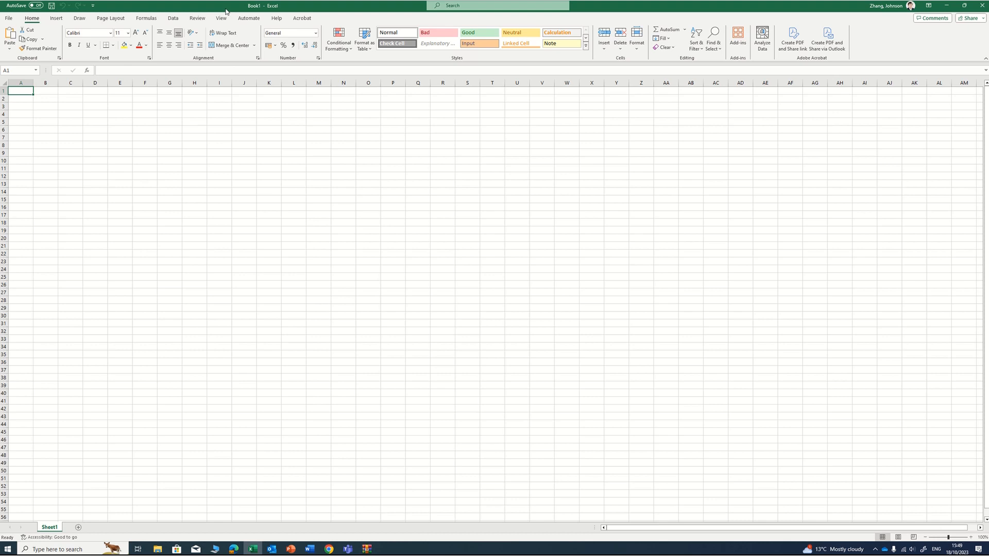
- Enable the Developer tab among the main tabs in Excel's ribbon customization options
{"action": "left_click", "coordinate": [9, 19]}
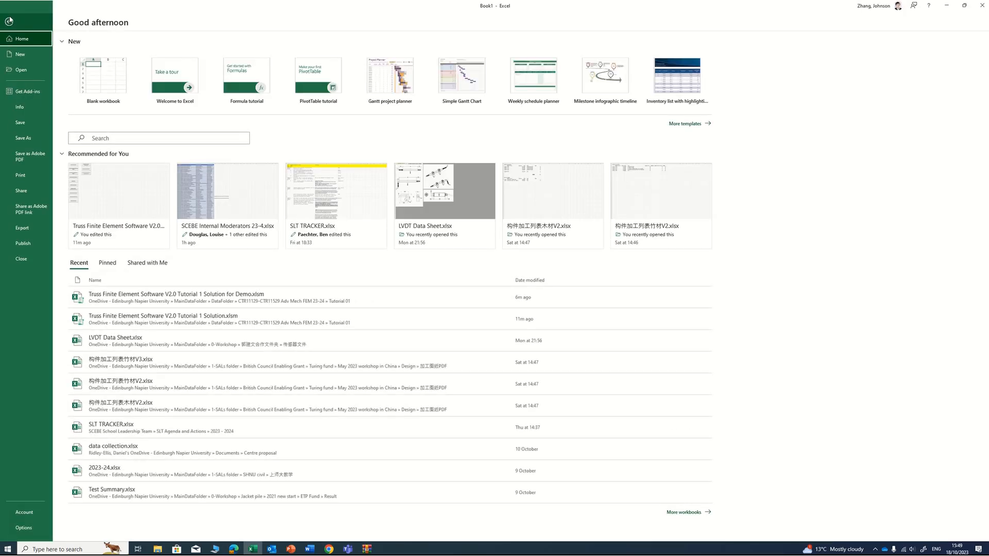
{"action": "left_click", "coordinate": [9, 21]}
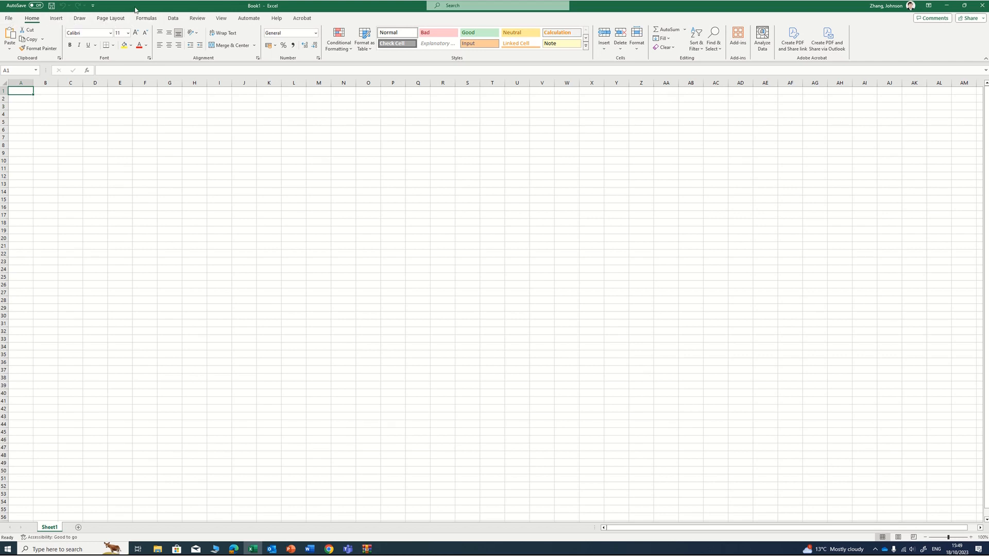
{"action": "left_click", "coordinate": [8, 21]}
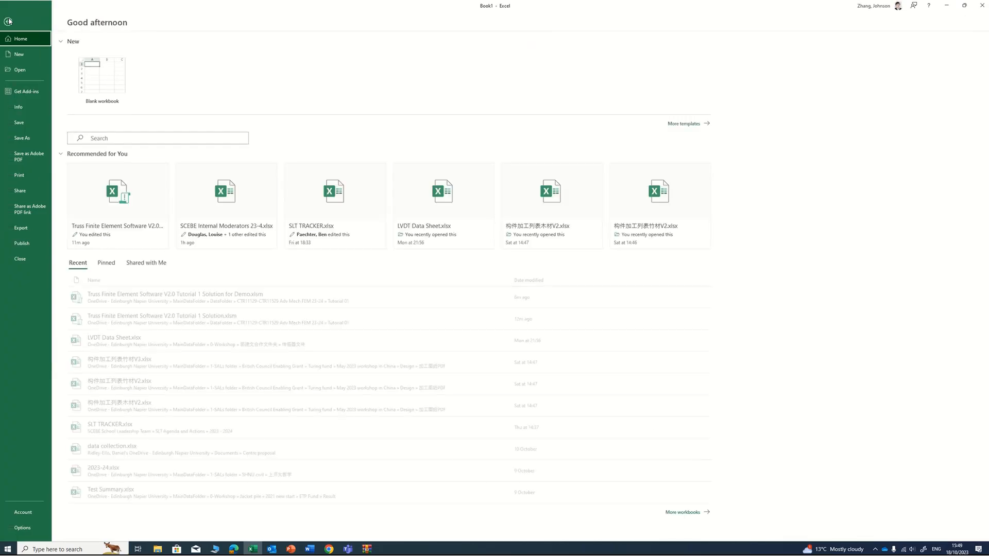
{"action": "left_click", "coordinate": [18, 528]}
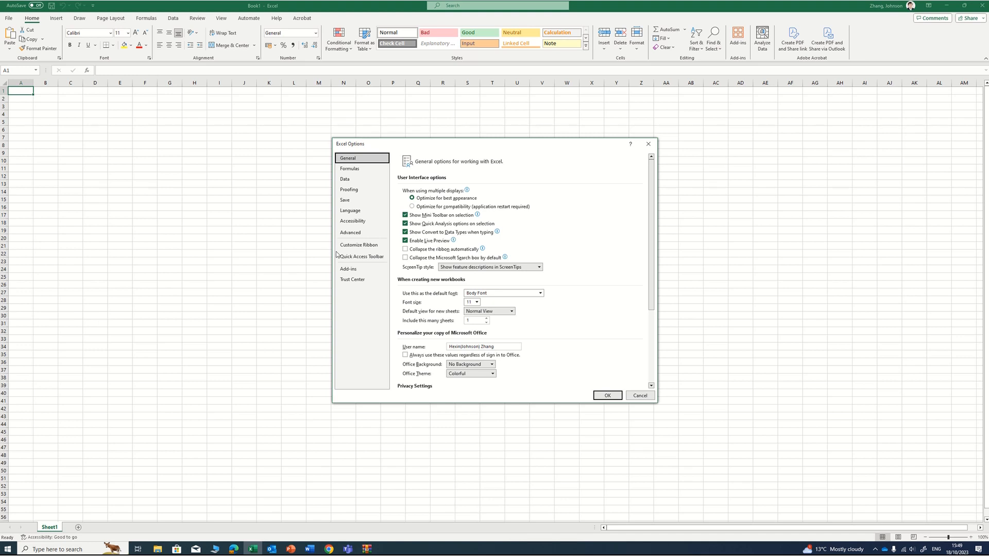
{"action": "left_click", "coordinate": [364, 246]}
{"action": "left_click", "coordinate": [362, 247]}
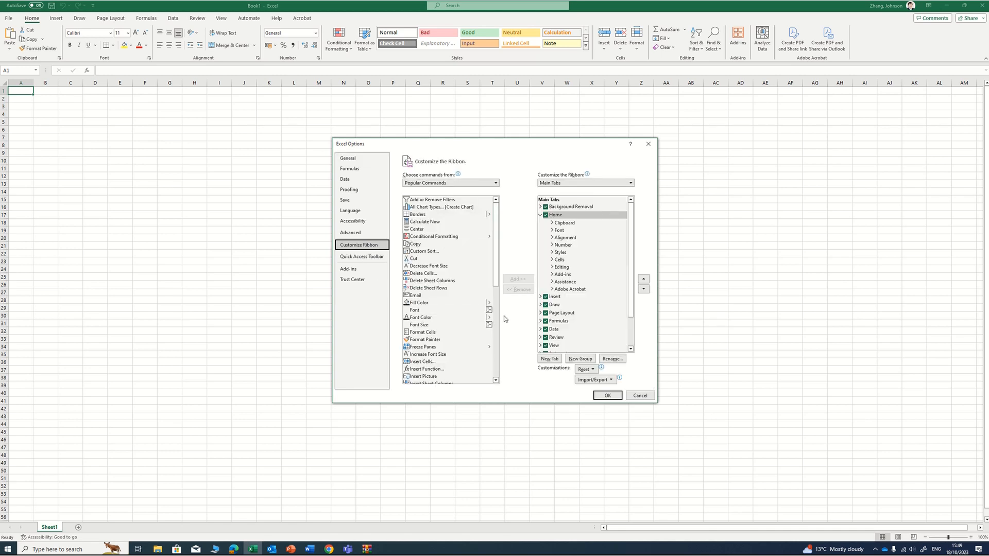
{"action": "left_click_drag", "start_coordinate": [631, 294], "coordinate": [632, 341]}
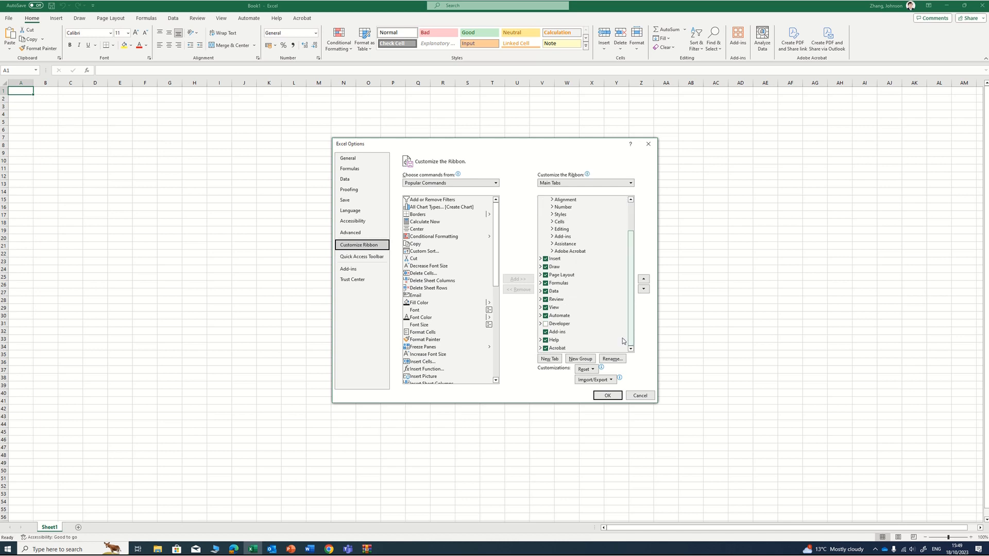
{"action": "left_click", "coordinate": [546, 324]}
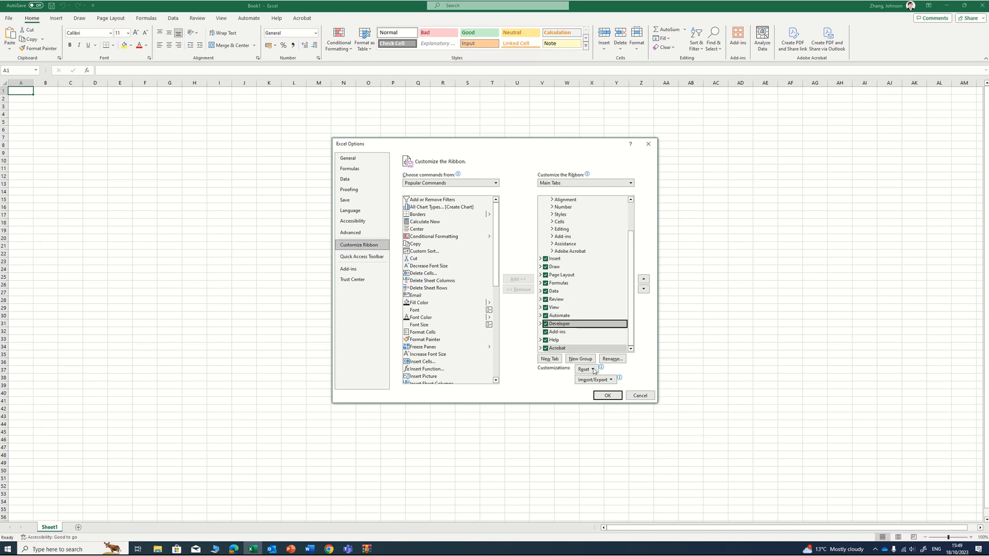
{"action": "left_click", "coordinate": [607, 396]}
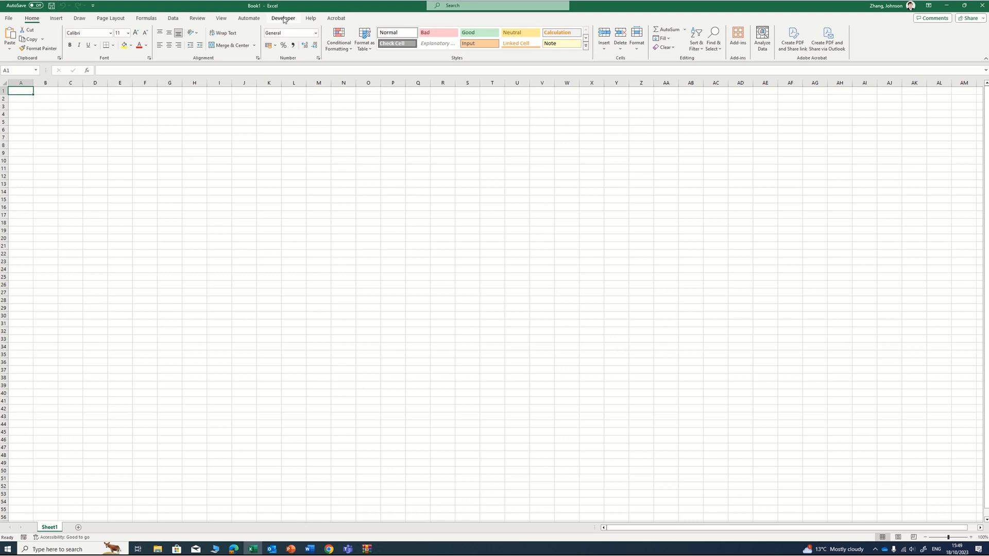
- Open the recent workbook Truss Finite Element Software V2.0 Tutorial 1 Solution for Demo.xlsm, enable its content and make it a trusted document
{"action": "left_click", "coordinate": [9, 19]}
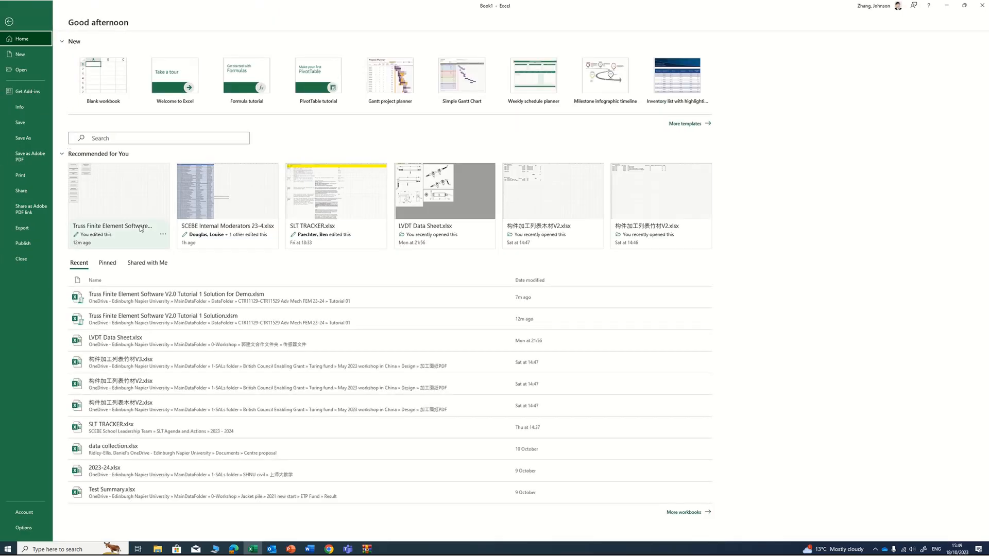
{"action": "left_click", "coordinate": [222, 296]}
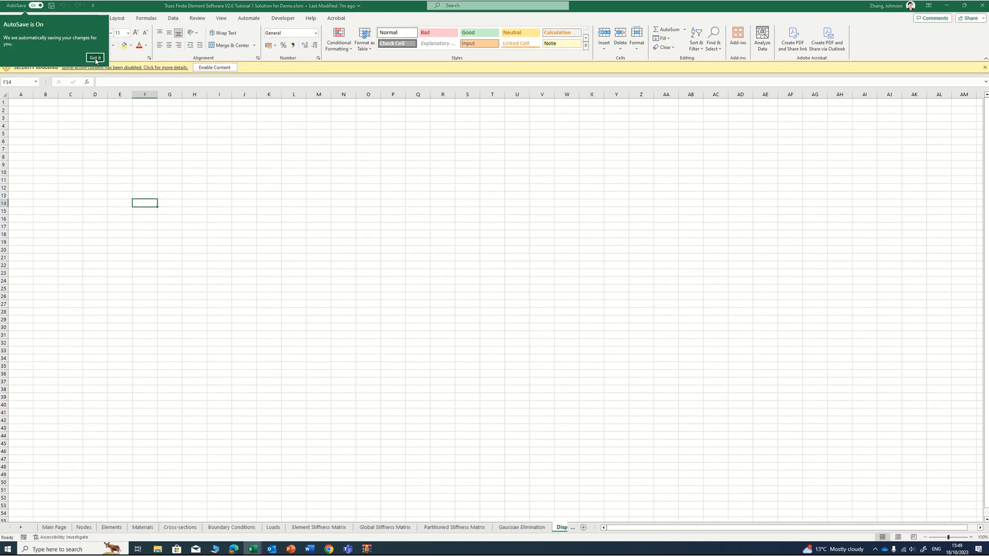
{"action": "left_click", "coordinate": [95, 58]}
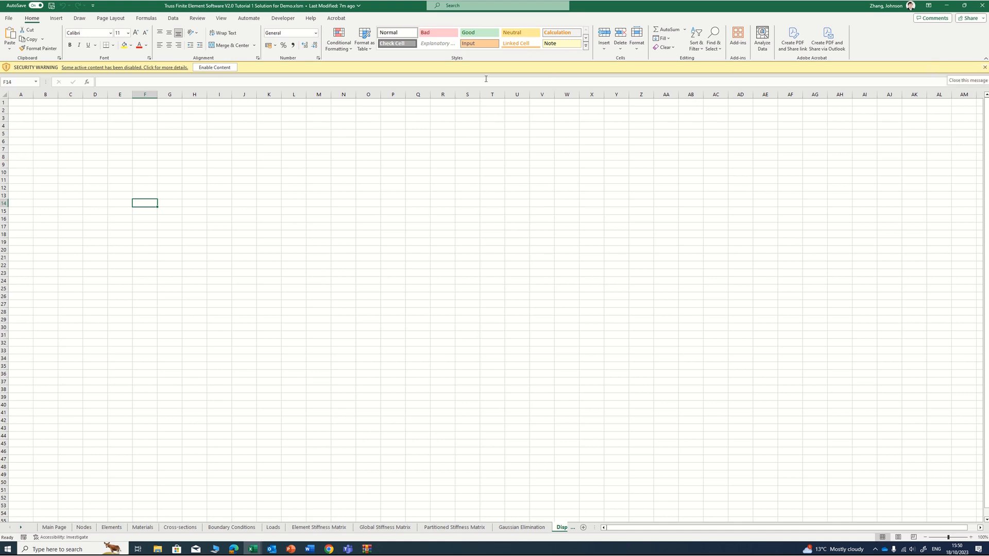
{"action": "left_click", "coordinate": [214, 67]}
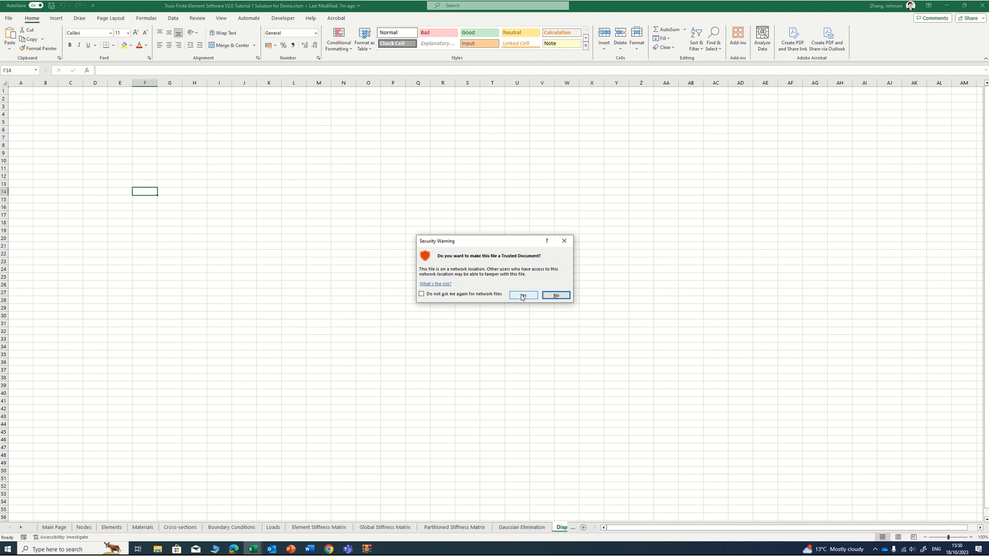
{"action": "left_click", "coordinate": [523, 296]}
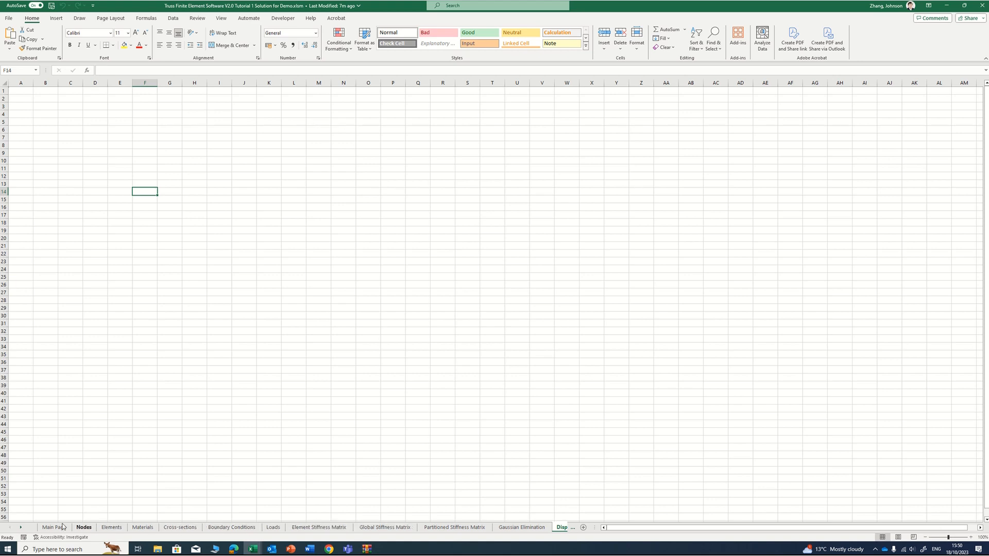
- Review the Main Page and the input sheets for nodes, elements, materials, cross-sections, boundary conditions and loads
{"action": "left_click", "coordinate": [47, 529]}
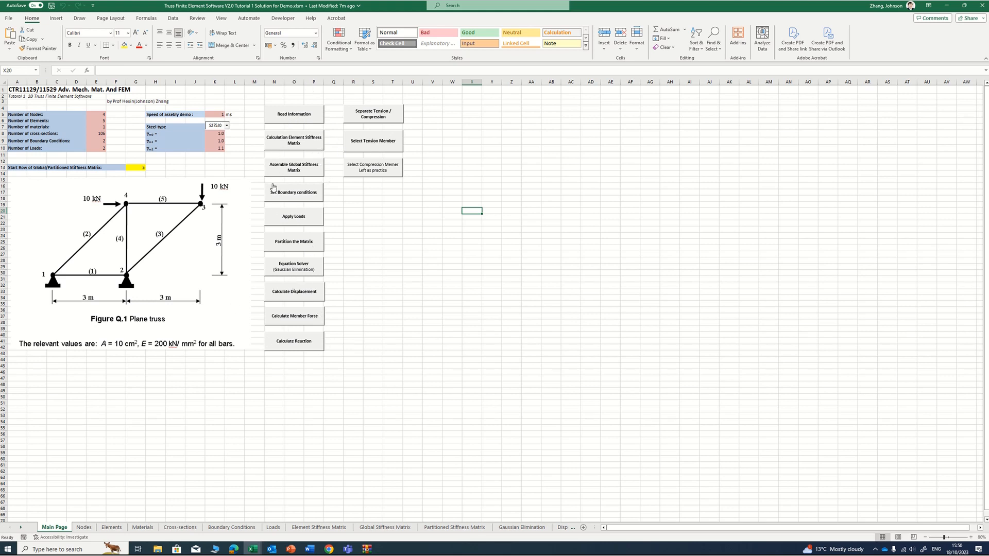
{"action": "left_click", "coordinate": [84, 529]}
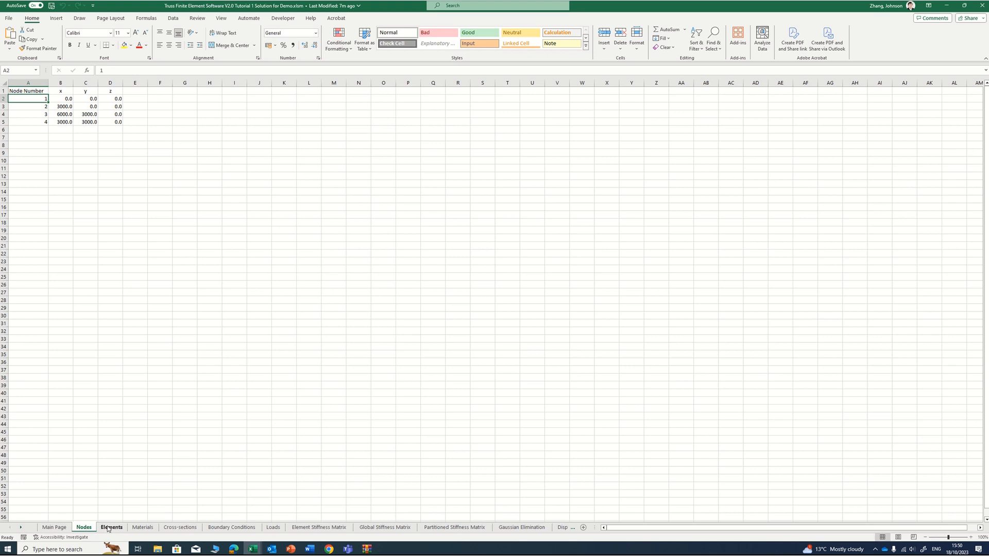
{"action": "left_click", "coordinate": [108, 528]}
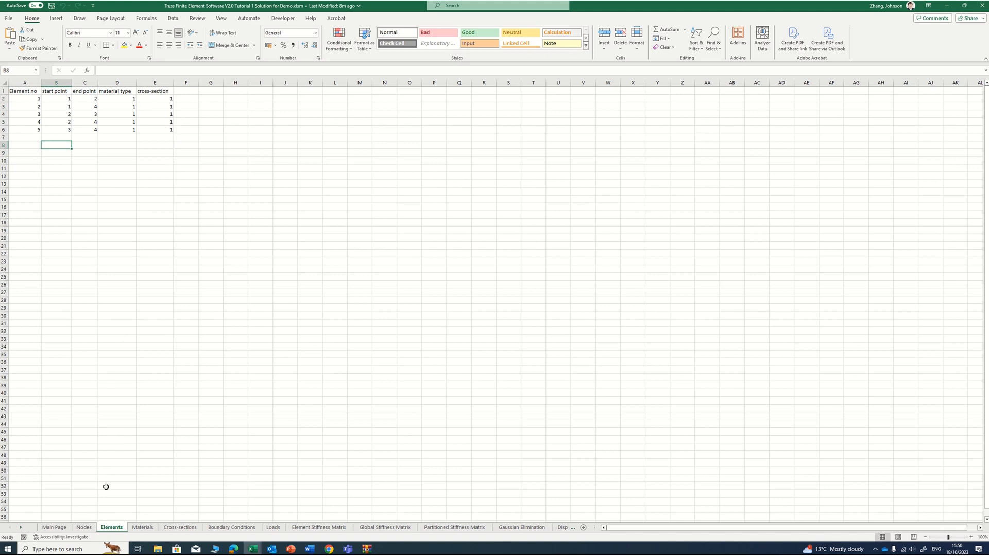
{"action": "left_click", "coordinate": [136, 531]}
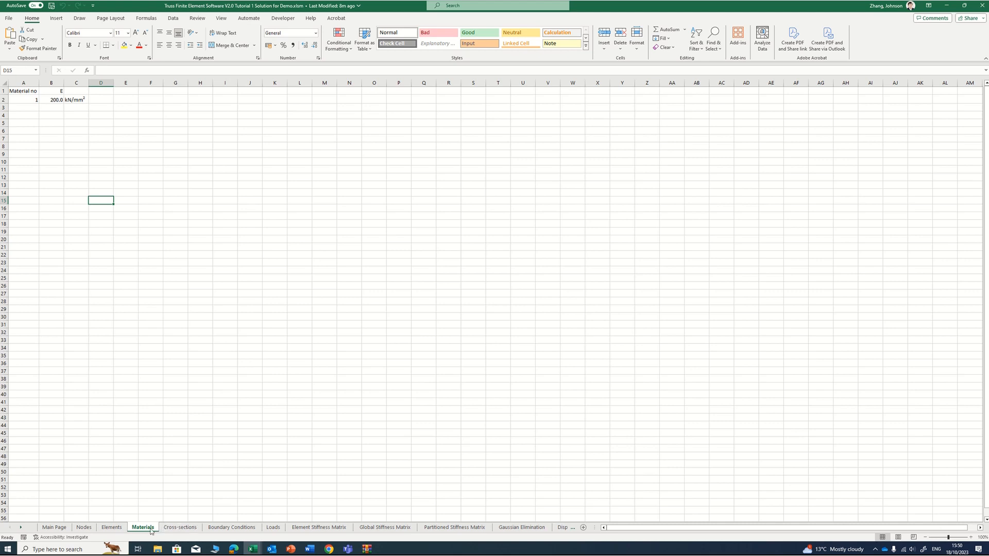
{"action": "left_click", "coordinate": [174, 531]}
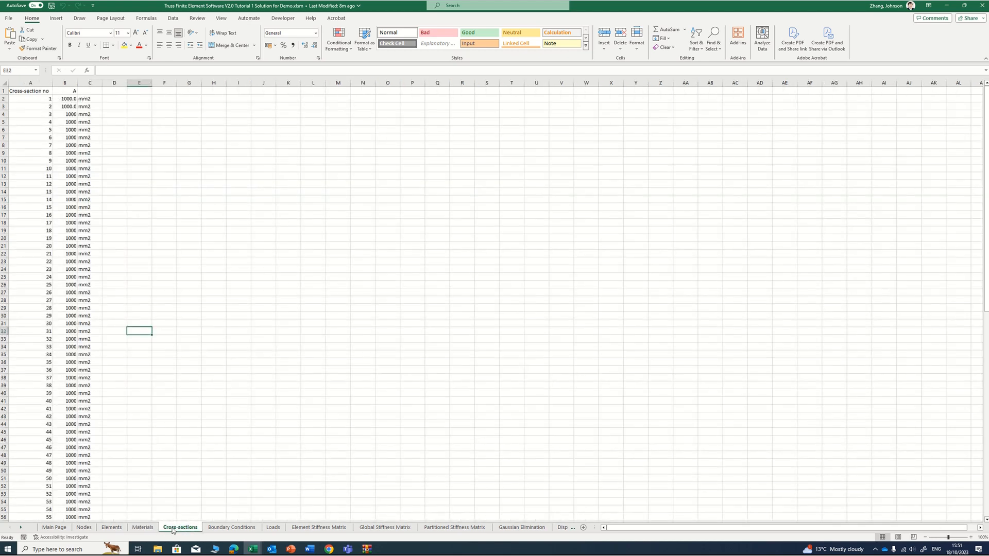
{"action": "left_click", "coordinate": [227, 531]}
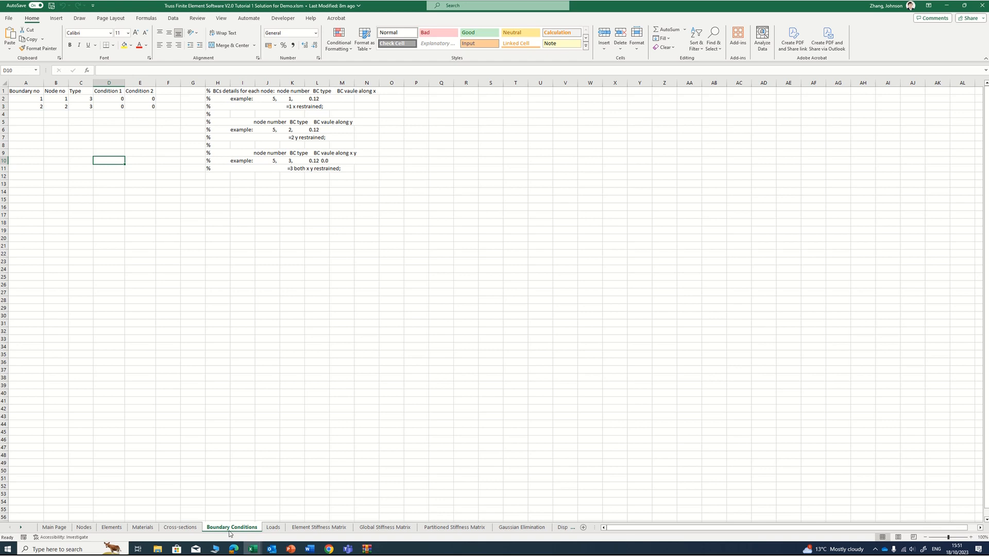
{"action": "left_click", "coordinate": [273, 528]}
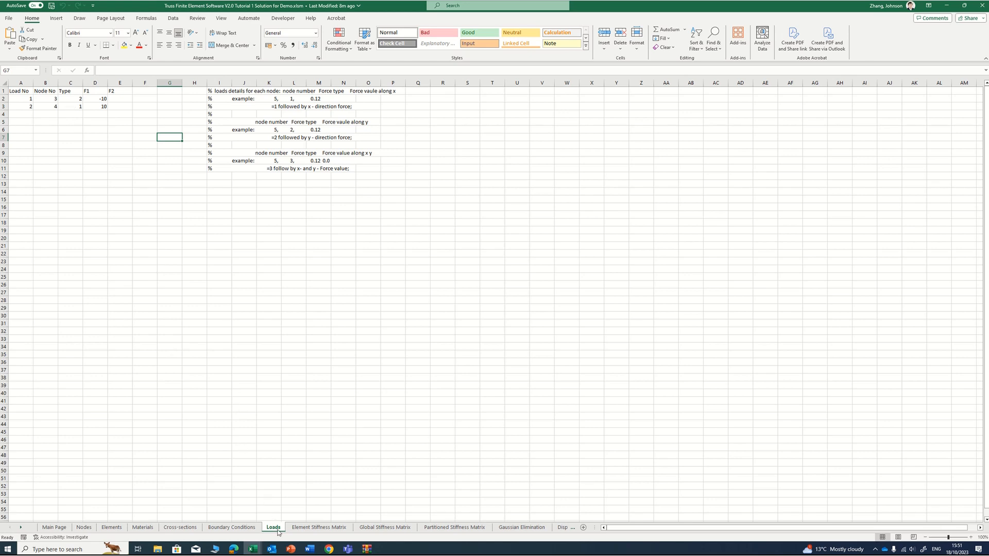
{"action": "key", "text": "ctrl+Page_Down"}
{"action": "key", "text": "ctrl+Page_Up"}
{"action": "key", "text": "ctrl+Page_Up"}
- Examine the element, global and partitioned stiffness matrix sheets, and the Gaussian Elimination, Displacement, Reaction and Member Force sheets
{"action": "left_click", "coordinate": [307, 529]}
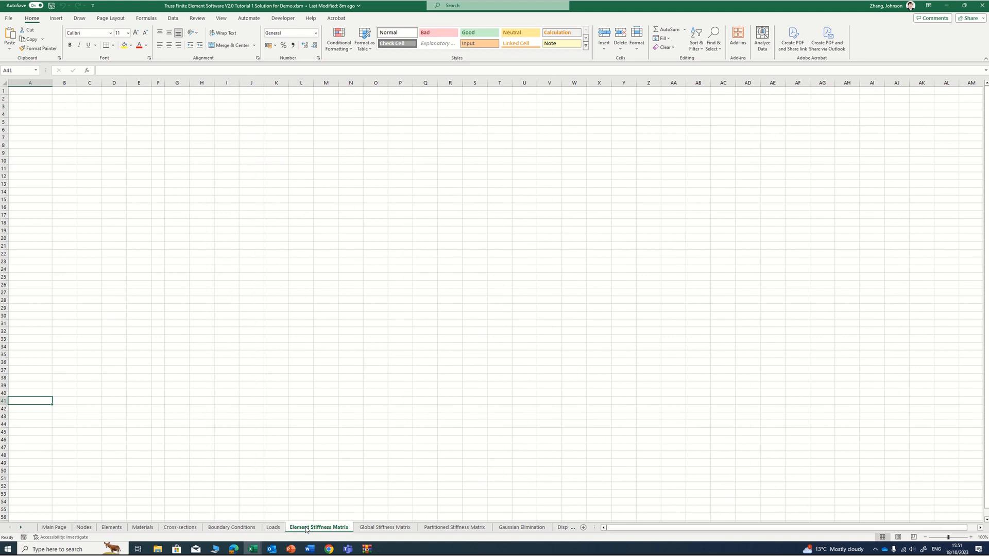
{"action": "left_click", "coordinate": [376, 530]}
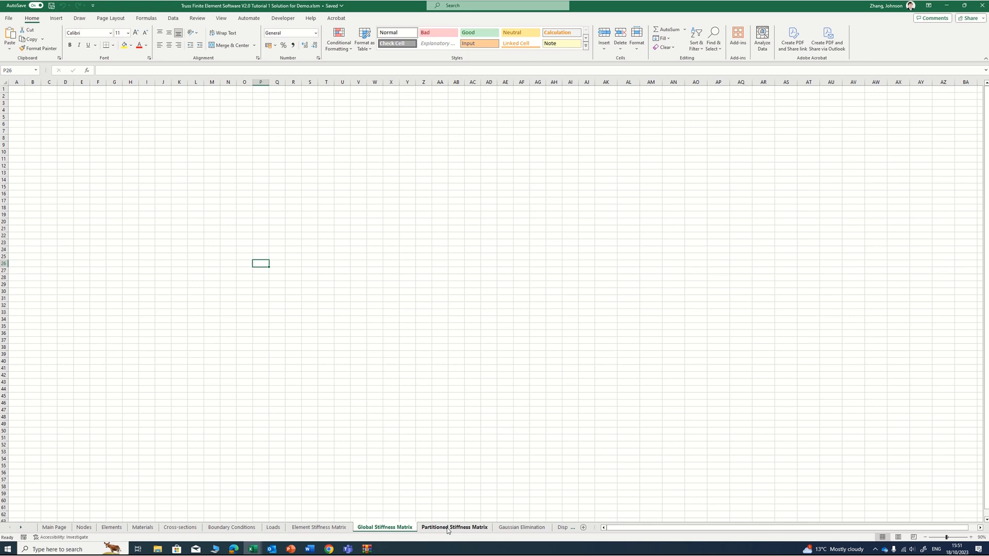
{"action": "left_click", "coordinate": [55, 528]}
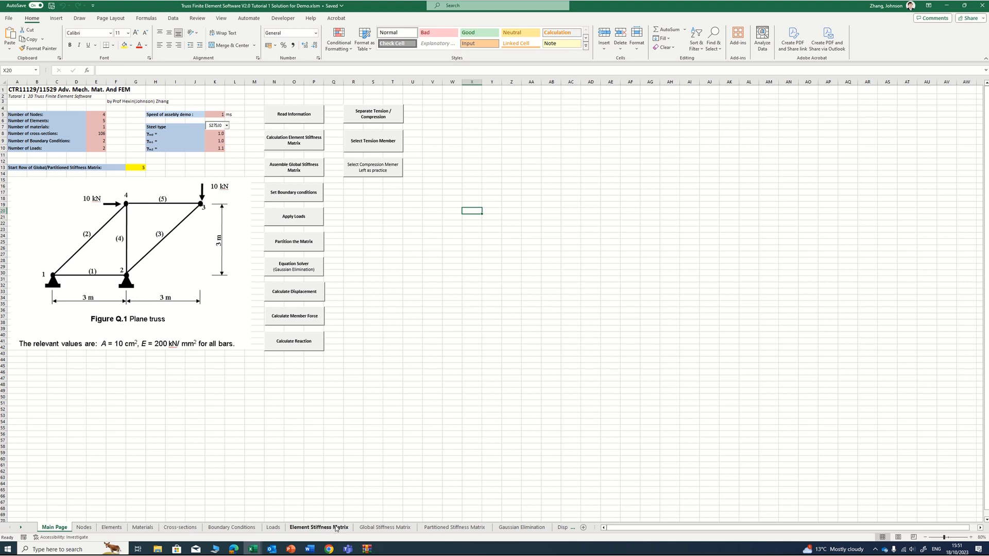
{"action": "left_click", "coordinate": [433, 528]}
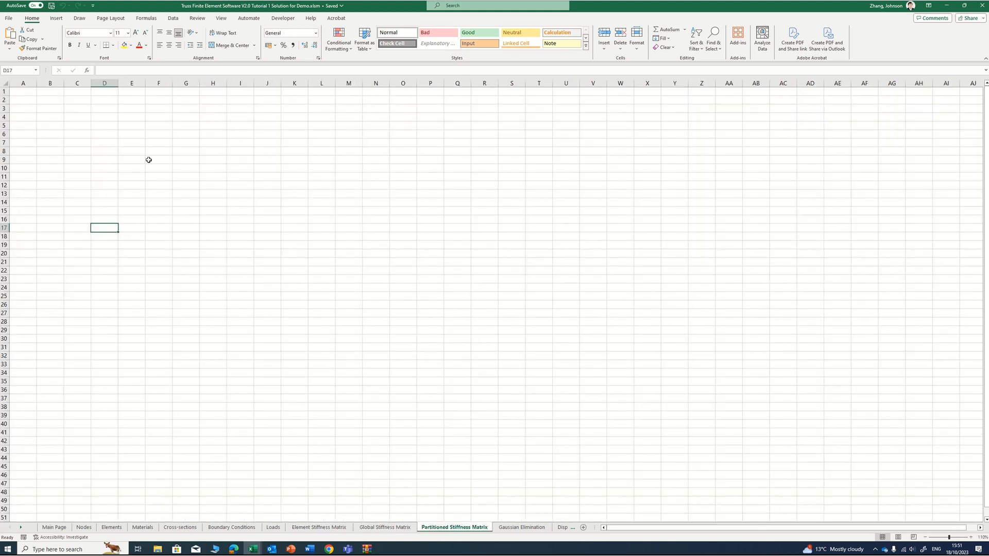
{"action": "left_click", "coordinate": [526, 528]}
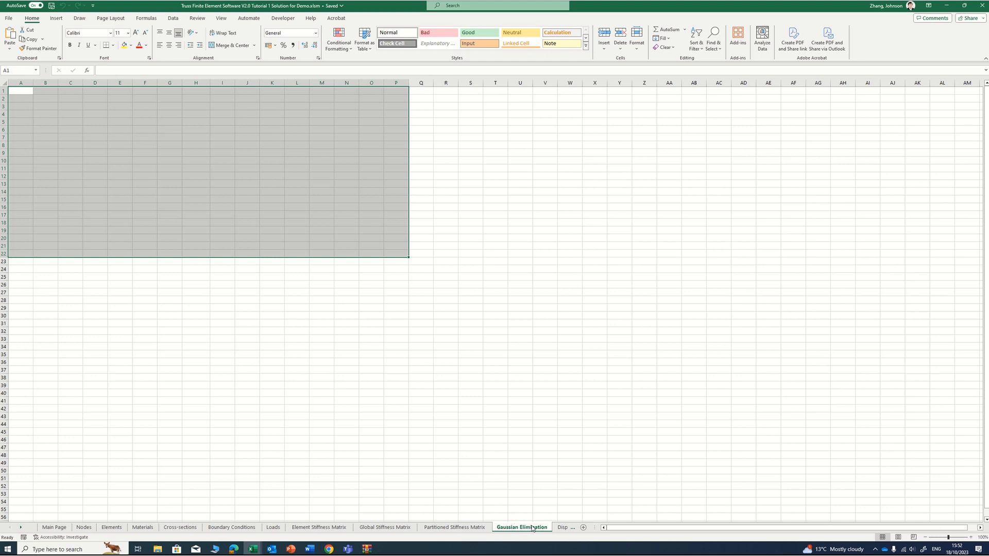
{"action": "left_click", "coordinate": [560, 527]}
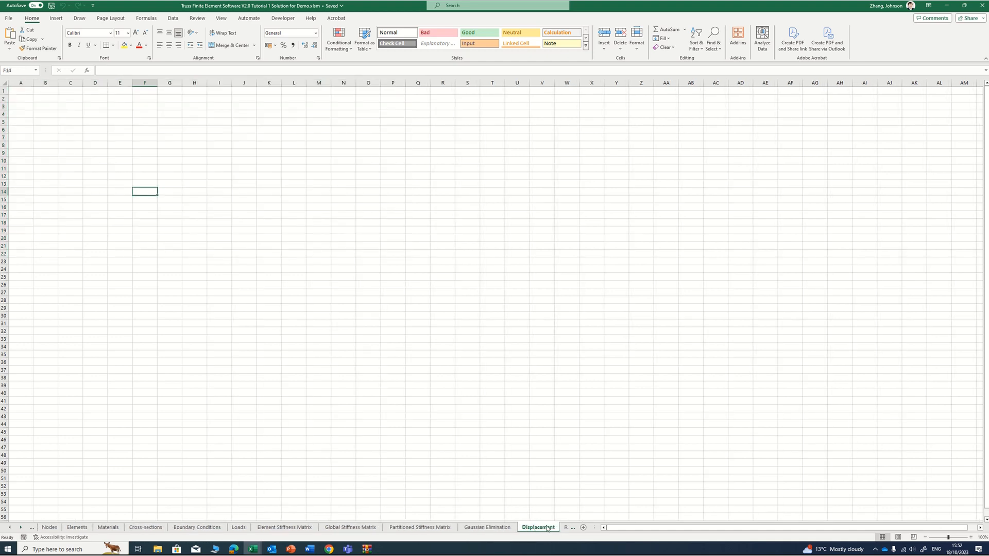
{"action": "left_click", "coordinate": [566, 528]}
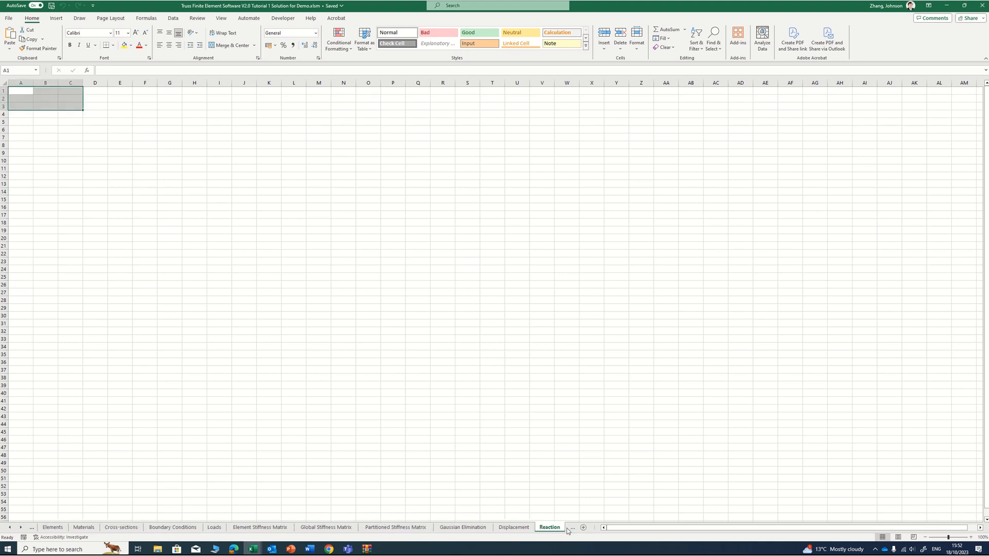
{"action": "left_click", "coordinate": [569, 530]}
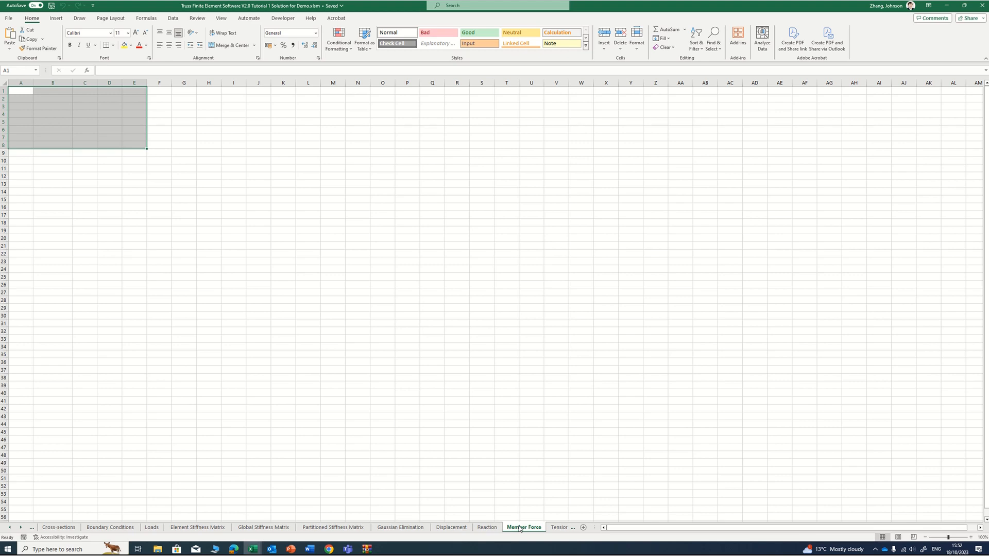
- Compare the Tension Members and Compression Members sheets with the CHS table of cold-formed circular hollow sections
{"action": "left_click", "coordinate": [555, 530]}
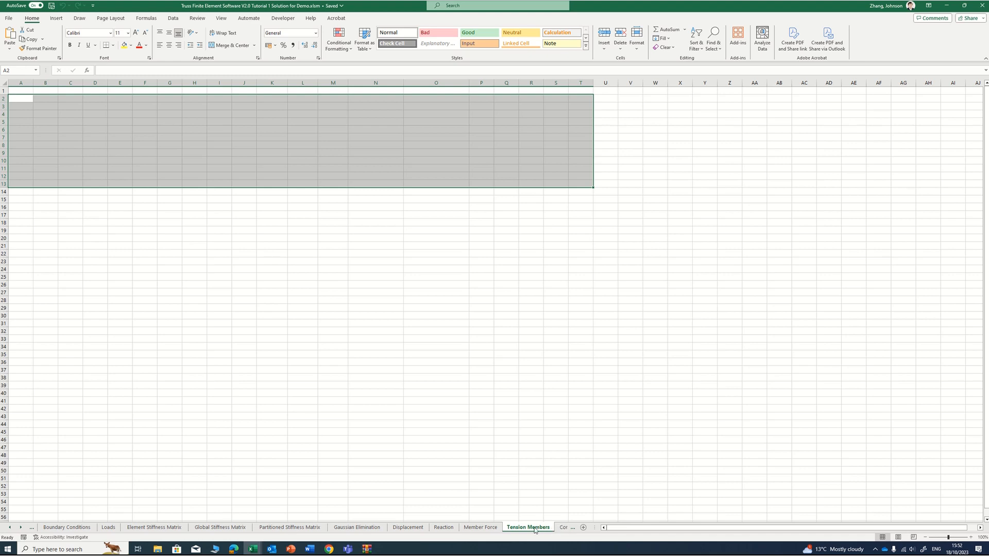
{"action": "left_click", "coordinate": [562, 528]}
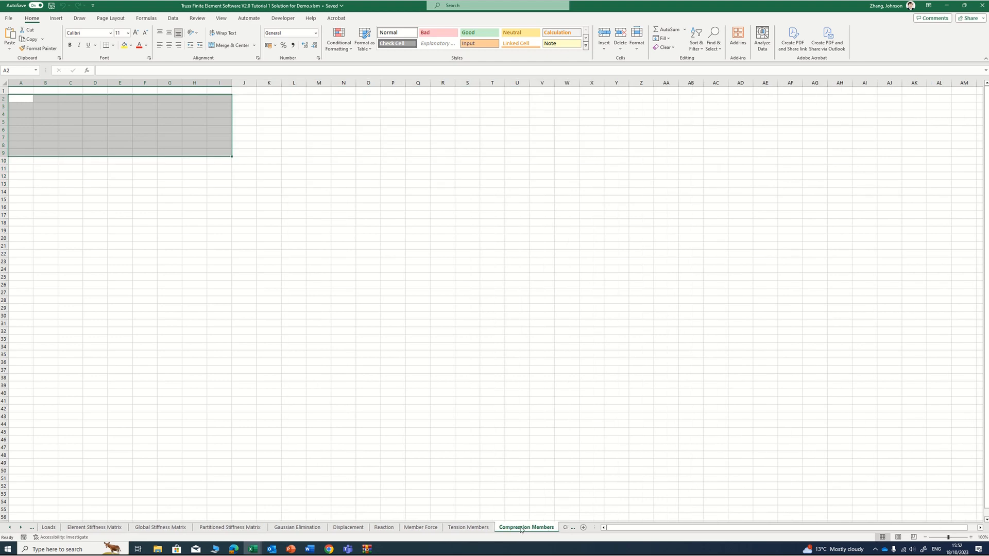
{"action": "left_click", "coordinate": [478, 528]}
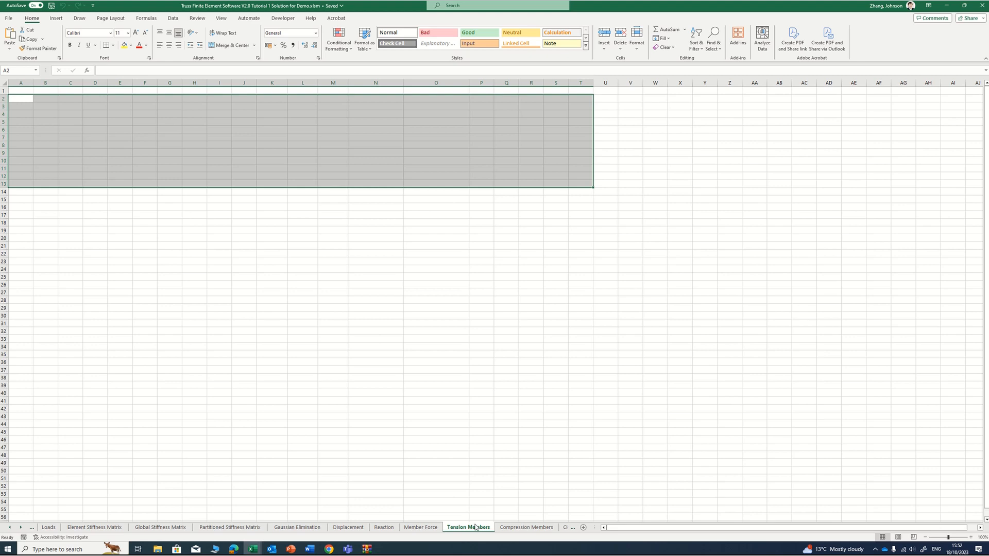
{"action": "left_click", "coordinate": [561, 528]}
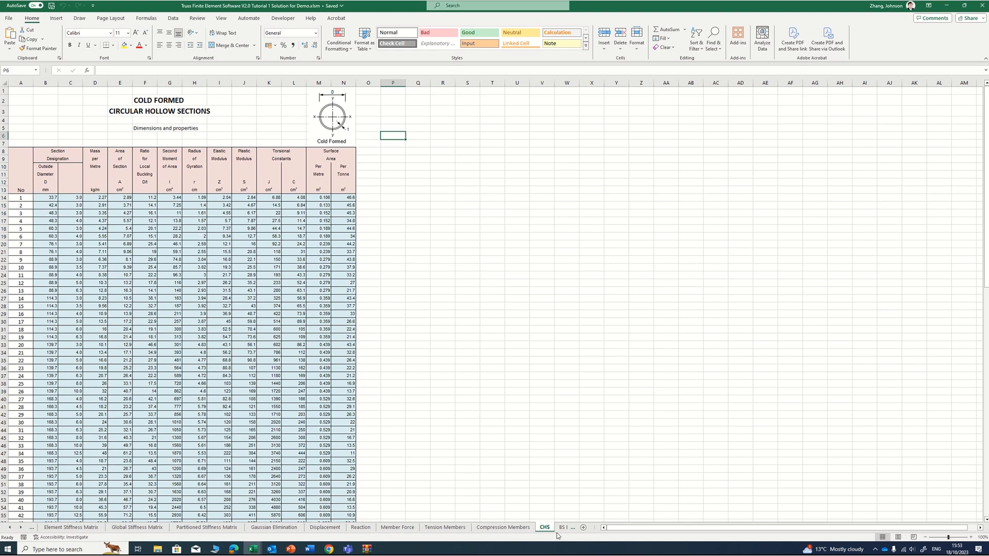
{"action": "left_click", "coordinate": [446, 529]}
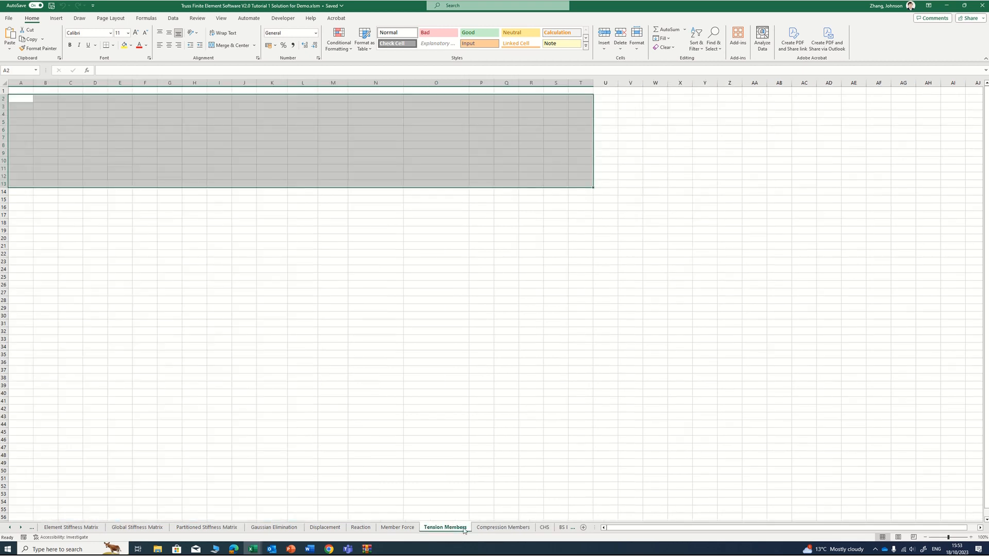
{"action": "left_click", "coordinate": [491, 529]}
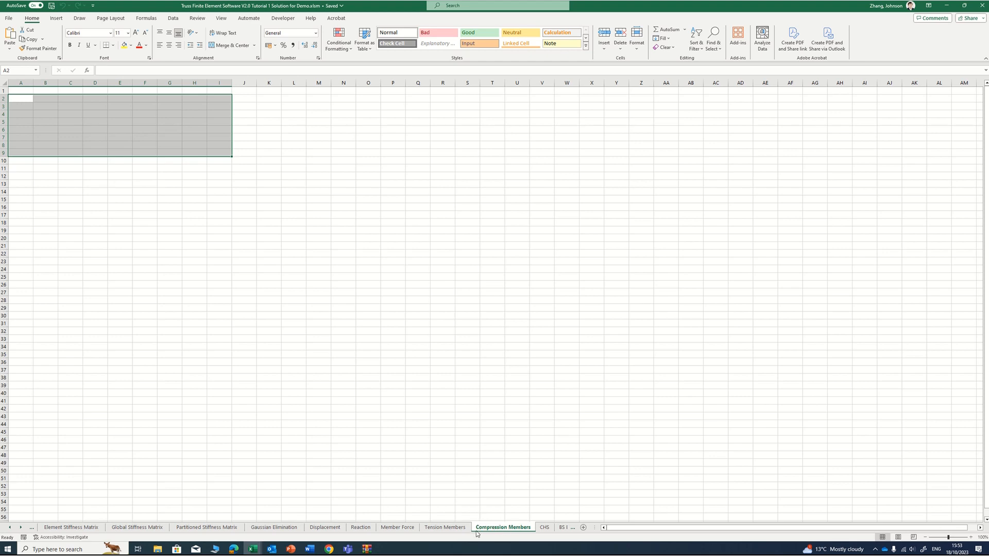
{"action": "left_click", "coordinate": [544, 528]}
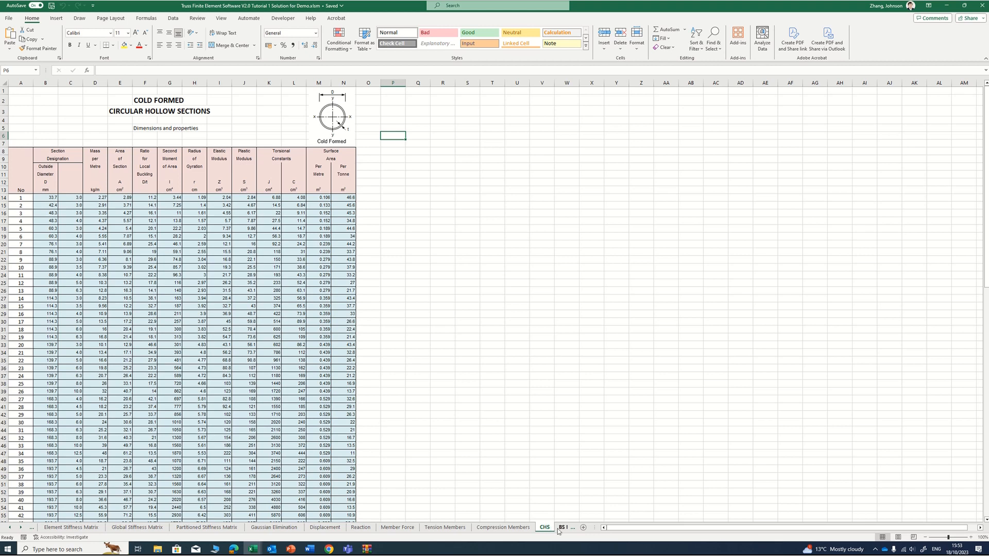
- Compare the BS EN 10025-2 Table 7 steel strength sheet with the CHS section table
{"action": "left_click", "coordinate": [562, 528]}
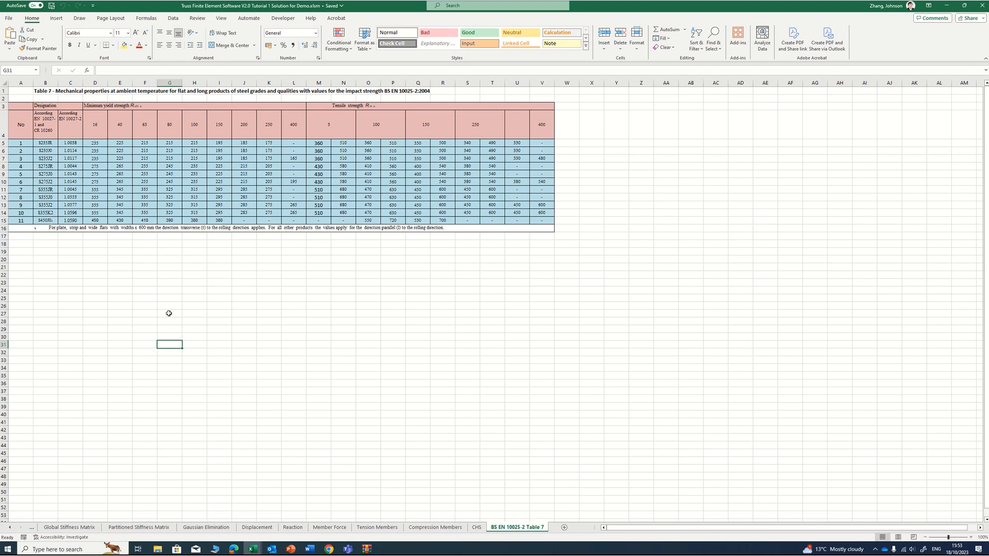
{"action": "left_click", "coordinate": [474, 528]}
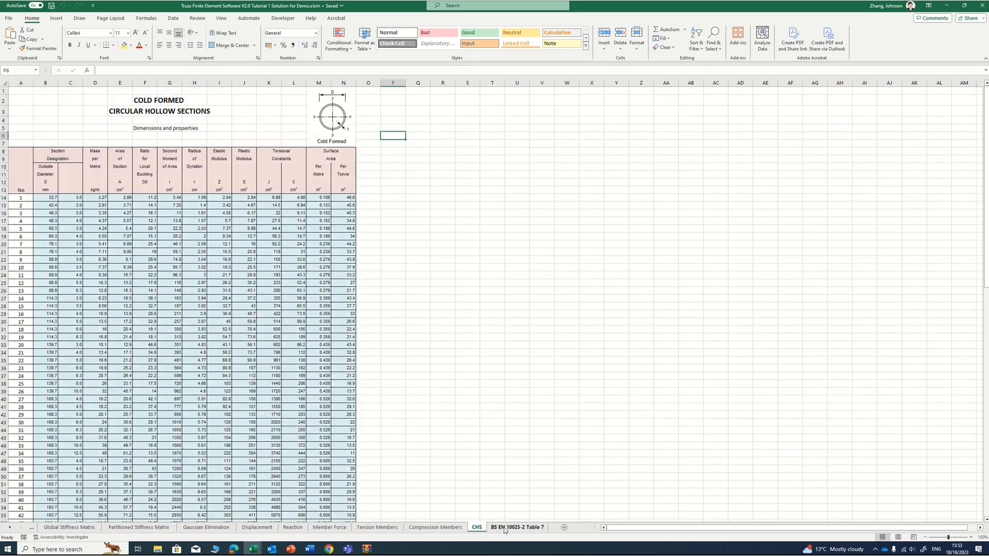
{"action": "left_click", "coordinate": [504, 528]}
{"action": "left_click", "coordinate": [477, 528]}
- Look back through the Compression Members, Tension Members, Member Force, Reaction, Displacement, Gaussian Elimination, Partitioned and Global Stiffness Matrix sheets
{"action": "left_click", "coordinate": [412, 528]}
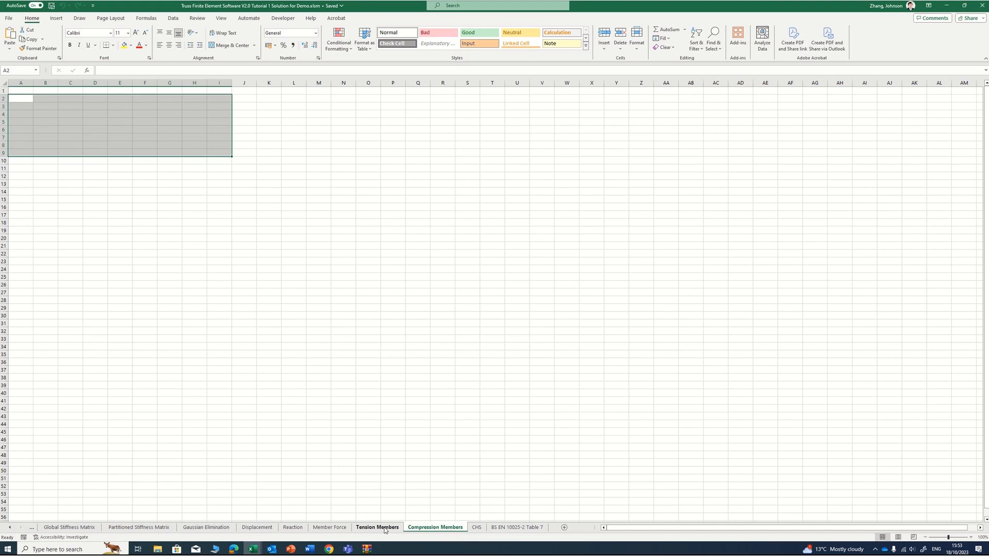
{"action": "left_click", "coordinate": [384, 529]}
{"action": "left_click", "coordinate": [330, 529]}
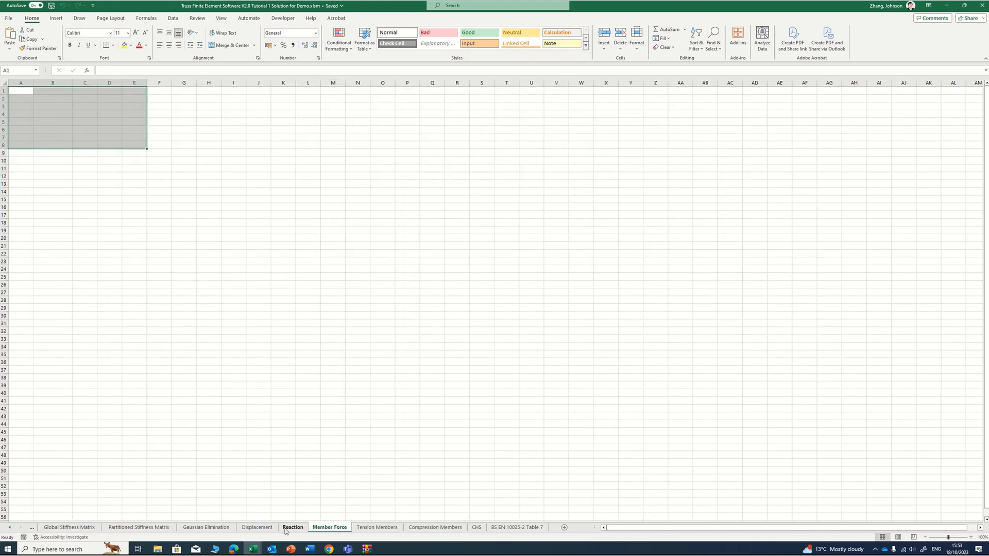
{"action": "left_click", "coordinate": [293, 529]}
{"action": "left_click", "coordinate": [257, 529]}
{"action": "left_click", "coordinate": [206, 528]}
{"action": "left_click", "coordinate": [139, 528]}
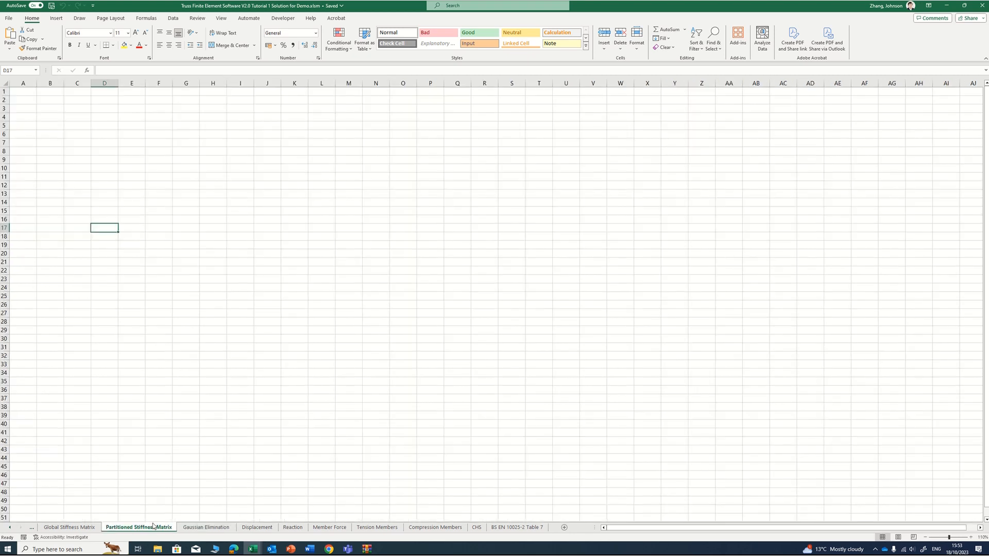
{"action": "left_click", "coordinate": [91, 528]}
- Return to the Main Page sheet with the plane truss figure and calculation commands
{"action": "left_click", "coordinate": [10, 528]}
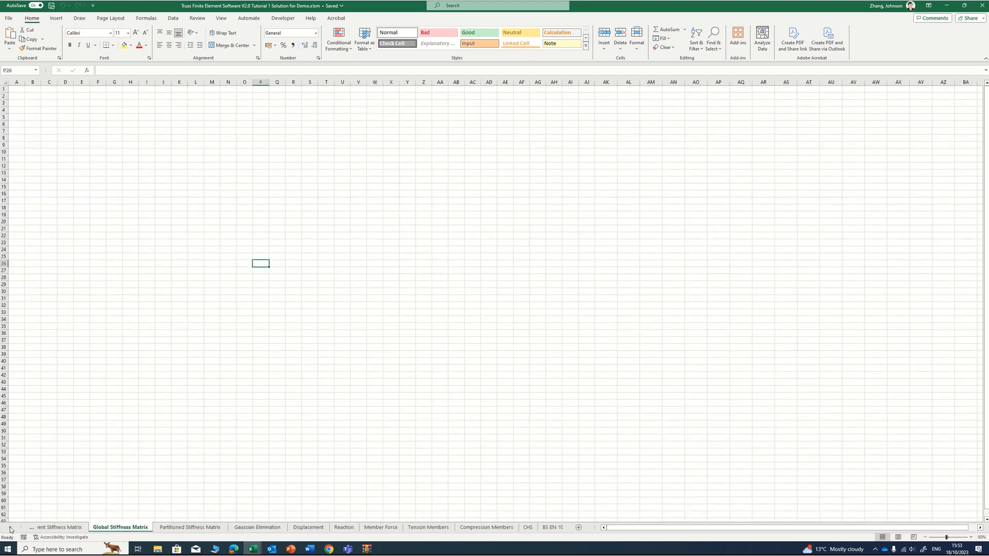
{"action": "left_click", "coordinate": [10, 528]}
{"action": "left_click", "coordinate": [9, 528]}
{"action": "left_click", "coordinate": [10, 528]}
{"action": "left_click", "coordinate": [9, 528]}
{"action": "left_click", "coordinate": [10, 528]}
{"action": "left_click", "coordinate": [10, 528]}
{"action": "left_click", "coordinate": [10, 528]}
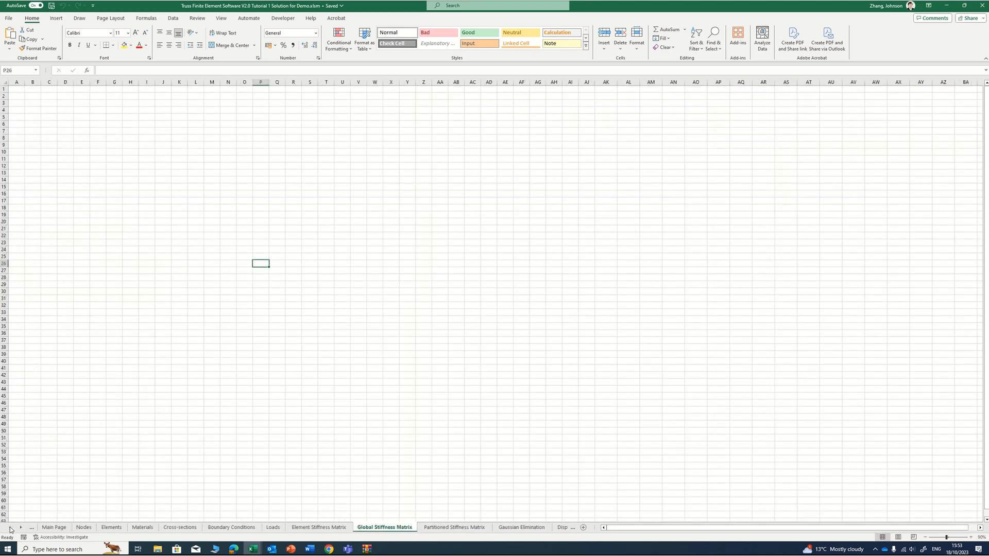
{"action": "left_click", "coordinate": [53, 527]}
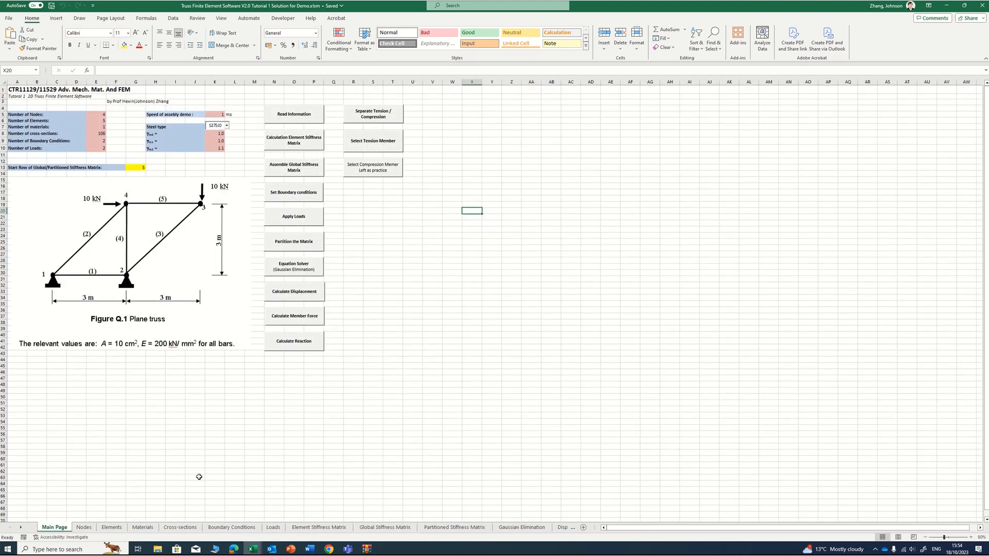
- Run Read Information for the truss and check the Nodes, Elements, Materials and Cross-sections sheets
{"action": "left_click", "coordinate": [297, 118]}
{"action": "left_click", "coordinate": [84, 527]}
{"action": "left_click", "coordinate": [112, 528]}
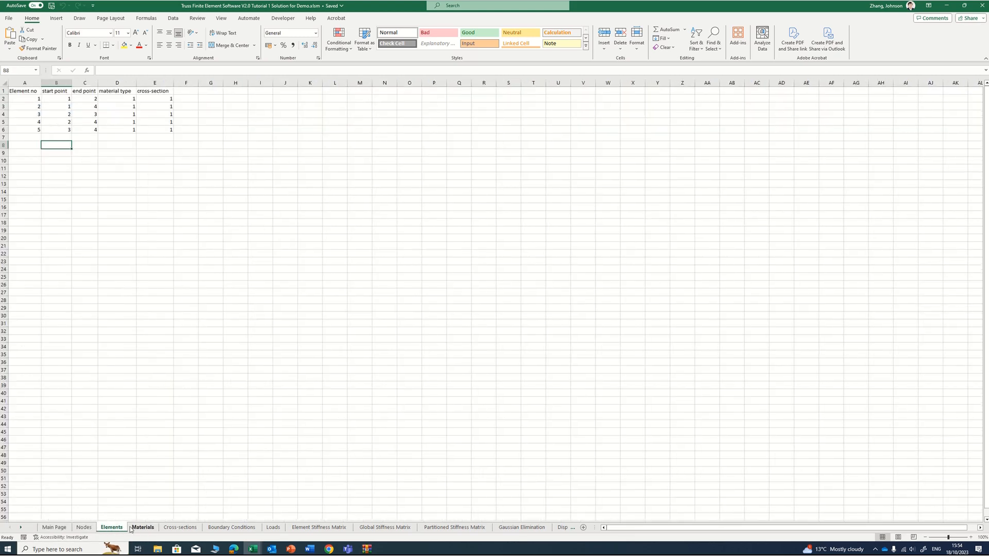
{"action": "left_click", "coordinate": [135, 527]}
{"action": "left_click", "coordinate": [178, 528]}
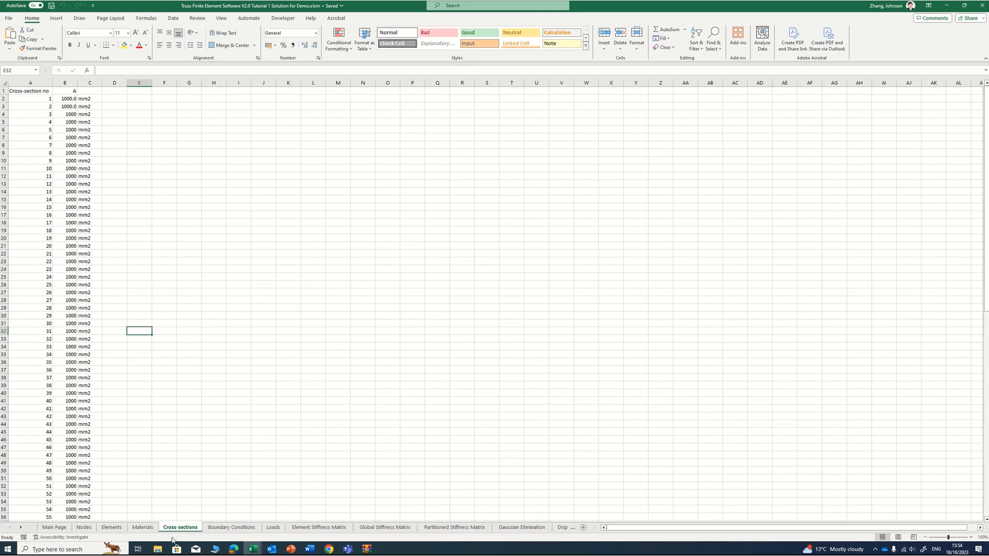
- Review the input data from the Nodes sheet through the Loads sheet and return to the Main Page
{"action": "left_click", "coordinate": [83, 528]}
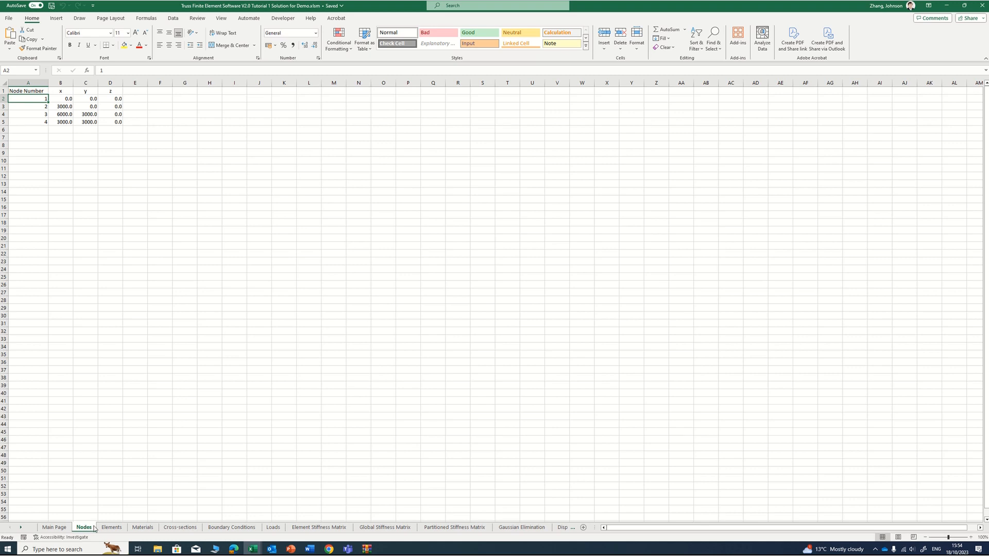
{"action": "left_click", "coordinate": [111, 529]}
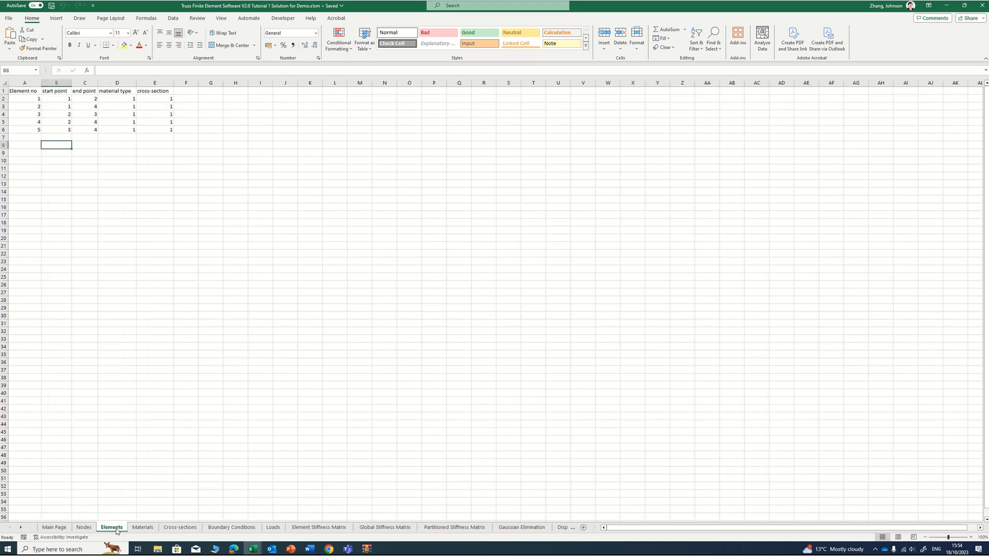
{"action": "left_click", "coordinate": [143, 528]}
{"action": "left_click", "coordinate": [180, 528]}
{"action": "left_click", "coordinate": [231, 528]}
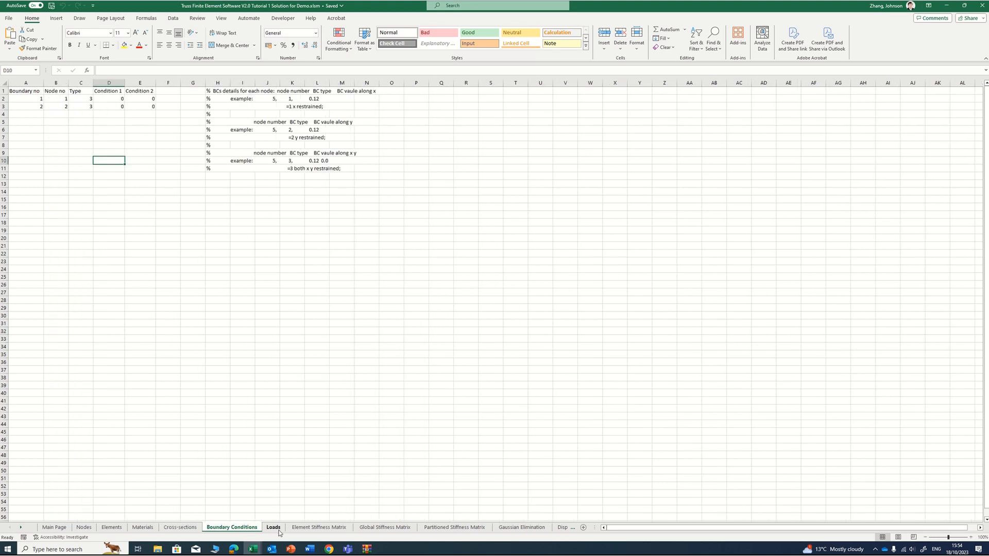
{"action": "left_click", "coordinate": [273, 528]}
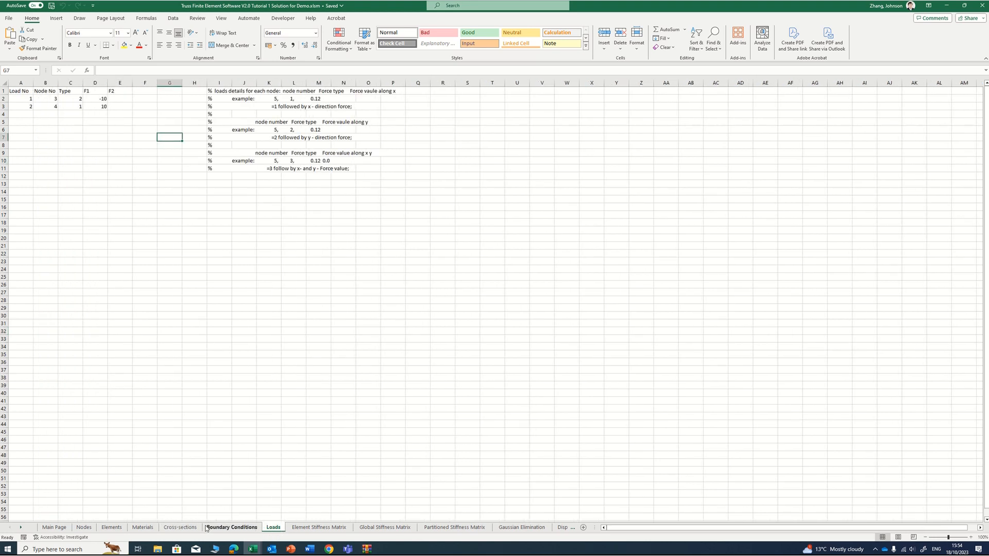
{"action": "left_click", "coordinate": [54, 529]}
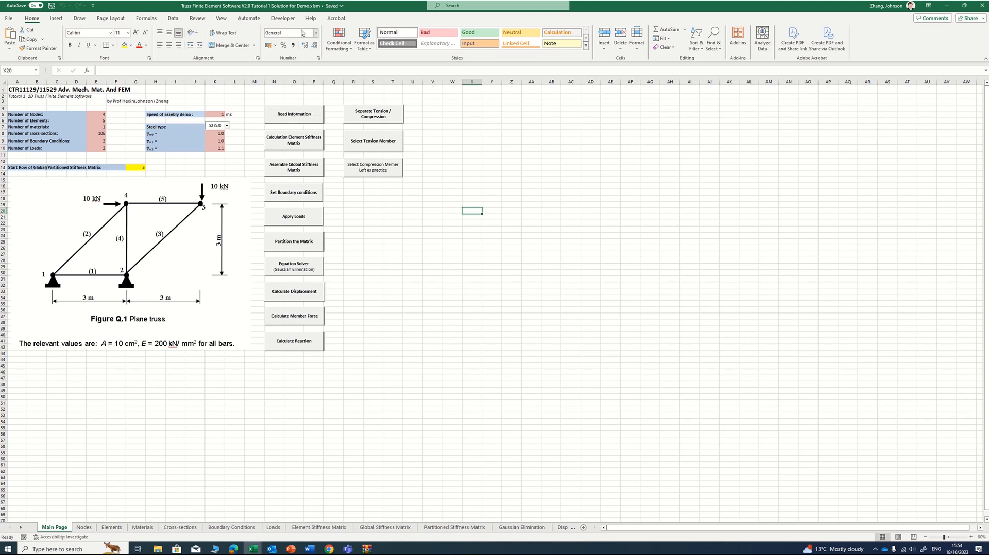
- Open the workbook's VBA code in the Visual Basic editor and maximize the Module1 code window
{"action": "left_click", "coordinate": [284, 19]}
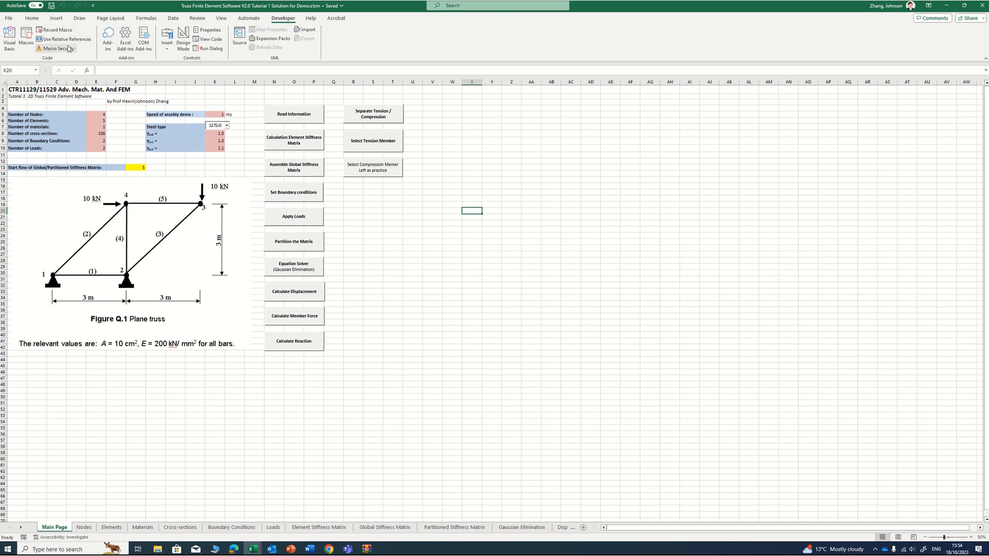
{"action": "left_click", "coordinate": [8, 36]}
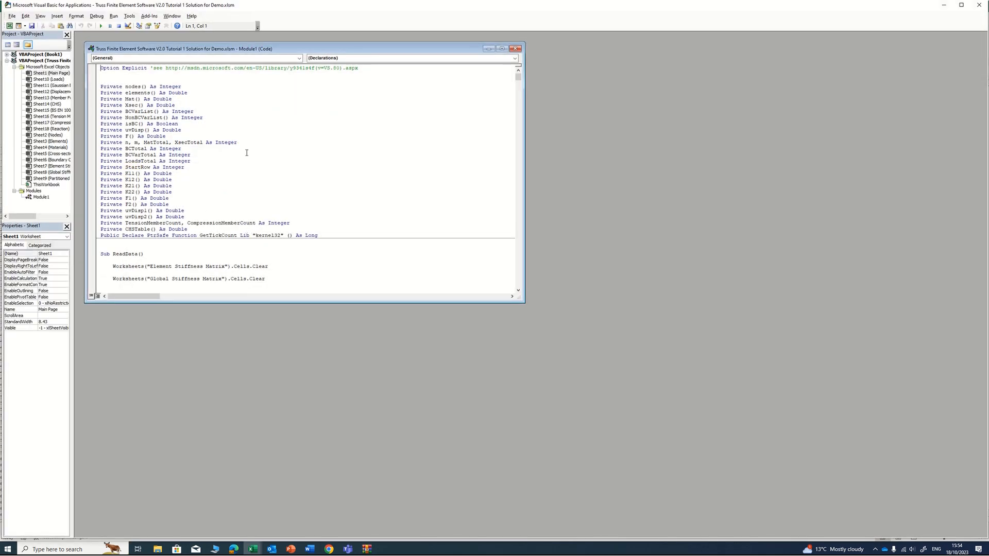
{"action": "left_click", "coordinate": [503, 49]}
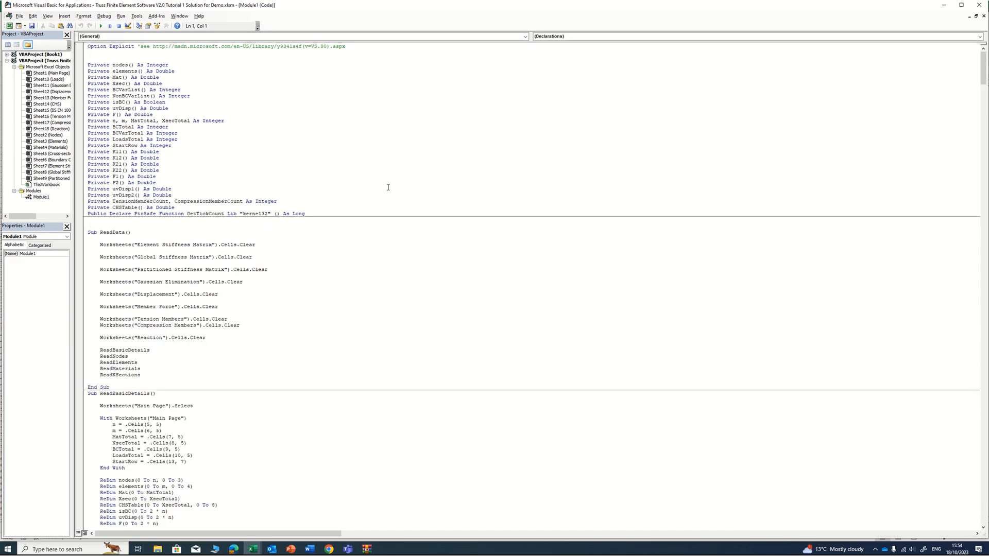
- Examine the variable declarations and the ReadData procedure in Module1, including its sheet clearing and read calls
{"action": "scroll", "coordinate": [389, 187], "scroll_direction": "down", "scroll_amount": 4}
{"action": "scroll", "coordinate": [387, 188], "scroll_direction": "up", "scroll_amount": 4}
{"action": "left_click", "coordinate": [113, 232]}
{"action": "scroll", "coordinate": [172, 338], "scroll_direction": "down", "scroll_amount": 1}
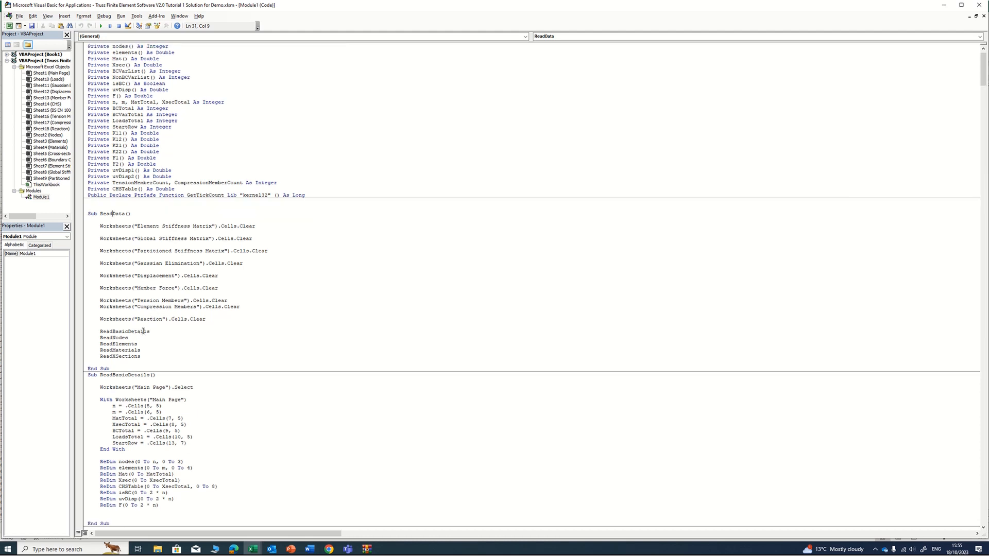
{"action": "scroll", "coordinate": [146, 332], "scroll_direction": "down", "scroll_amount": 1}
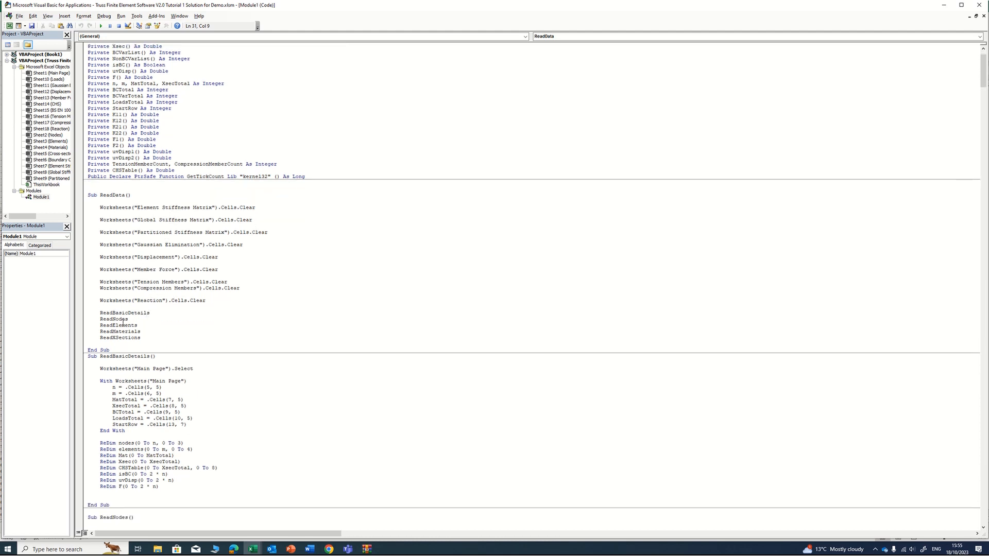
{"action": "scroll", "coordinate": [179, 368], "scroll_direction": "down", "scroll_amount": 1}
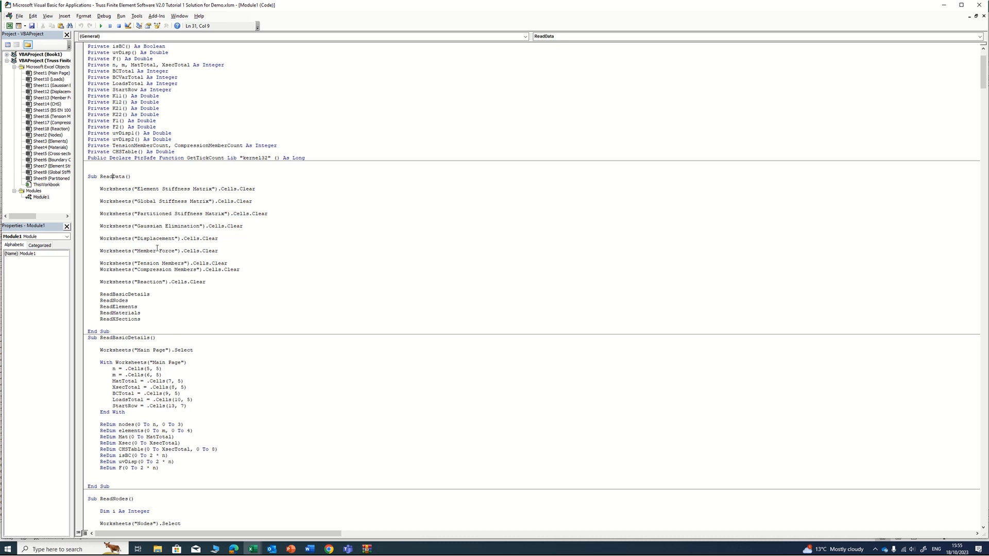
- Skim the procedures from ReadBasicDetails through ElementStiffnessMatrix and return to the start of the module
{"action": "scroll", "coordinate": [165, 274], "scroll_direction": "down", "scroll_amount": 20}
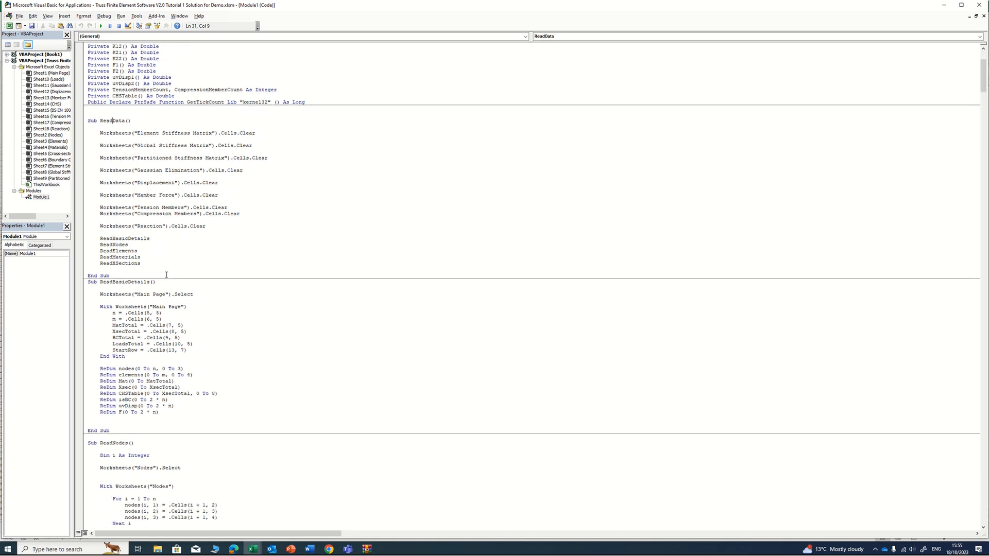
{"action": "scroll", "coordinate": [170, 323], "scroll_direction": "down", "scroll_amount": 20}
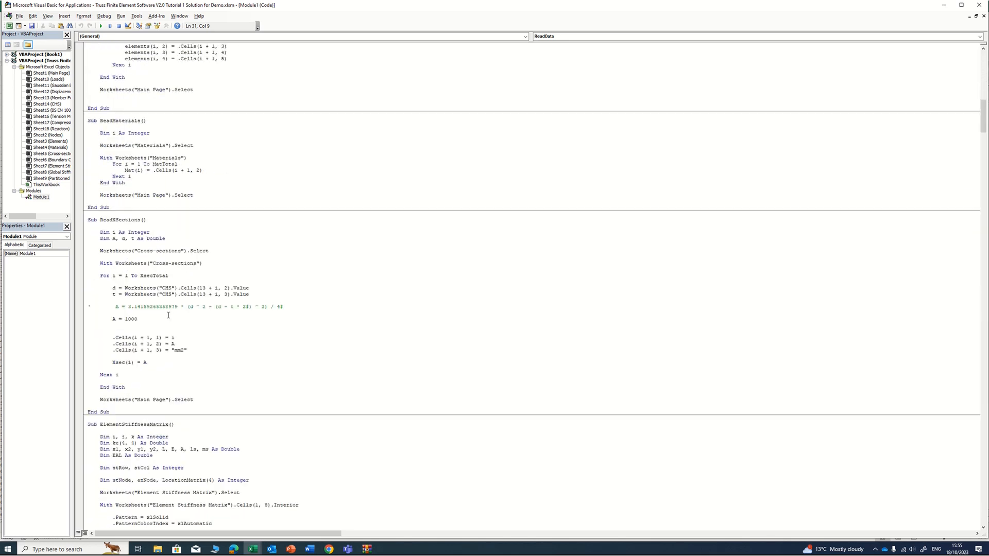
{"action": "scroll", "coordinate": [170, 318], "scroll_direction": "down", "scroll_amount": 11}
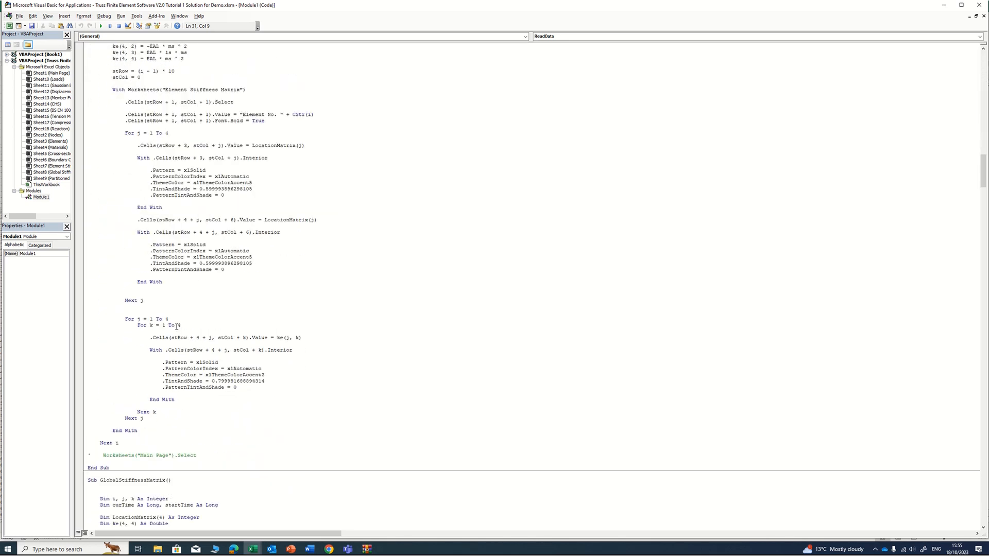
{"action": "scroll", "coordinate": [217, 344], "scroll_direction": "up", "scroll_amount": 13}
{"action": "scroll", "coordinate": [217, 344], "scroll_direction": "up", "scroll_amount": 20}
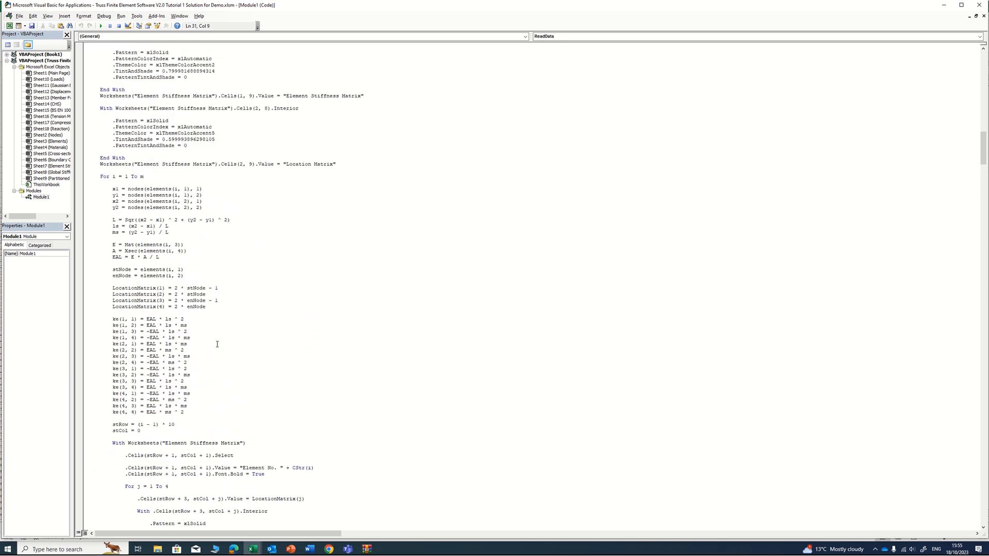
{"action": "scroll", "coordinate": [217, 344], "scroll_direction": "up", "scroll_amount": 20}
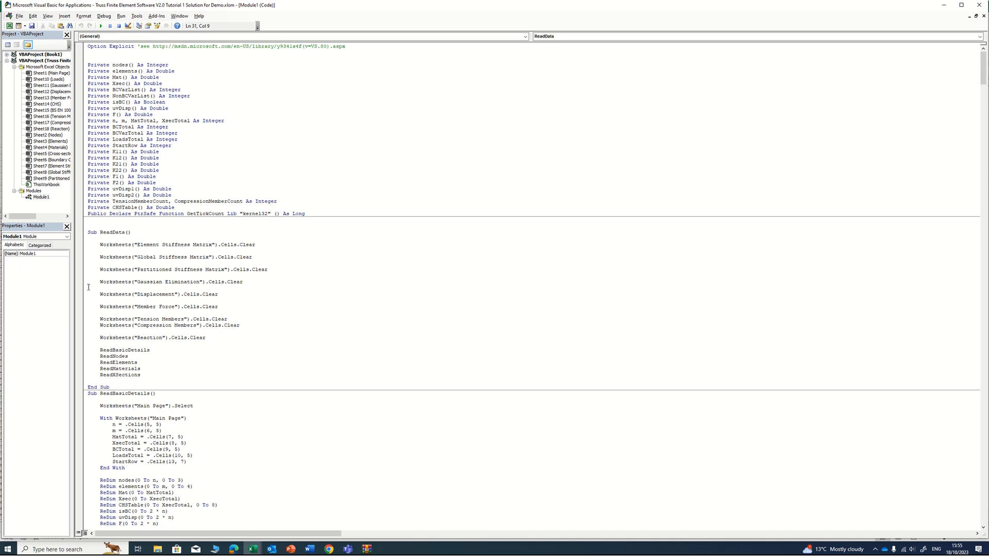
- Set a breakpoint on the line in ReadData that clears the Gaussian Elimination sheet, and switch back to the truss workbook
{"action": "left_click", "coordinate": [79, 283]}
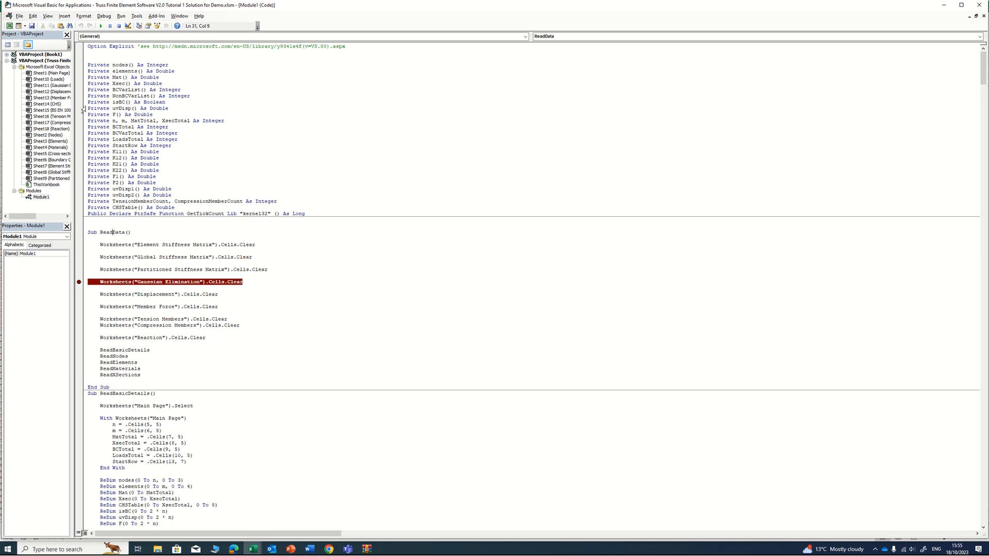
{"action": "left_click", "coordinate": [254, 549]}
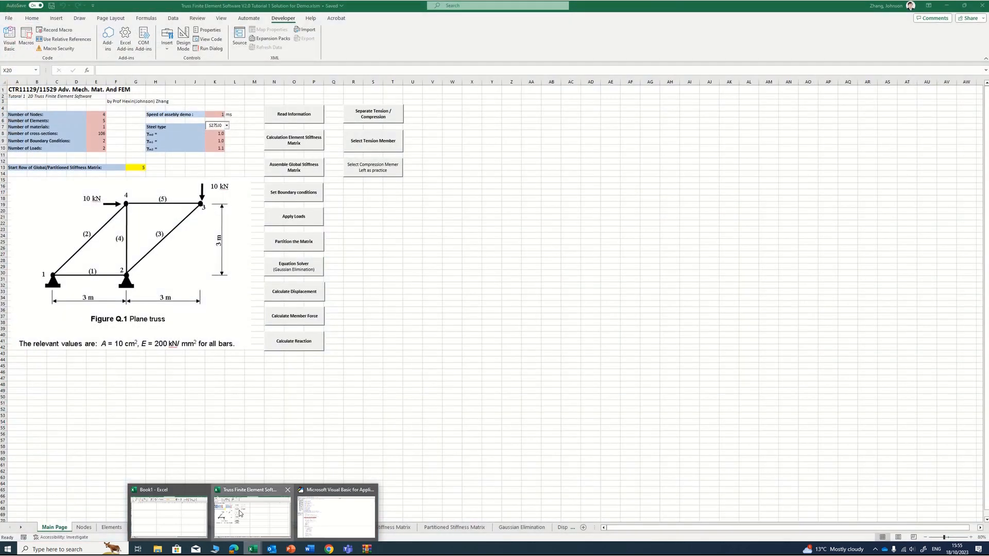
{"action": "left_click", "coordinate": [250, 503]}
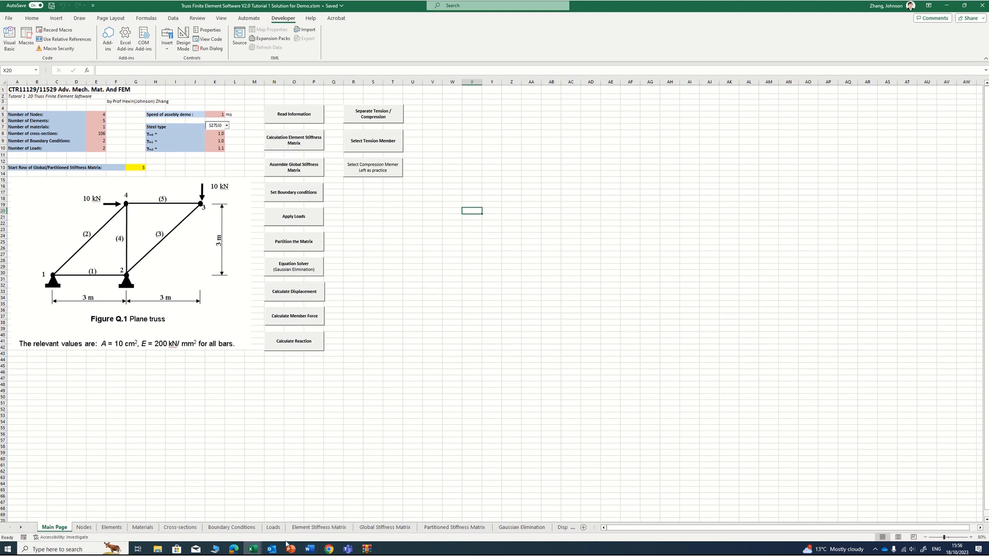
- Switch to the Visual Basic editor and set a breakpoint on the Worksheets("Element Stiffness Matrix").Select line in ElementStiffnessMatrix
{"action": "mouse_move", "coordinate": [252, 549]}
{"action": "left_click", "coordinate": [335, 516]}
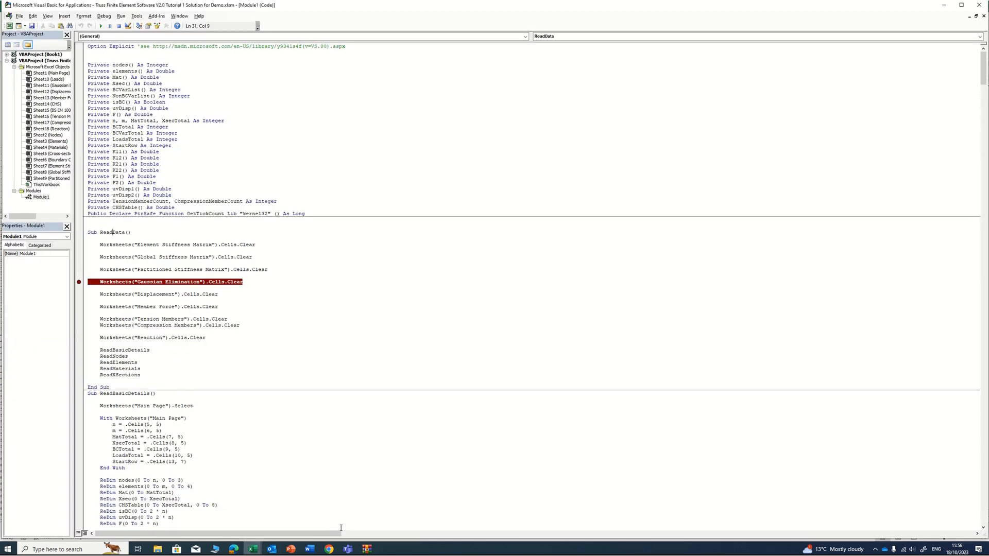
{"action": "scroll", "coordinate": [301, 355], "scroll_direction": "down", "scroll_amount": 7}
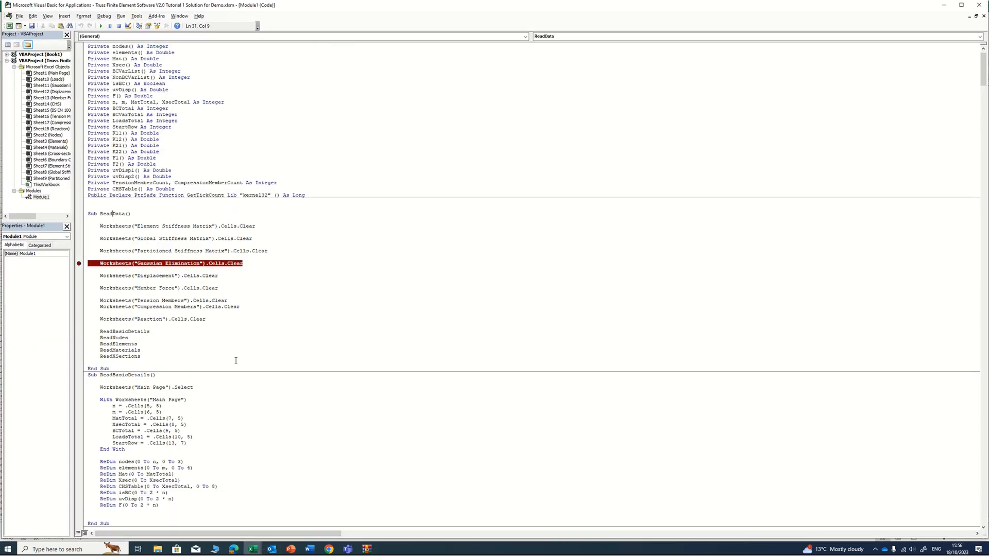
{"action": "scroll", "coordinate": [237, 366], "scroll_direction": "down", "scroll_amount": 16}
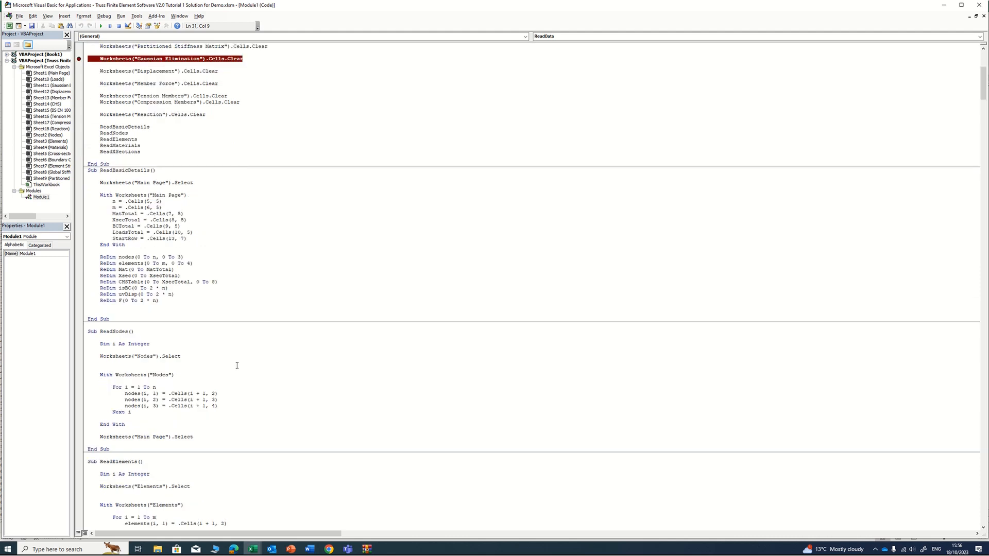
{"action": "scroll", "coordinate": [237, 366], "scroll_direction": "down", "scroll_amount": 20}
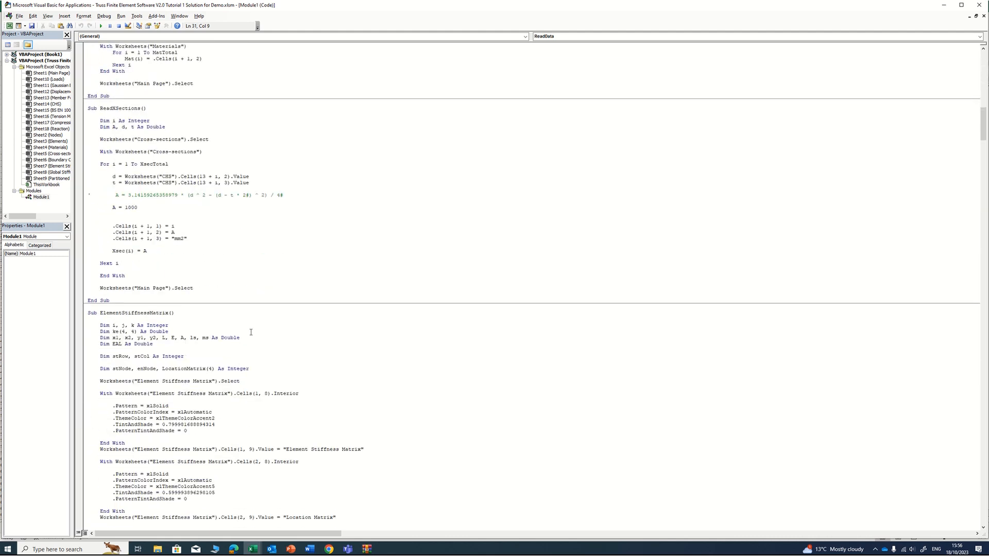
{"action": "scroll", "coordinate": [172, 381], "scroll_direction": "down", "scroll_amount": 1}
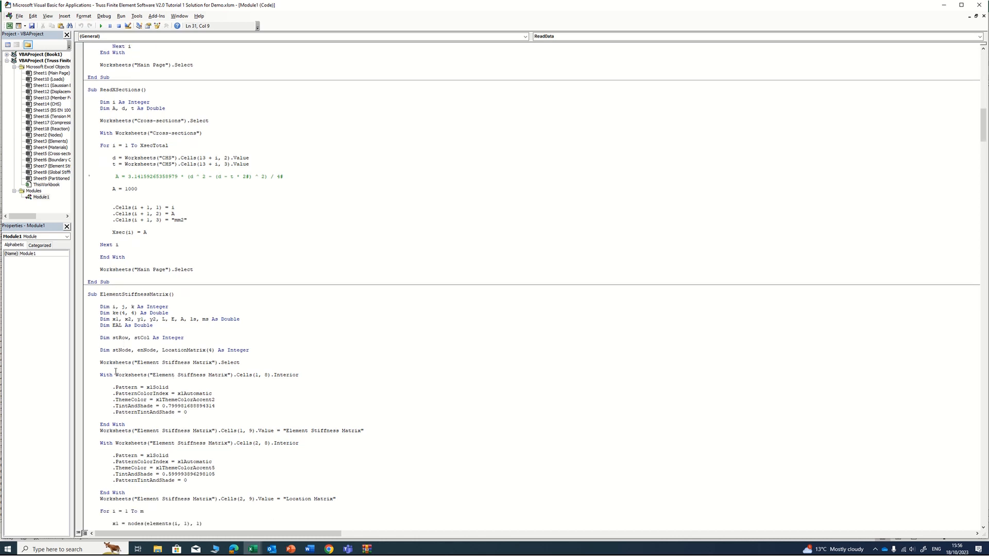
{"action": "left_click", "coordinate": [78, 363]}
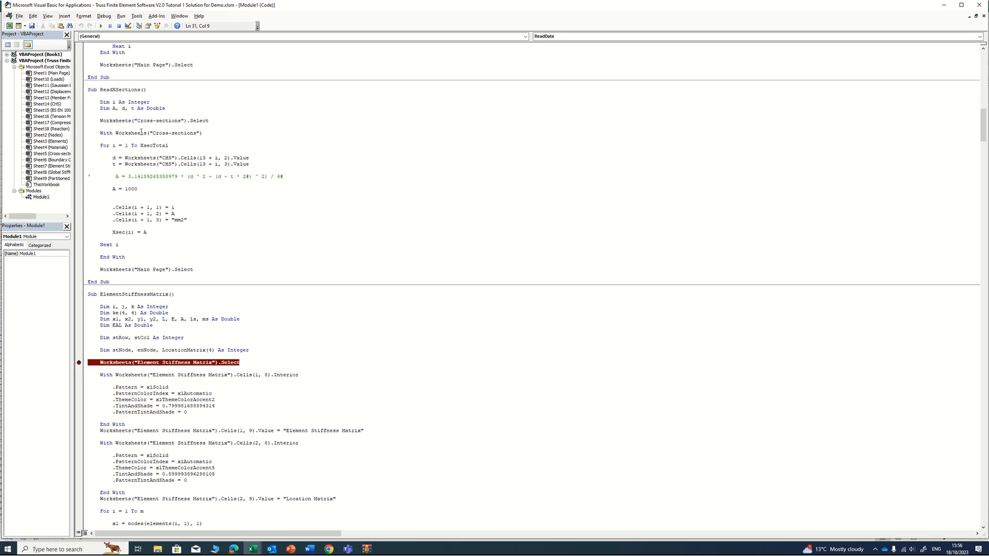
- Remove the breakpoint from the line in ReadData that clears the Gaussian Elimination sheet
{"action": "scroll", "coordinate": [151, 168], "scroll_direction": "up", "scroll_amount": 20}
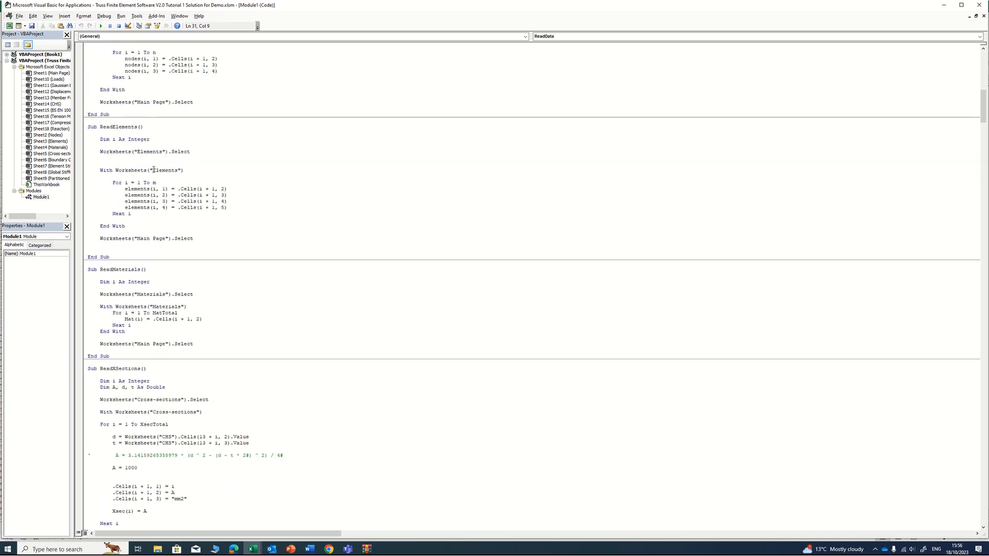
{"action": "scroll", "coordinate": [151, 167], "scroll_direction": "up", "scroll_amount": 15}
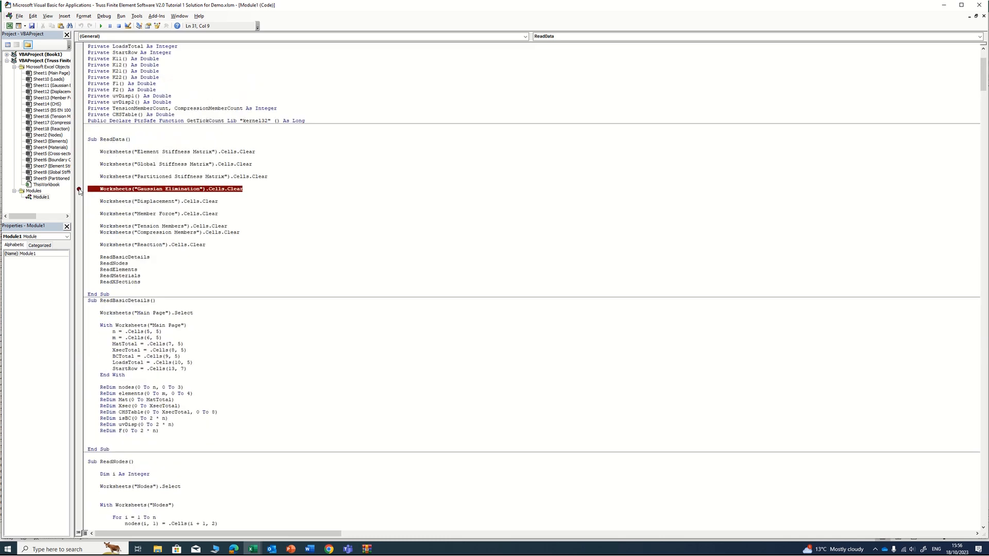
{"action": "left_click", "coordinate": [79, 190]}
- Review the code from ReadData through ReadXSections, down to the breakpoint in ElementStiffnessMatrix
{"action": "scroll", "coordinate": [127, 216], "scroll_direction": "down", "scroll_amount": 9}
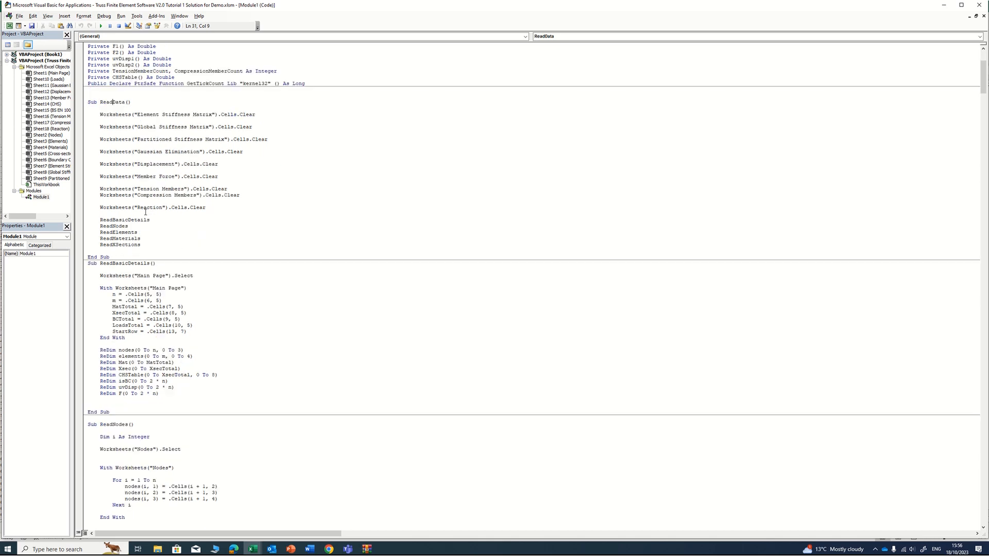
{"action": "scroll", "coordinate": [120, 260], "scroll_direction": "up", "scroll_amount": 6}
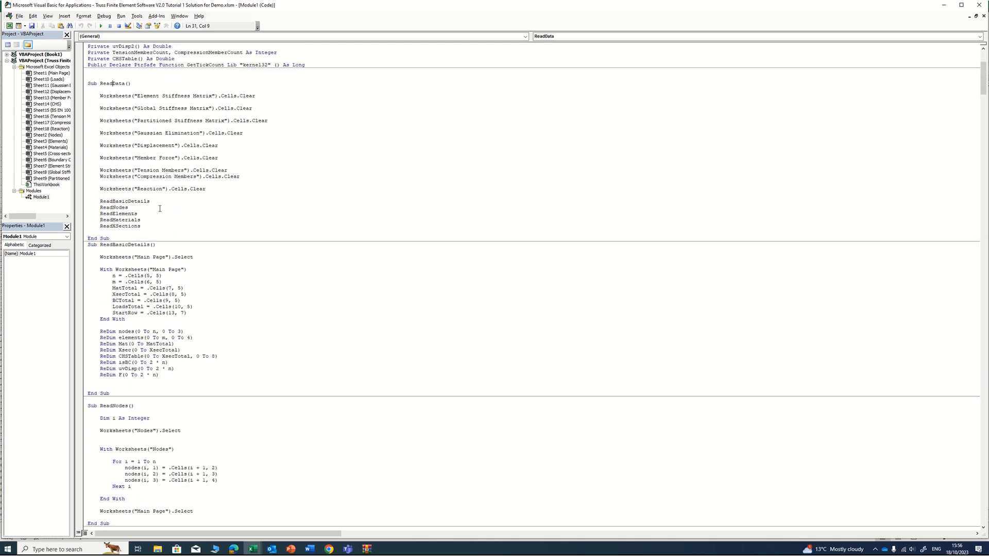
{"action": "scroll", "coordinate": [154, 203], "scroll_direction": "down", "scroll_amount": 1}
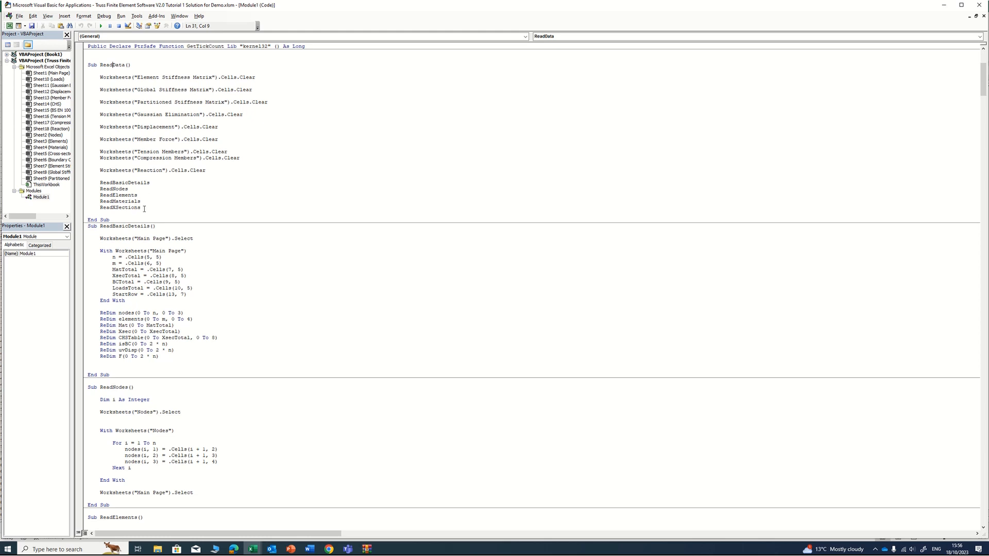
{"action": "scroll", "coordinate": [136, 208], "scroll_direction": "down", "scroll_amount": 12}
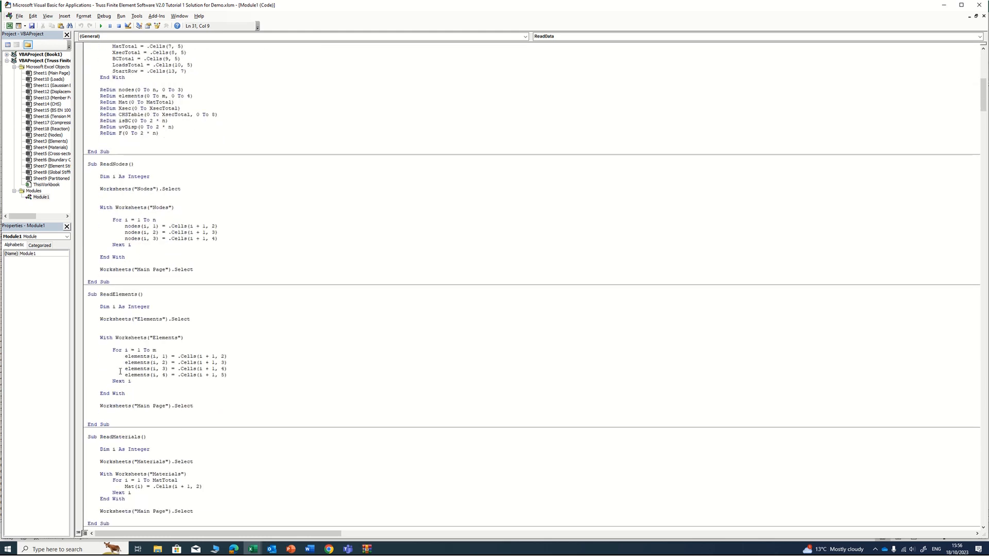
{"action": "scroll", "coordinate": [121, 372], "scroll_direction": "down", "scroll_amount": 13}
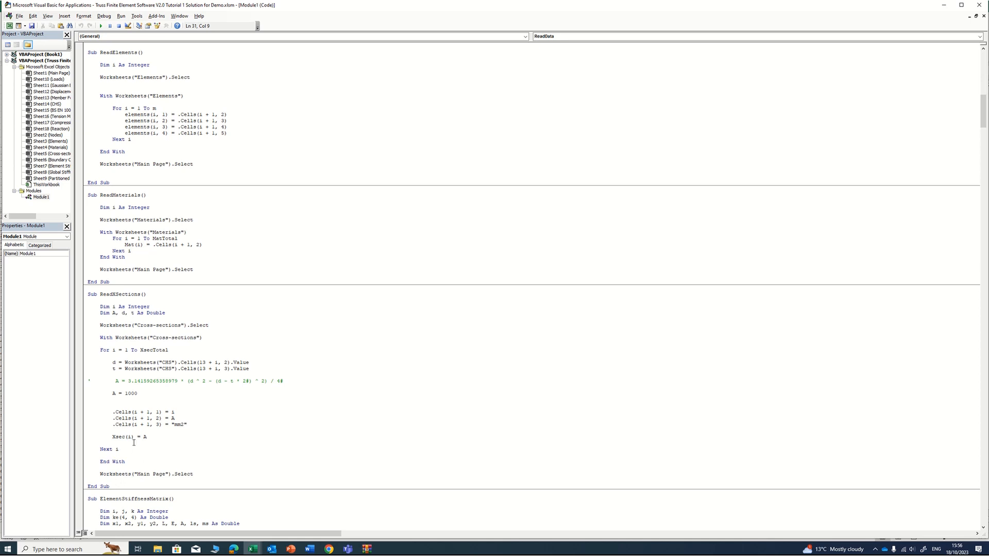
{"action": "scroll", "coordinate": [125, 472], "scroll_direction": "down", "scroll_amount": 1}
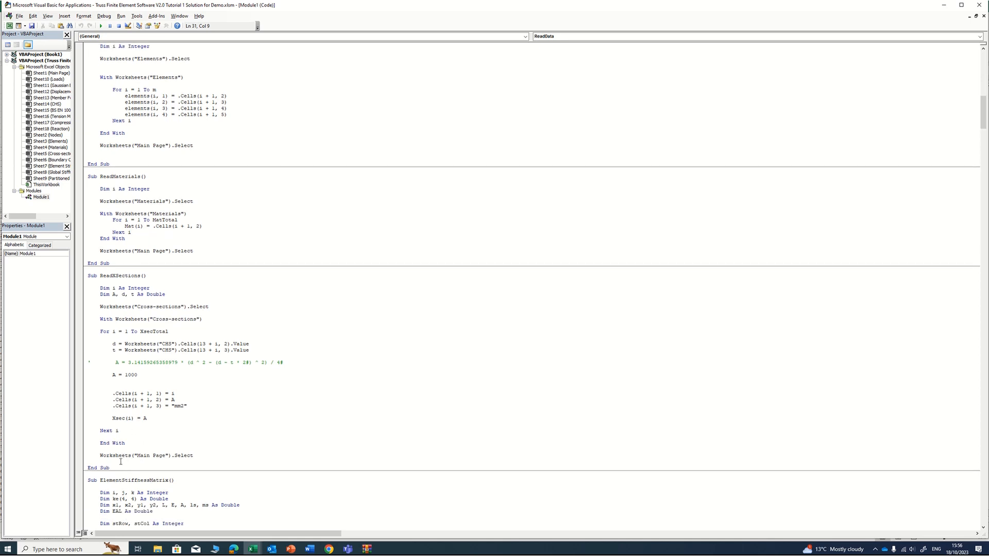
{"action": "scroll", "coordinate": [125, 462], "scroll_direction": "down", "scroll_amount": 5}
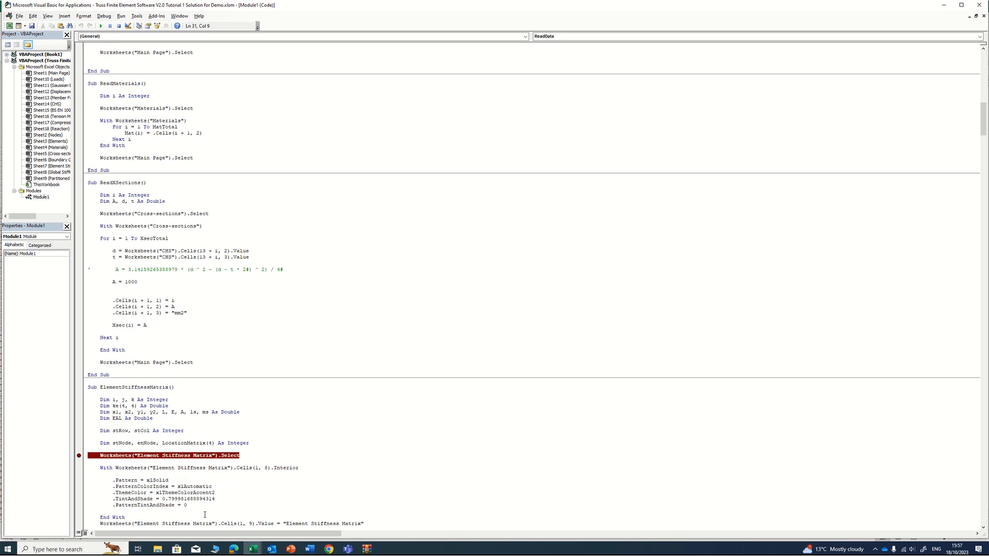
- Switch to the truss workbook, view the Element Stiffness Matrix sheet and return to the Main Page
{"action": "mouse_move", "coordinate": [252, 549]}
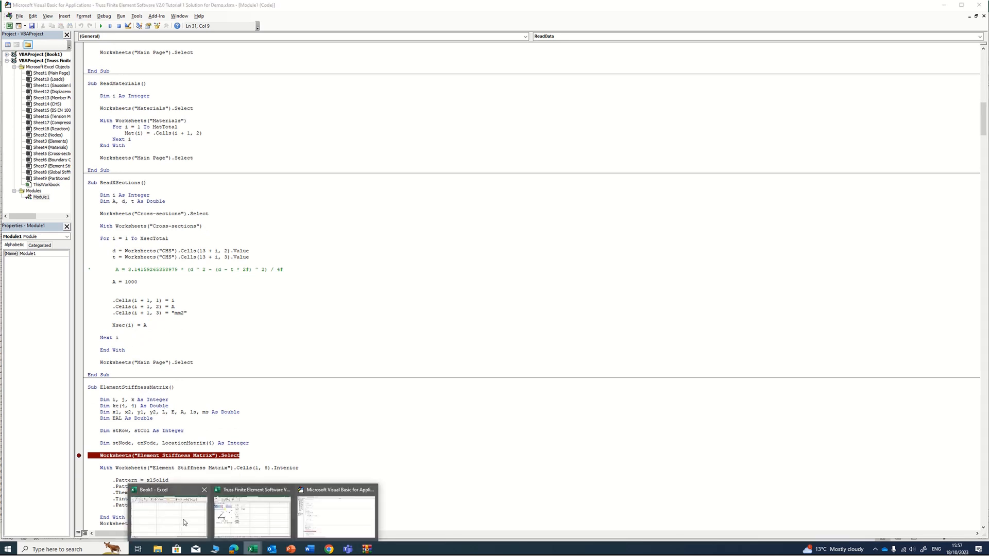
{"action": "left_click", "coordinate": [243, 520]}
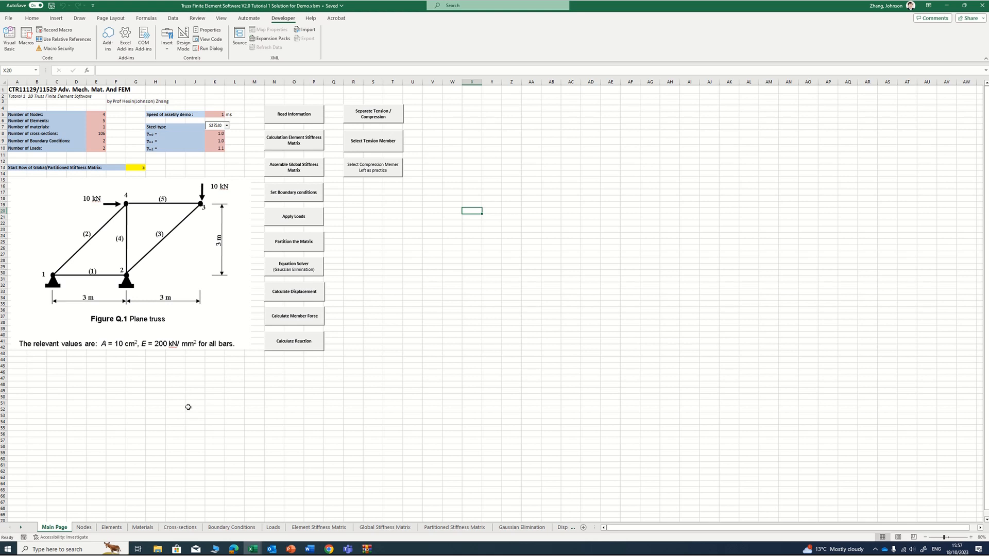
{"action": "left_click", "coordinate": [305, 528]}
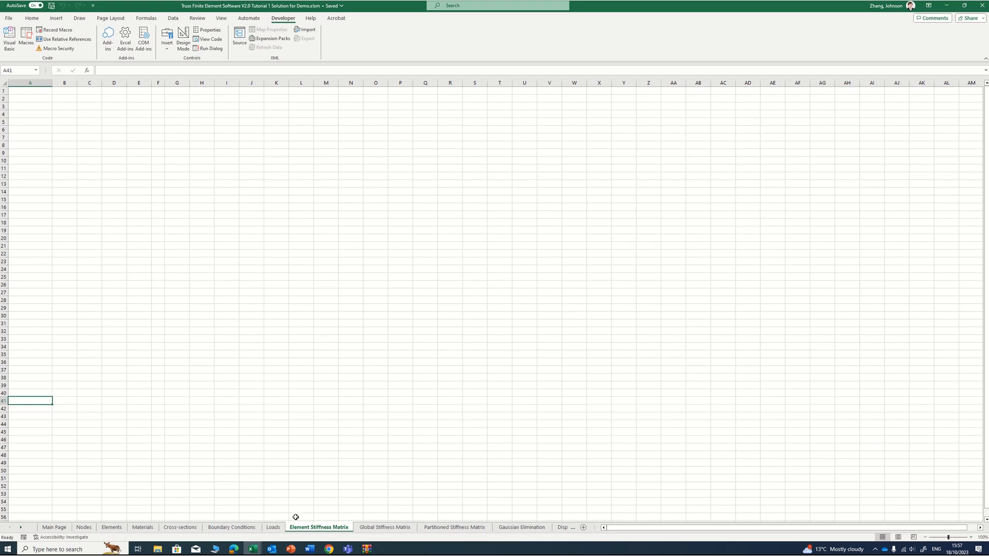
{"action": "left_click", "coordinate": [55, 528]}
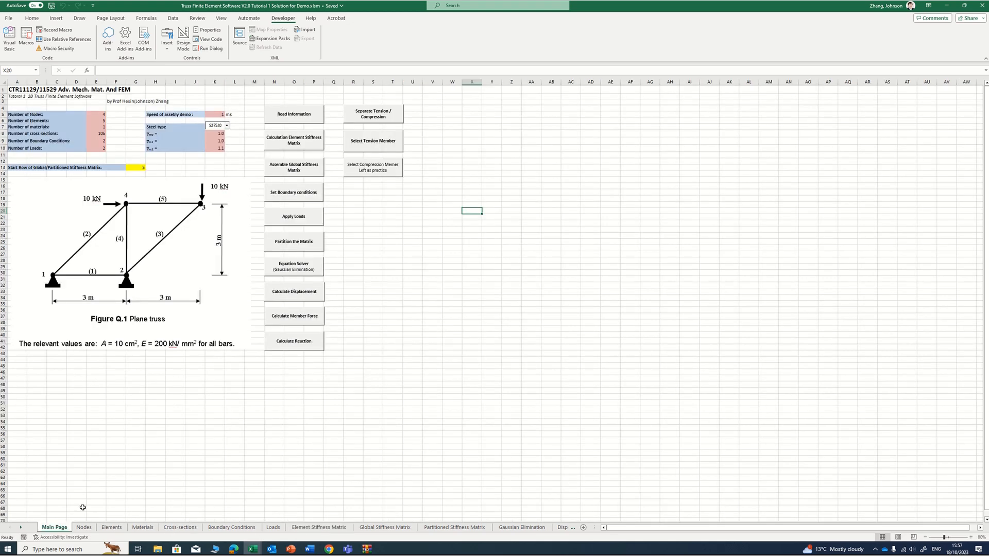
- Run the Calculation Element Stiffness Matrix macro from the Main Page and execute its breakpoint line with Step Into
{"action": "left_click", "coordinate": [291, 145]}
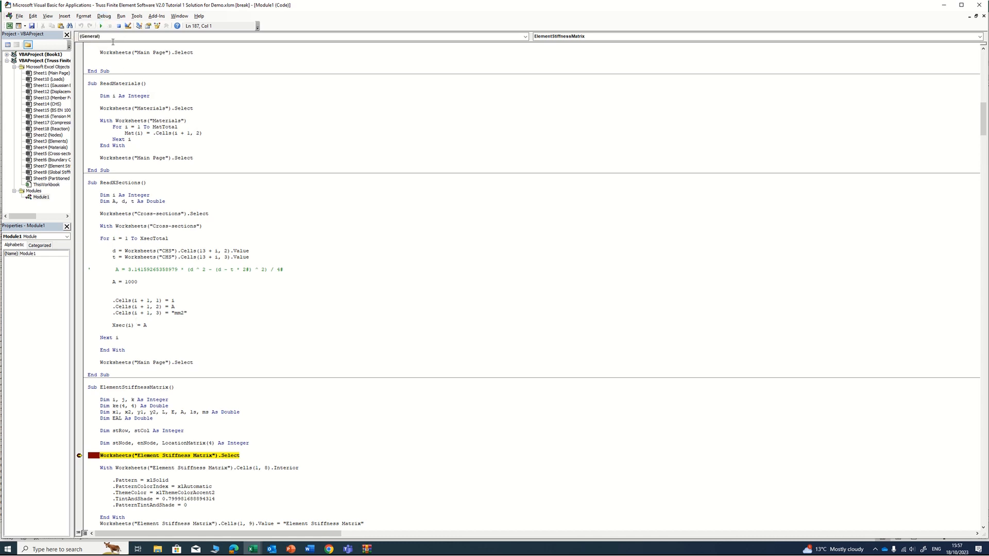
{"action": "left_click", "coordinate": [104, 16]}
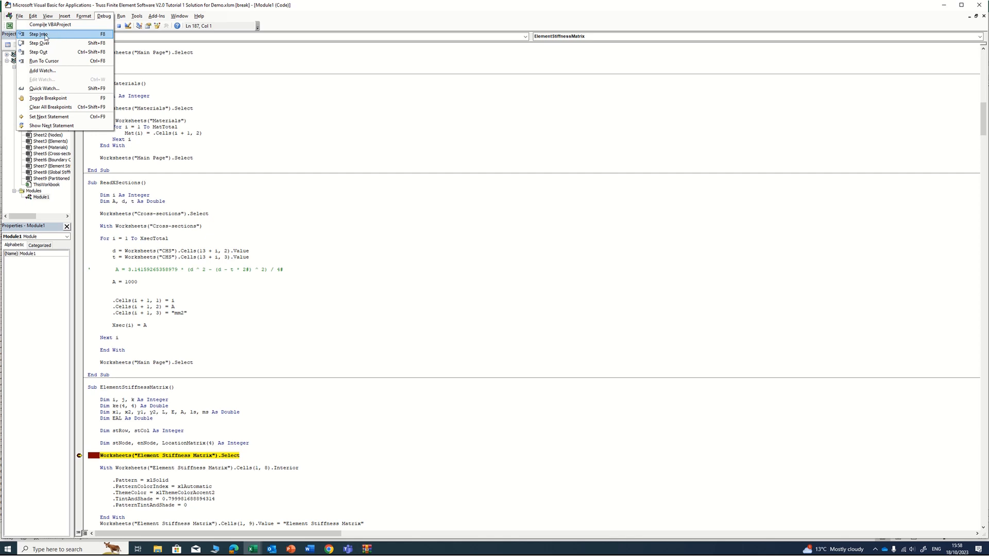
{"action": "left_click", "coordinate": [48, 36]}
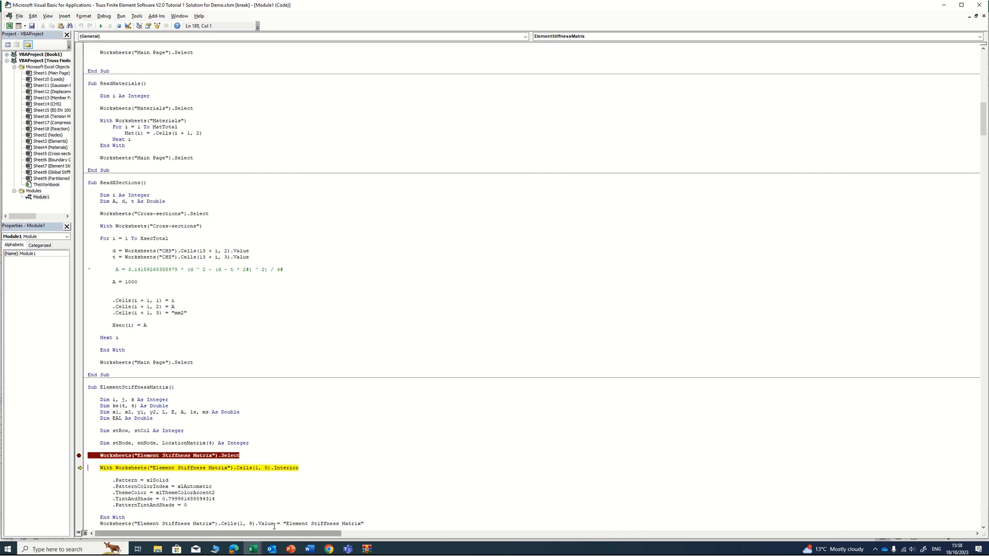
- Check which sheet is active in the truss workbook and return to the paused code in the Visual Basic editor
{"action": "left_click", "coordinate": [251, 550]}
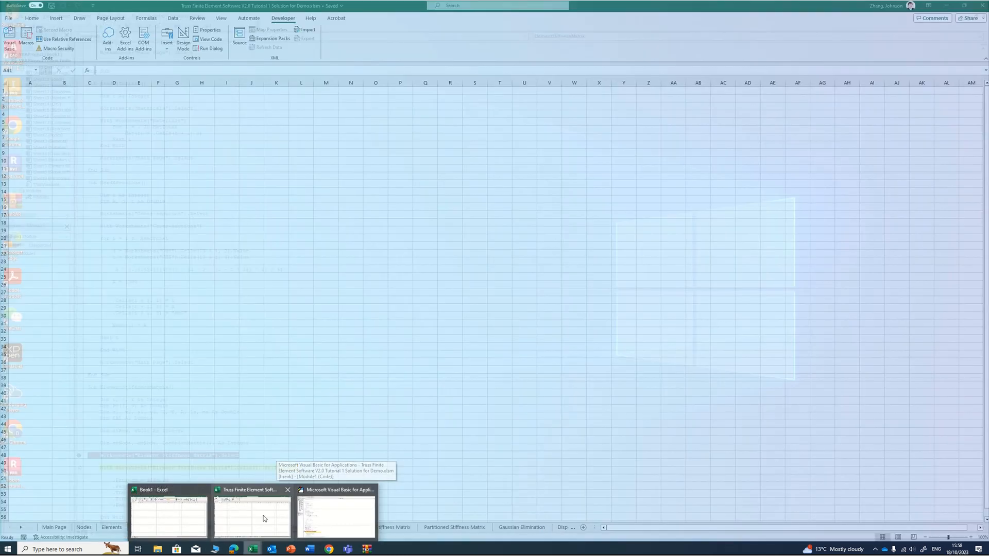
{"action": "left_click", "coordinate": [258, 518]}
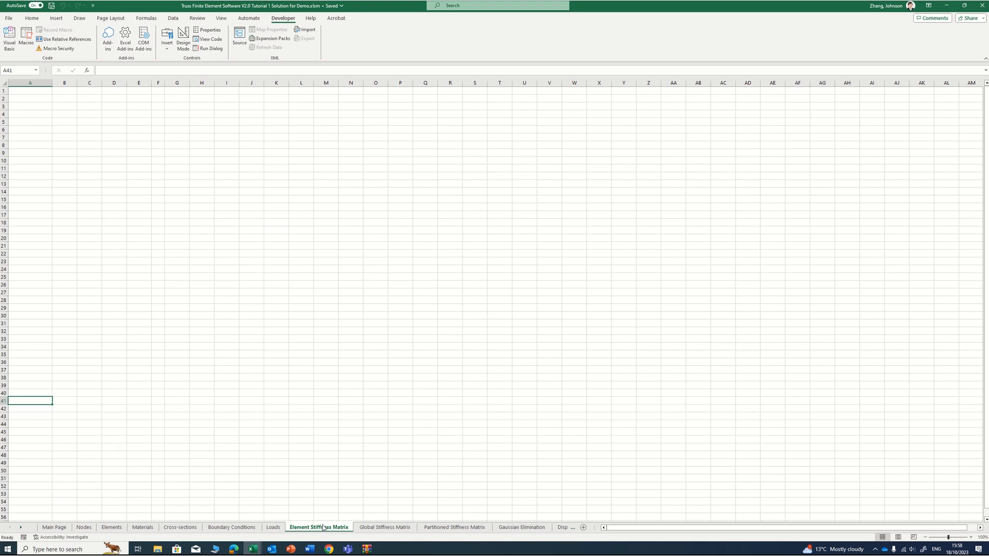
{"action": "mouse_move", "coordinate": [255, 549]}
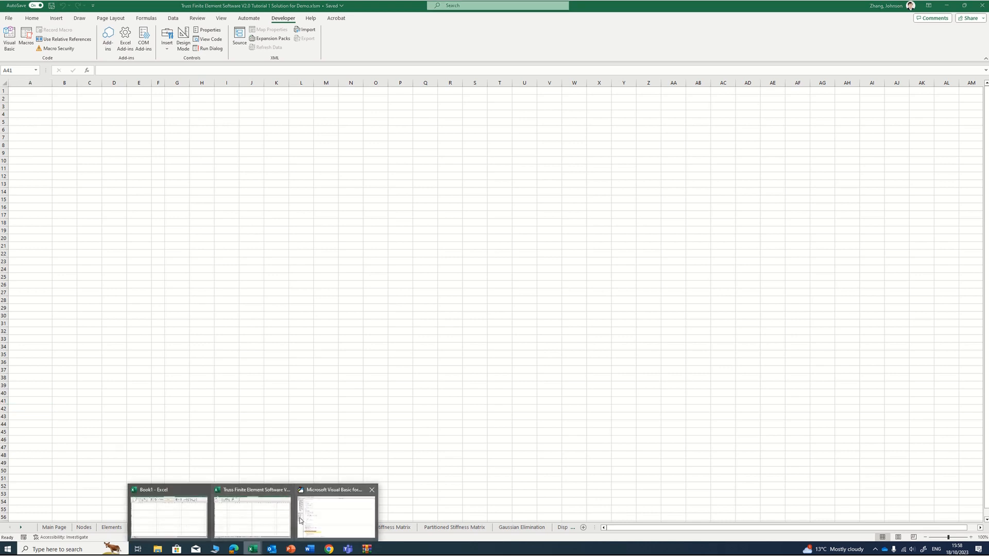
{"action": "left_click", "coordinate": [321, 518]}
- Step Into line by line through the Cells(1, 8).Interior formatting block, stopping at the line that writes "Element Stiffness Matrix" to Cells(1, 9)
{"action": "scroll", "coordinate": [212, 485], "scroll_direction": "down", "scroll_amount": 3}
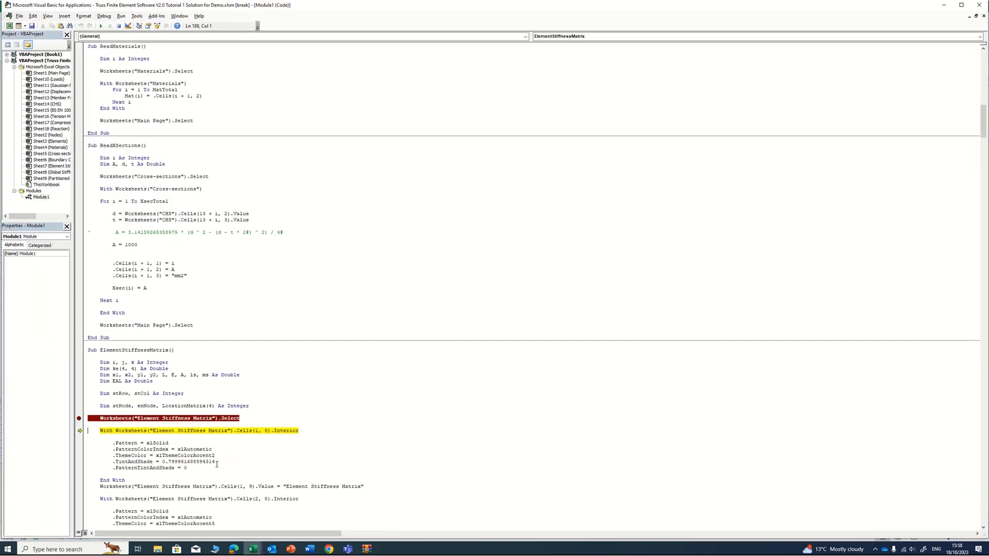
{"action": "scroll", "coordinate": [228, 457], "scroll_direction": "down", "scroll_amount": 2}
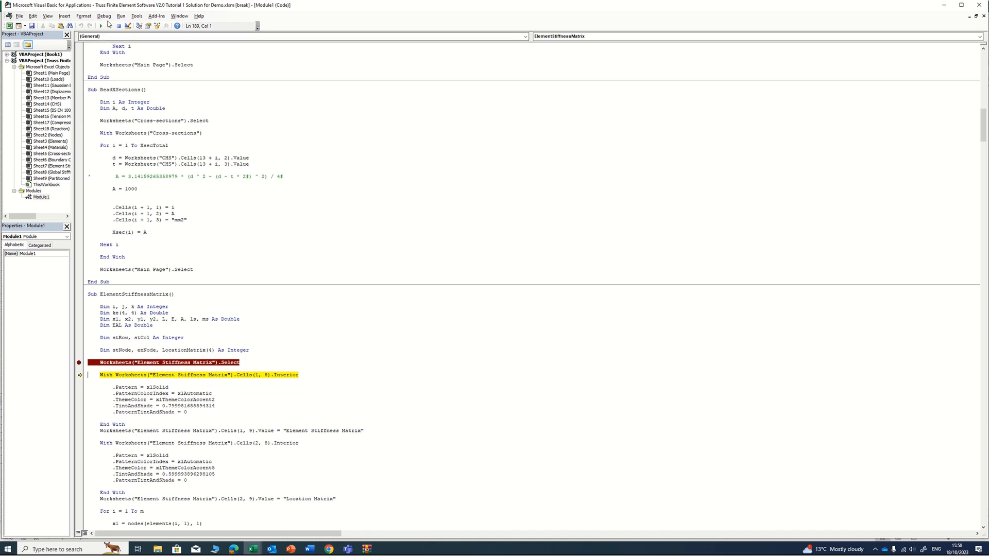
{"action": "left_click", "coordinate": [105, 16]}
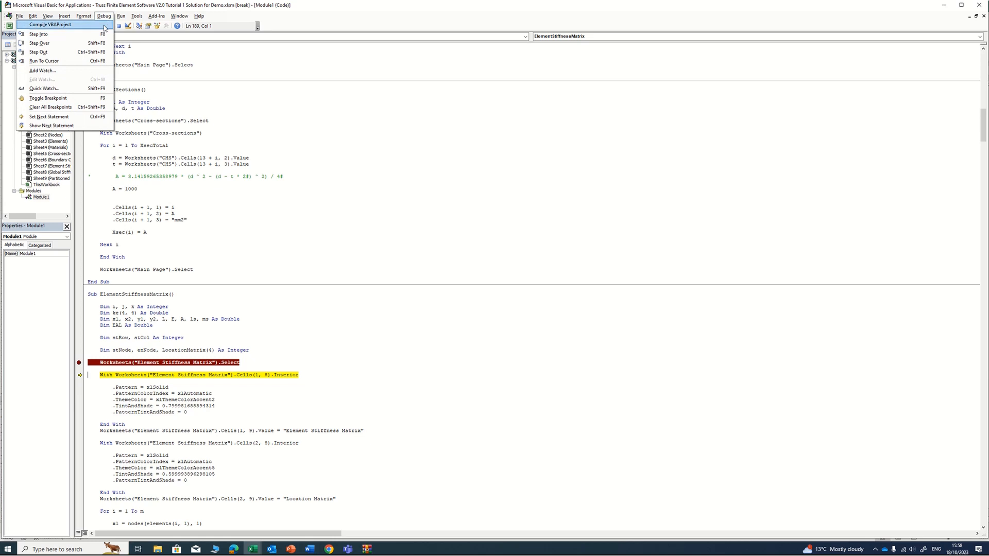
{"action": "left_click", "coordinate": [73, 35]}
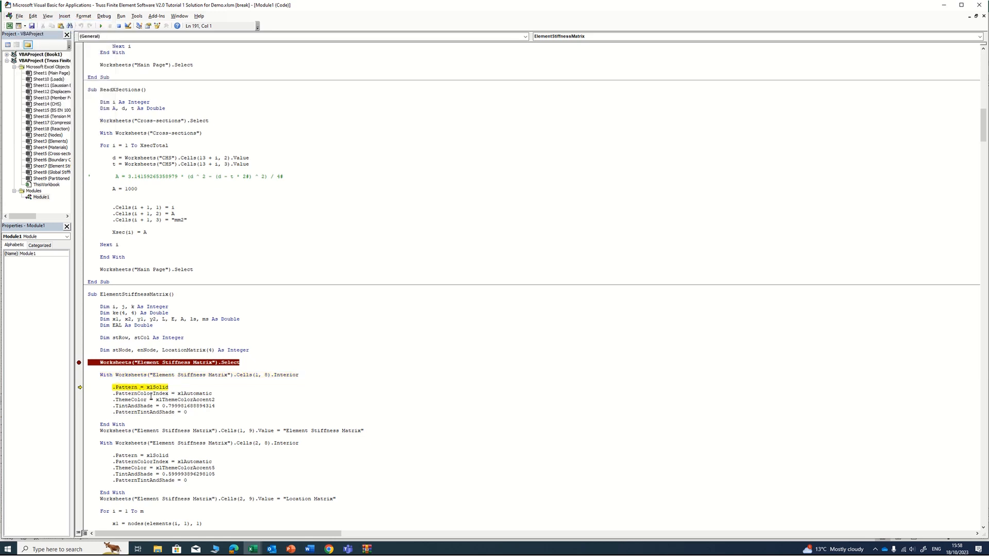
{"action": "left_click", "coordinate": [104, 16]}
{"action": "left_click", "coordinate": [84, 34]}
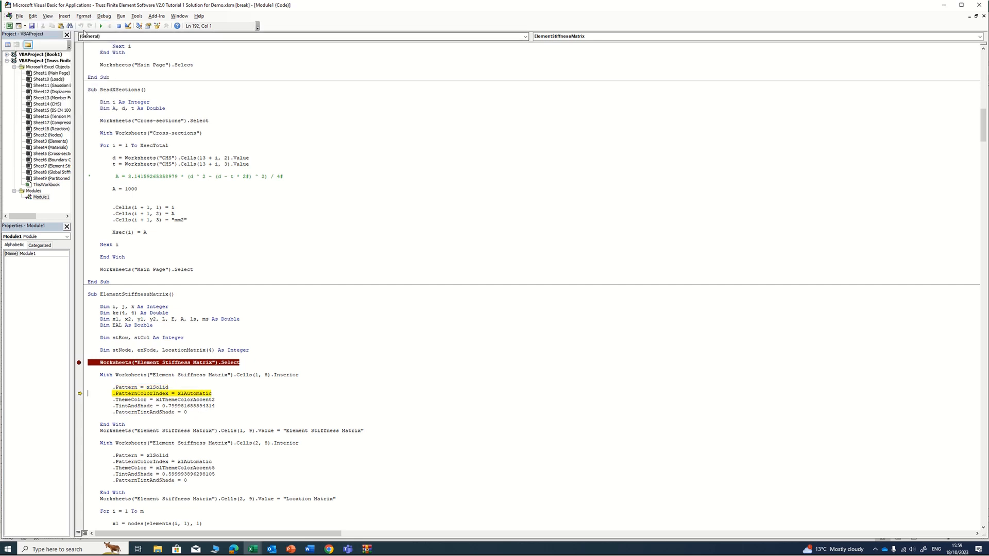
{"action": "left_click", "coordinate": [85, 16]}
{"action": "mouse_move", "coordinate": [102, 17]}
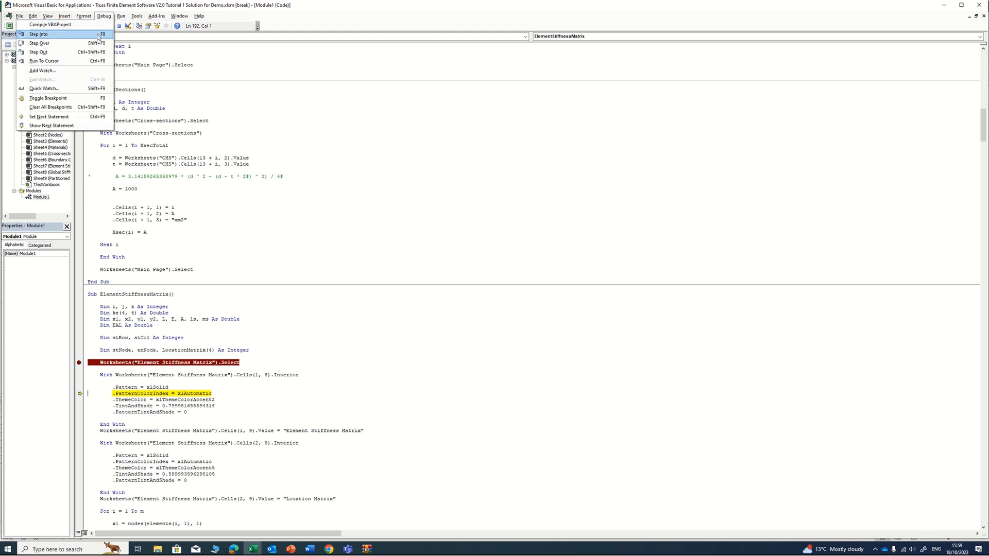
{"action": "left_click", "coordinate": [96, 35]}
{"action": "left_click", "coordinate": [106, 16]}
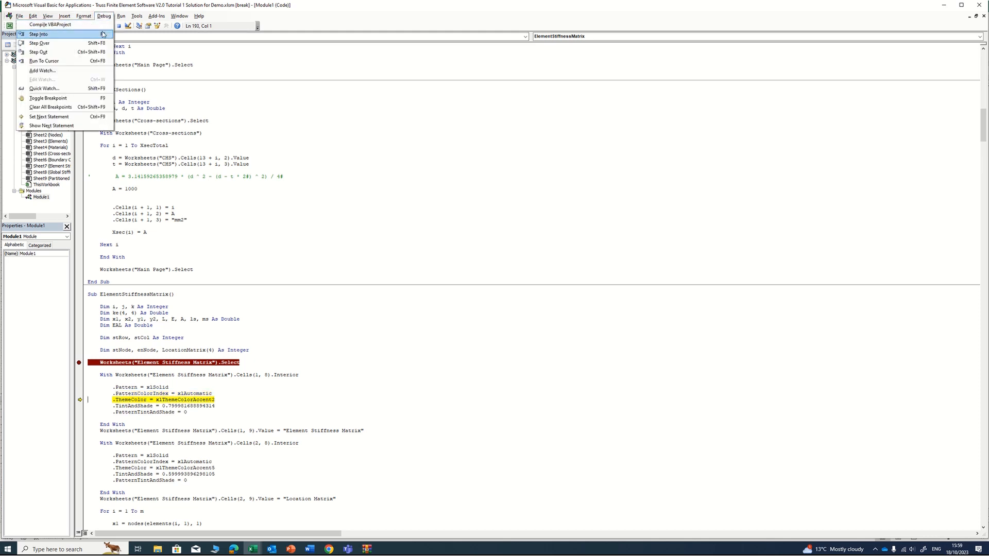
{"action": "left_click", "coordinate": [101, 35]}
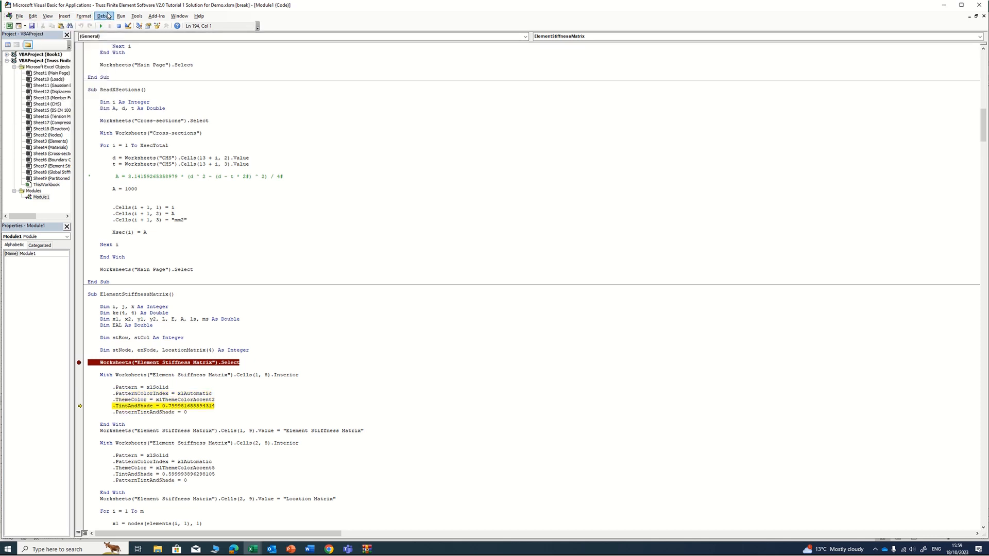
{"action": "left_click", "coordinate": [103, 17]}
{"action": "left_click", "coordinate": [103, 37]}
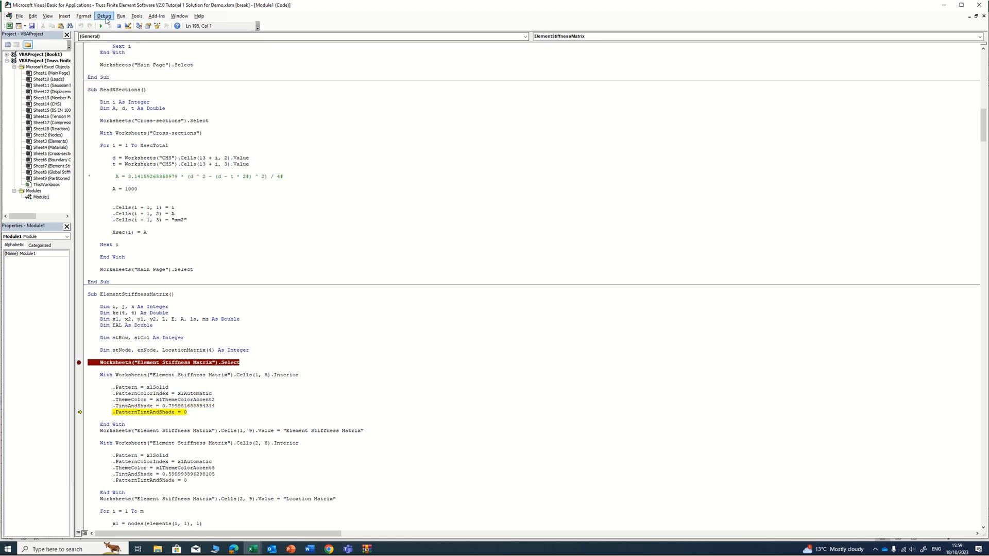
{"action": "left_click", "coordinate": [106, 16]}
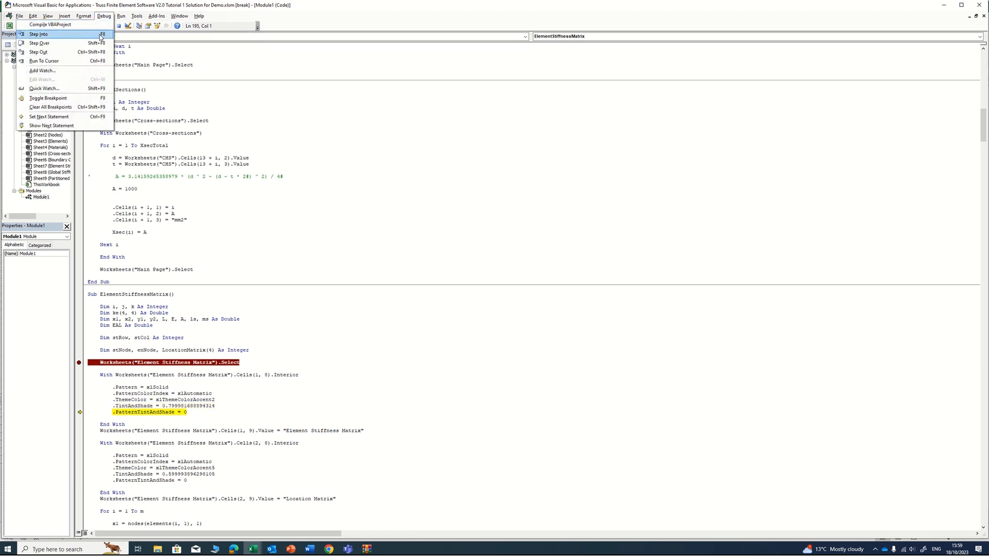
{"action": "left_click", "coordinate": [100, 36]}
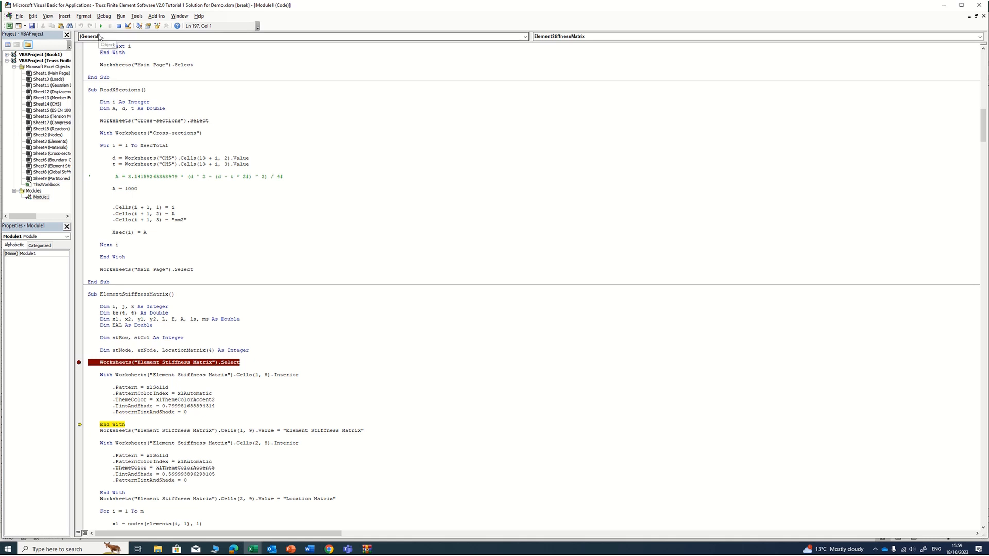
{"action": "left_click", "coordinate": [103, 17]}
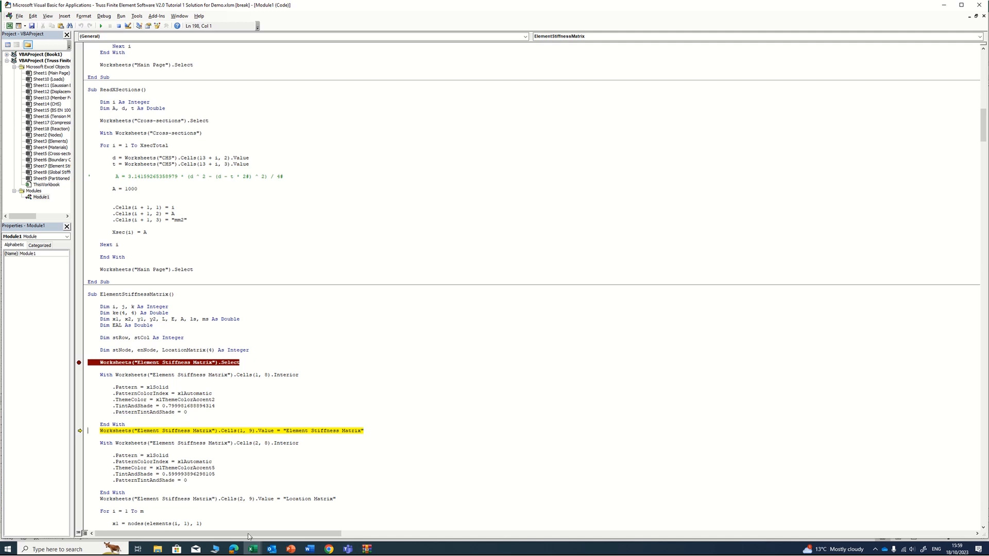
- Check cell H1's formatting on the Element Stiffness Matrix sheet and return to the rest of the ElementStiffnessMatrix code
{"action": "mouse_move", "coordinate": [252, 550]}
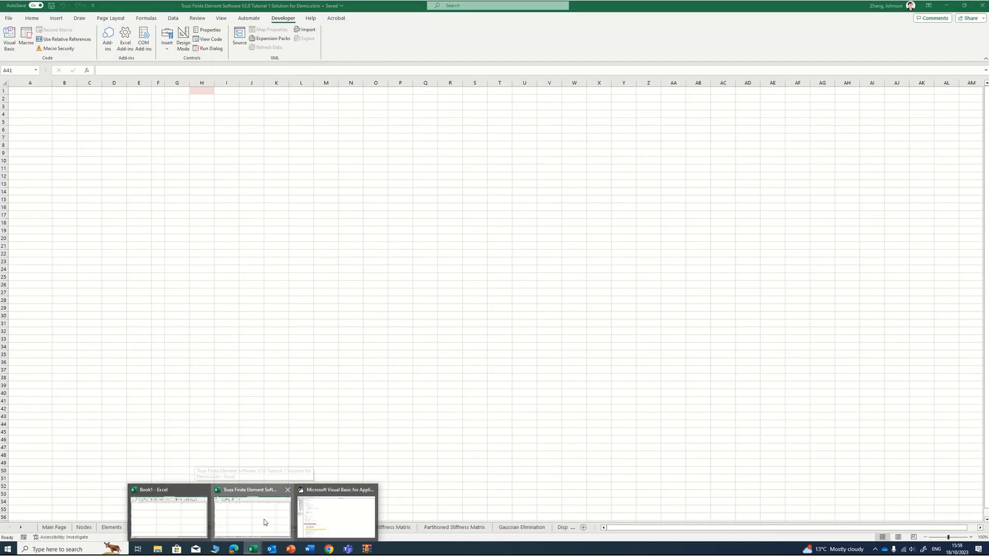
{"action": "left_click", "coordinate": [264, 519]}
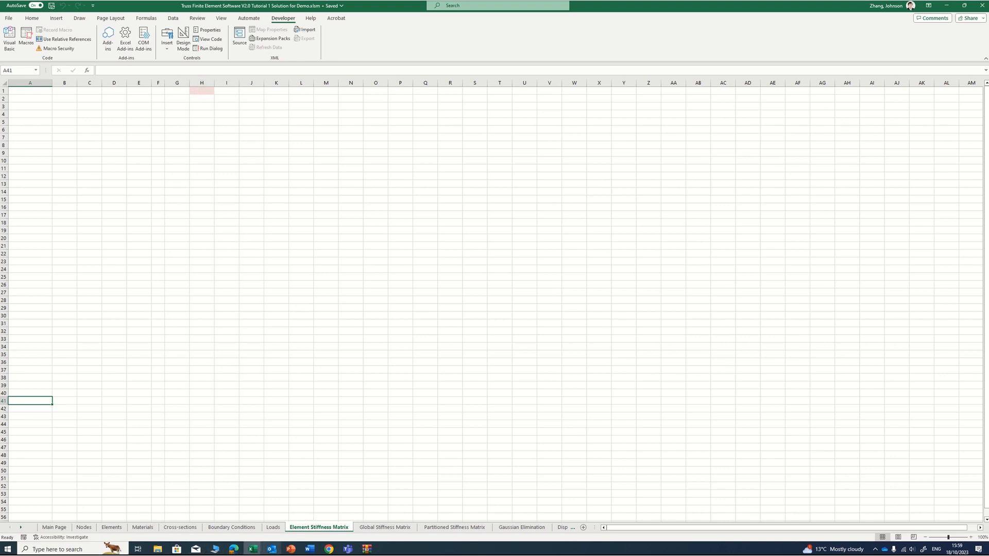
{"action": "mouse_move", "coordinate": [260, 550]}
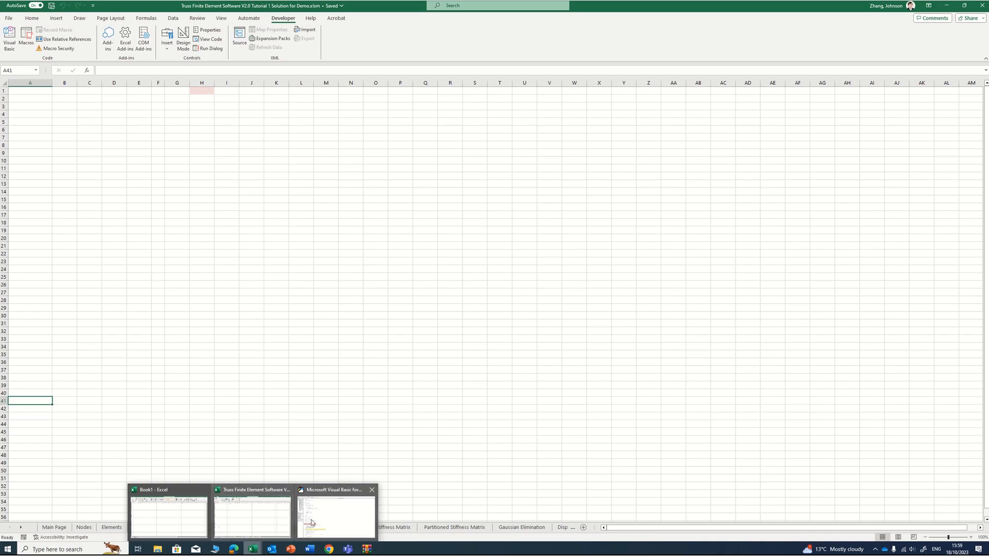
{"action": "left_click", "coordinate": [311, 534]}
{"action": "scroll", "coordinate": [245, 410], "scroll_direction": "down", "scroll_amount": 8}
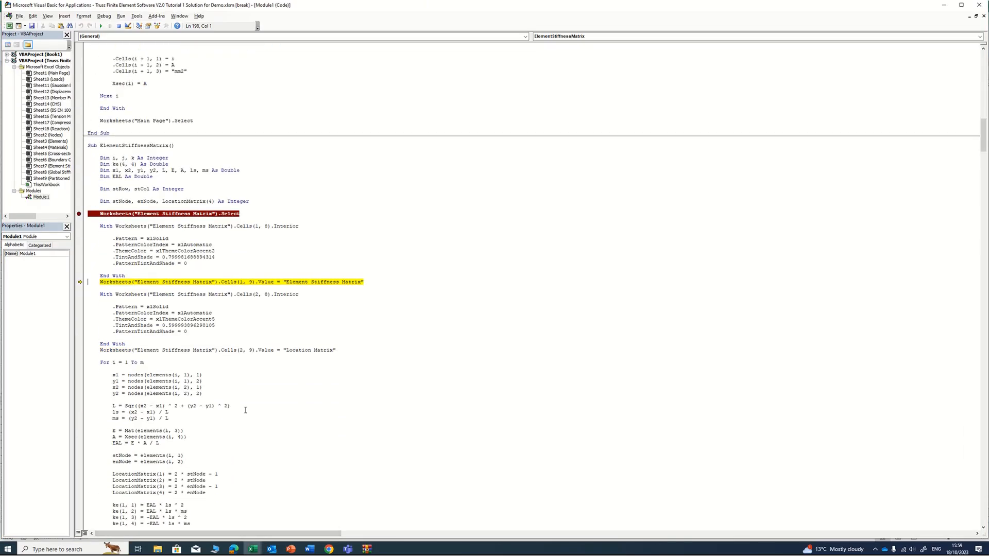
- Review the rest of the ElementStiffnessMatrix code down to its End Sub and return to the paused line
{"action": "scroll", "coordinate": [198, 342], "scroll_direction": "down", "scroll_amount": 6}
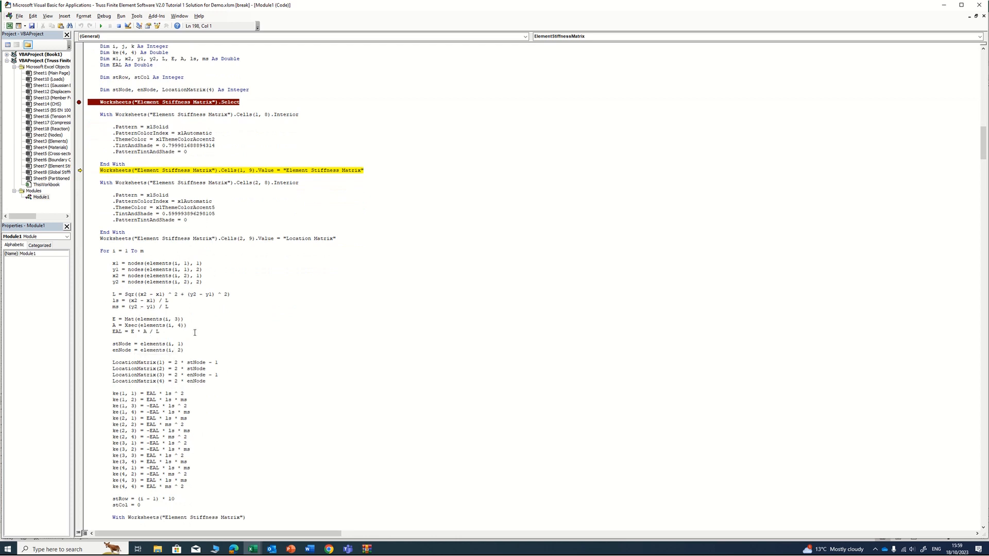
{"action": "scroll", "coordinate": [195, 332], "scroll_direction": "down", "scroll_amount": 3}
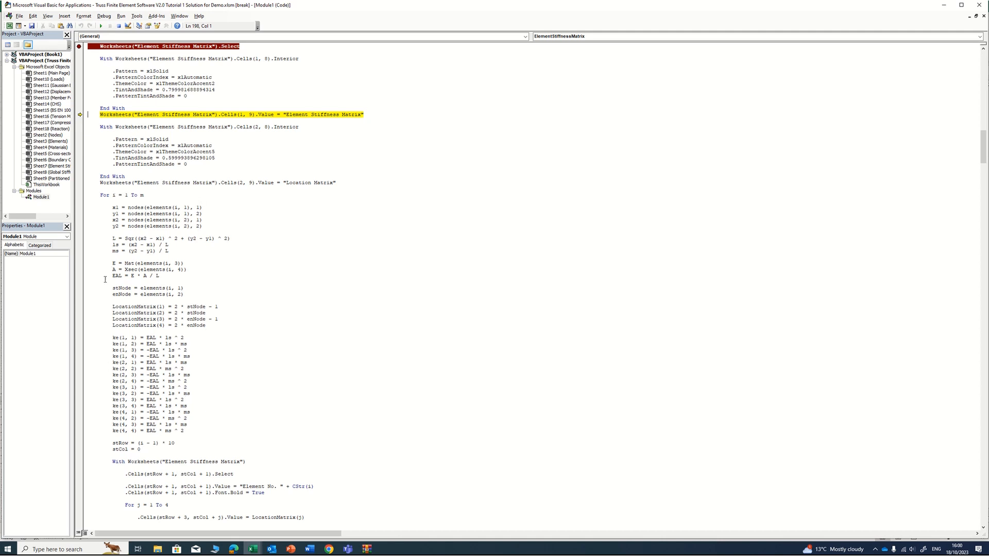
{"action": "scroll", "coordinate": [231, 274], "scroll_direction": "down", "scroll_amount": 4}
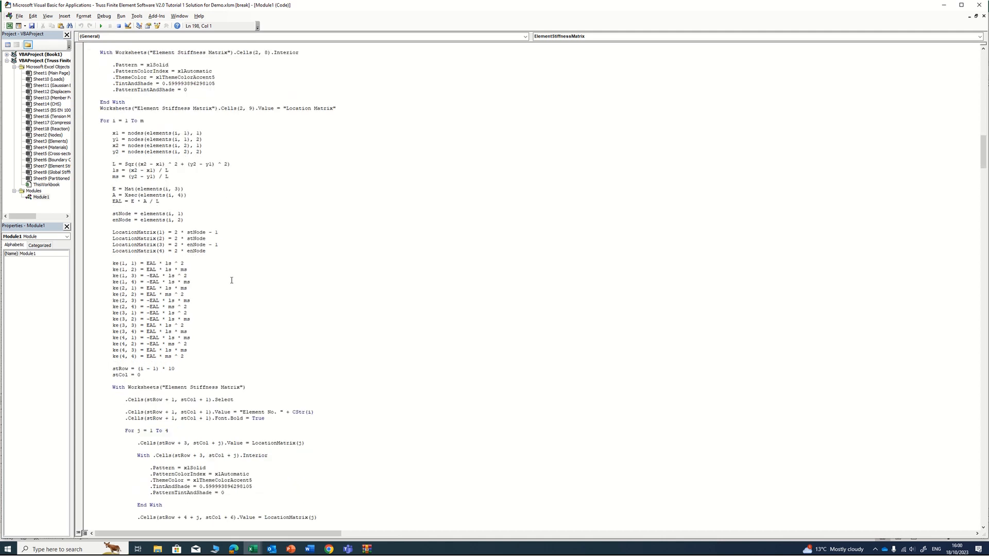
{"action": "scroll", "coordinate": [216, 286], "scroll_direction": "down", "scroll_amount": 9}
{"action": "scroll", "coordinate": [160, 398], "scroll_direction": "down", "scroll_amount": 7}
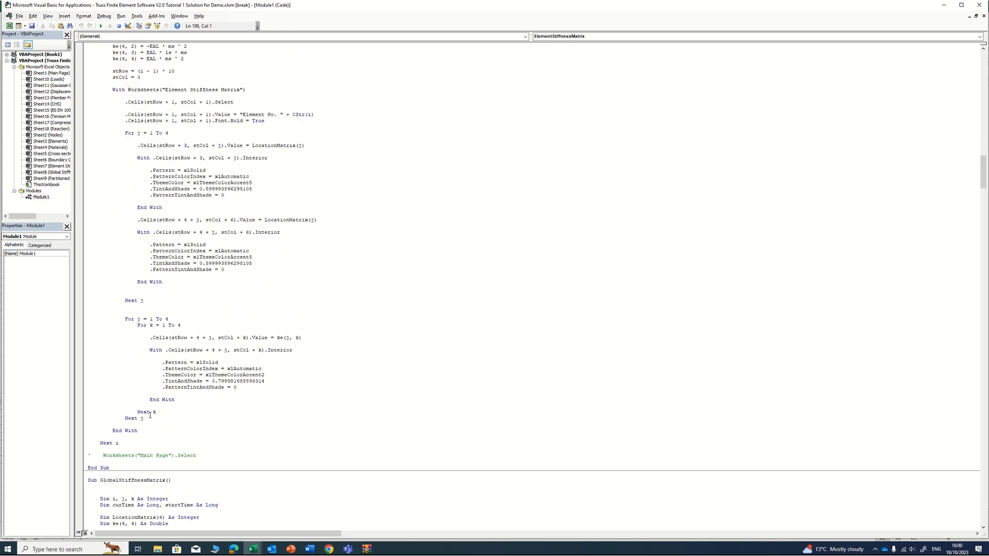
{"action": "scroll", "coordinate": [287, 338], "scroll_direction": "up", "scroll_amount": 20}
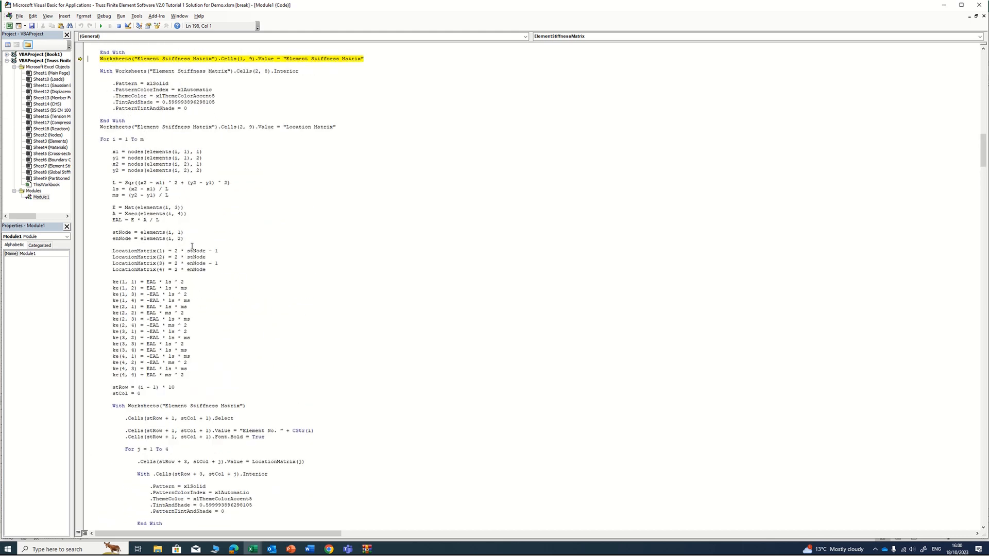
{"action": "scroll", "coordinate": [169, 201], "scroll_direction": "up", "scroll_amount": 5}
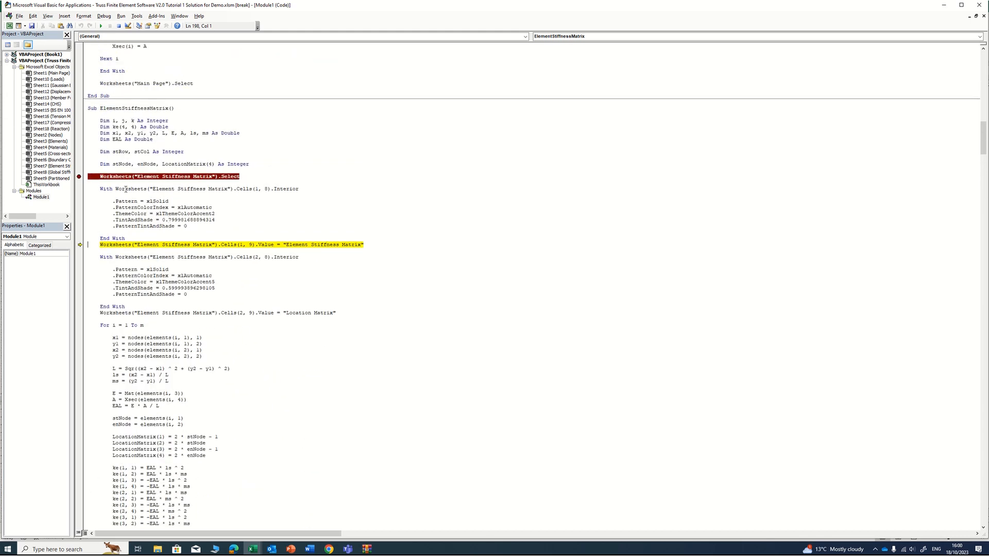
- Remove the breakpoint from the Worksheets("Element Stiffness Matrix").Select line and continue the paused macro to its end
{"action": "left_click", "coordinate": [79, 178]}
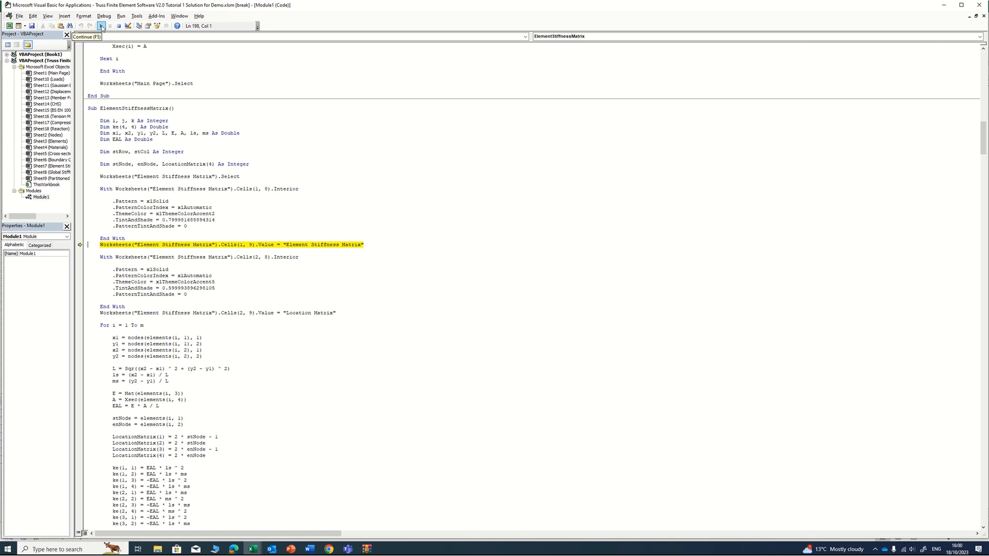
{"action": "scroll", "coordinate": [151, 213], "scroll_direction": "down", "scroll_amount": 20}
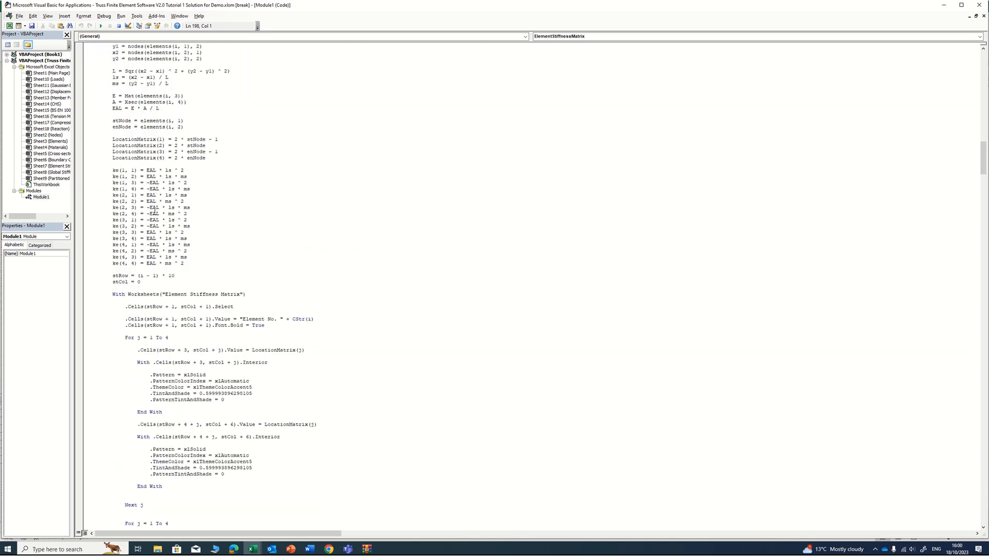
{"action": "scroll", "coordinate": [137, 371], "scroll_direction": "down", "scroll_amount": 6}
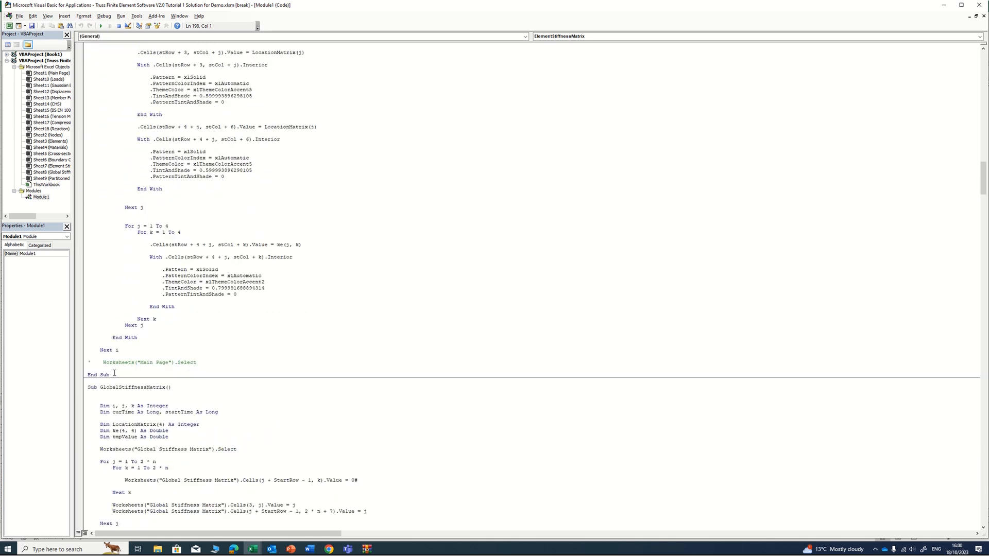
{"action": "scroll", "coordinate": [272, 278], "scroll_direction": "up", "scroll_amount": 18}
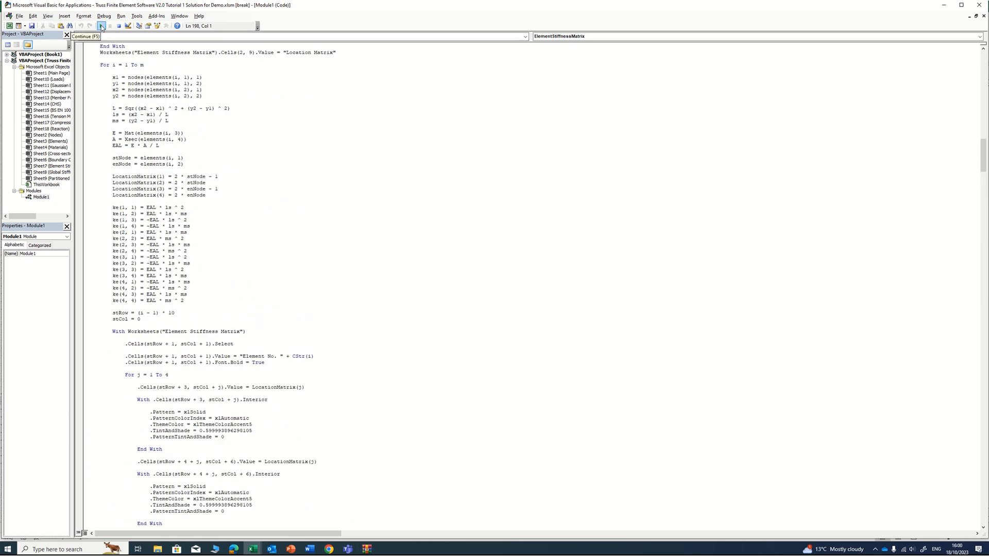
{"action": "left_click", "coordinate": [101, 26]}
{"action": "left_click", "coordinate": [102, 27]}
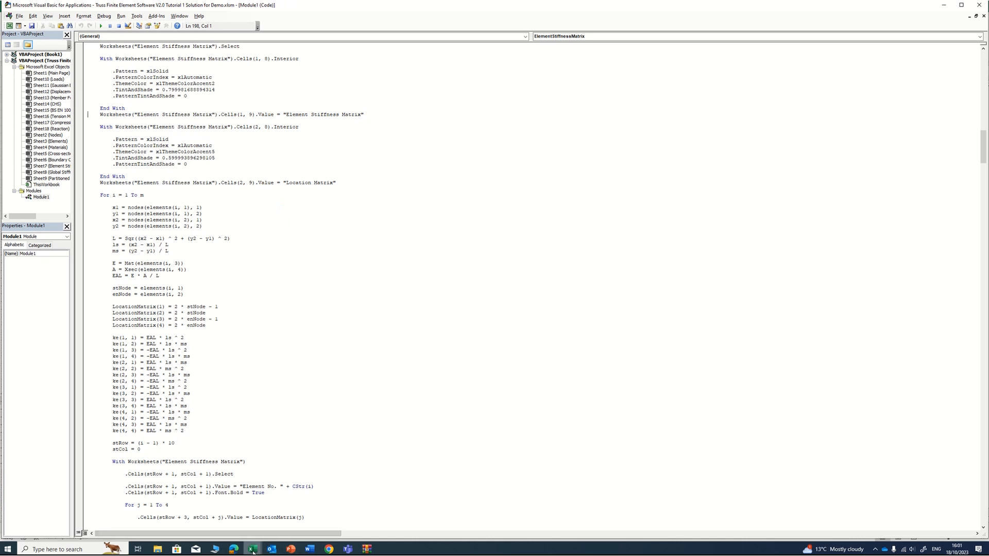
- Switch to the truss workbook in Excel and check the matrices on the Element Stiffness Matrix sheet
{"action": "mouse_move", "coordinate": [252, 549]}
{"action": "mouse_move", "coordinate": [254, 516]}
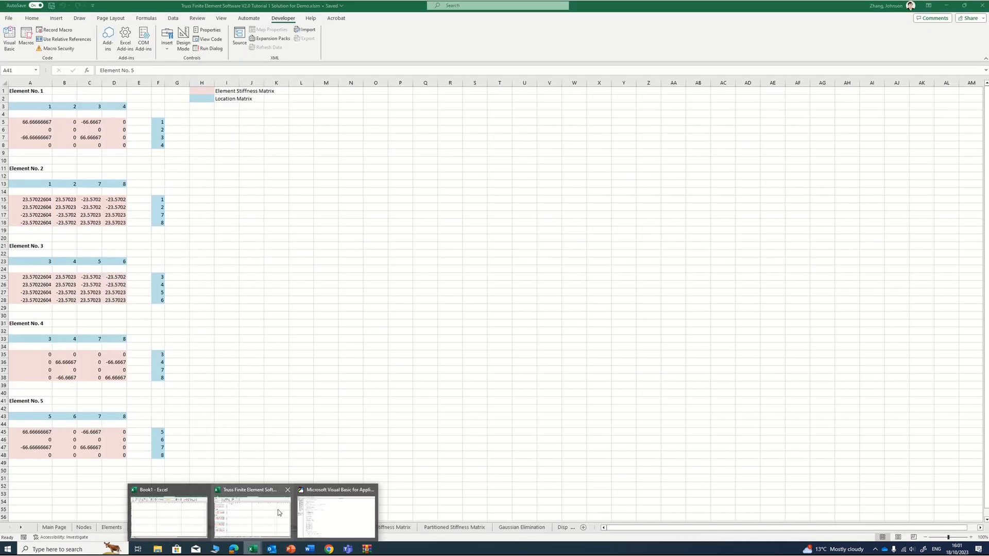
{"action": "left_click", "coordinate": [252, 514]}
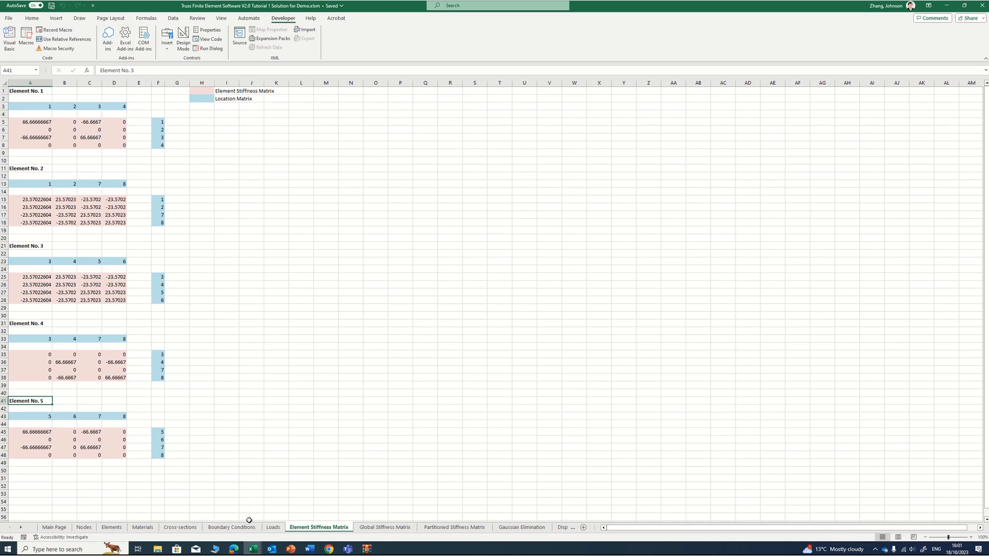
- Run the Assemble Global Stiffness Matrix macro and the Set Boundary conditions macro from the Main Page
{"action": "left_click", "coordinate": [57, 527]}
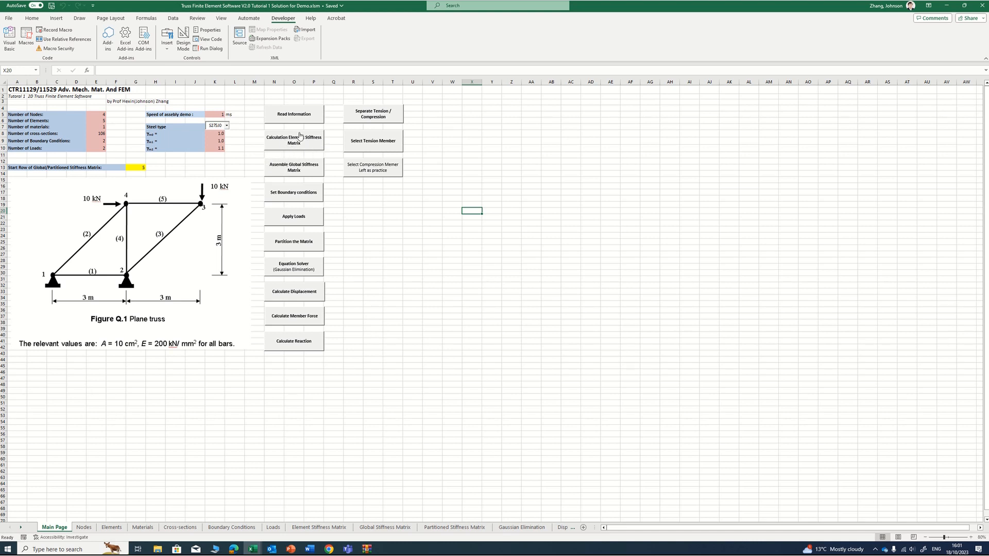
{"action": "left_click", "coordinate": [291, 168]}
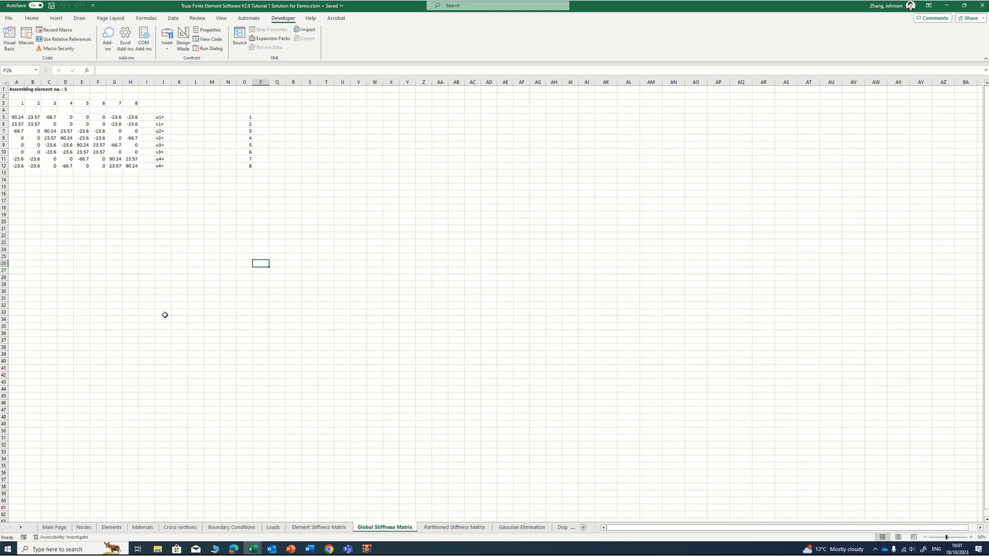
{"action": "left_click", "coordinate": [56, 528]}
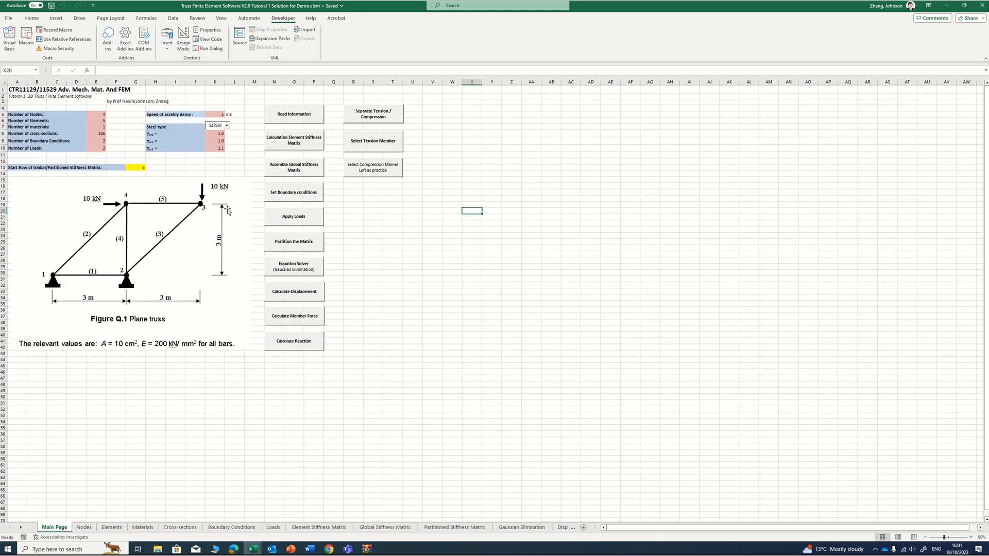
{"action": "left_click", "coordinate": [293, 194]}
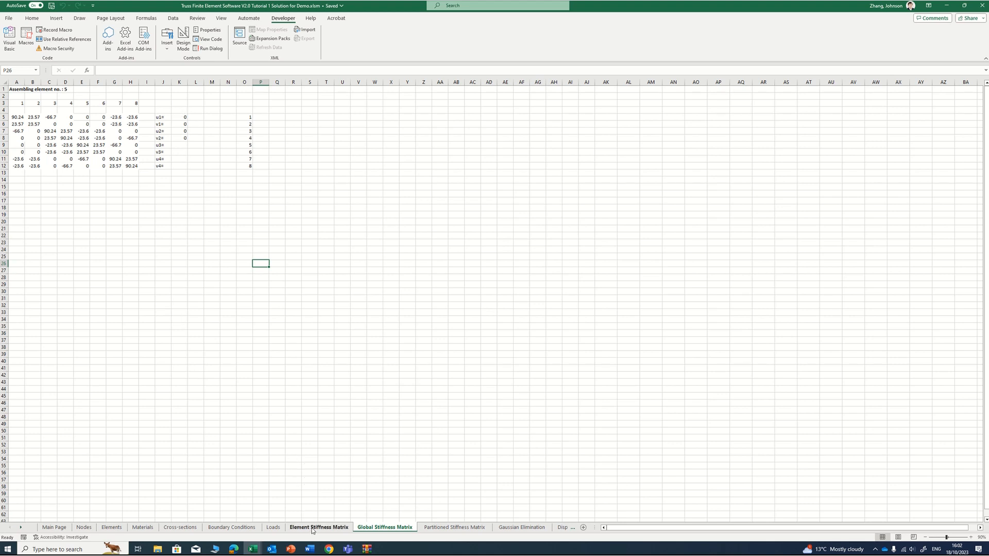
- Run the Apply Loads macro from the Main Page, check its sheet, and return to the Main Page
{"action": "left_click", "coordinate": [55, 528]}
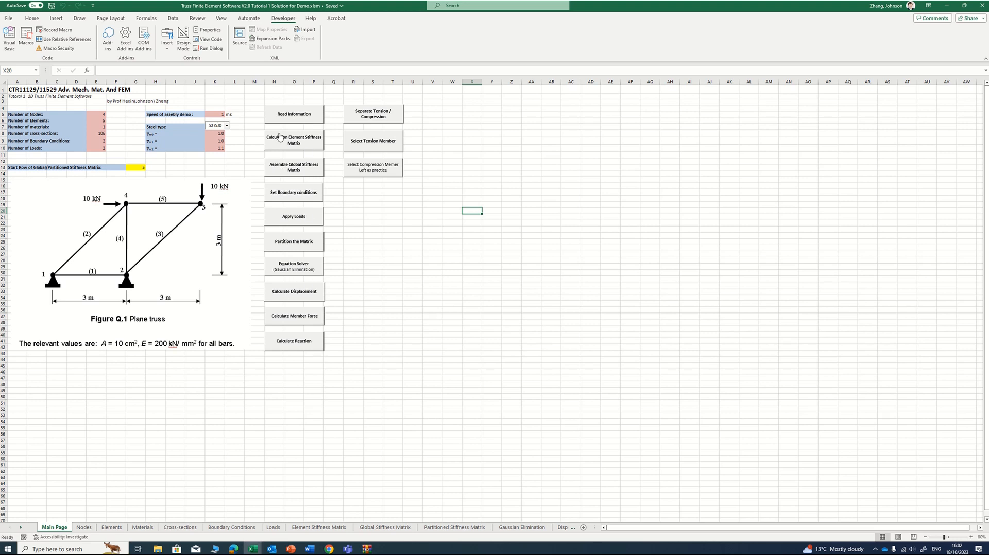
{"action": "left_click", "coordinate": [295, 218]}
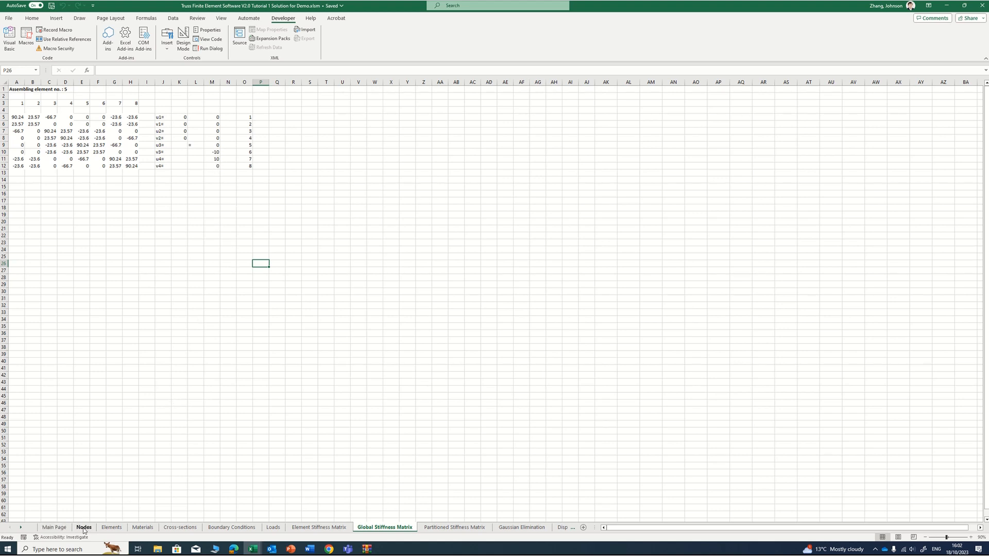
{"action": "left_click", "coordinate": [55, 527]}
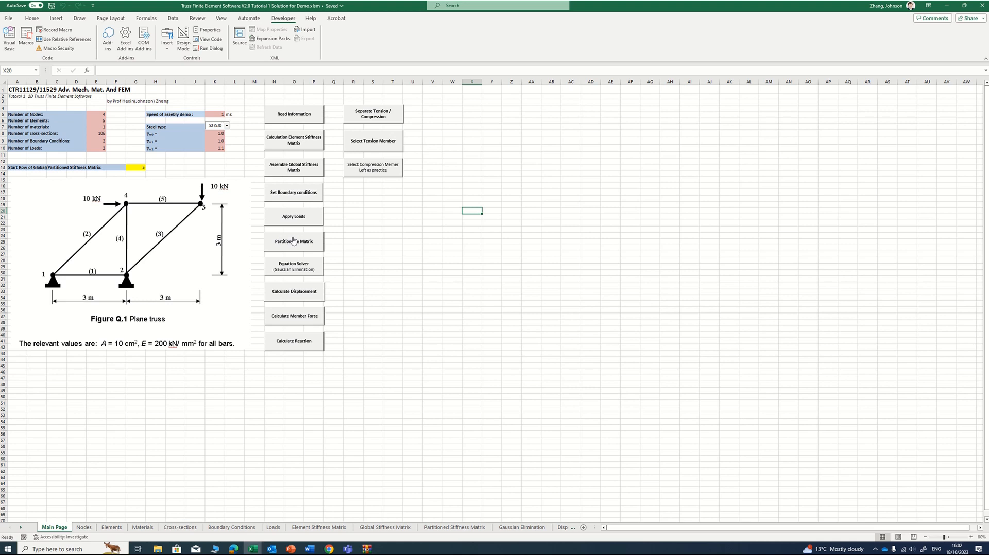
- Check the Partitioned and Global Stiffness Matrix sheets, and run the Partition the Matrix macro from the Main Page
{"action": "left_click", "coordinate": [451, 527]}
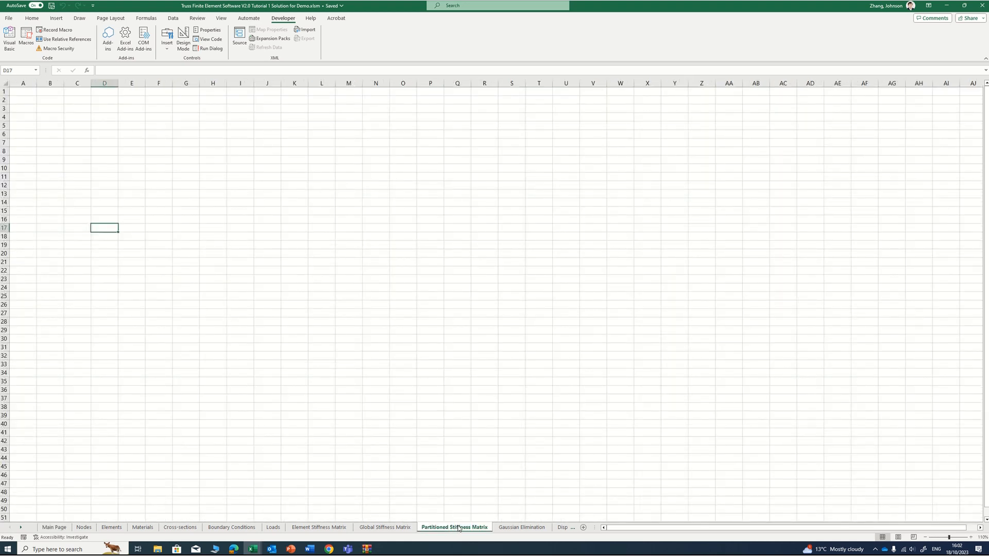
{"action": "left_click", "coordinate": [386, 528]}
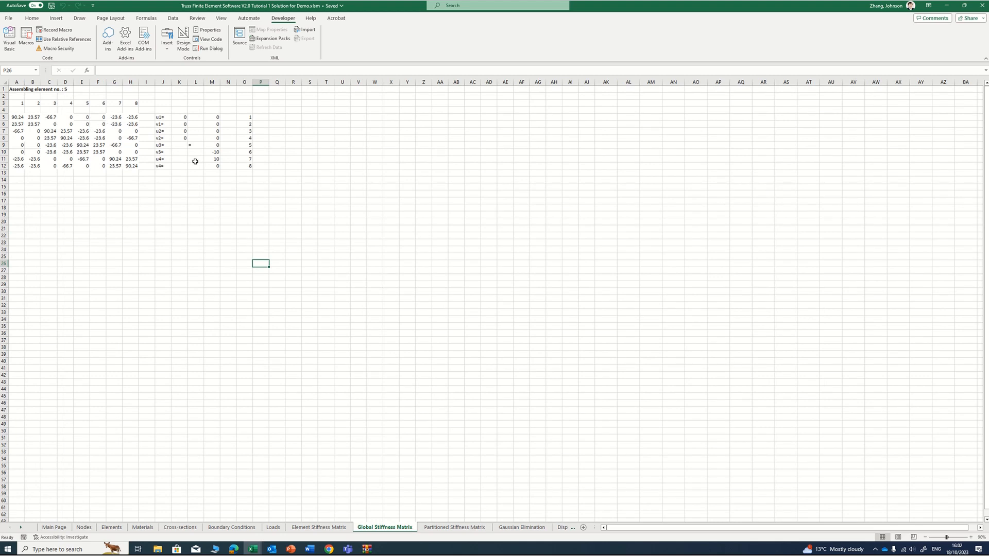
{"action": "left_click", "coordinate": [452, 528]}
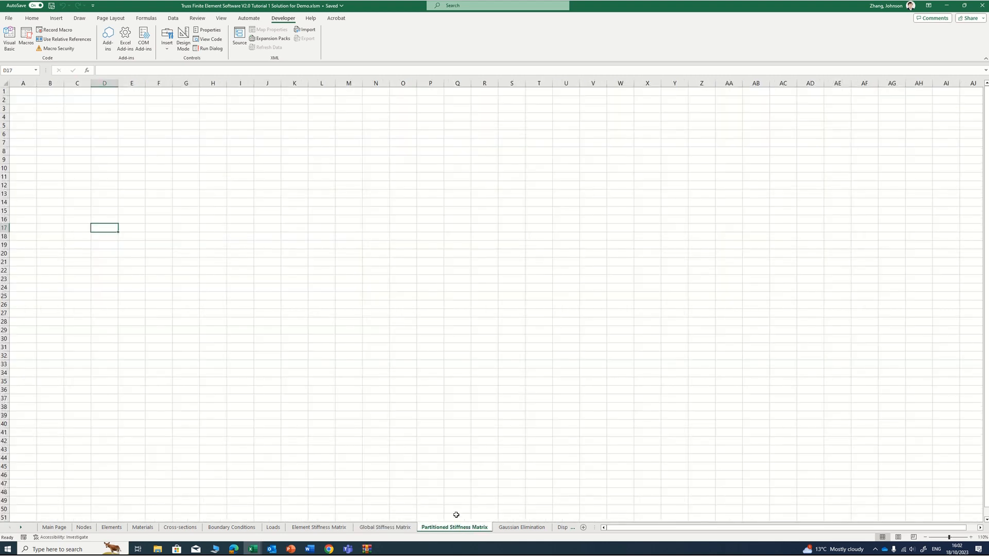
{"action": "left_click", "coordinate": [54, 527]}
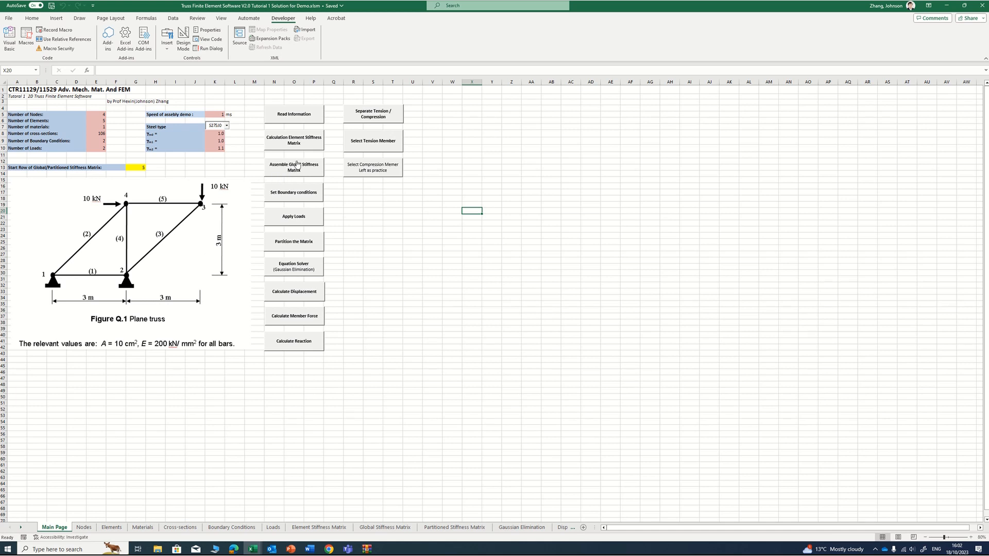
{"action": "left_click", "coordinate": [310, 250]}
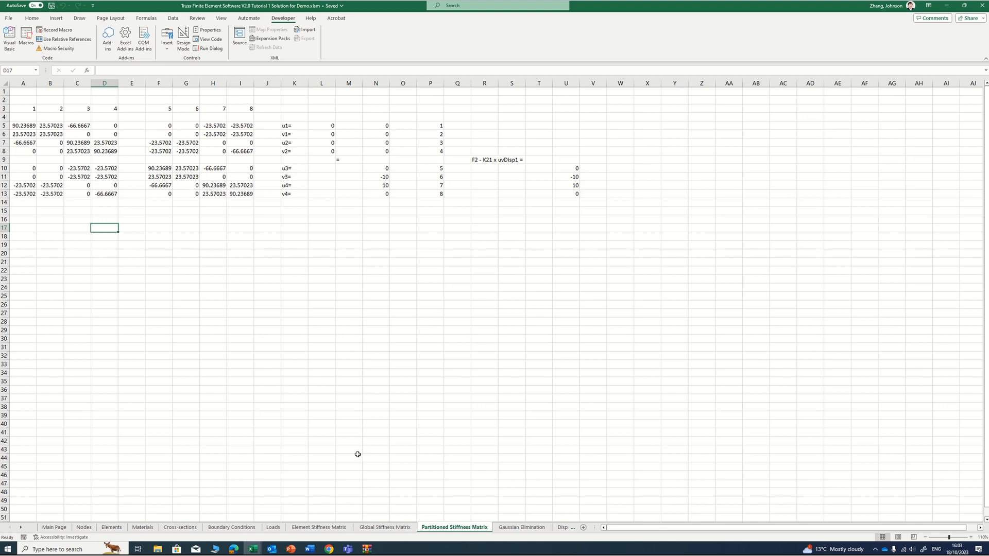
- Run the Equation Solver (Gaussian Elimination) macro from the Main Page and clear the range selection on its result sheet
{"action": "left_click", "coordinate": [54, 528]}
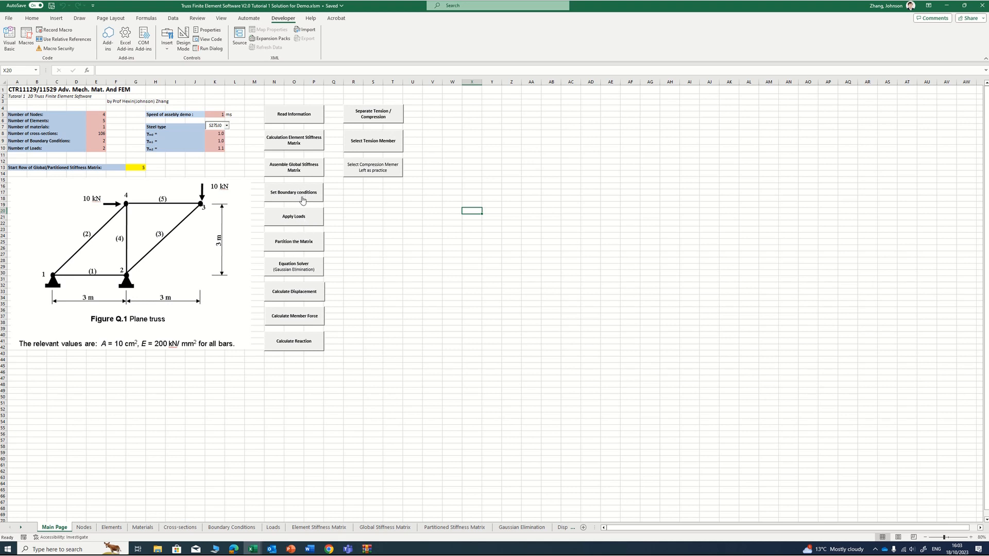
{"action": "left_click", "coordinate": [292, 272]}
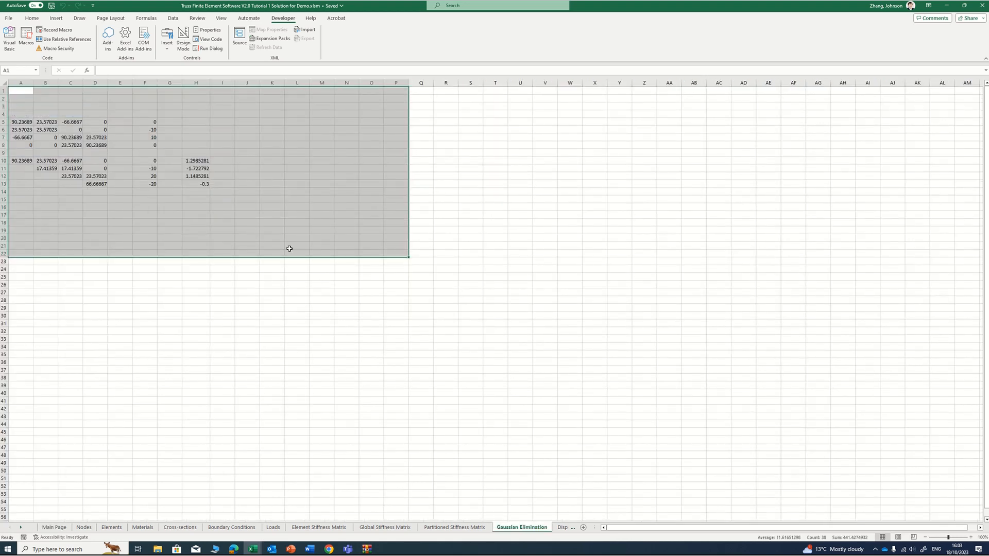
{"action": "left_click", "coordinate": [146, 231]}
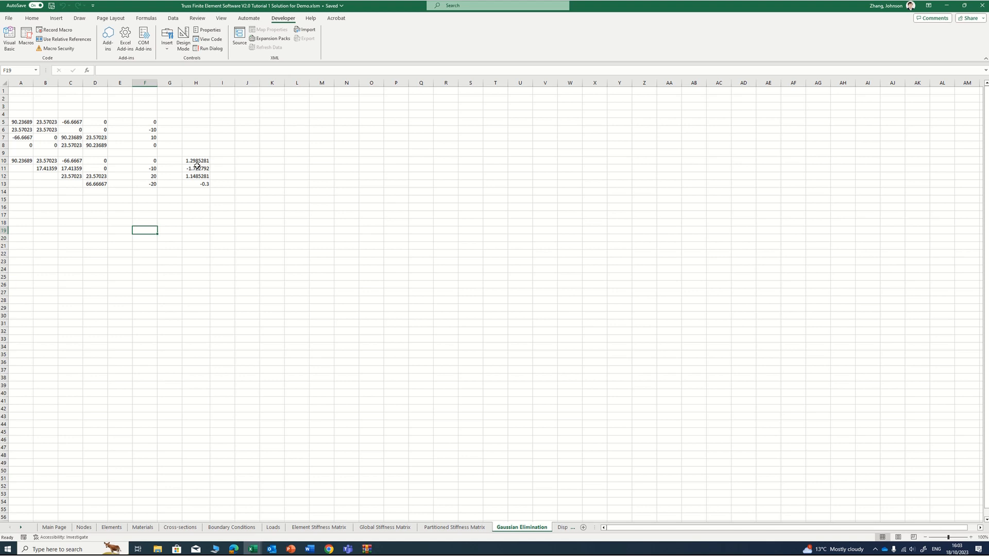
- Inspect the solution vector in cells H10 to H13 of the Gaussian Elimination sheet, value by value and as a range
{"action": "left_click_drag", "start_coordinate": [197, 163], "coordinate": [199, 184]}
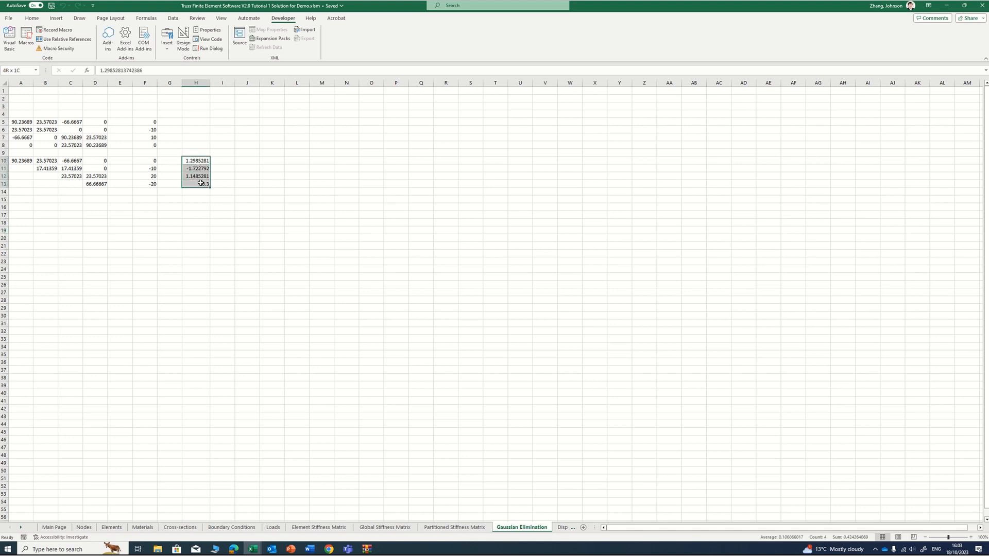
{"action": "left_click", "coordinate": [195, 162]}
{"action": "left_click", "coordinate": [200, 169]}
{"action": "left_click", "coordinate": [204, 176]}
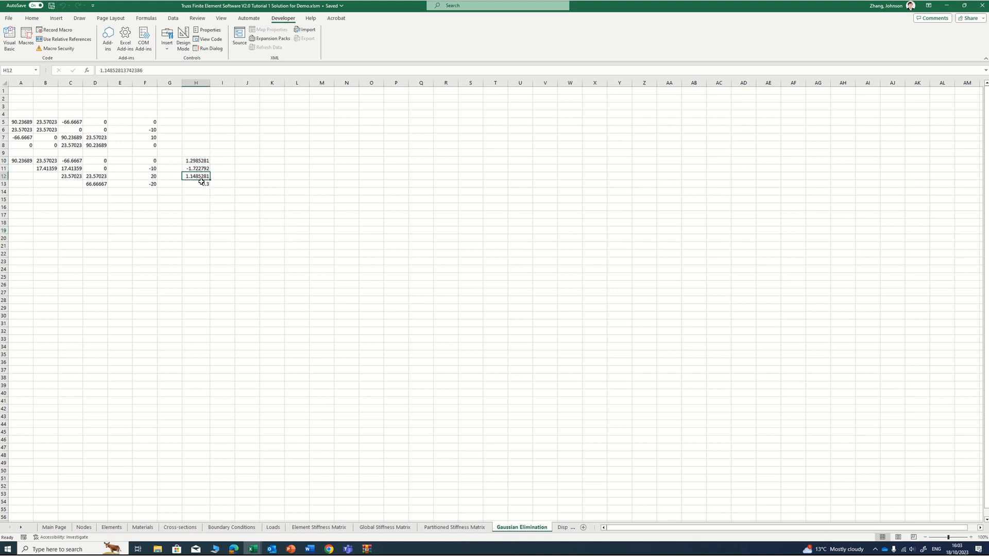
{"action": "left_click", "coordinate": [203, 184]}
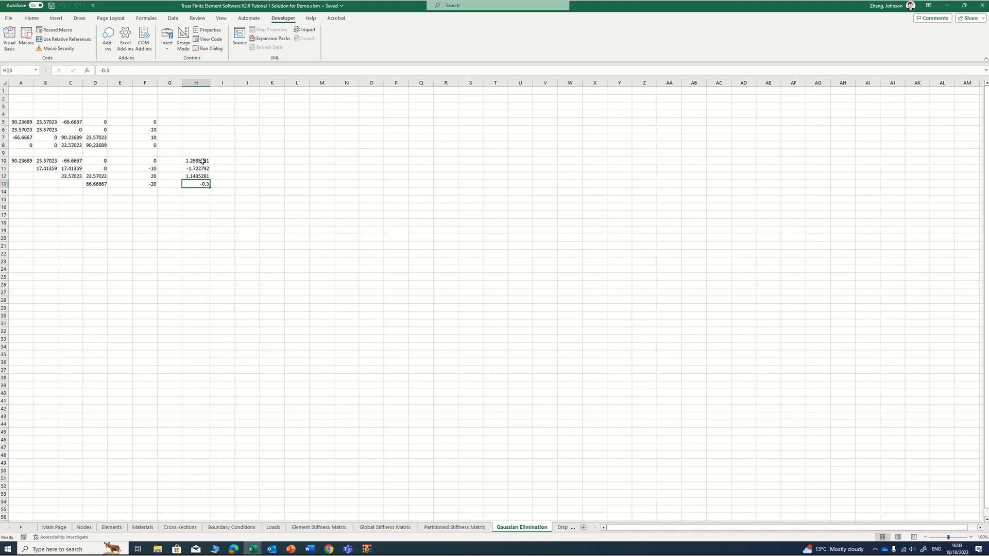
{"action": "left_click_drag", "start_coordinate": [202, 161], "coordinate": [200, 184]}
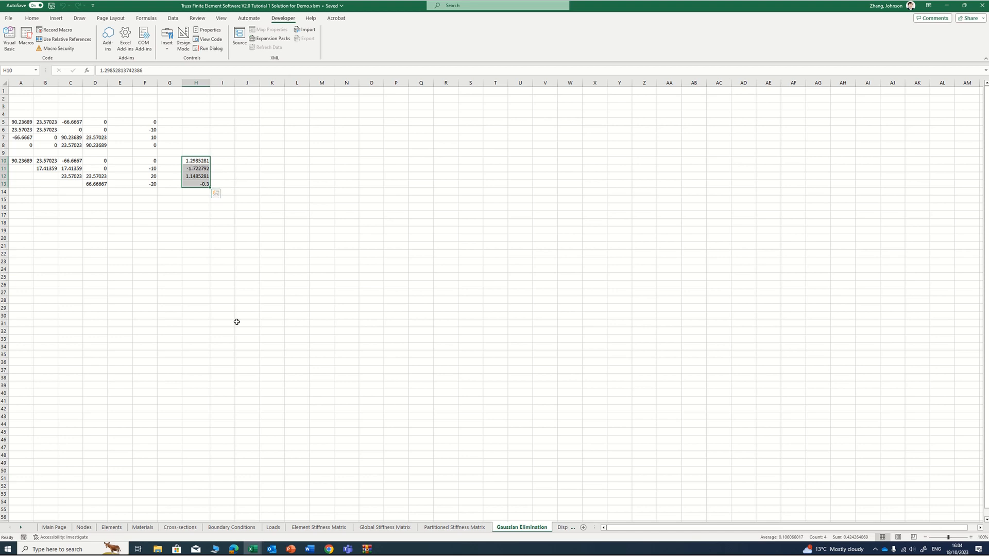
- Run the Calculate Displacement macro from the Main Page and select the u and v values of nodes 3 and 4
{"action": "left_click", "coordinate": [53, 528]}
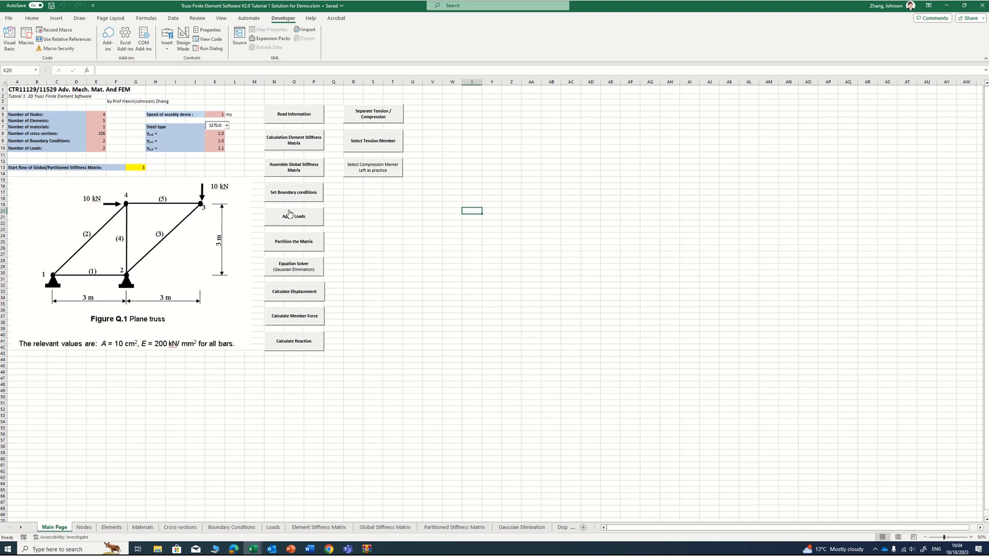
{"action": "left_click", "coordinate": [294, 293]}
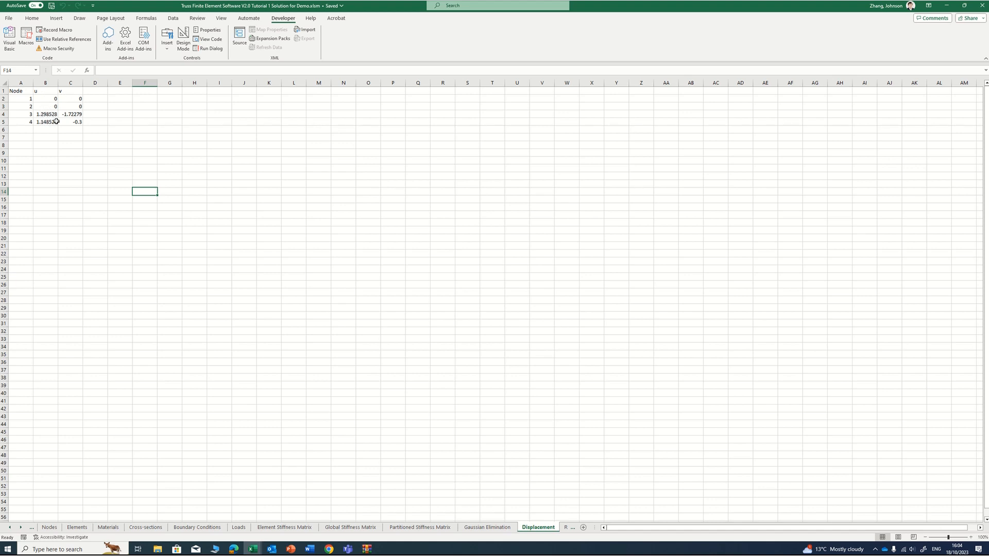
{"action": "left_click_drag", "start_coordinate": [46, 114], "coordinate": [69, 119]}
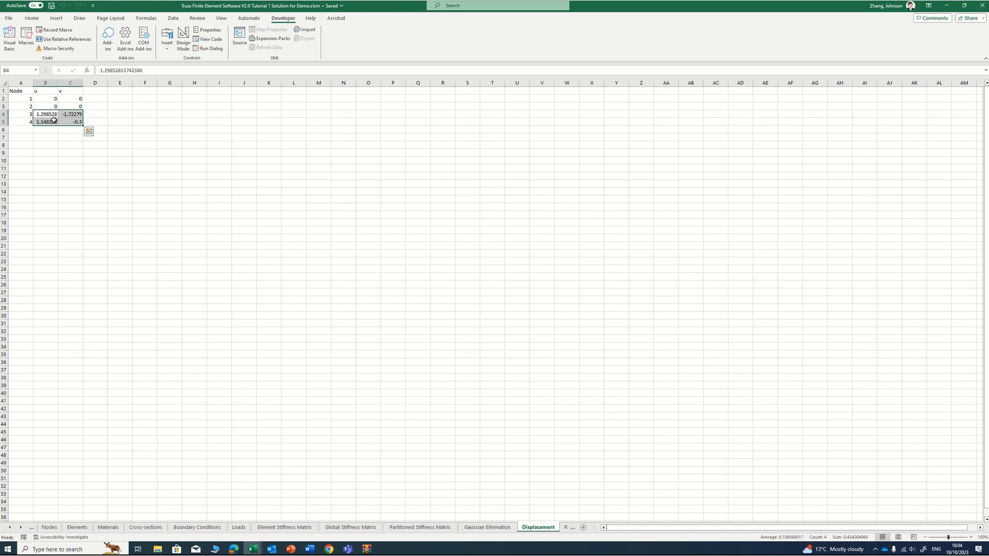
- Run the Calculate Member Force macro from the Main Page and select an empty cell on its result sheet
{"action": "left_click", "coordinate": [47, 117]}
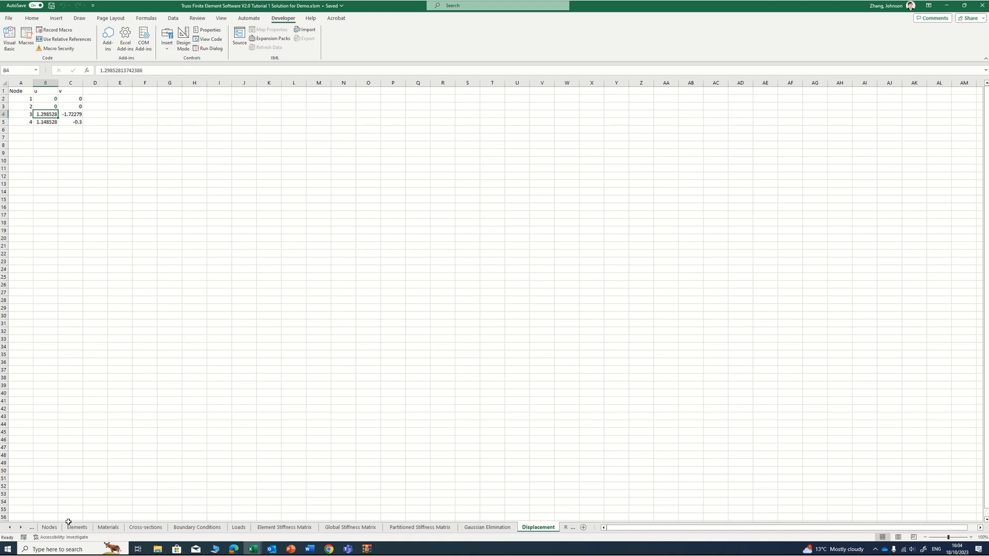
{"action": "left_click", "coordinate": [8, 529]}
{"action": "left_click", "coordinate": [54, 527]}
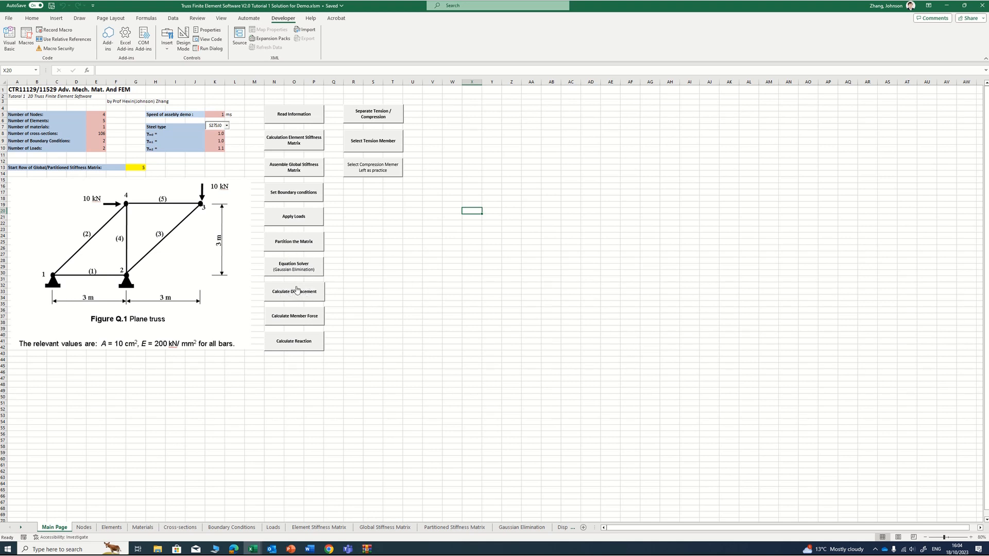
{"action": "left_click", "coordinate": [293, 319]}
{"action": "left_click", "coordinate": [144, 190]}
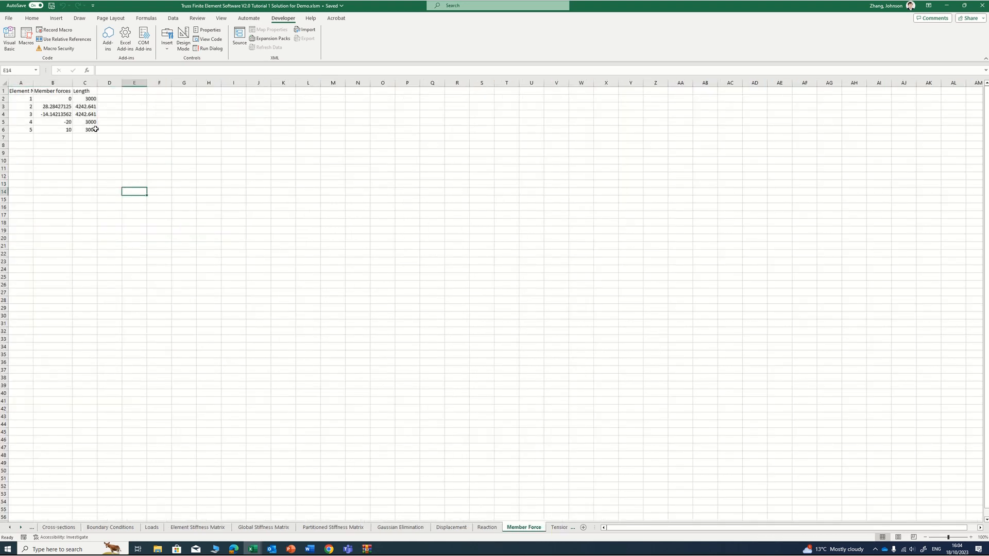
- Inspect the member forces of elements 1 to 5 on the Member Force sheet, as a range and value by value
{"action": "left_click_drag", "start_coordinate": [63, 100], "coordinate": [60, 130]}
{"action": "left_click", "coordinate": [47, 100]}
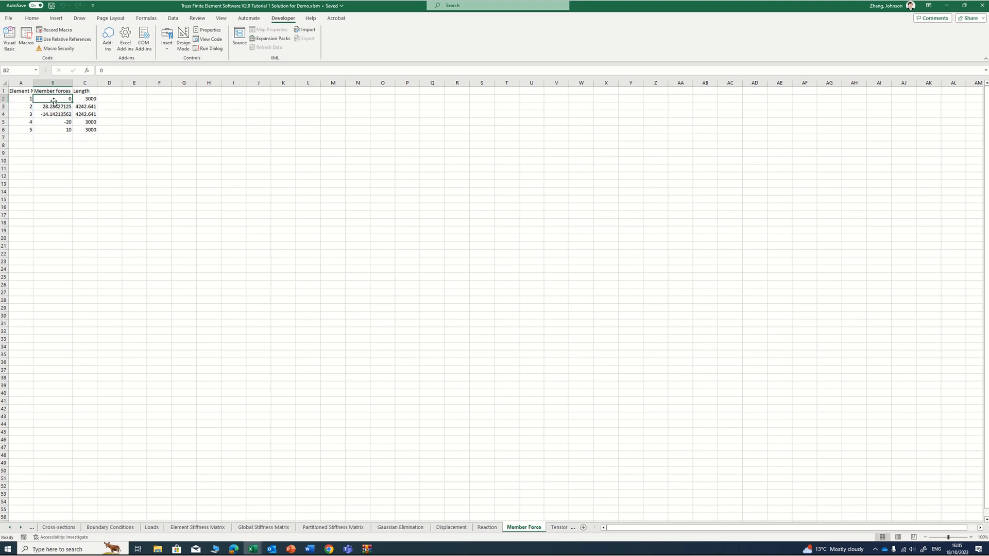
{"action": "left_click", "coordinate": [54, 106]}
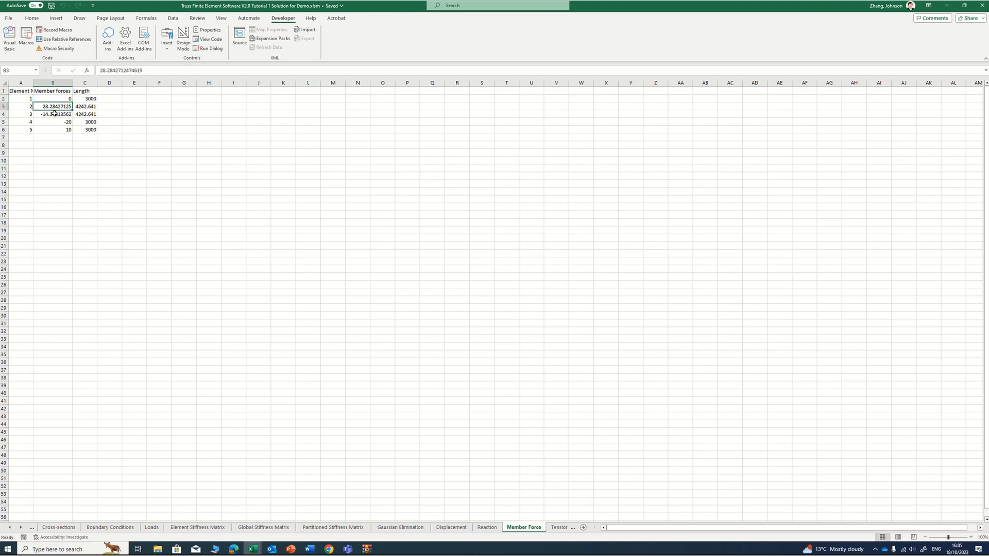
{"action": "left_click", "coordinate": [55, 114]}
{"action": "left_click", "coordinate": [54, 122]}
{"action": "left_click", "coordinate": [55, 129]}
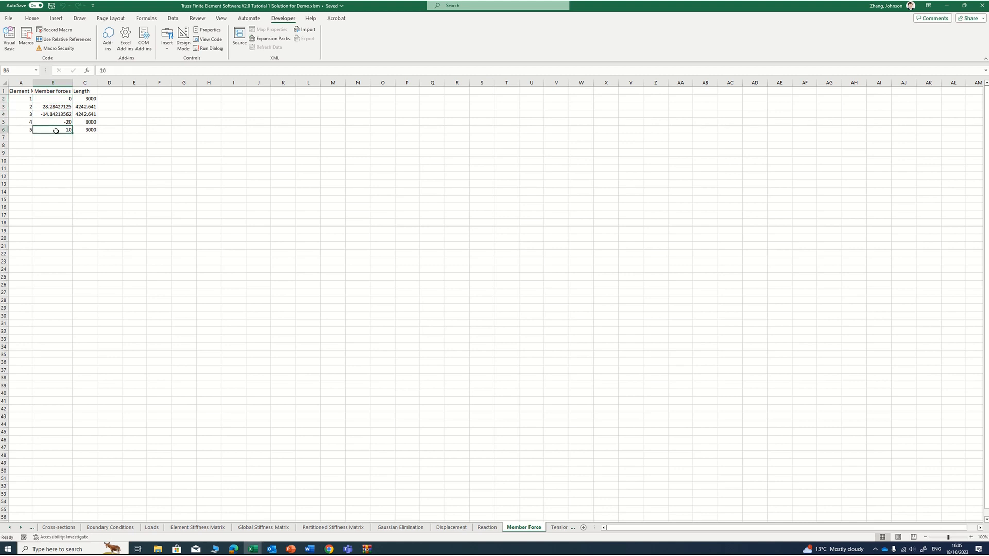
{"action": "left_click", "coordinate": [54, 113]}
{"action": "left_click", "coordinate": [55, 98]}
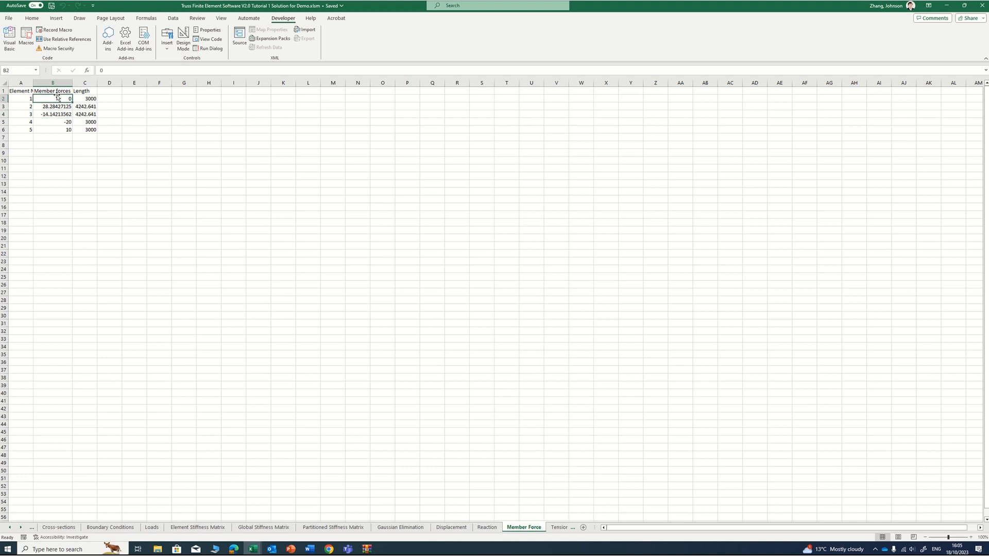
- Examine the full element number, member force and length table in A1:C6, and clear the range selection
{"action": "left_click_drag", "start_coordinate": [21, 91], "coordinate": [91, 133]}
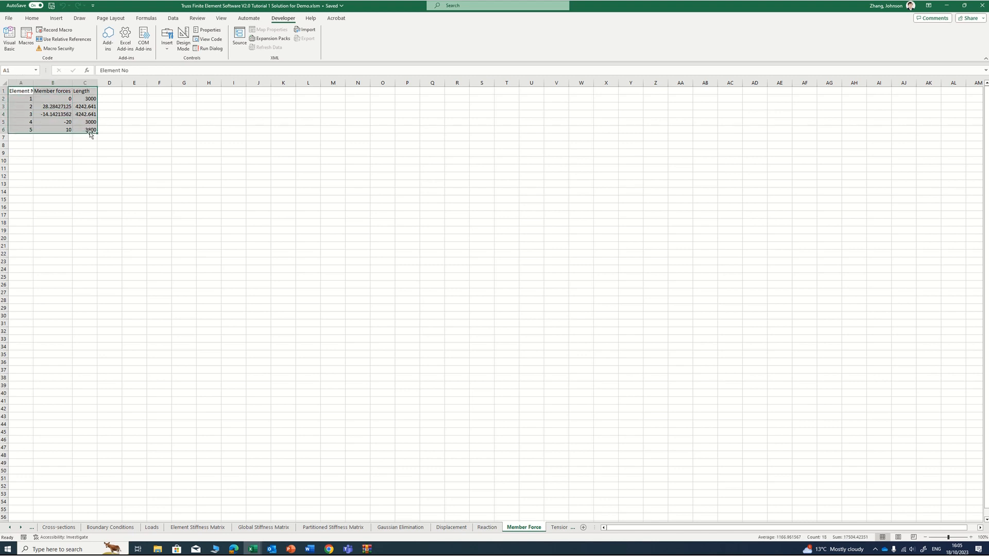
{"action": "left_click", "coordinate": [114, 156]}
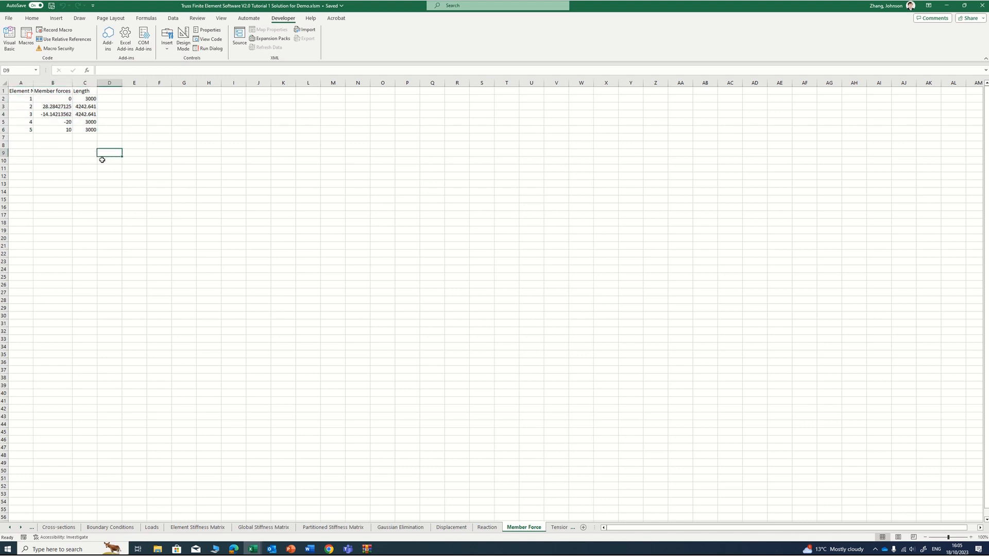
{"action": "left_click_drag", "start_coordinate": [93, 129], "coordinate": [25, 93]}
{"action": "left_click", "coordinate": [132, 171]}
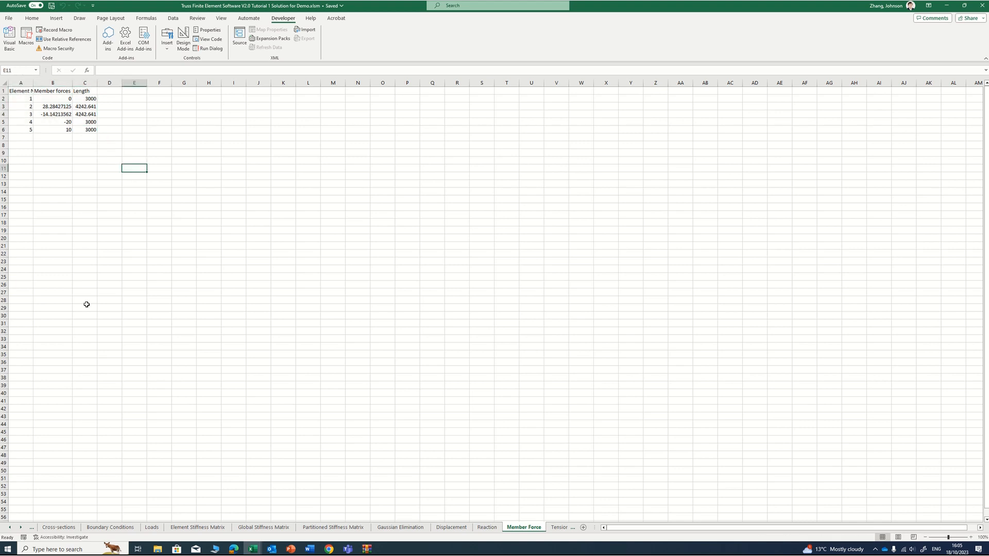
- Run the Calculate Reaction macro from the Main Page and select an empty cell on the Reaction sheet
{"action": "left_click", "coordinate": [10, 528]}
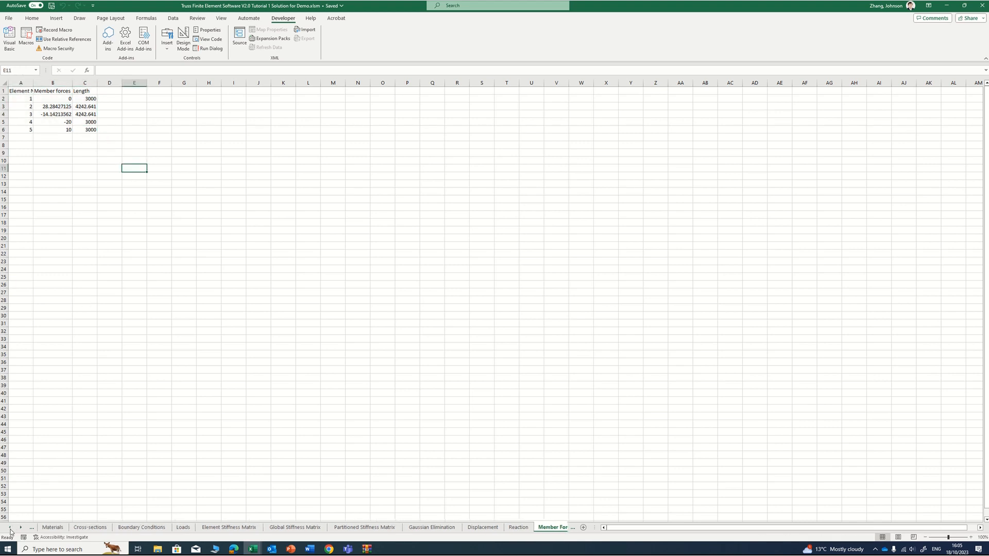
{"action": "left_click", "coordinate": [10, 528]}
{"action": "left_click", "coordinate": [10, 528]}
{"action": "left_click", "coordinate": [54, 527]}
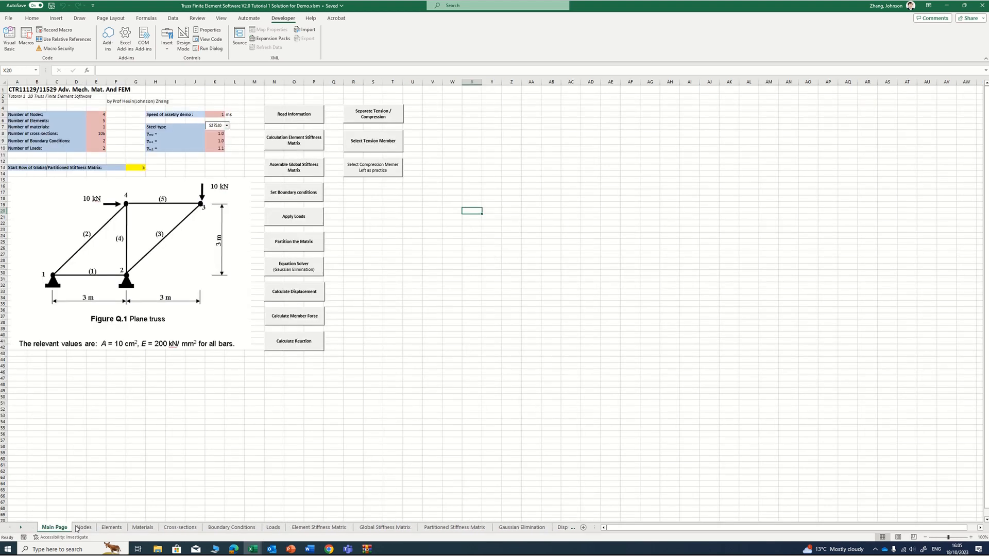
{"action": "left_click", "coordinate": [291, 344]}
{"action": "left_click", "coordinate": [91, 139]}
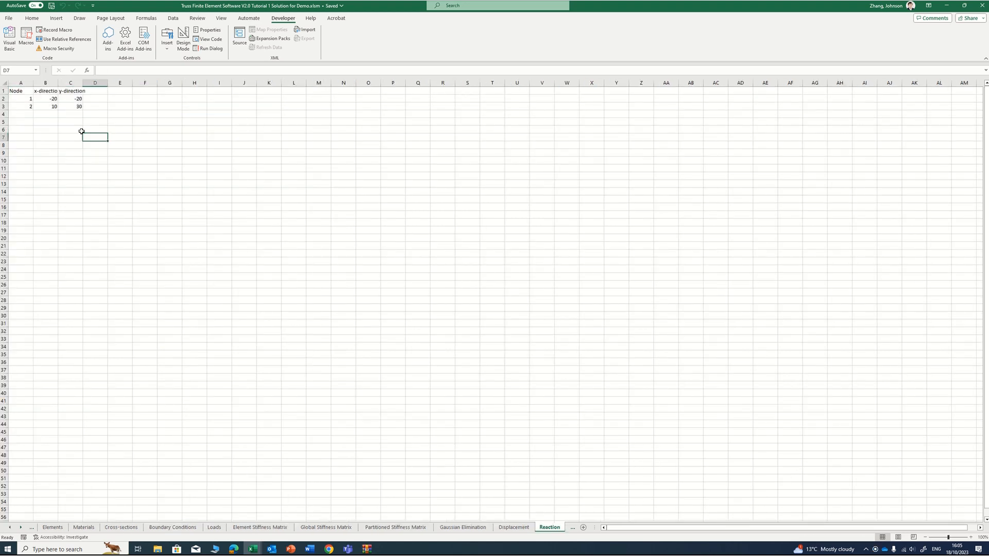
- Inspect the x- and y-direction reactions of nodes 1 and 2 one by one on the Reaction sheet
{"action": "left_click", "coordinate": [50, 98]}
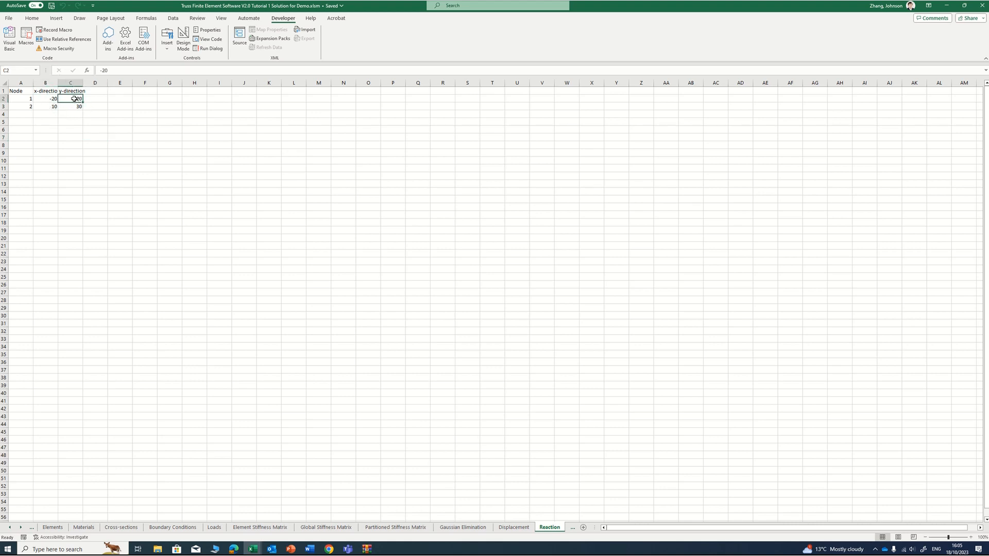
{"action": "left_click", "coordinate": [52, 98]}
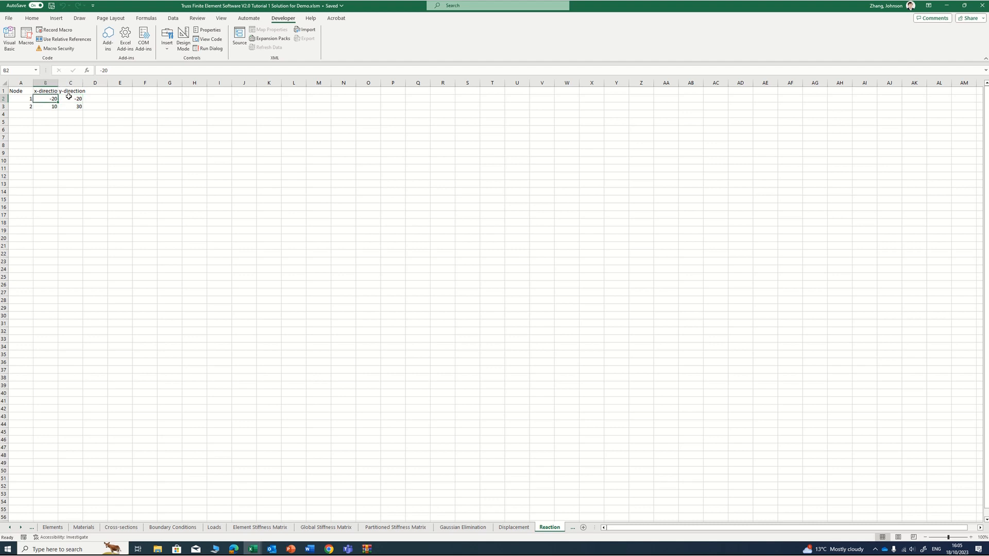
{"action": "left_click", "coordinate": [71, 97]}
{"action": "left_click", "coordinate": [51, 106]}
{"action": "left_click", "coordinate": [66, 107]}
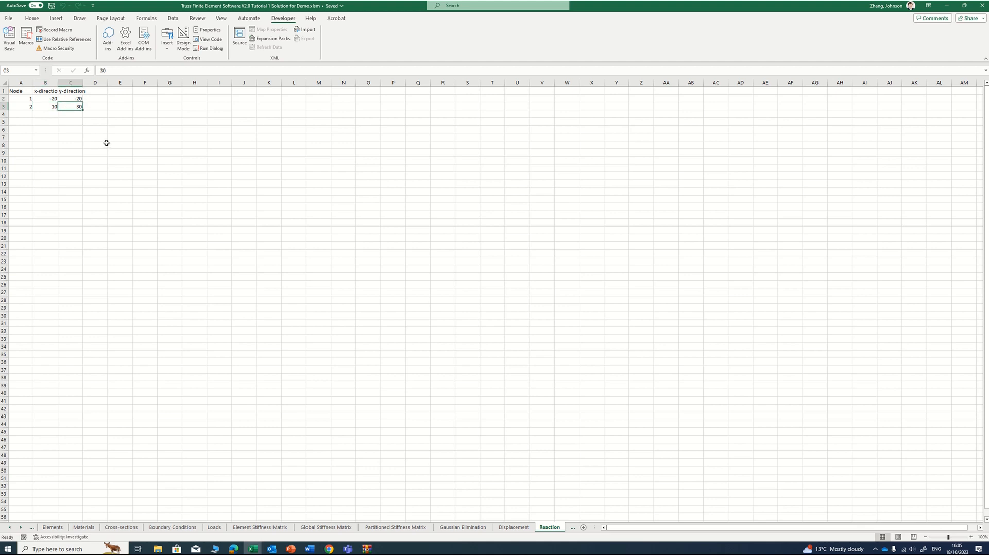
{"action": "left_click", "coordinate": [156, 154]}
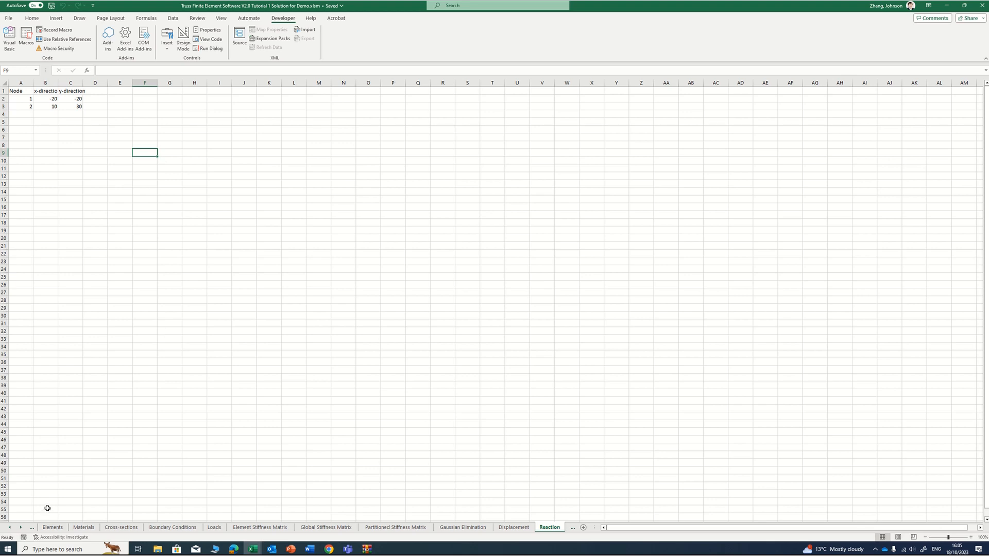
- Return from the Reaction sheet to the Main Page sheet
{"action": "left_click", "coordinate": [11, 528]}
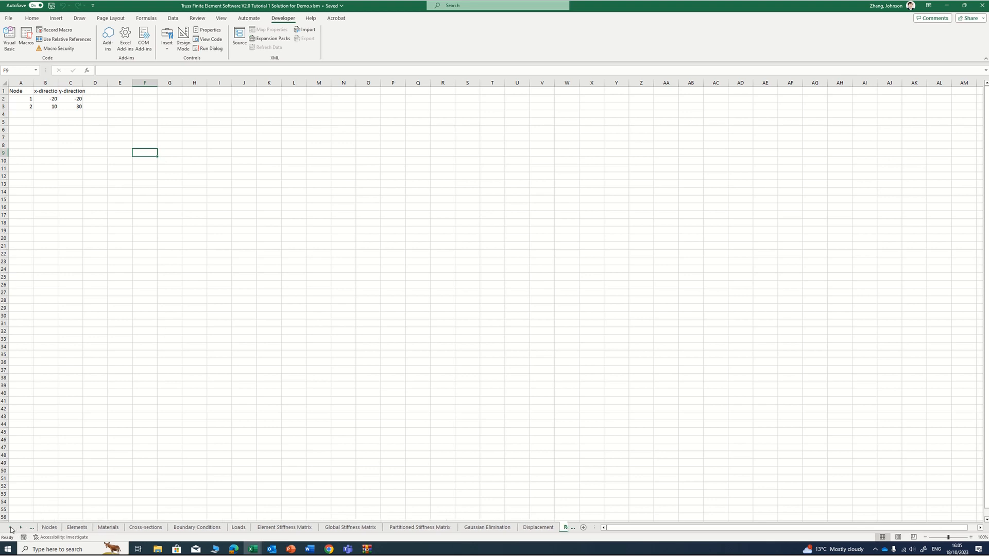
{"action": "left_click", "coordinate": [11, 528]}
{"action": "left_click", "coordinate": [54, 527]}
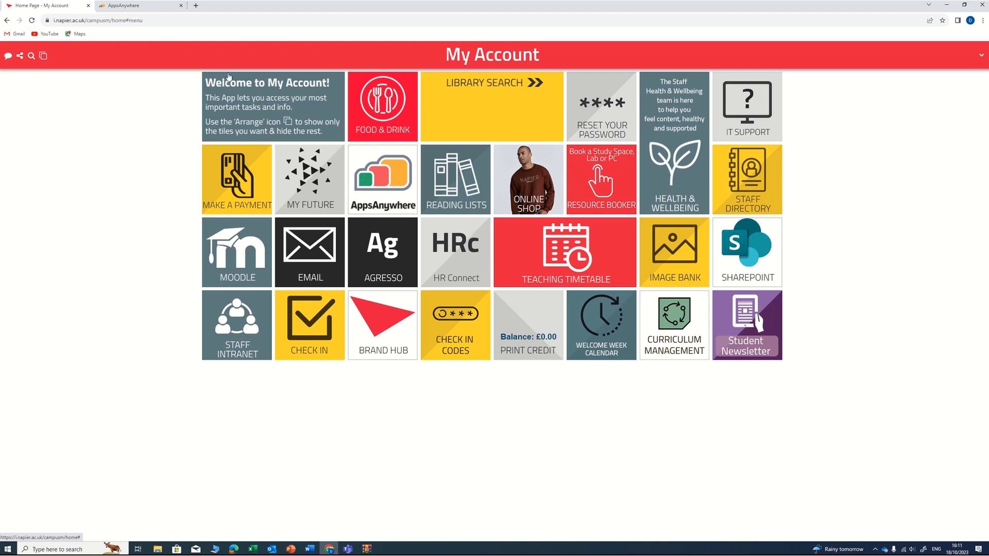
- Search the AppsAnywhere site in the browser for "robot", dismiss the suggestions and minimise the browser window
{"action": "left_click", "coordinate": [147, 11]}
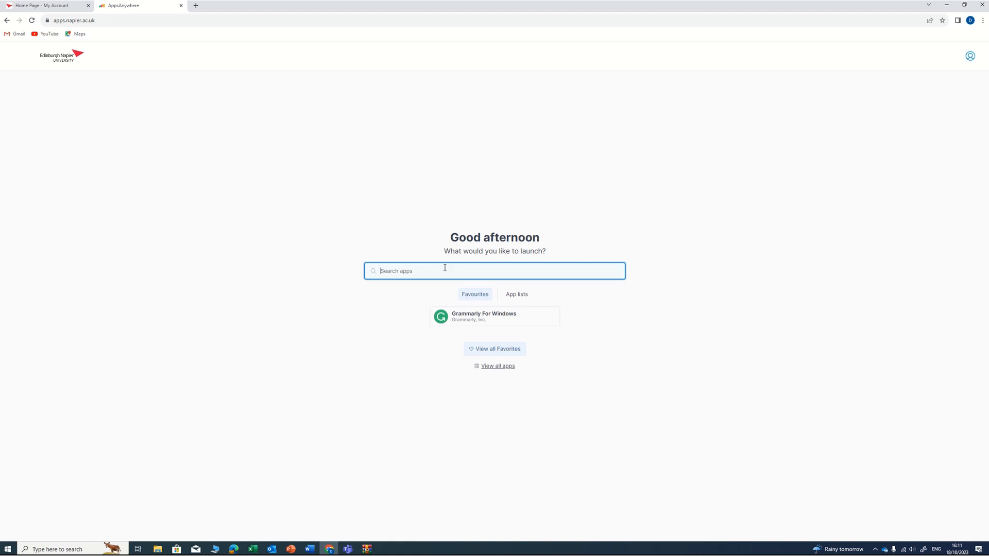
{"action": "type", "text": "r"}
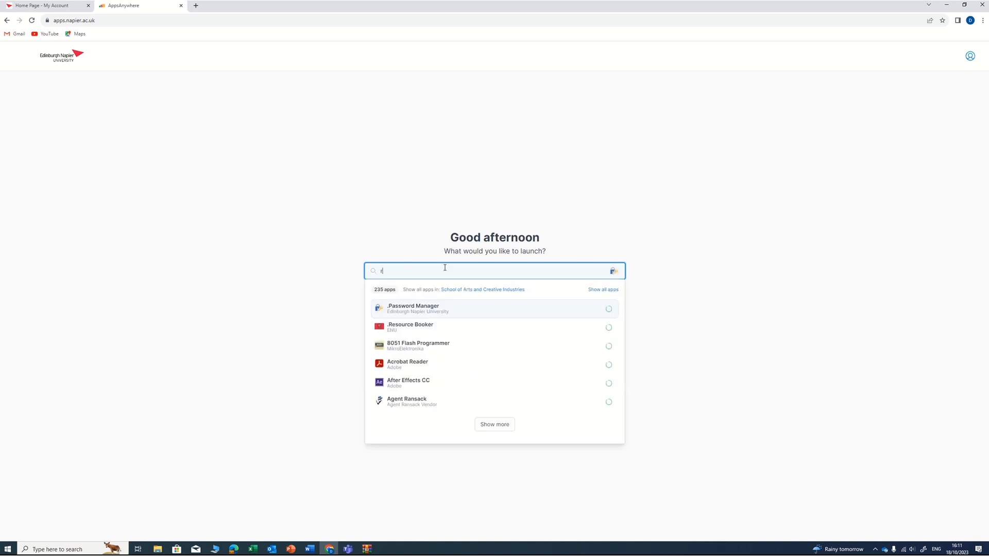
{"action": "type", "text": "obot"}
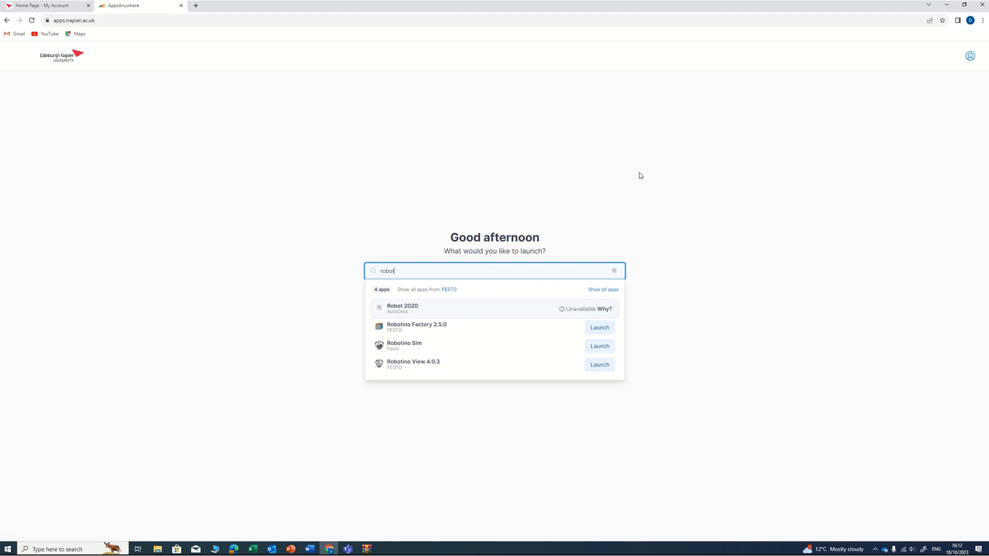
{"action": "left_click", "coordinate": [600, 175]}
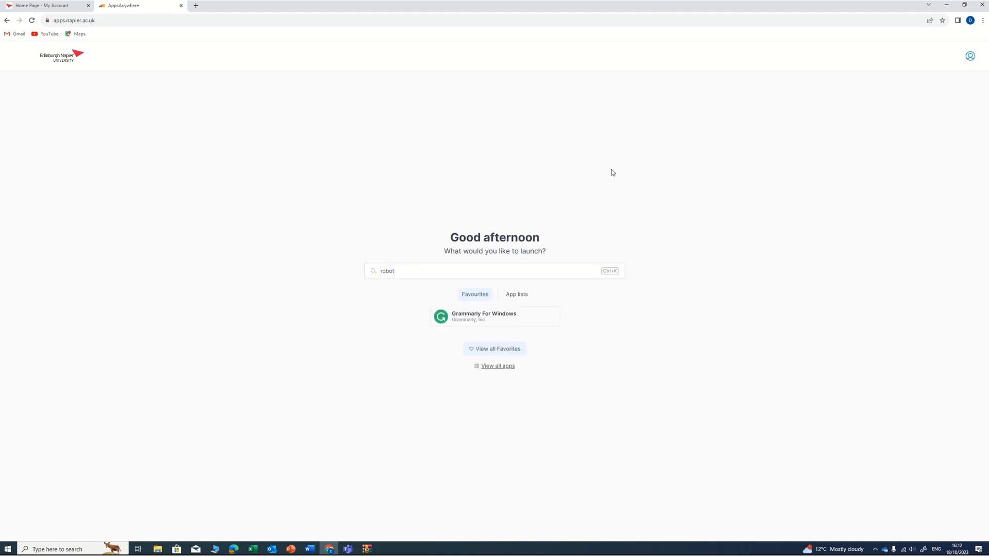
{"action": "left_click", "coordinate": [947, 6]}
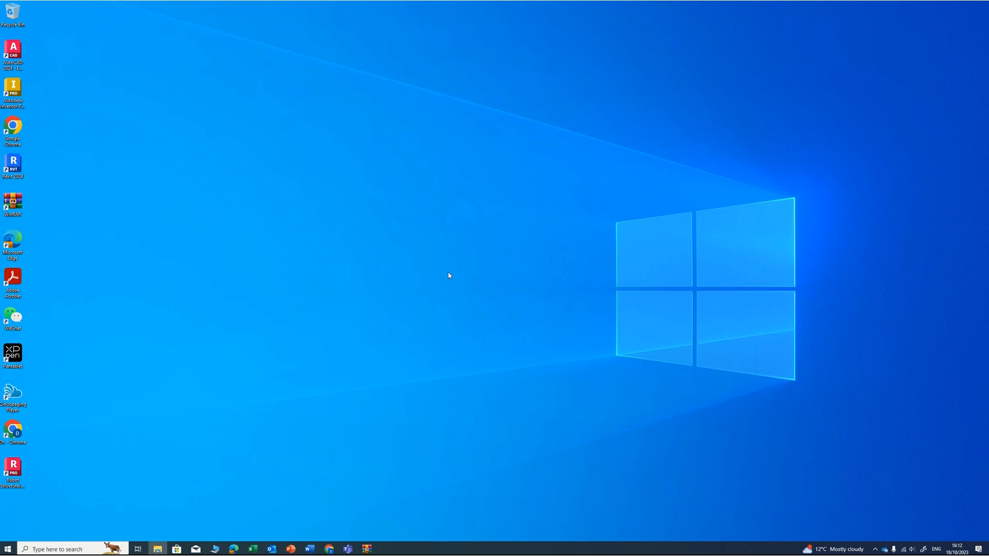
- Start Robot Structural Analysis Professional 2024 from the desktop and create a new plane truss project
{"action": "left_click", "coordinate": [9, 471]}
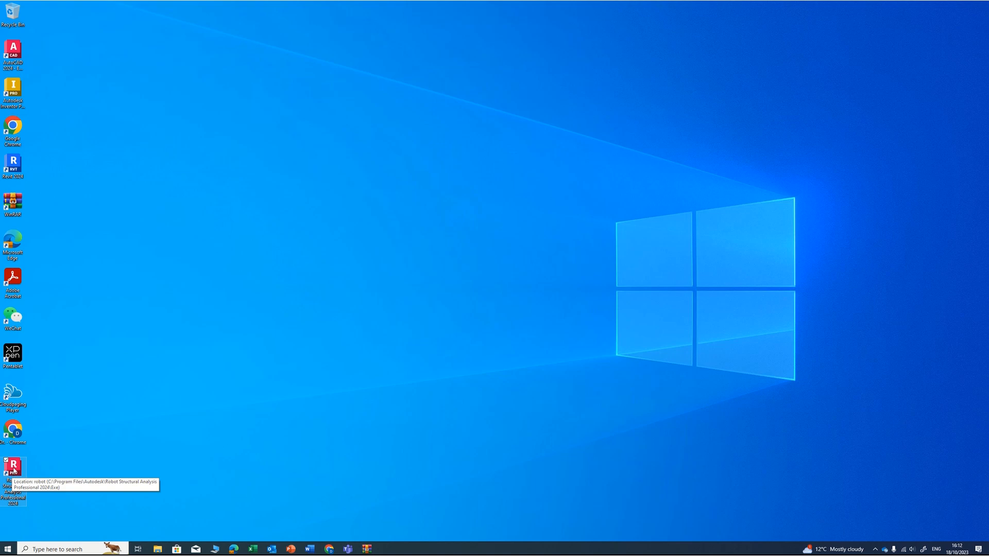
{"action": "double_click", "coordinate": [15, 470]}
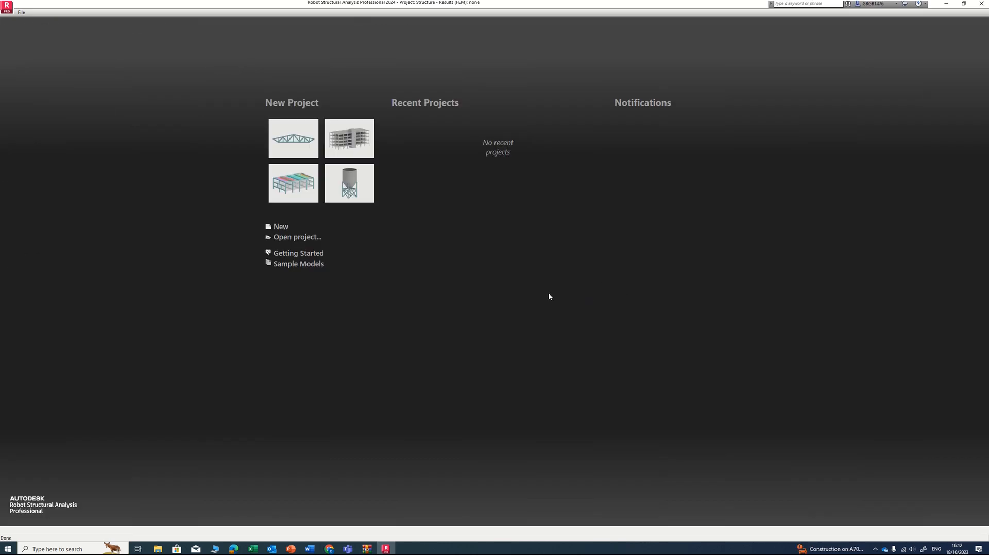
{"action": "left_click", "coordinate": [282, 230]}
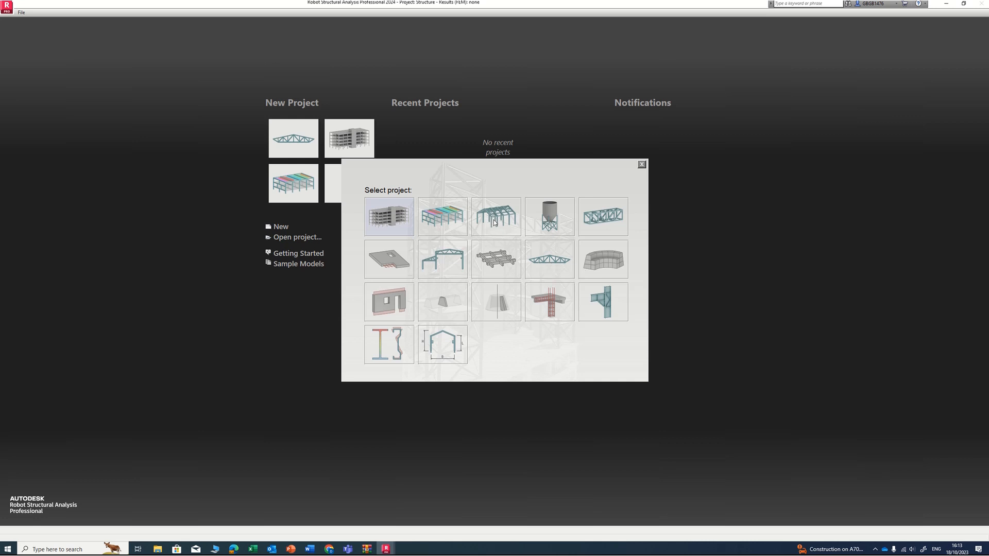
{"action": "left_click", "coordinate": [549, 261]}
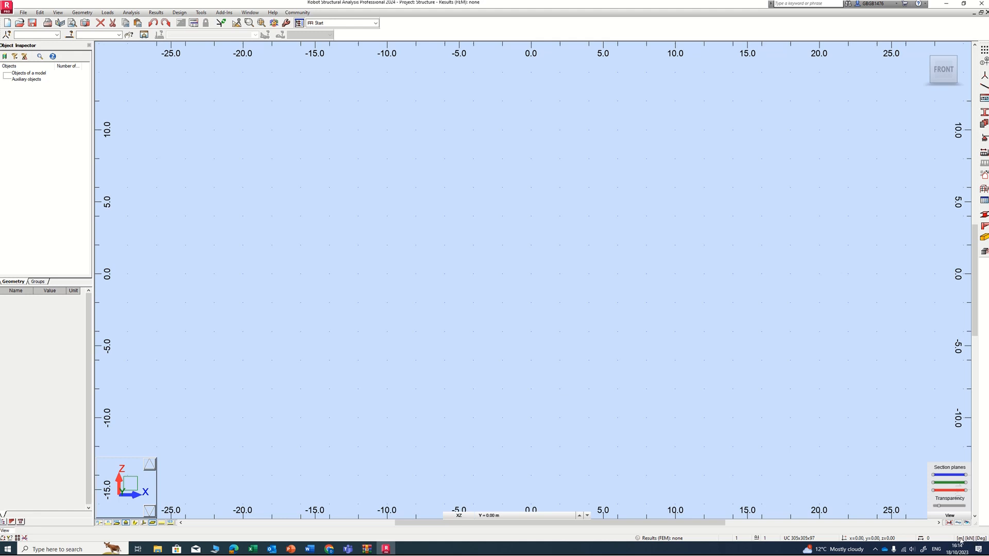
- Set the structure dimensions unit to mm in the job preferences and check the force units
{"action": "left_click", "coordinate": [969, 538]}
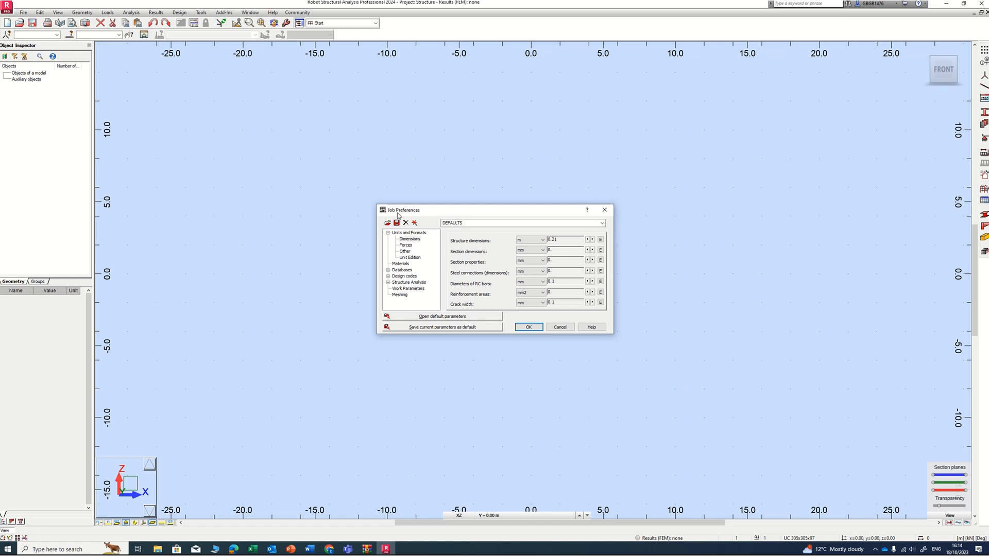
{"action": "left_click", "coordinate": [560, 328]}
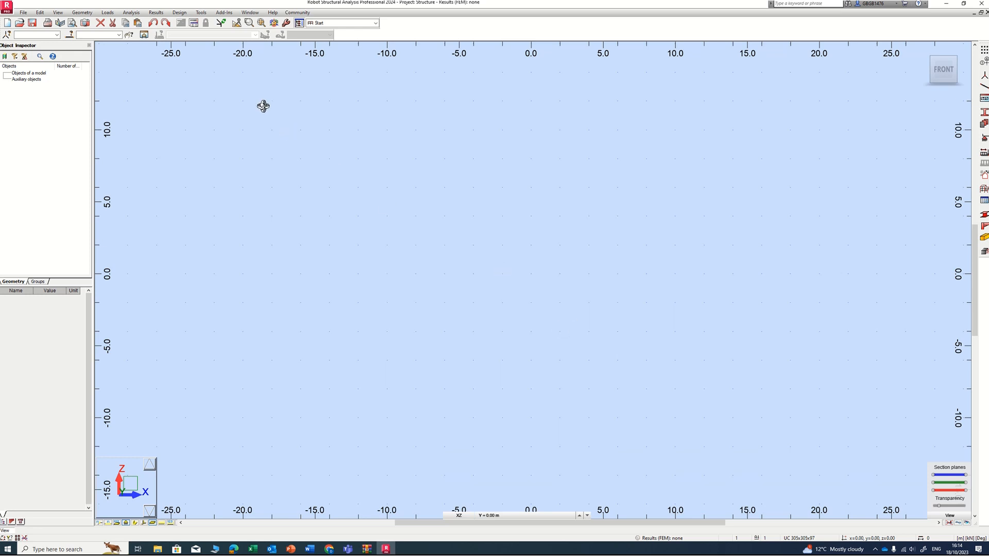
{"action": "left_click", "coordinate": [201, 13]}
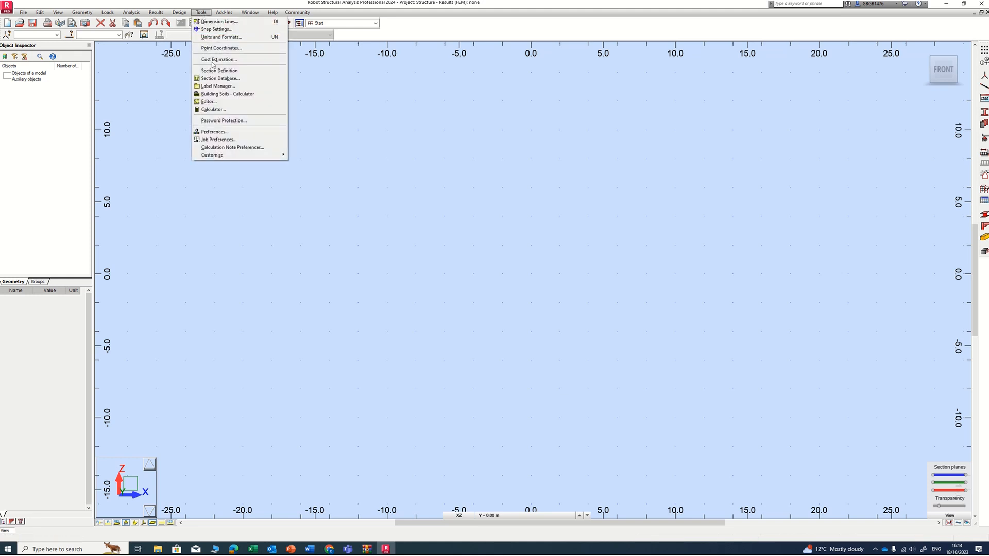
{"action": "left_click", "coordinate": [225, 141]}
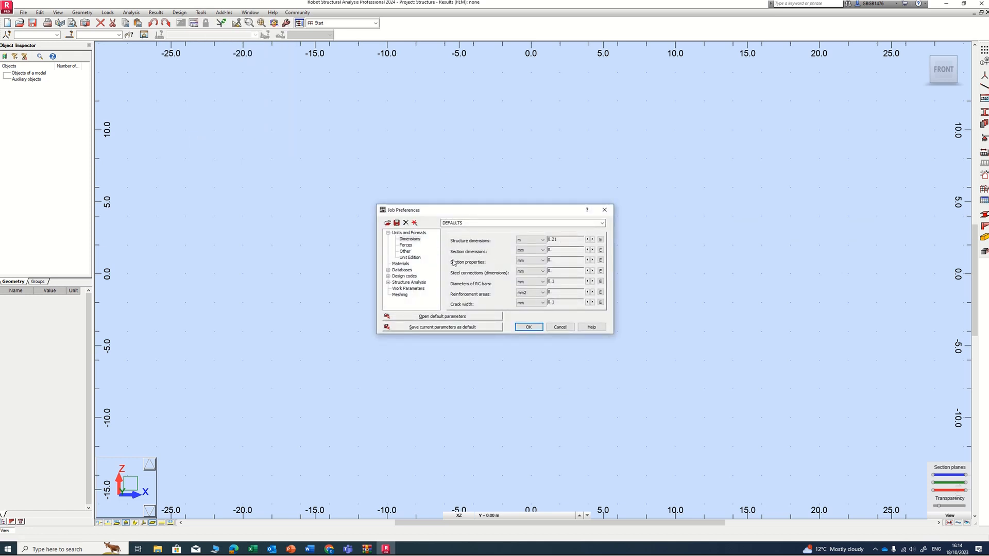
{"action": "left_click", "coordinate": [411, 258]}
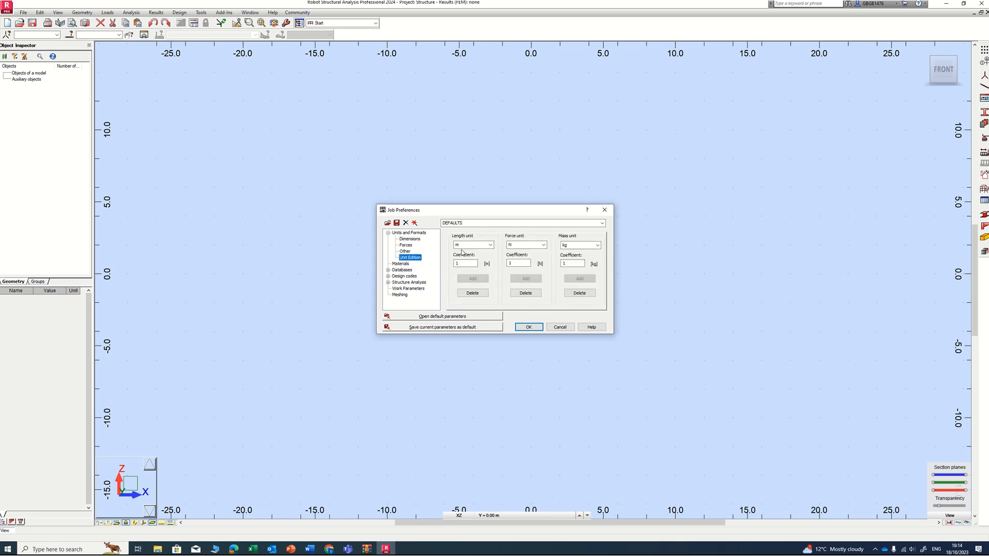
{"action": "left_click", "coordinate": [491, 246]}
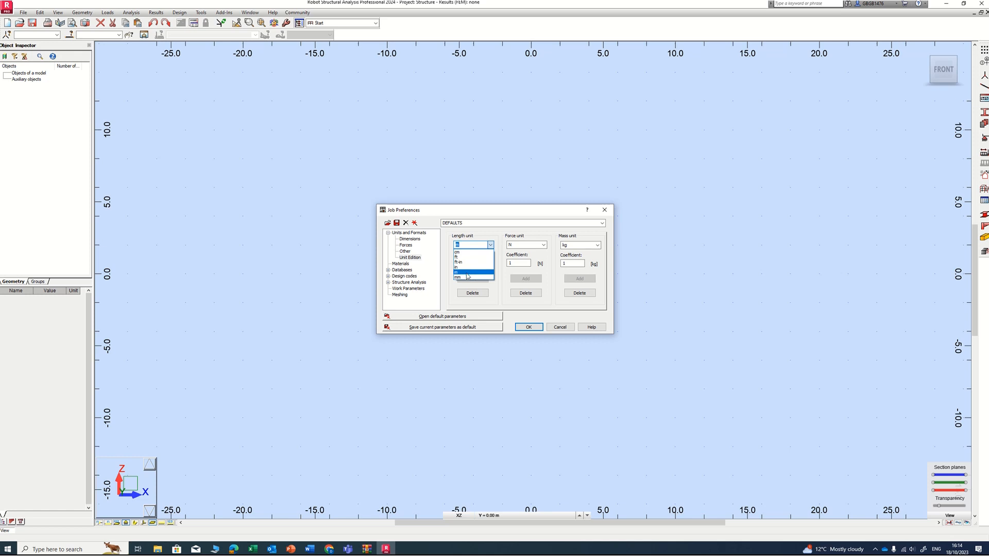
{"action": "left_click", "coordinate": [411, 242]}
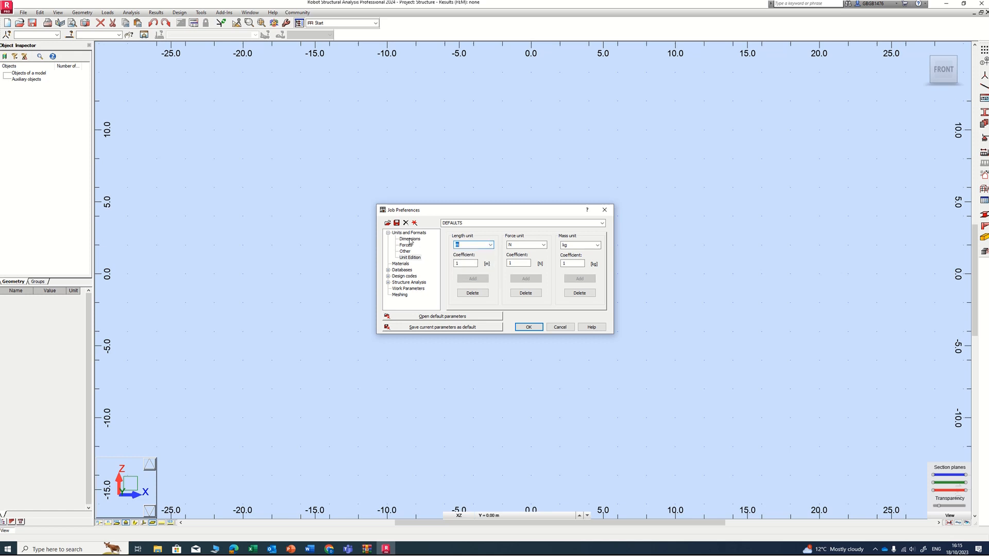
{"action": "left_click", "coordinate": [410, 240]}
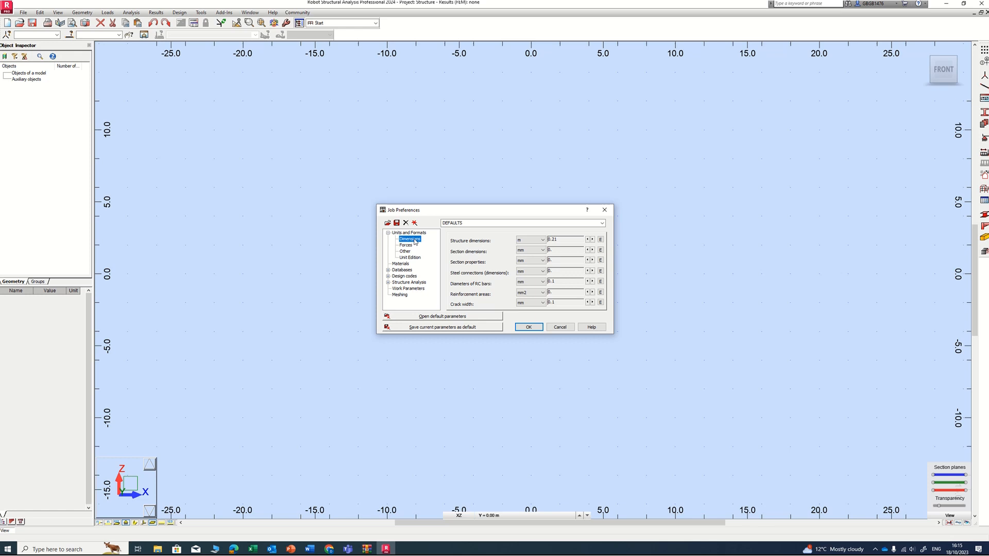
{"action": "left_click", "coordinate": [541, 240]}
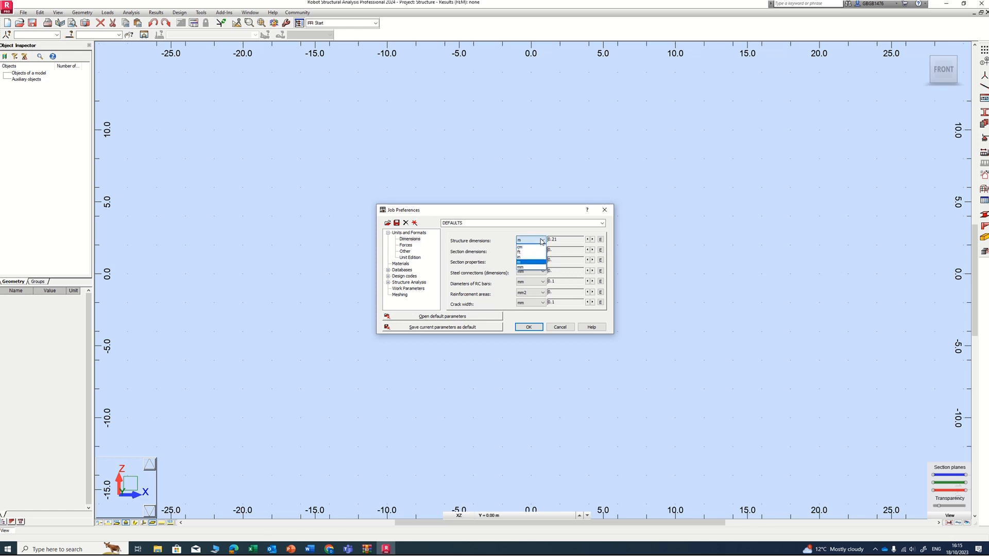
{"action": "left_click", "coordinate": [527, 268]}
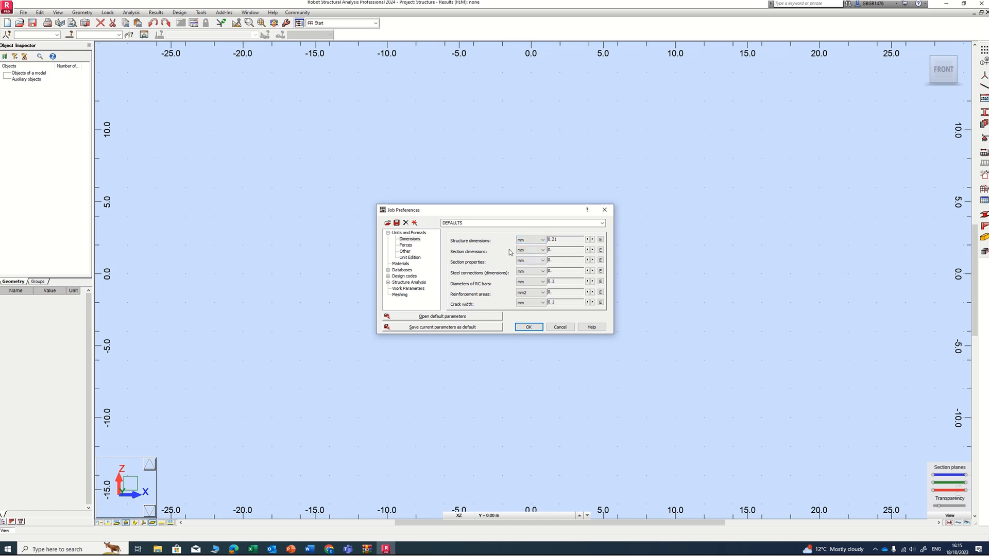
{"action": "left_click", "coordinate": [405, 245]}
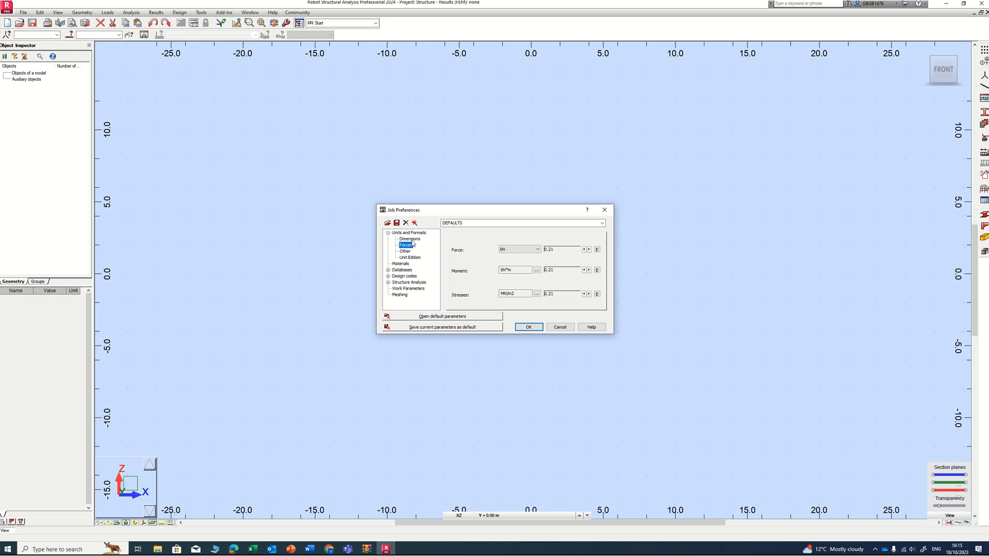
- Define a custom material of the Other type named TrussMat with a Young modulus of 200000 MPa in the job preferences
{"action": "left_click", "coordinate": [405, 266]}
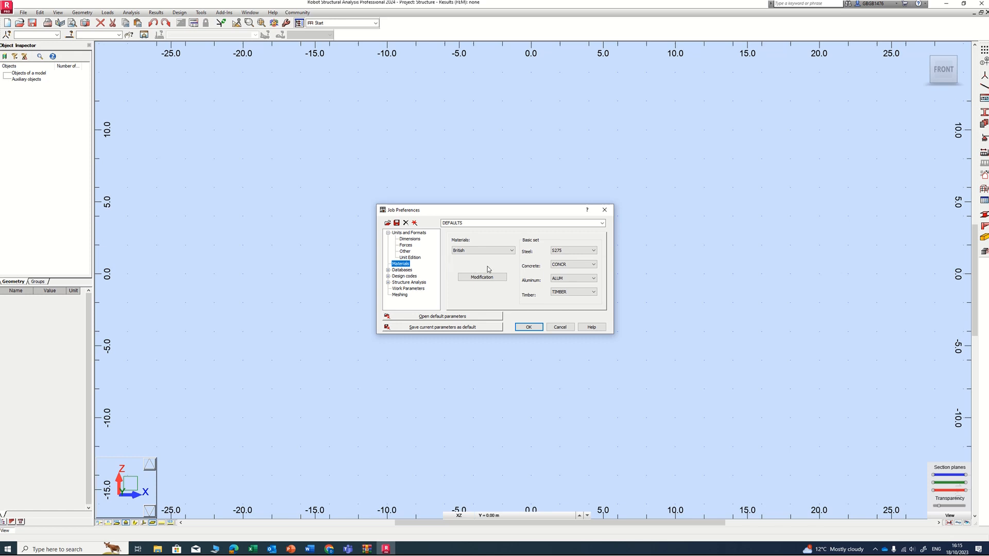
{"action": "left_click", "coordinate": [310, 549]}
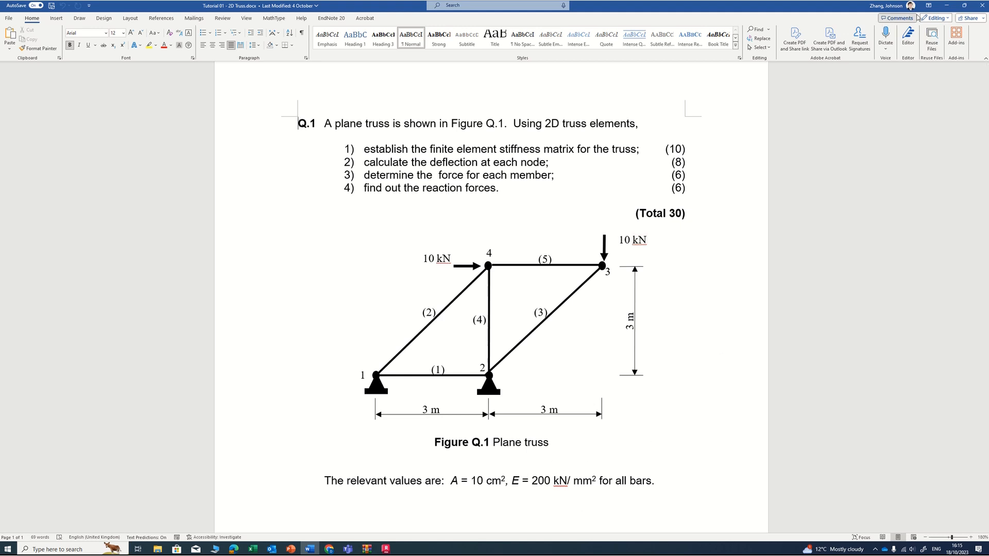
{"action": "left_click", "coordinate": [946, 6]}
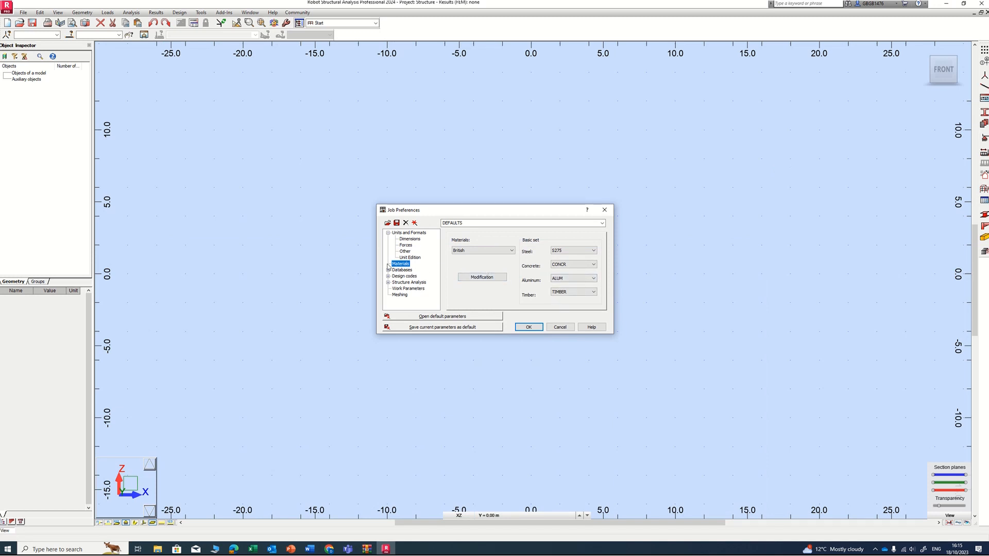
{"action": "left_click", "coordinate": [483, 278]}
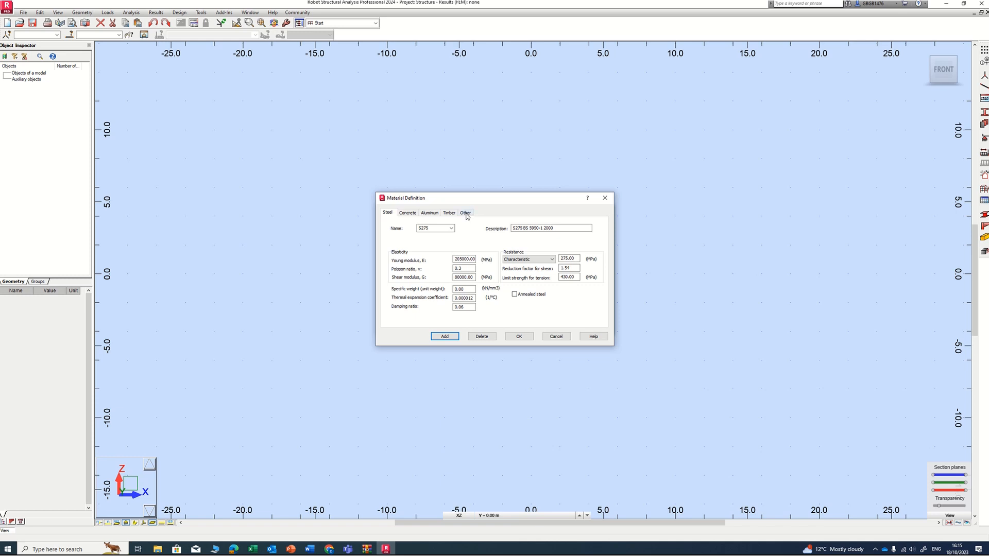
{"action": "left_click", "coordinate": [466, 215]}
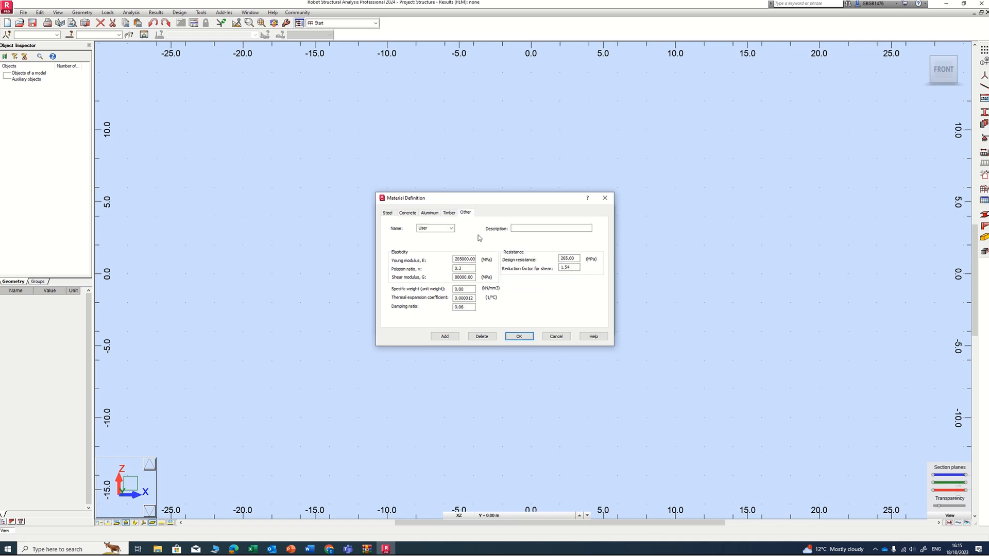
{"action": "left_click", "coordinate": [436, 227]}
{"action": "type", "text": "TrussMat"}
{"action": "double_click", "coordinate": [459, 260]}
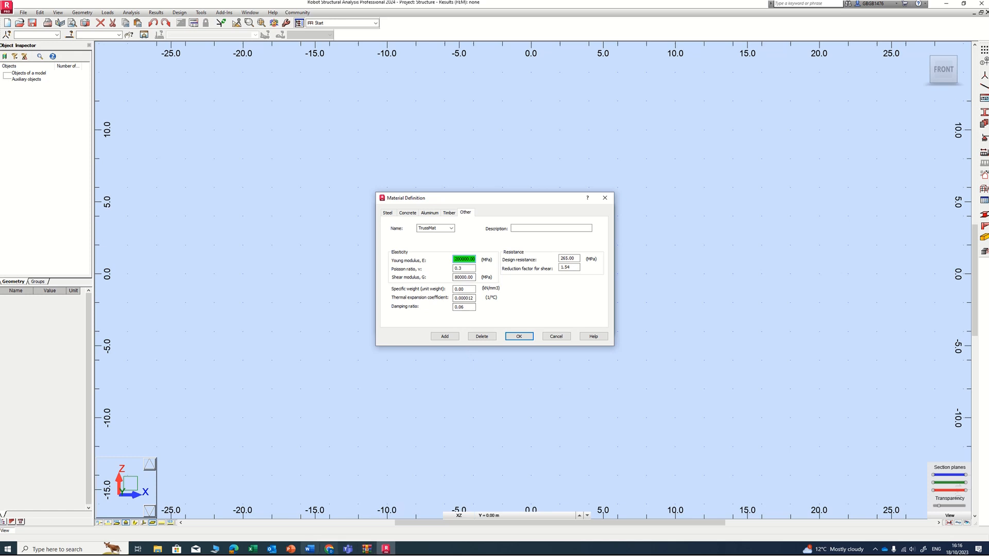
- Check the Young modulus against the truss tutorial document in Word and add TrussMat to the material database
{"action": "left_click", "coordinate": [311, 549]}
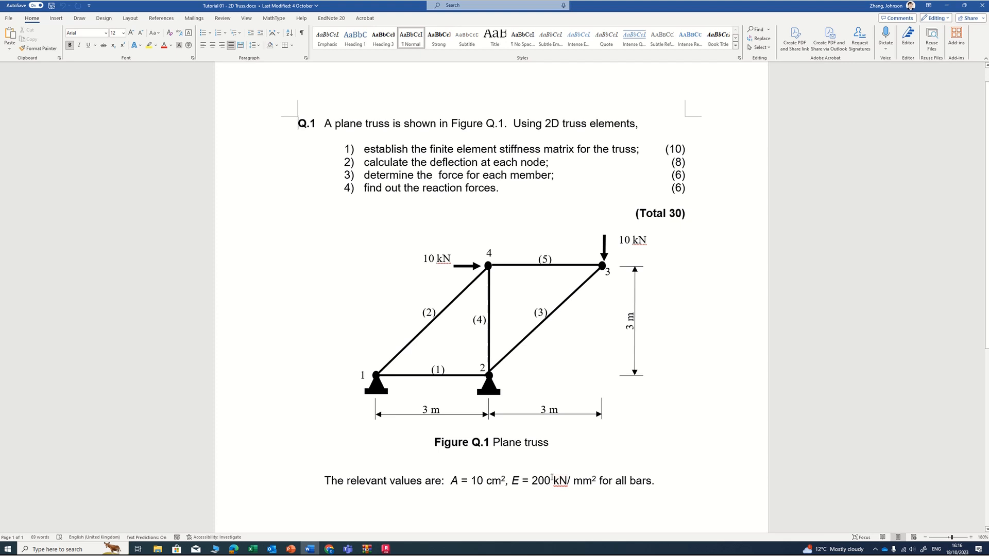
{"action": "left_click", "coordinate": [948, 6]}
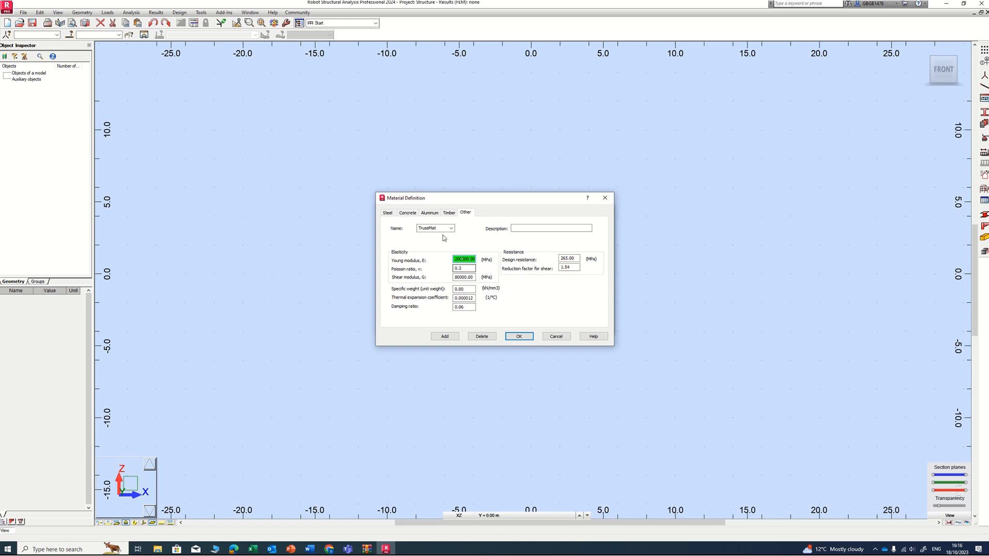
{"action": "left_click", "coordinate": [447, 337]}
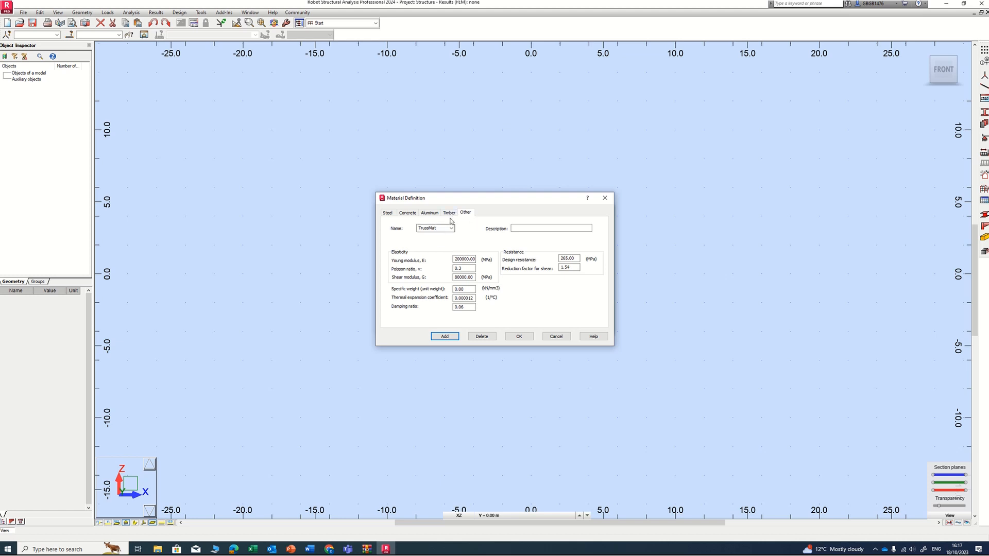
- Check the Steel and Other material lists for TrussMat, and accept the material definition and the job preferences
{"action": "left_click", "coordinate": [388, 214]}
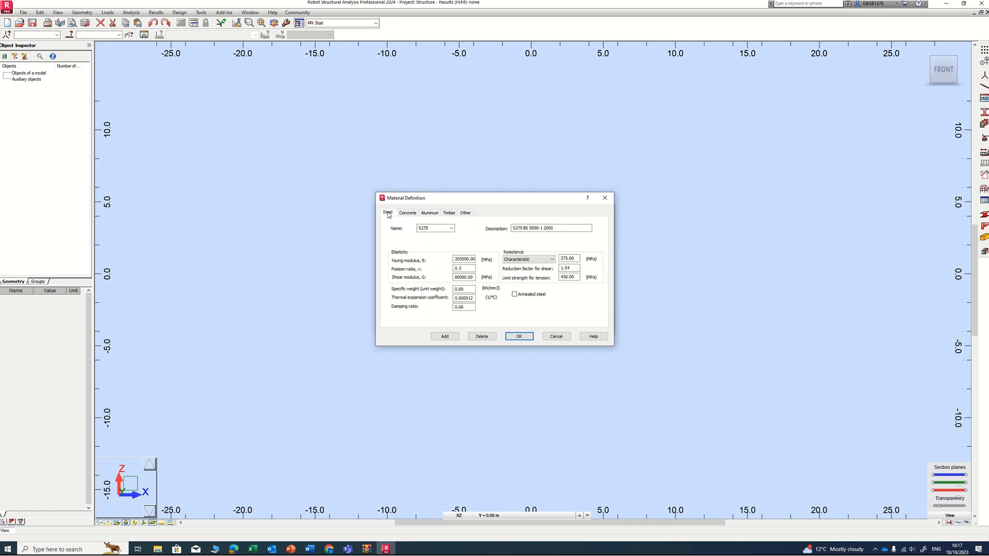
{"action": "left_click", "coordinate": [467, 213]}
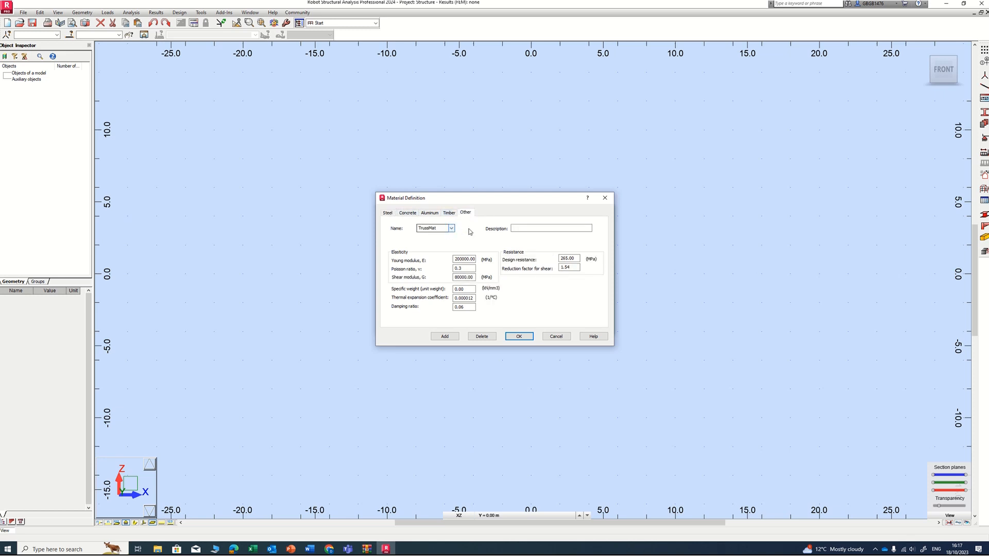
{"action": "left_click", "coordinate": [452, 229]}
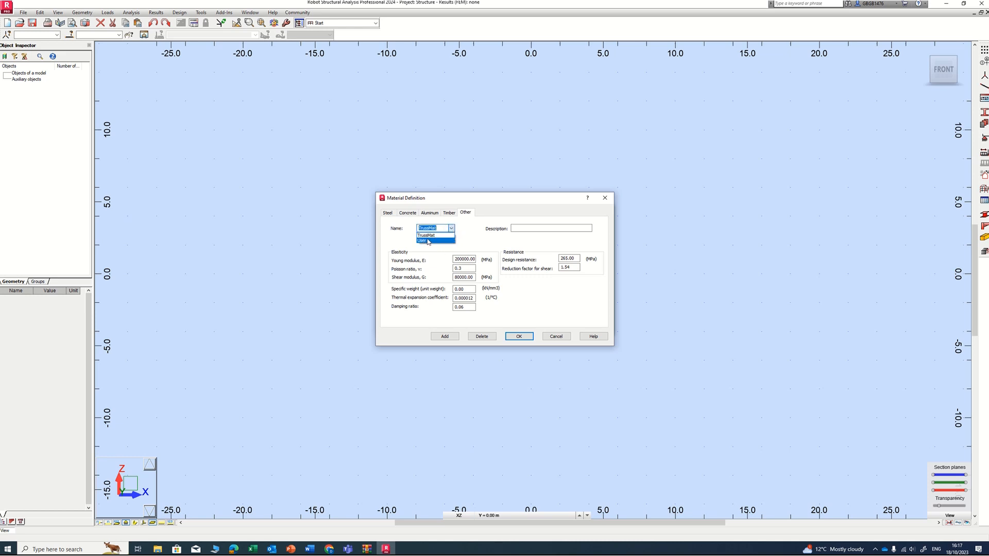
{"action": "left_click", "coordinate": [477, 235]}
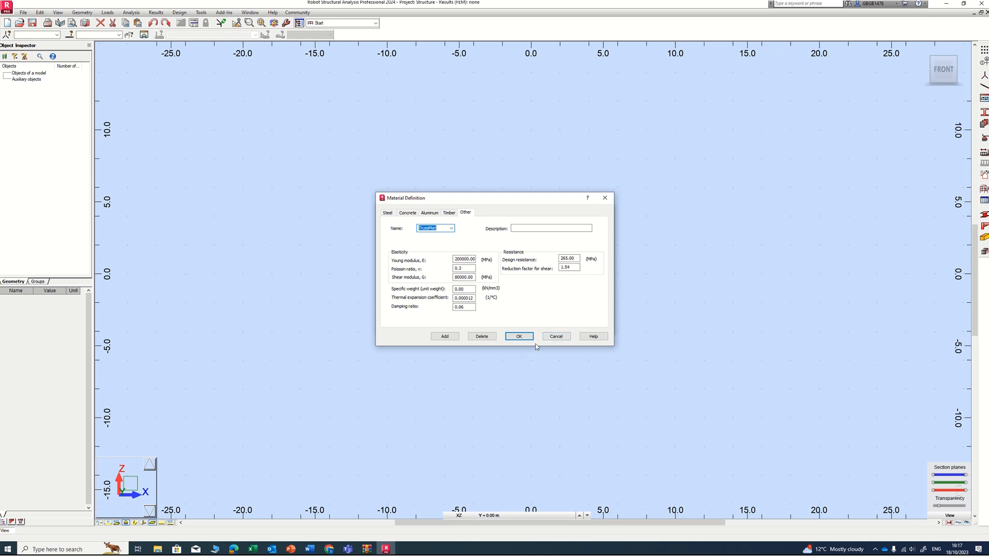
{"action": "left_click", "coordinate": [521, 337]}
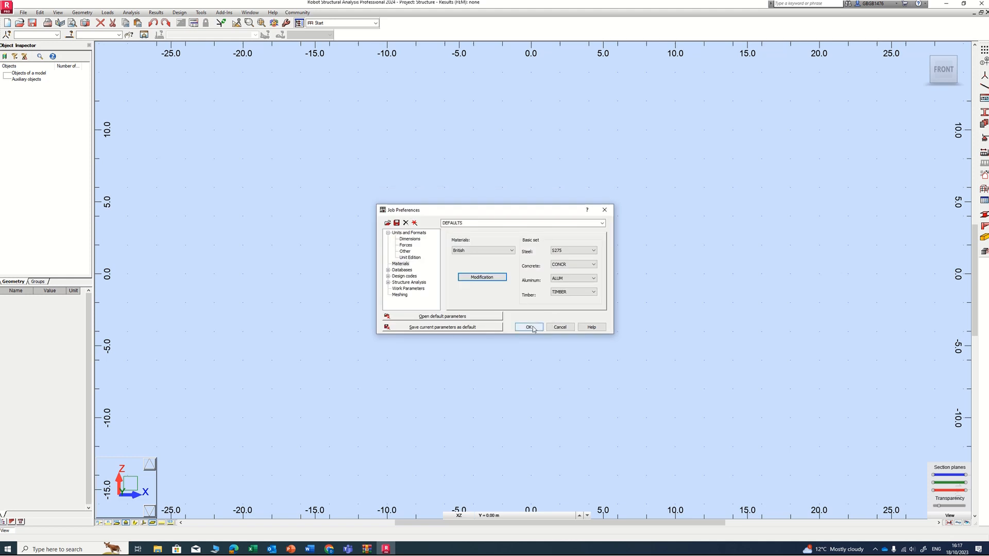
{"action": "left_click", "coordinate": [529, 327]}
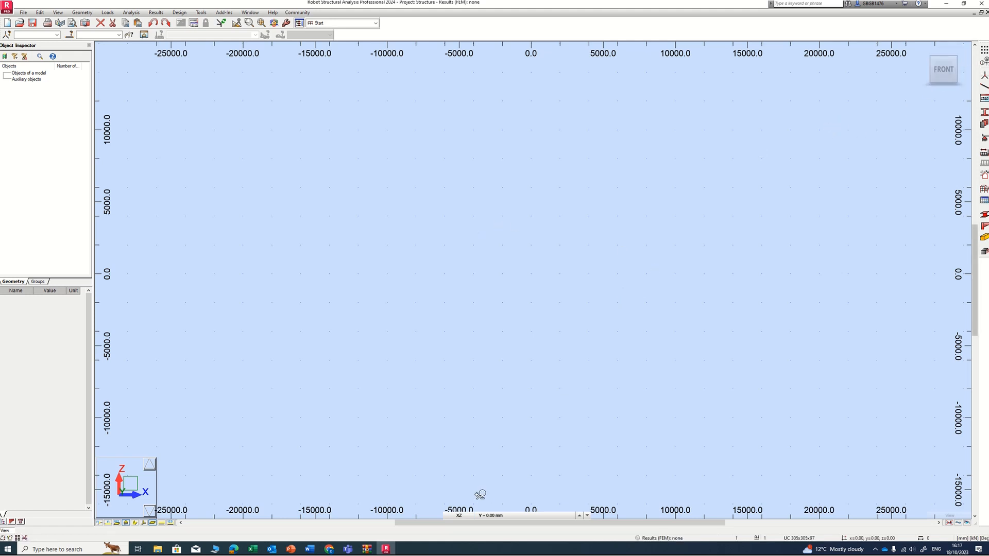
- Check the truss dimensions in the Word tutorial and add X structural axes from 0 with 2 repetitions at 3000 mm spacing
{"action": "left_click", "coordinate": [309, 550]}
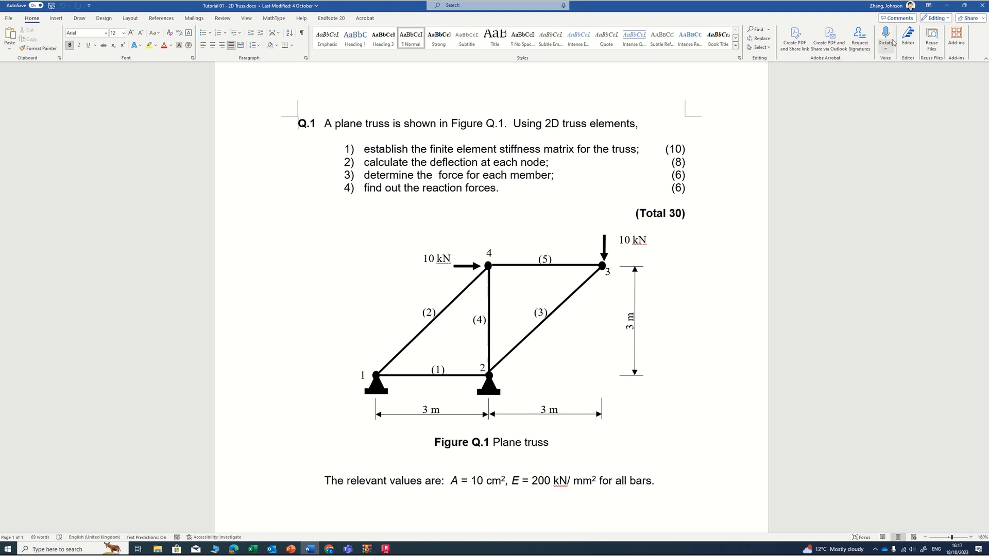
{"action": "left_click", "coordinate": [947, 7]}
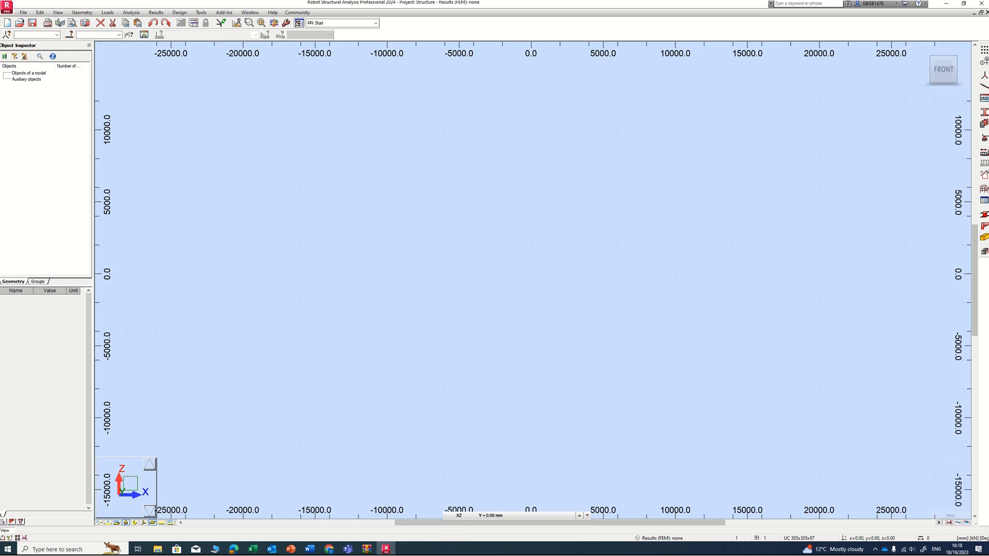
{"action": "left_click", "coordinate": [984, 63]}
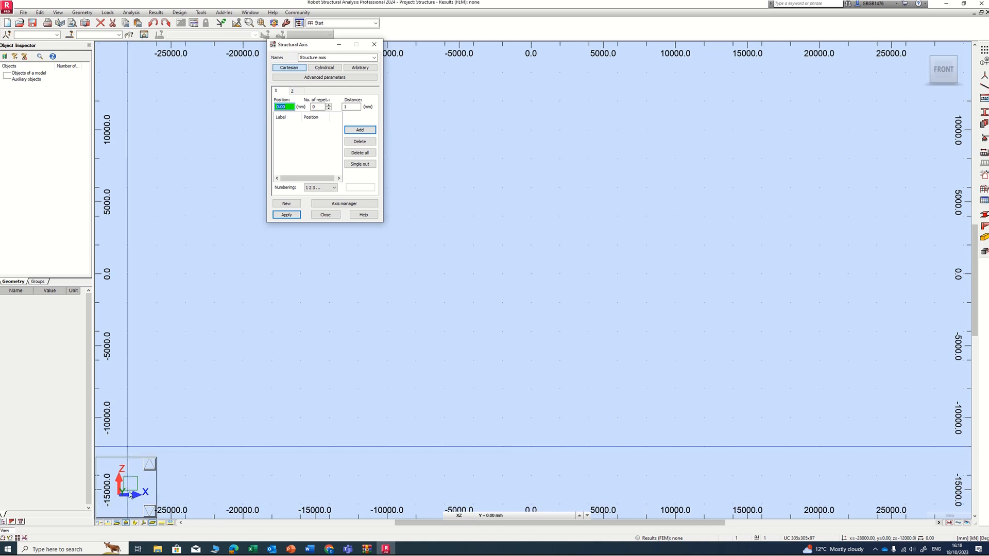
{"action": "left_click", "coordinate": [318, 107]}
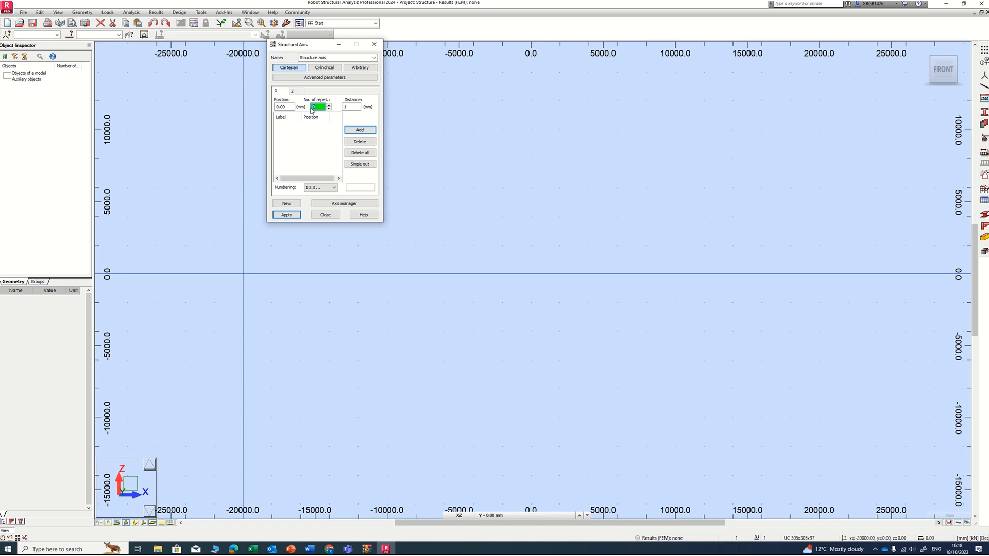
{"action": "left_click", "coordinate": [341, 107]}
{"action": "type", "text": "2"}
{"action": "left_click", "coordinate": [361, 130]}
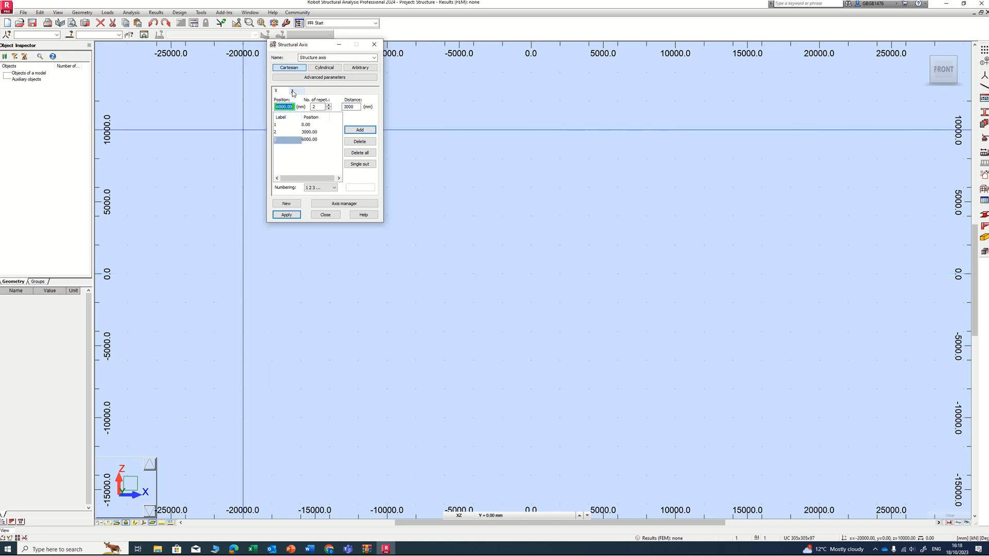
- Add Z structural axes from 0 with 1 repetition at 3000 mm spacing and apply the axis grid
{"action": "left_click", "coordinate": [293, 91]}
{"action": "left_click", "coordinate": [315, 106]}
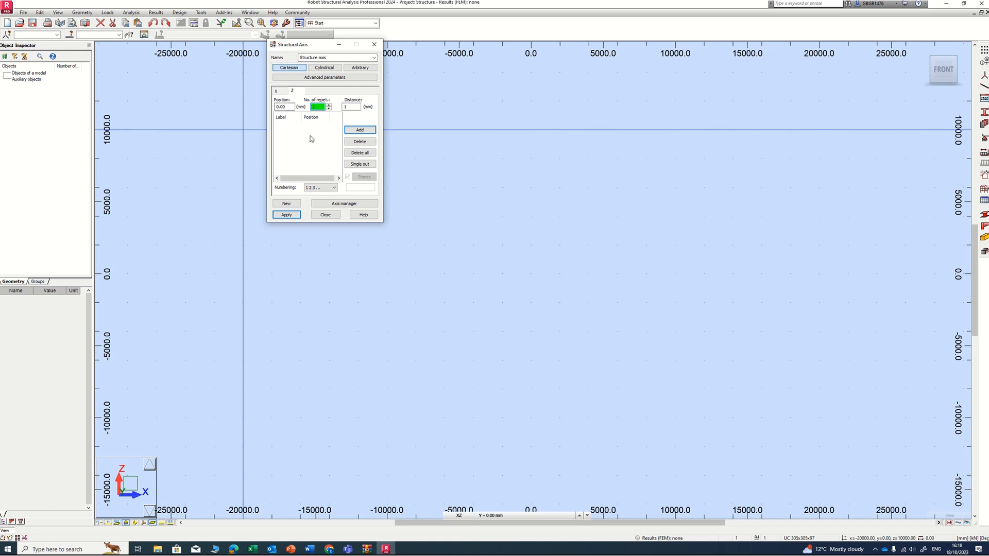
{"action": "left_click", "coordinate": [352, 107]}
{"action": "type", "text": "3000"}
{"action": "left_click", "coordinate": [360, 130]}
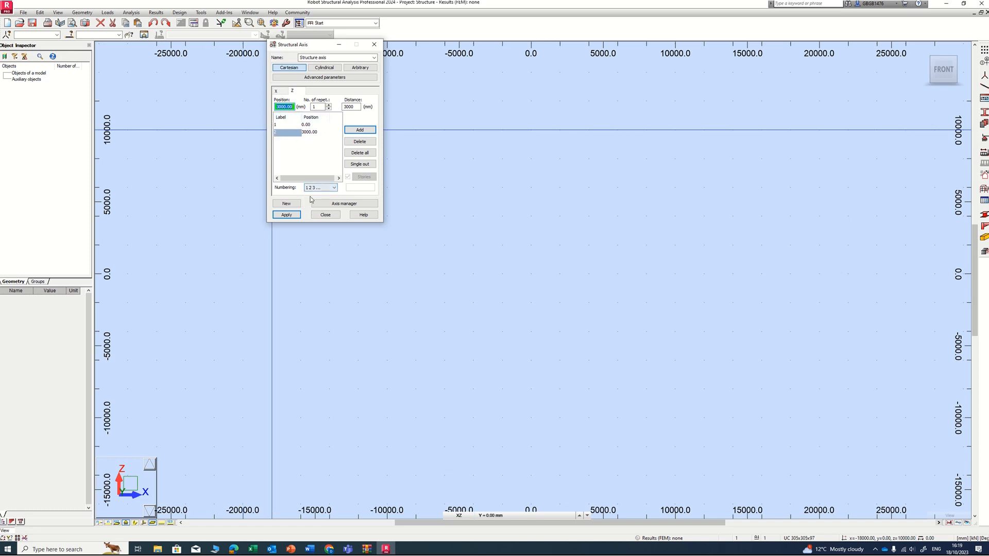
{"action": "left_click", "coordinate": [283, 216]}
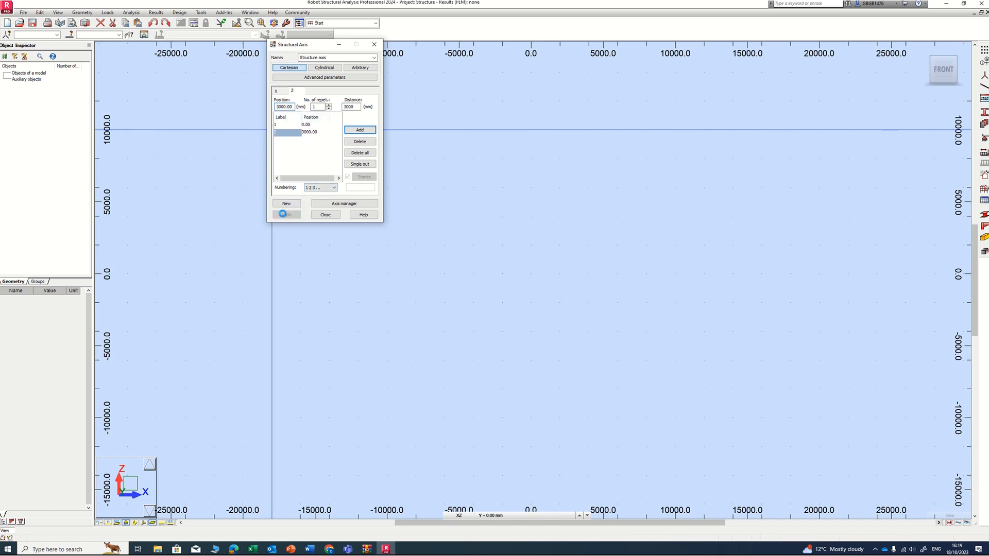
{"action": "left_click", "coordinate": [325, 215]}
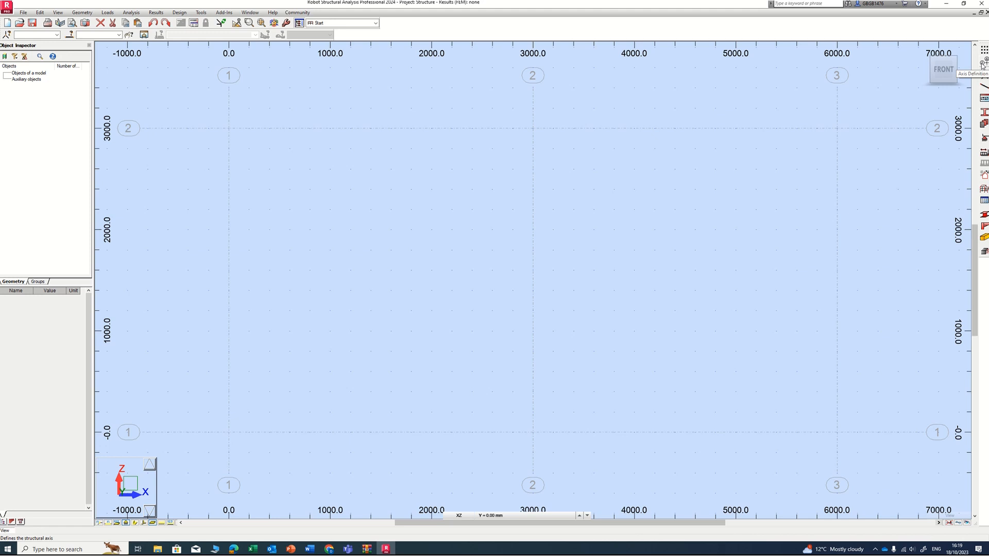
- Start a new parametric rectangular steel section, make it solid, and check its material list for TrussMat
{"action": "left_click", "coordinate": [984, 112]}
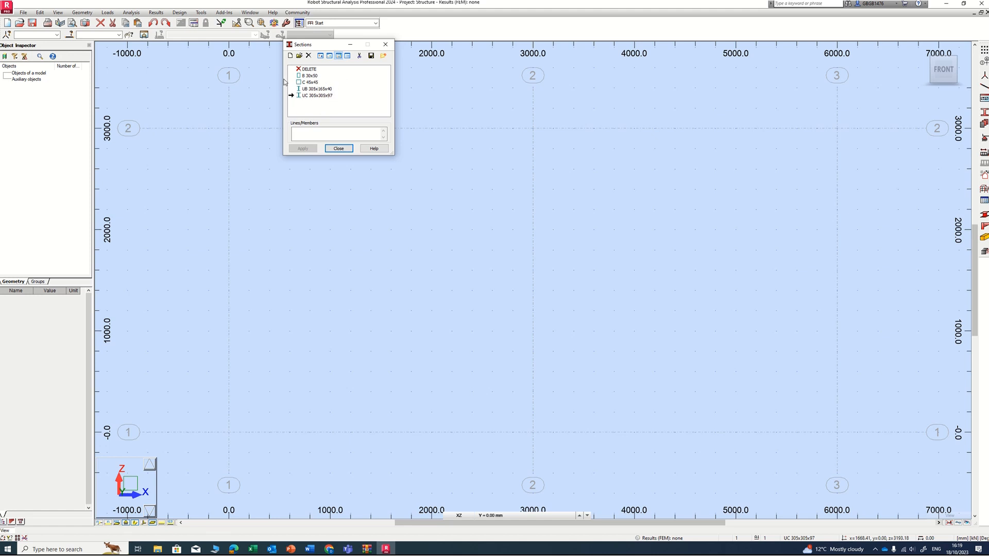
{"action": "left_click", "coordinate": [290, 56]}
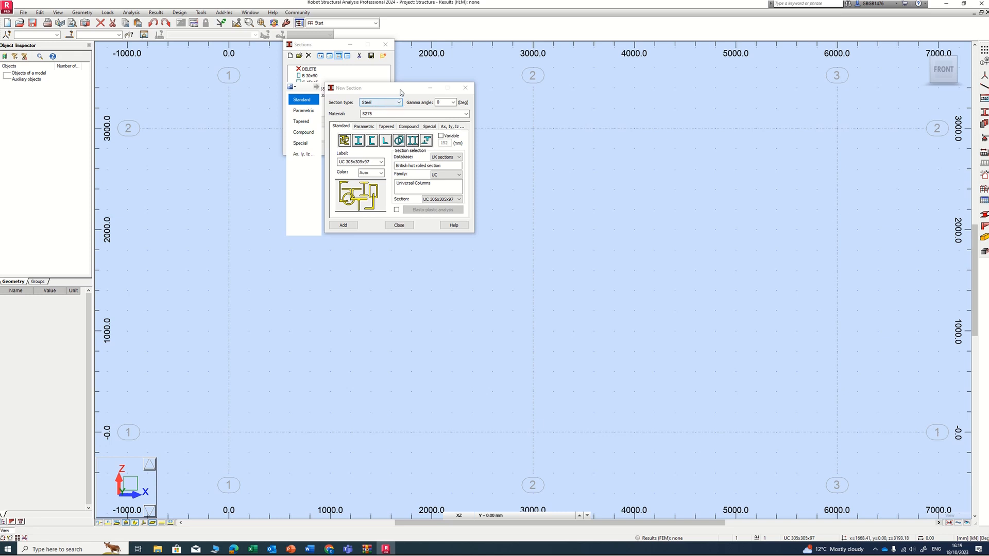
{"action": "left_click_drag", "start_coordinate": [400, 89], "coordinate": [490, 172]}
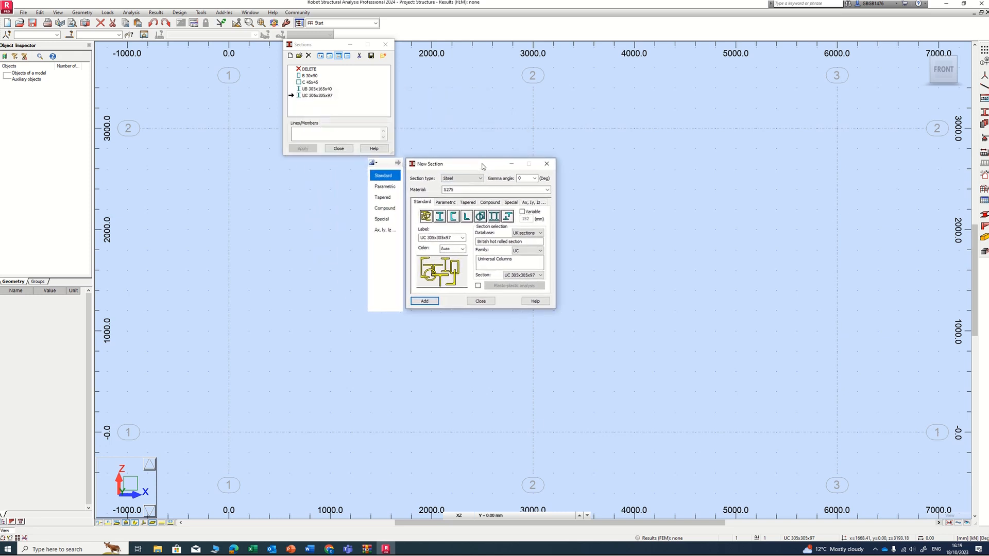
{"action": "left_click", "coordinate": [443, 204]}
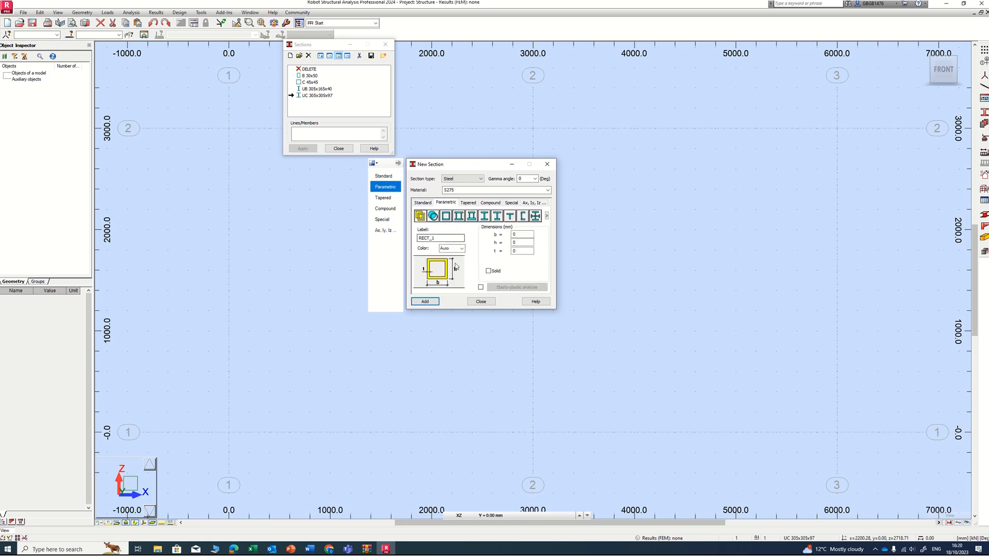
{"action": "left_click", "coordinate": [488, 271]}
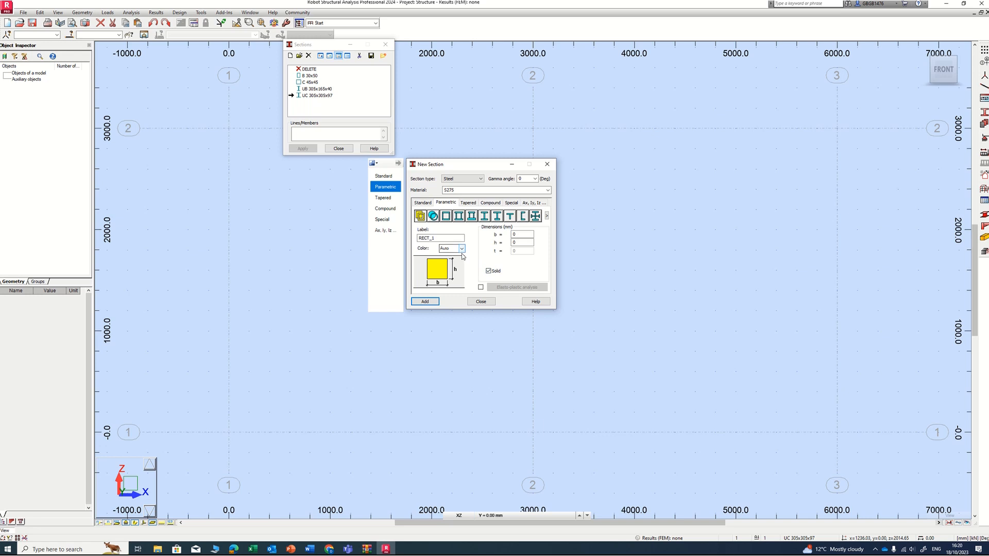
{"action": "left_click", "coordinate": [548, 190]}
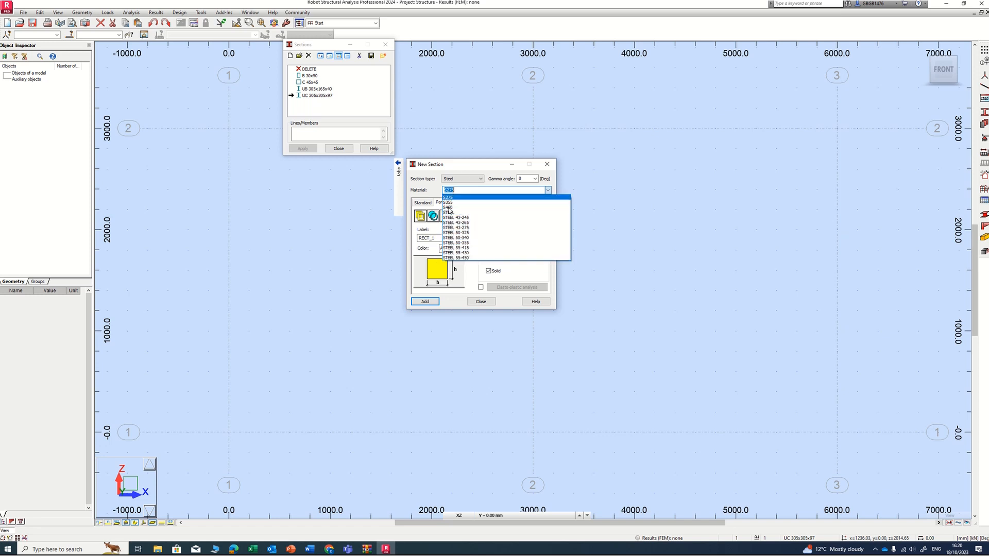
{"action": "left_click", "coordinate": [469, 269]}
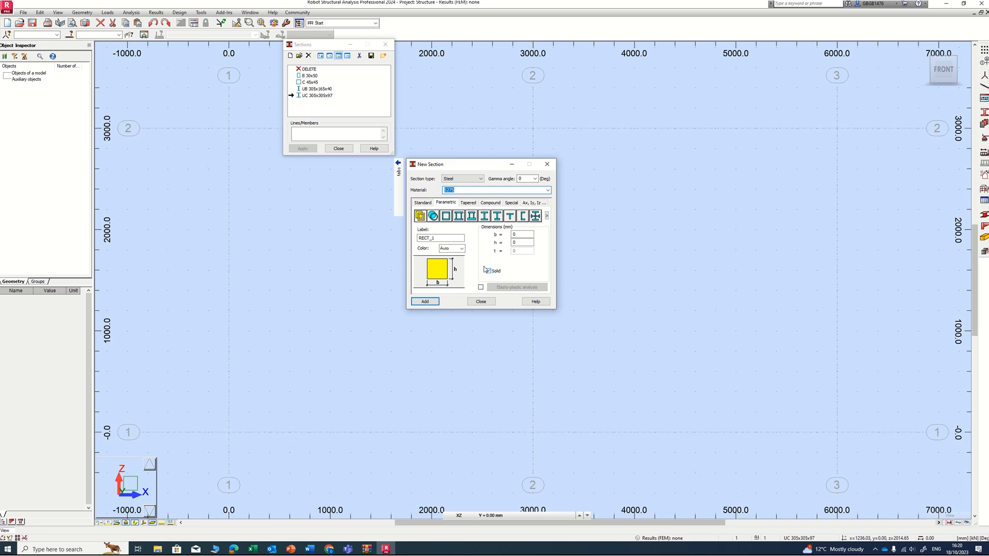
- Name the new section TrussSec, set b to 10 mm and h to 100 mm, and add it to the section list
{"action": "left_click_drag", "start_coordinate": [458, 241], "coordinate": [410, 238]}
{"action": "type", "text": "TrussSec"}
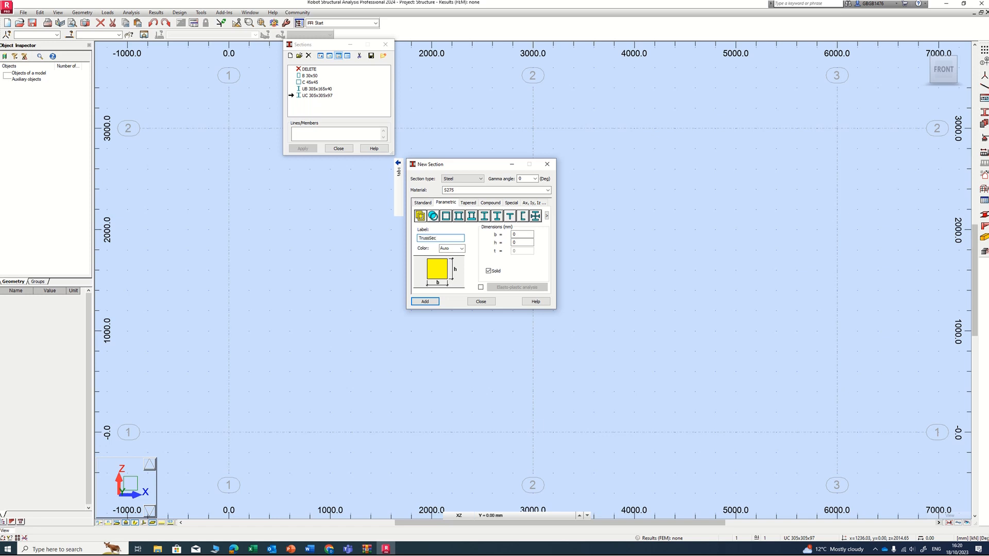
{"action": "left_click", "coordinate": [522, 235]}
{"action": "double_click", "coordinate": [521, 235]}
{"action": "key", "text": "Tab"}
{"action": "left_click", "coordinate": [429, 302]}
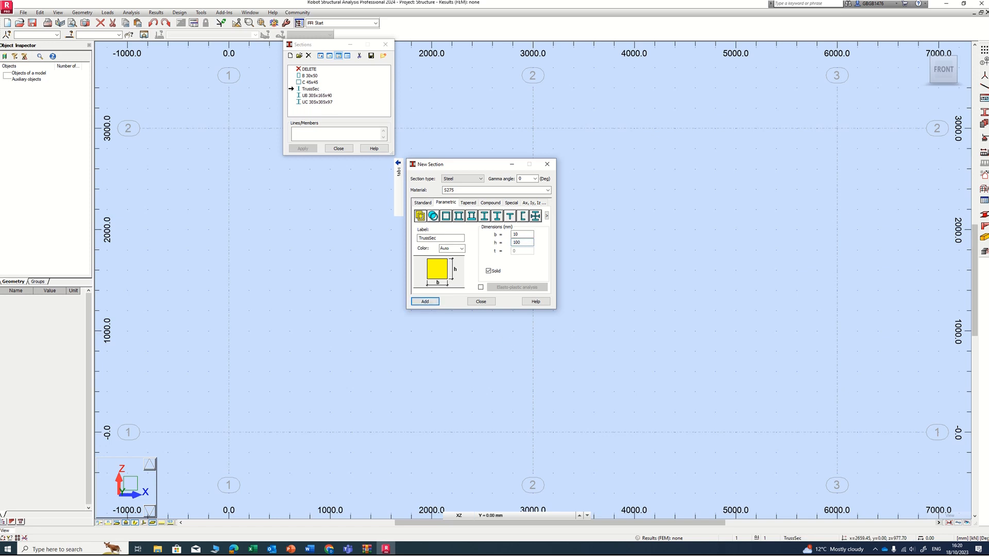
{"action": "left_click", "coordinate": [481, 302]}
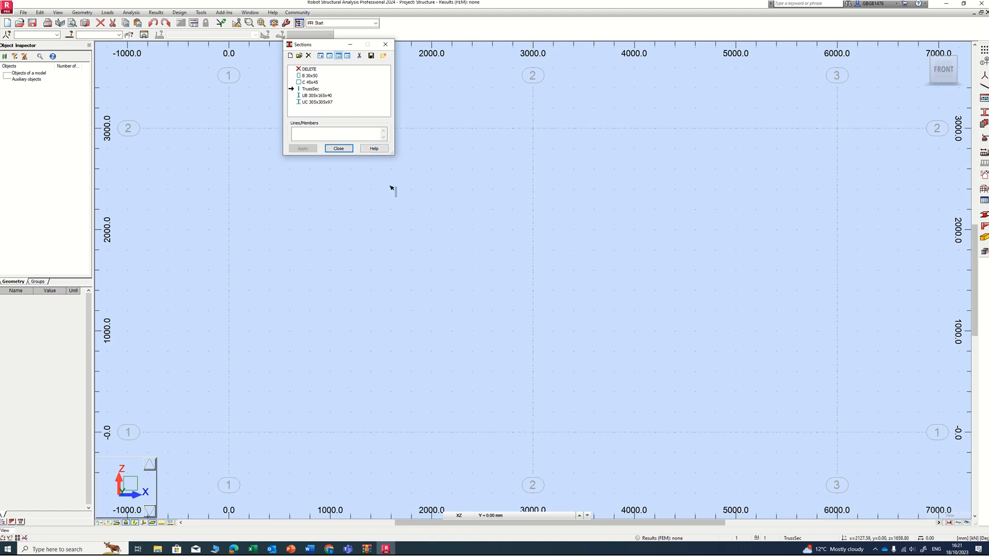
- Open the material assignment for sections and check the list covering all material types for TrussMat
{"action": "left_click", "coordinate": [312, 89]}
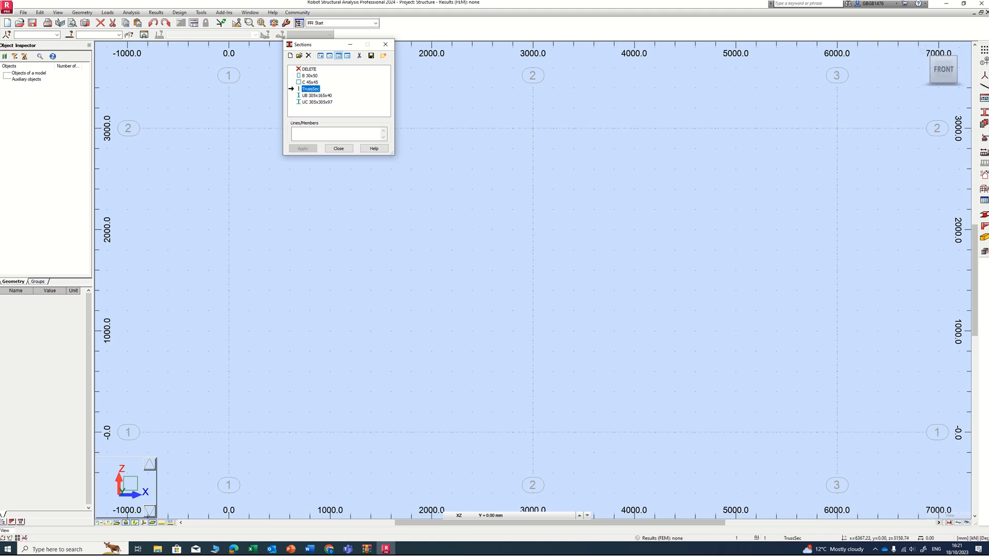
{"action": "left_click", "coordinate": [984, 125]}
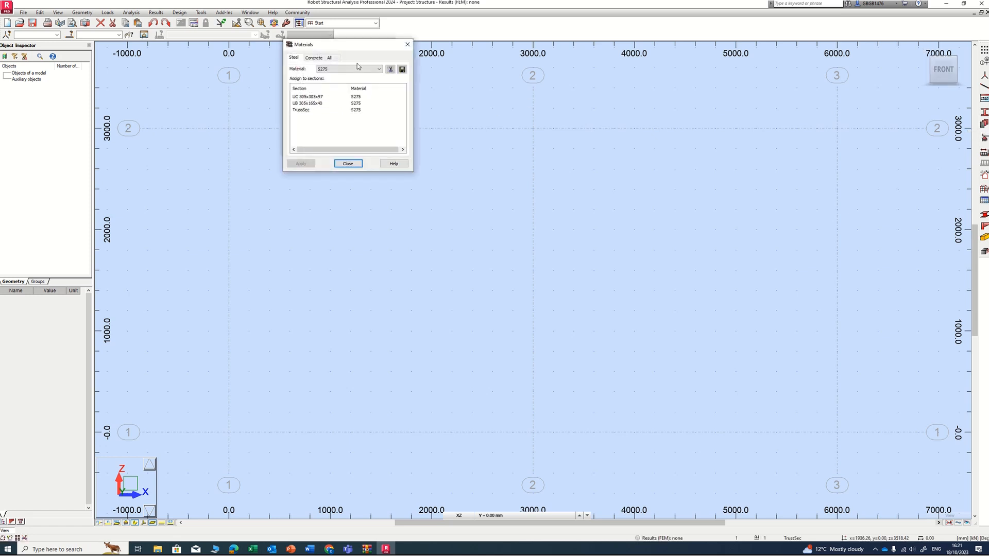
{"action": "left_click_drag", "start_coordinate": [354, 50], "coordinate": [558, 108]}
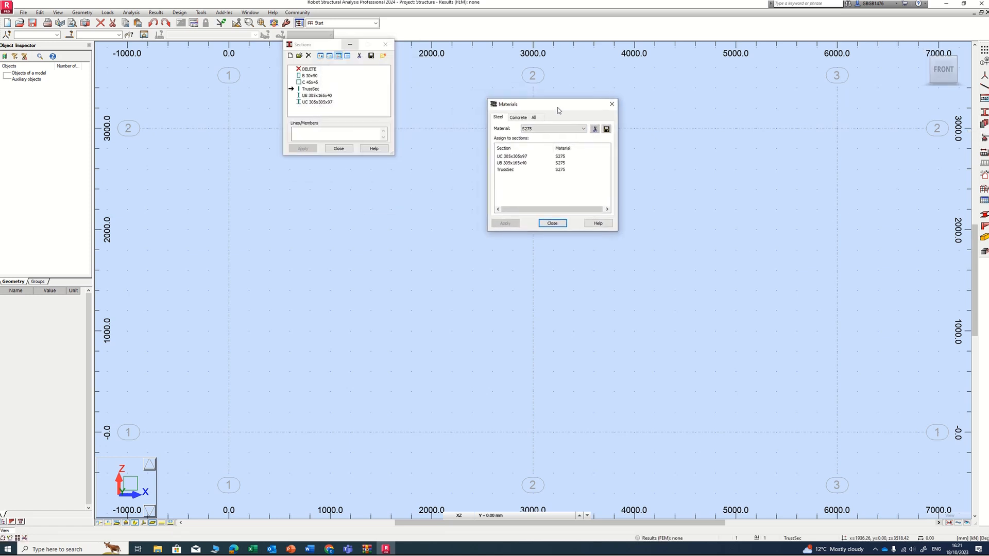
{"action": "left_click", "coordinate": [506, 170]}
{"action": "left_click", "coordinate": [535, 117]}
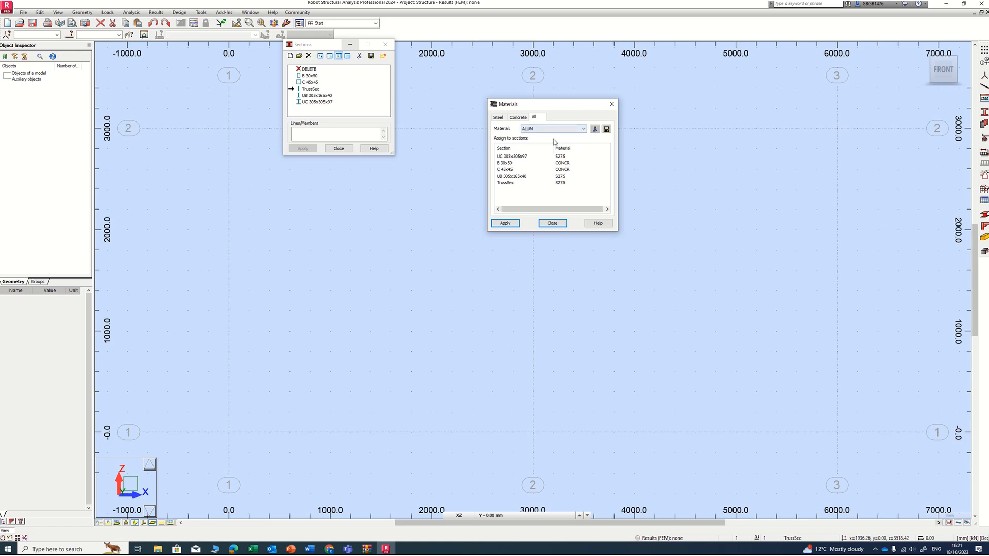
{"action": "left_click", "coordinate": [550, 129]}
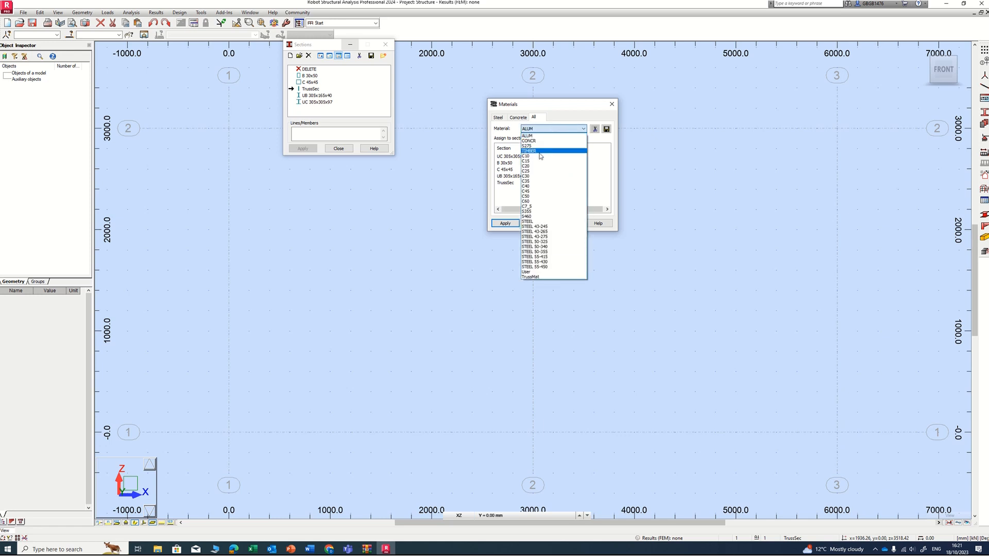
{"action": "left_click", "coordinate": [549, 122]}
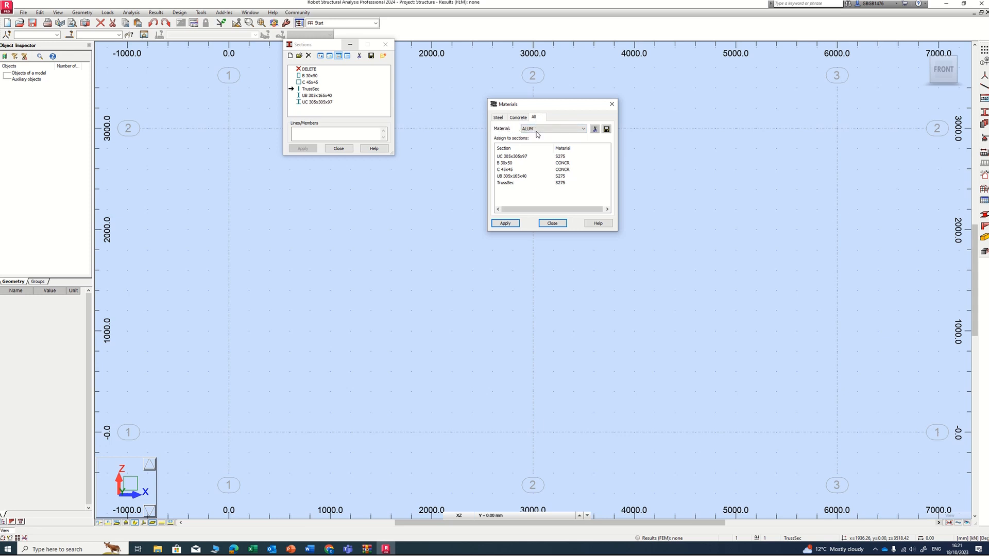
- Assign the TrussMat material to the TrussSec section and close the material and section dialogs
{"action": "left_click", "coordinate": [550, 129]}
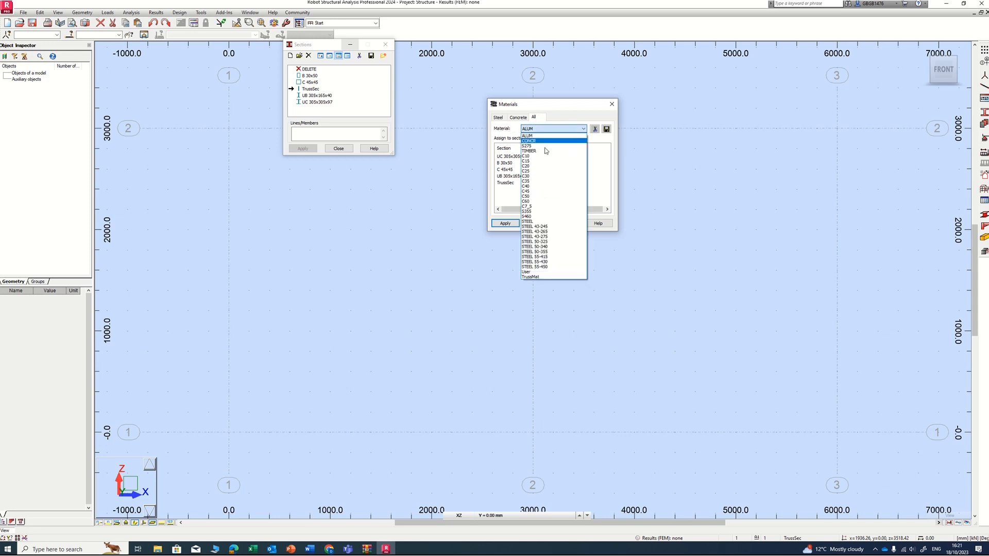
{"action": "left_click", "coordinate": [541, 278]}
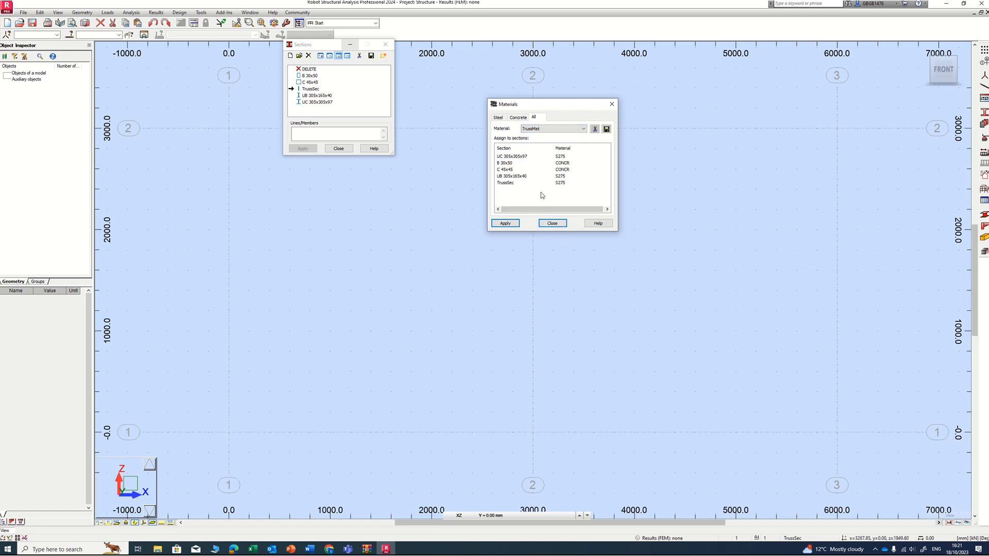
{"action": "left_click", "coordinate": [508, 185]}
{"action": "left_click", "coordinate": [504, 224]}
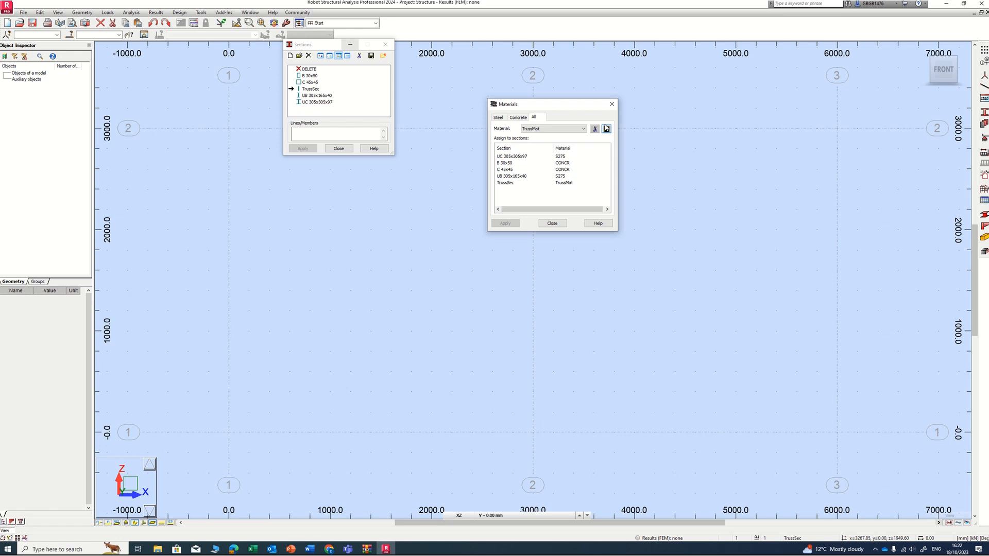
{"action": "left_click", "coordinate": [559, 223]}
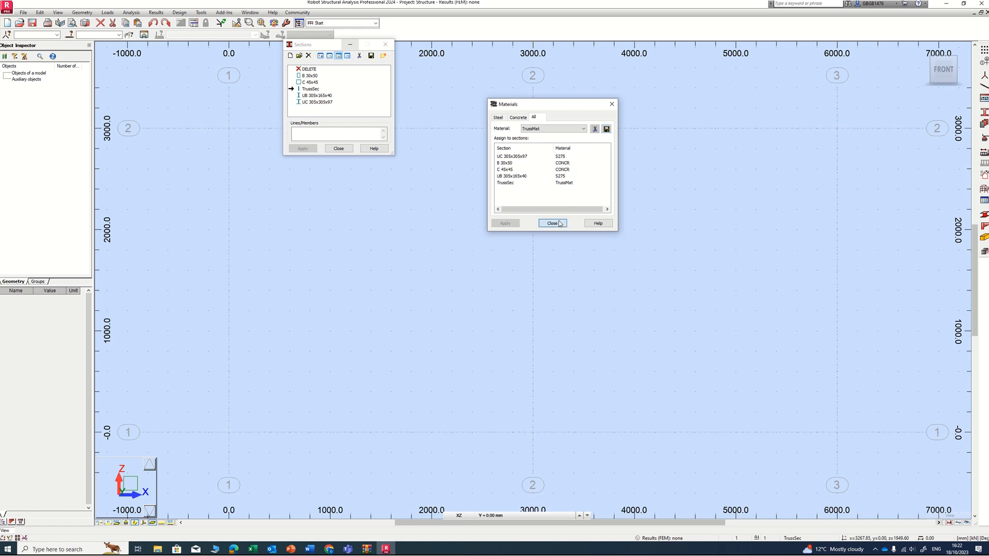
{"action": "left_click", "coordinate": [346, 149]}
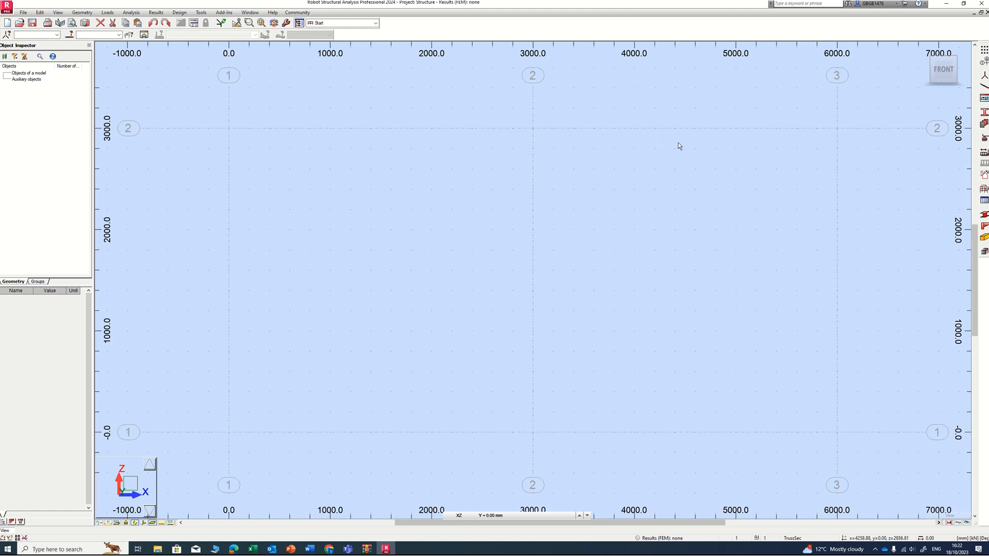
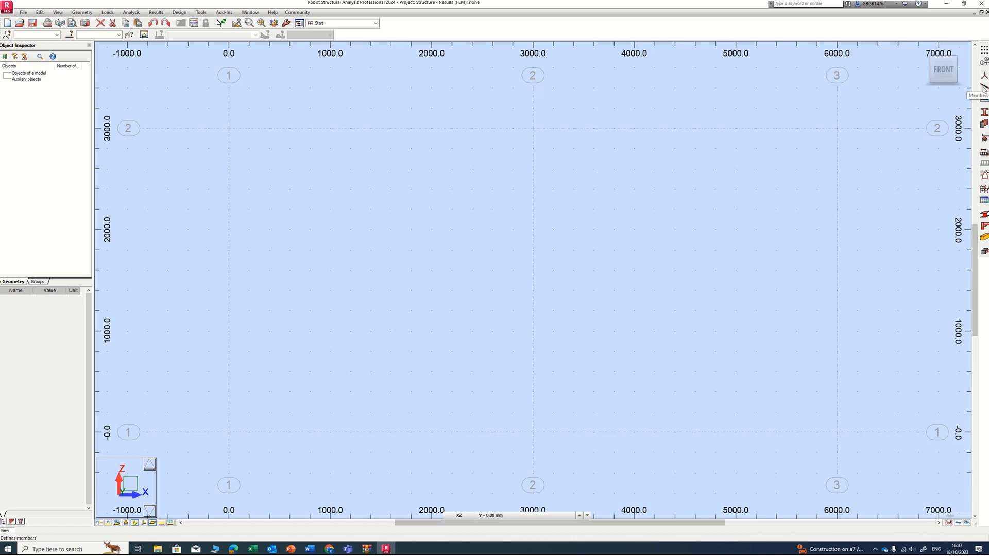
- Start defining members with the Simple member type and the TrussSec section, keeping the dialog clear of the axis grid
{"action": "left_click", "coordinate": [984, 89]}
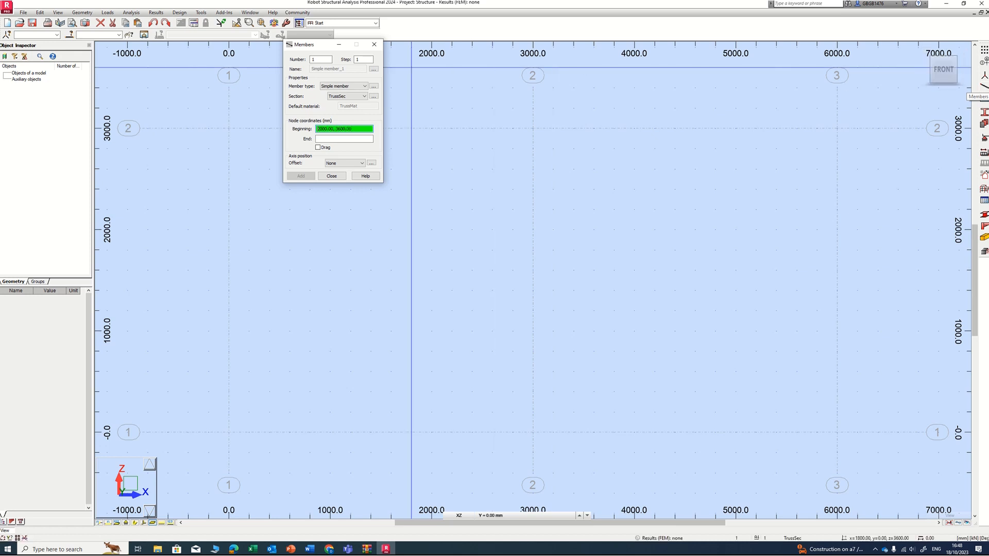
{"action": "left_click", "coordinate": [355, 87]}
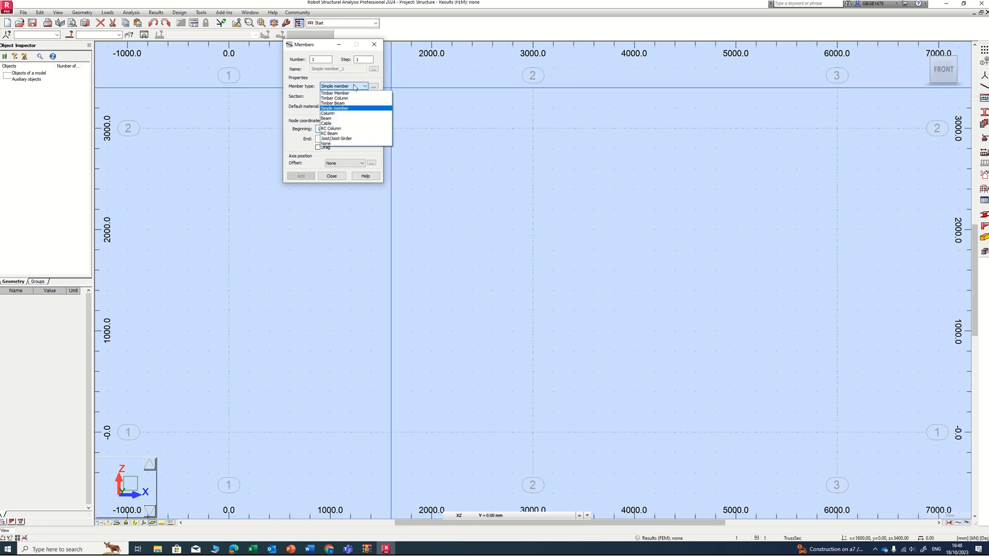
{"action": "left_click", "coordinate": [349, 113]}
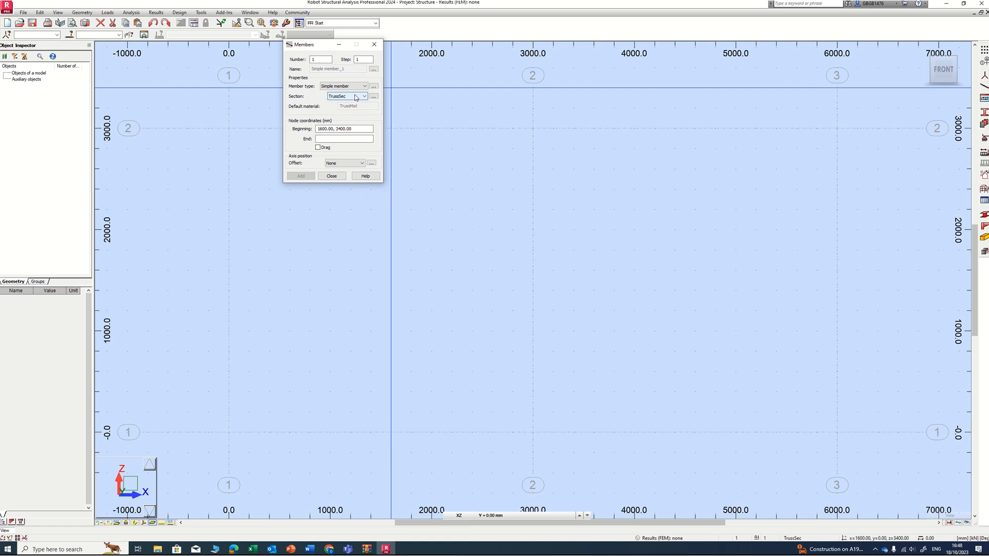
{"action": "left_click", "coordinate": [355, 96]}
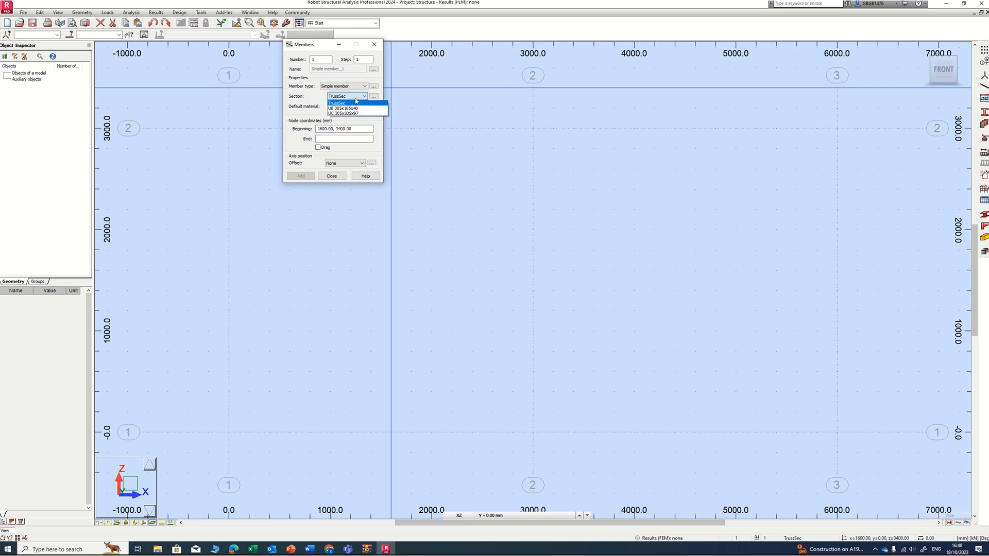
{"action": "left_click", "coordinate": [343, 103]}
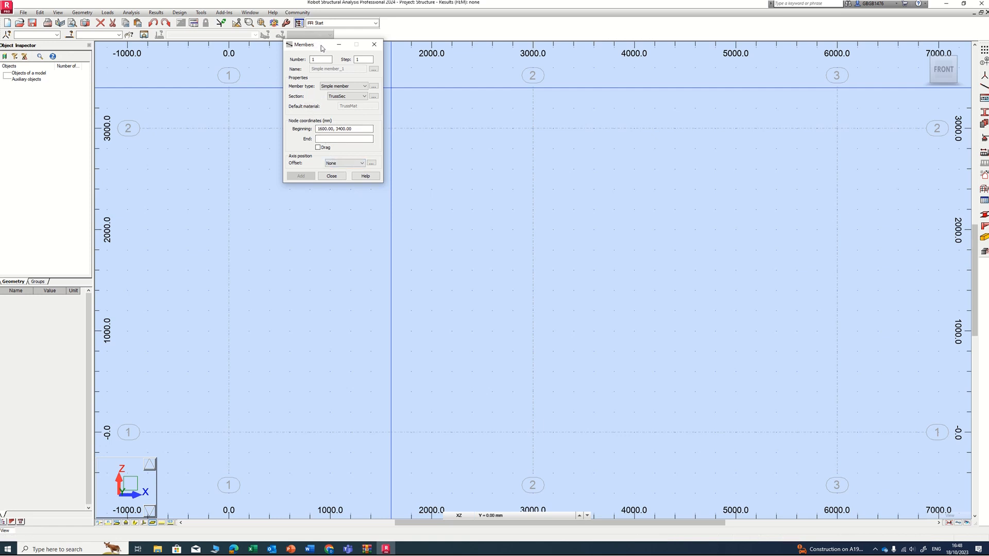
{"action": "left_click_drag", "start_coordinate": [321, 45], "coordinate": [91, 91]}
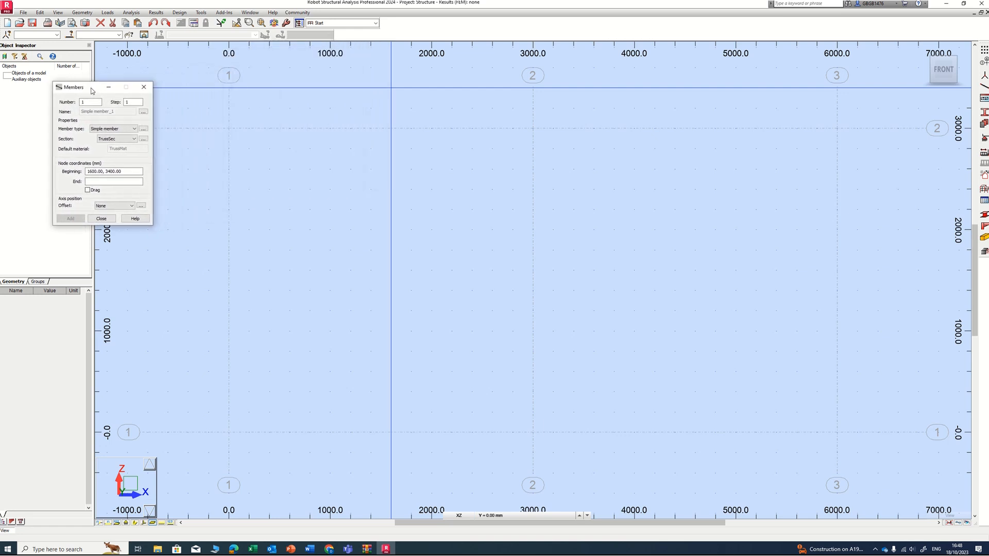
- Add a bottom member from (0, 0) to (3000, 0) and a diagonal member from (3000, 0) to (6000, 3000)
{"action": "left_click", "coordinate": [114, 171]}
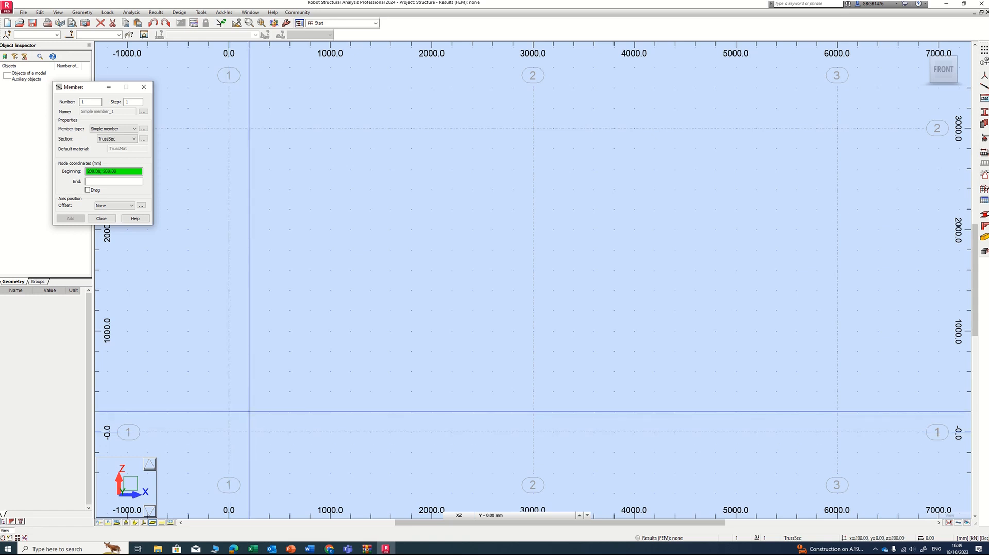
{"action": "left_click", "coordinate": [229, 432]}
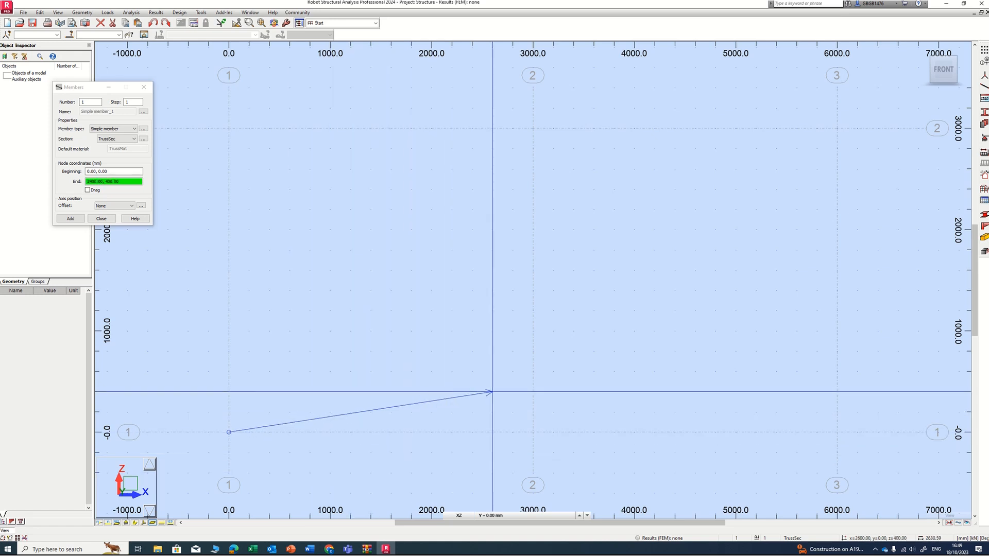
{"action": "left_click", "coordinate": [533, 432]}
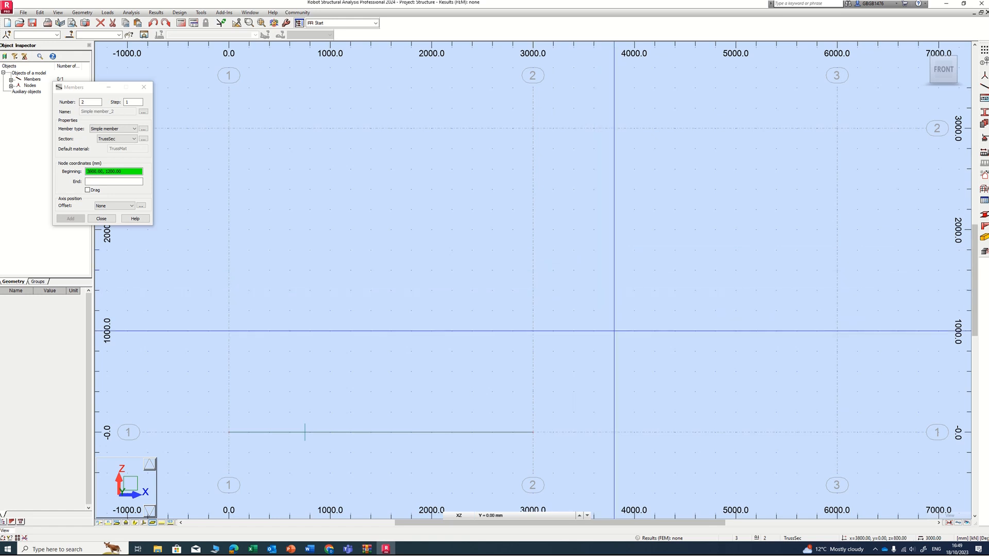
{"action": "left_click", "coordinate": [533, 432]}
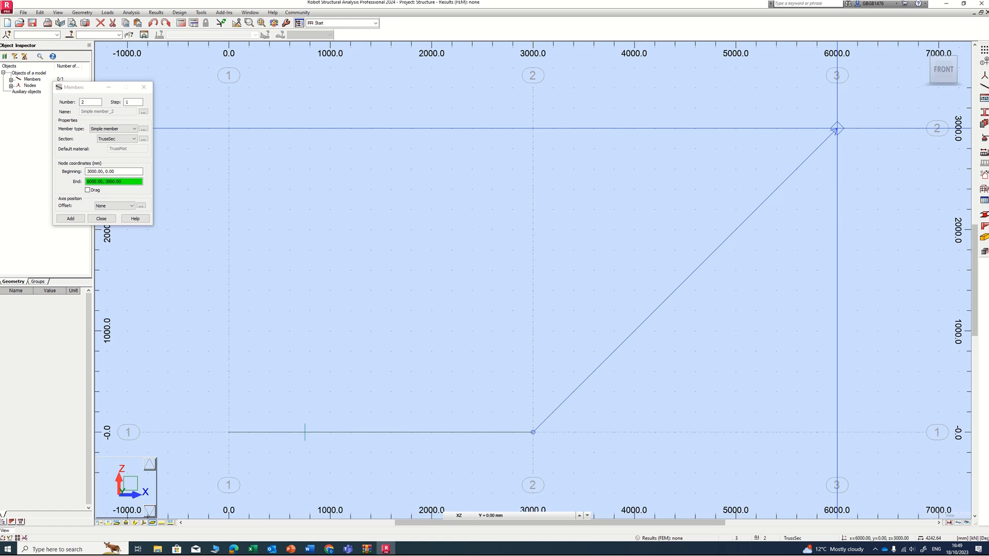
{"action": "left_click", "coordinate": [838, 128]}
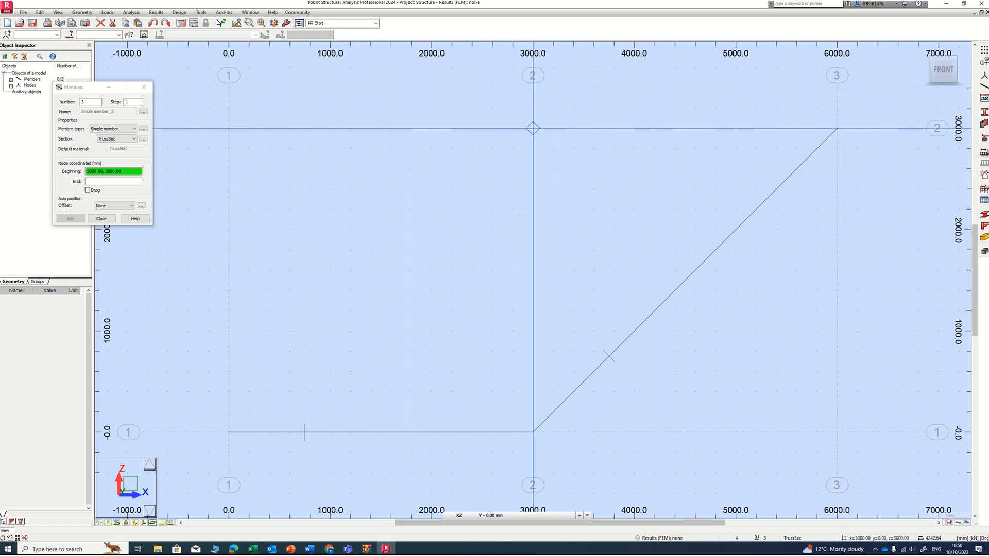
- Add a member from (3000, 3000) to about (5400, 2800)
{"action": "left_click", "coordinate": [533, 129]}
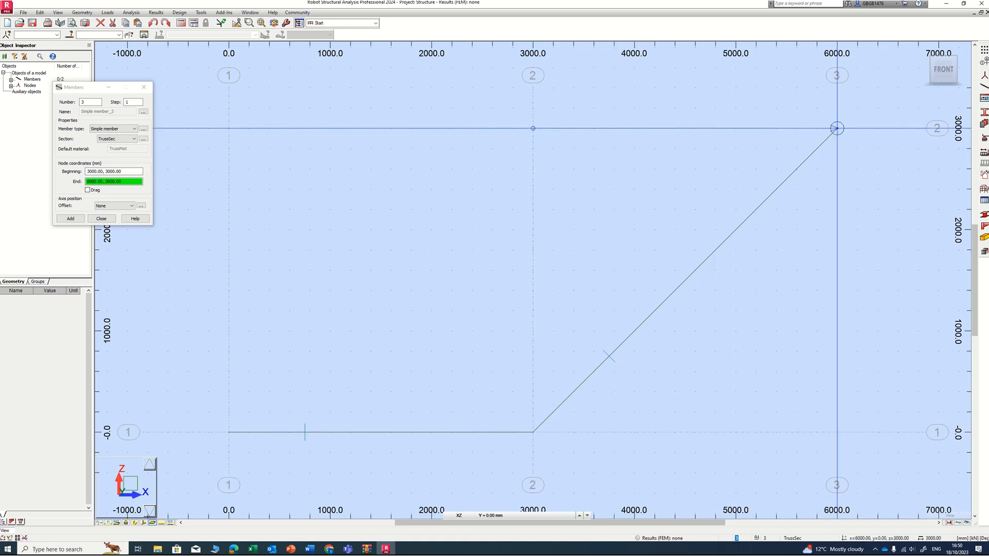
{"action": "left_click", "coordinate": [777, 149]}
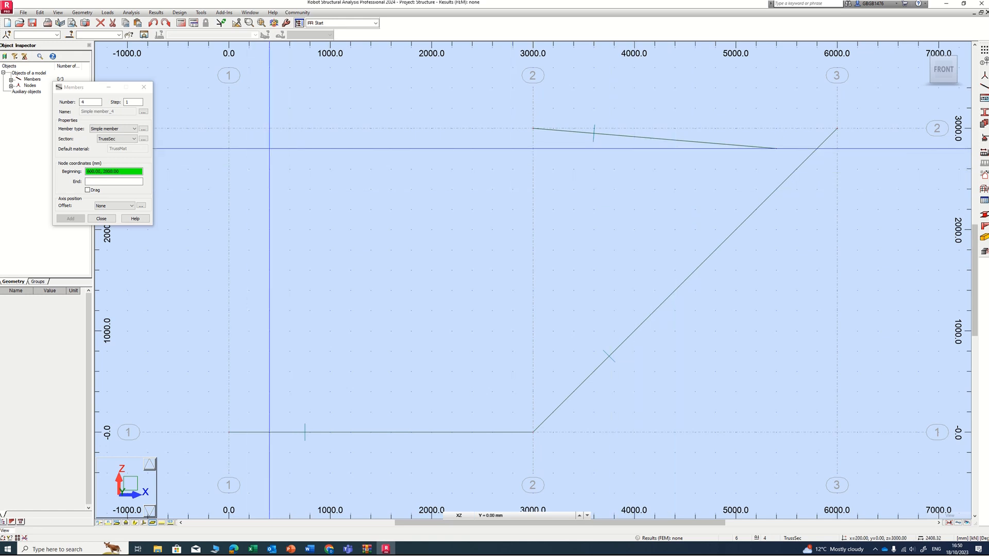
- Stop defining members and delete the misplaced member that runs from (3000, 3000) to about (5400, 2800)
{"action": "left_click", "coordinate": [144, 89]}
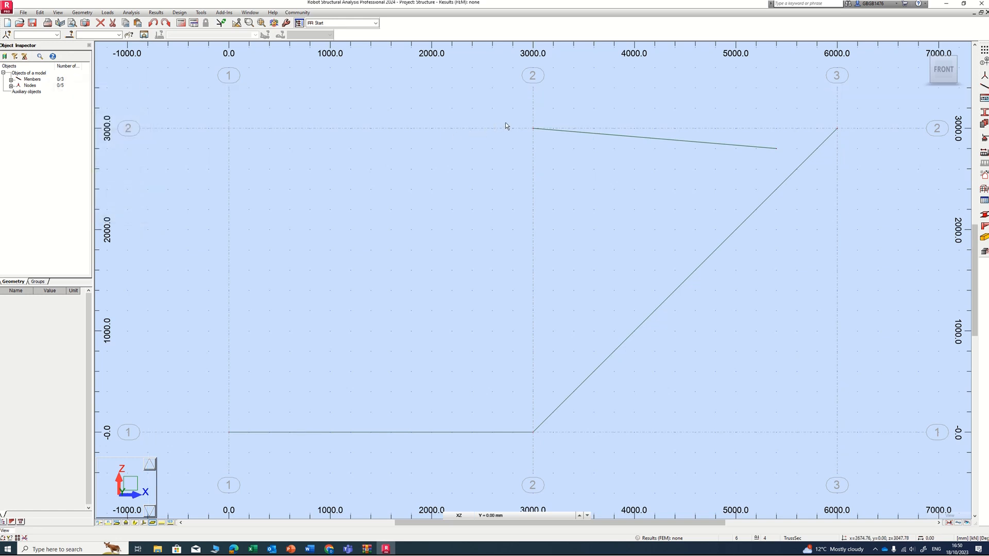
{"action": "left_click", "coordinate": [621, 135]}
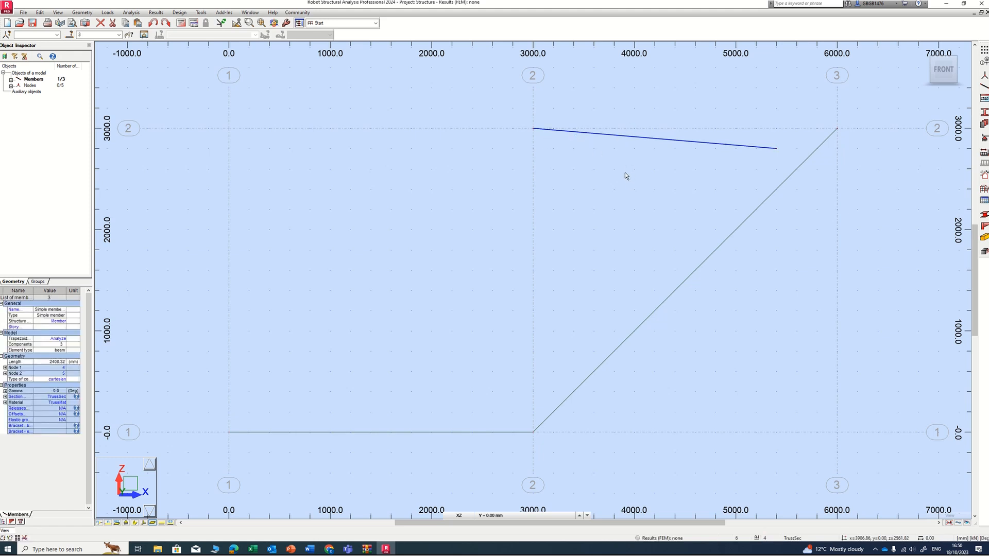
{"action": "key", "text": "Delete"}
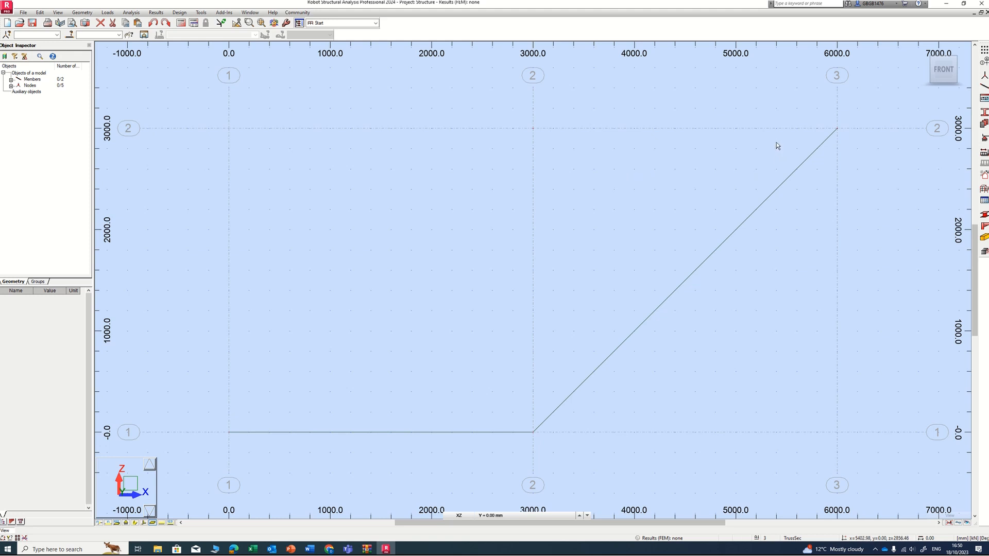
- Delete the two leftover free nodes at (3000, 3000) and about (5400, 2800)
{"action": "left_click", "coordinate": [534, 129]}
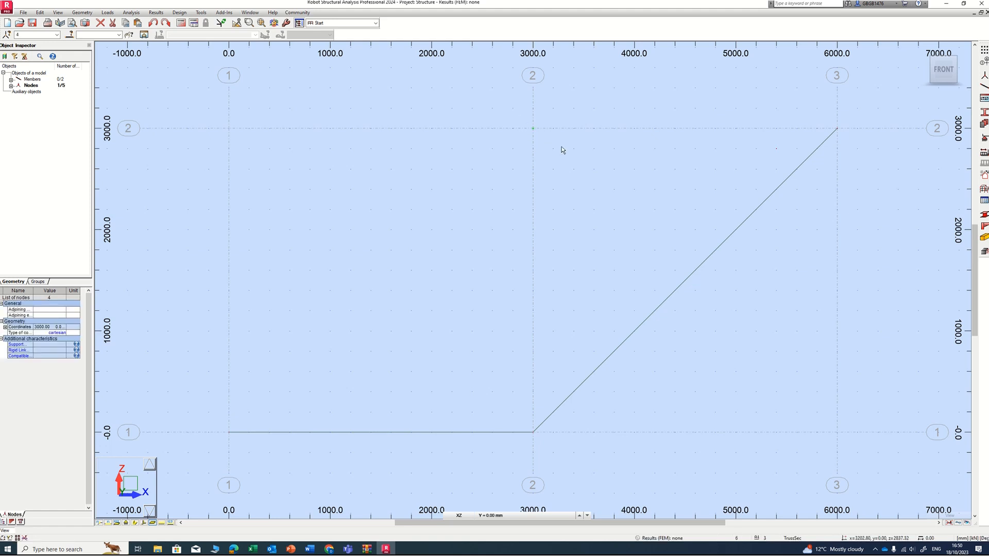
{"action": "left_click", "coordinate": [640, 149]}
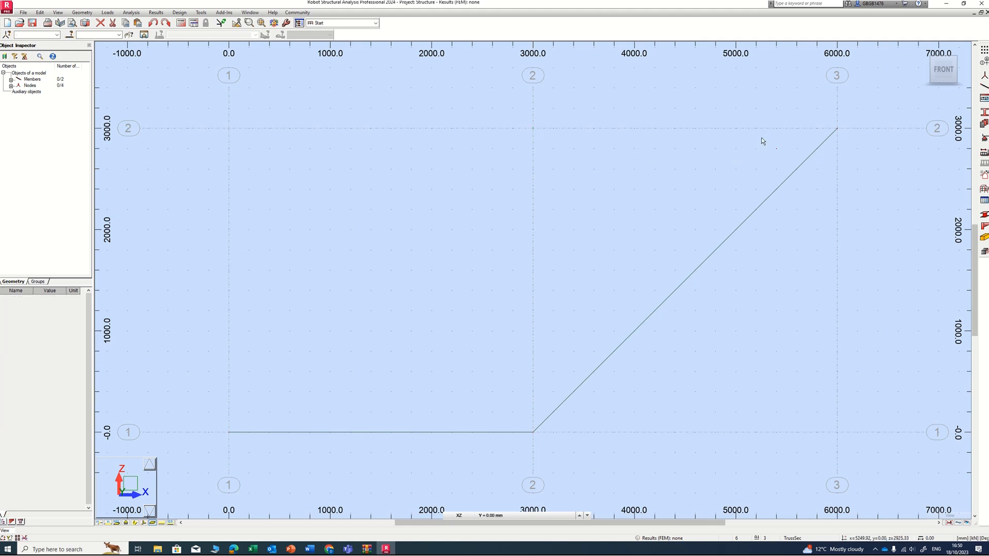
{"action": "left_click_drag", "start_coordinate": [762, 136], "coordinate": [776, 152]}
{"action": "left_click", "coordinate": [787, 159]}
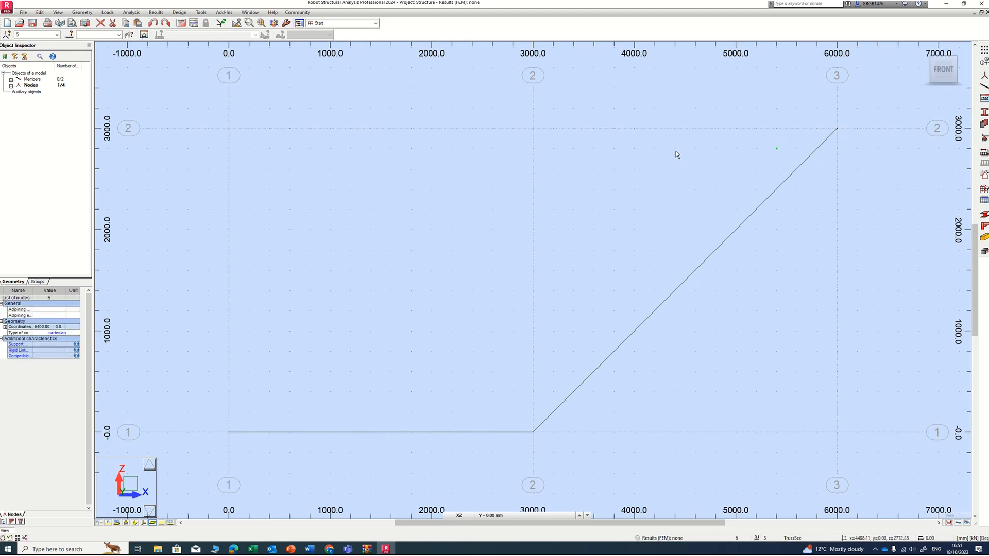
{"action": "key", "text": "Delete"}
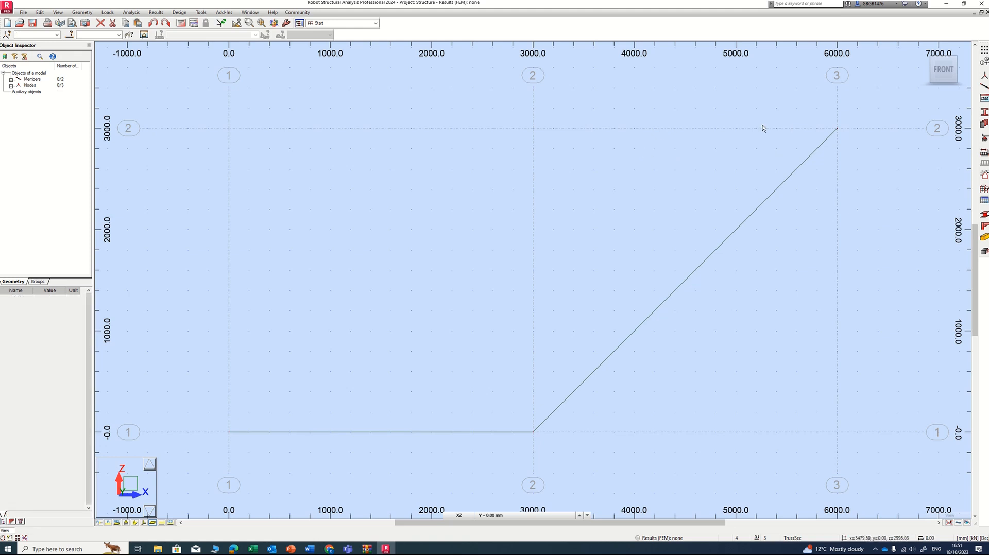
- Add a horizontal upper TrussSec member from (3000, 3000) to (6000, 3000)
{"action": "left_click", "coordinate": [983, 88]}
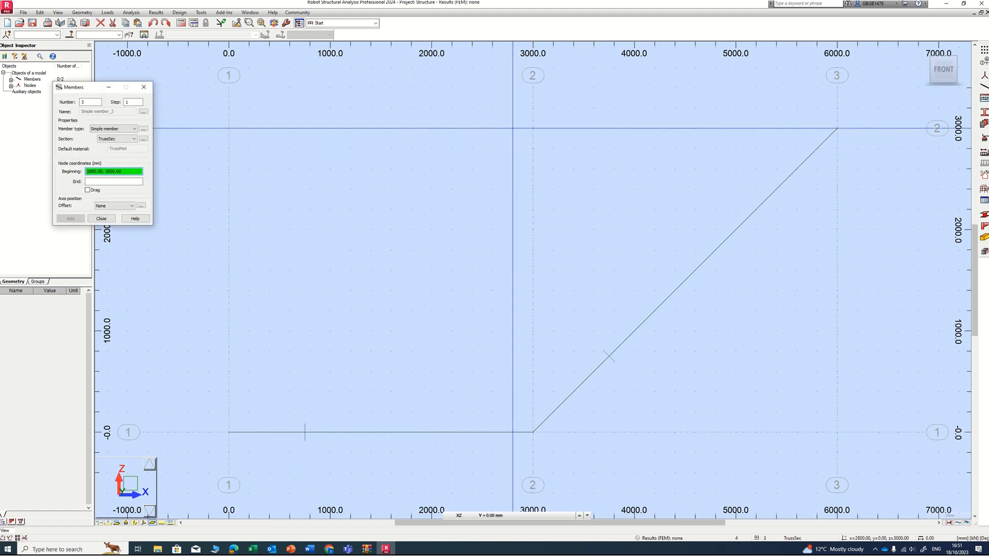
{"action": "left_click", "coordinate": [533, 128]}
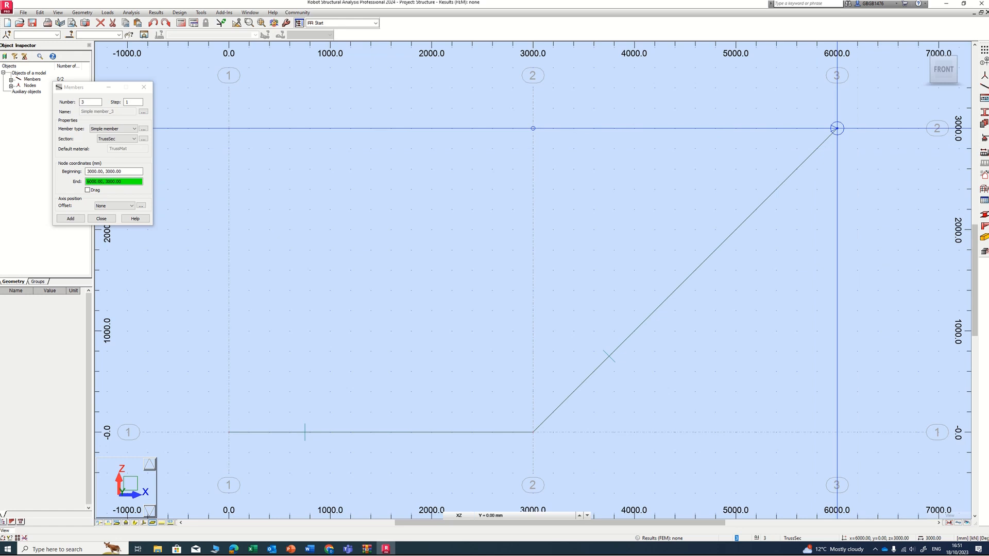
{"action": "left_click", "coordinate": [837, 129]}
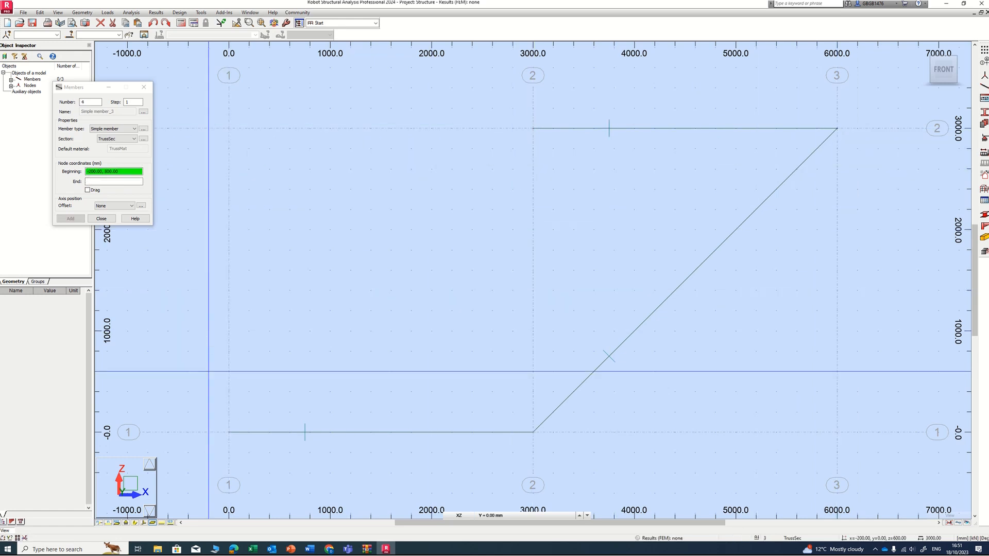
- Add a diagonal member from (0, 0) to (3000, 3000) and a vertical member from (3000, 0) to (3000, 3000)
{"action": "left_click", "coordinate": [229, 433]}
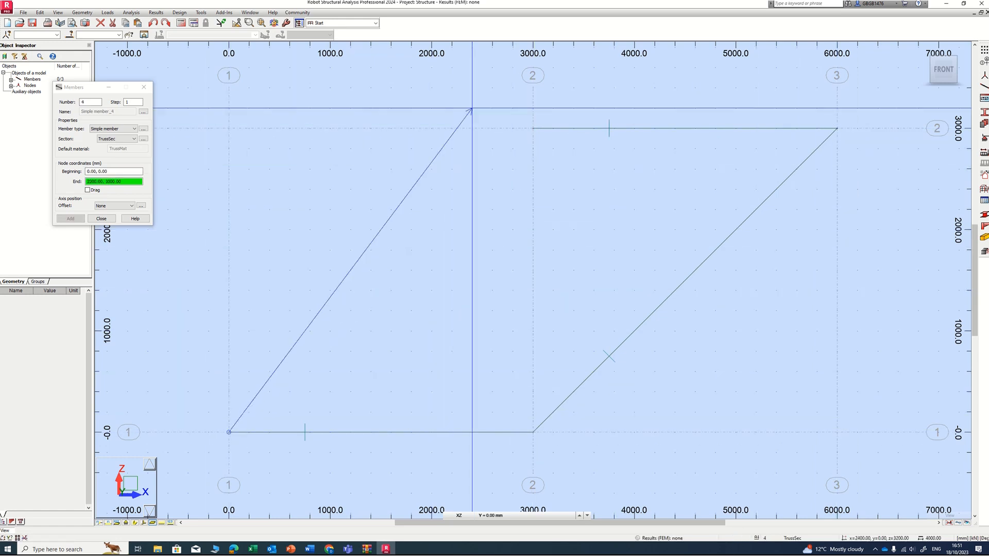
{"action": "left_click", "coordinate": [533, 128]}
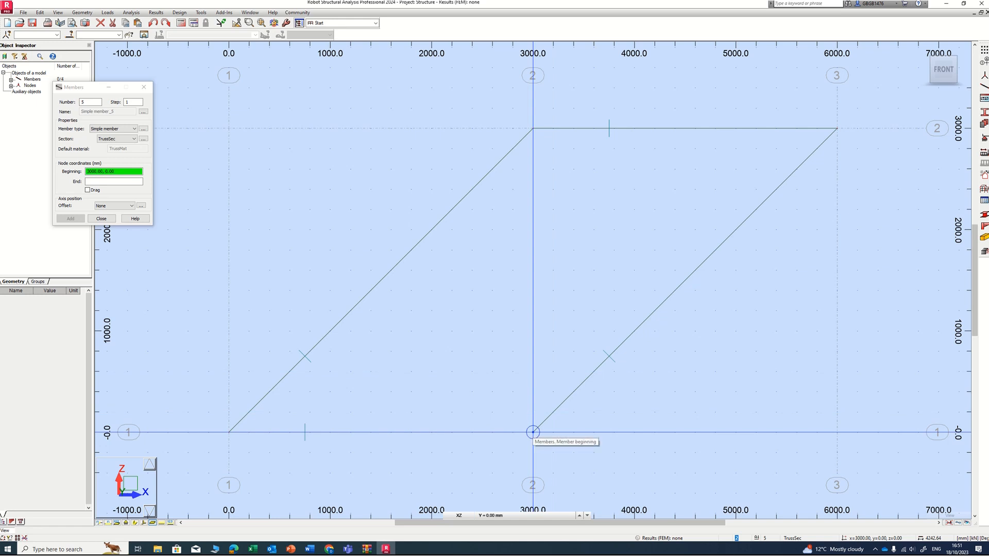
{"action": "left_click", "coordinate": [533, 432]}
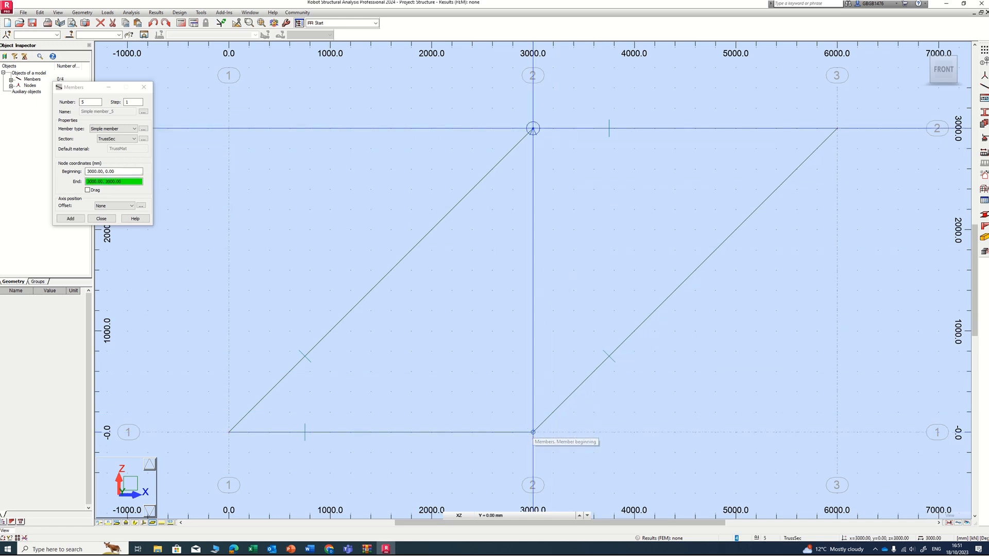
{"action": "left_click", "coordinate": [533, 129]}
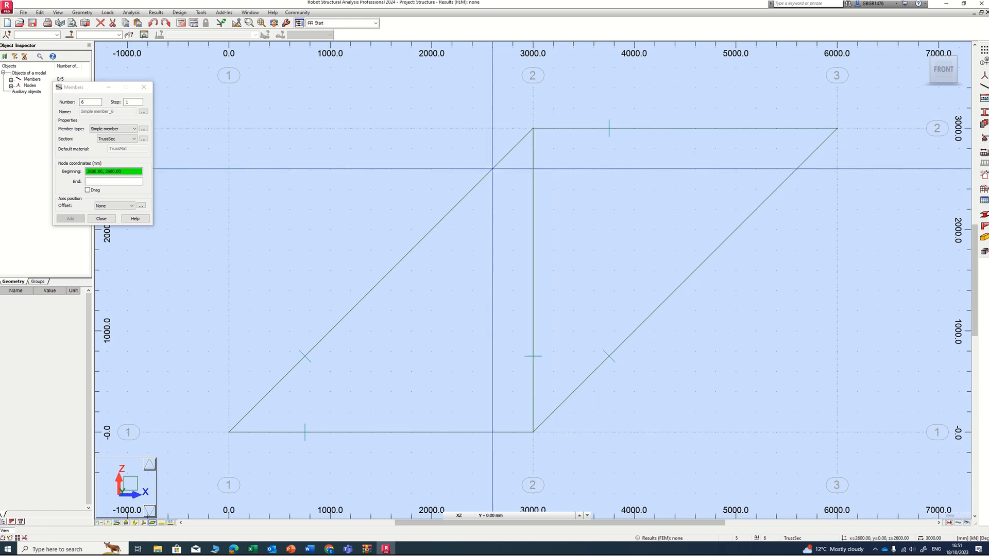
- Display the node numbers and member numbers on the truss
{"action": "left_click", "coordinate": [98, 524]}
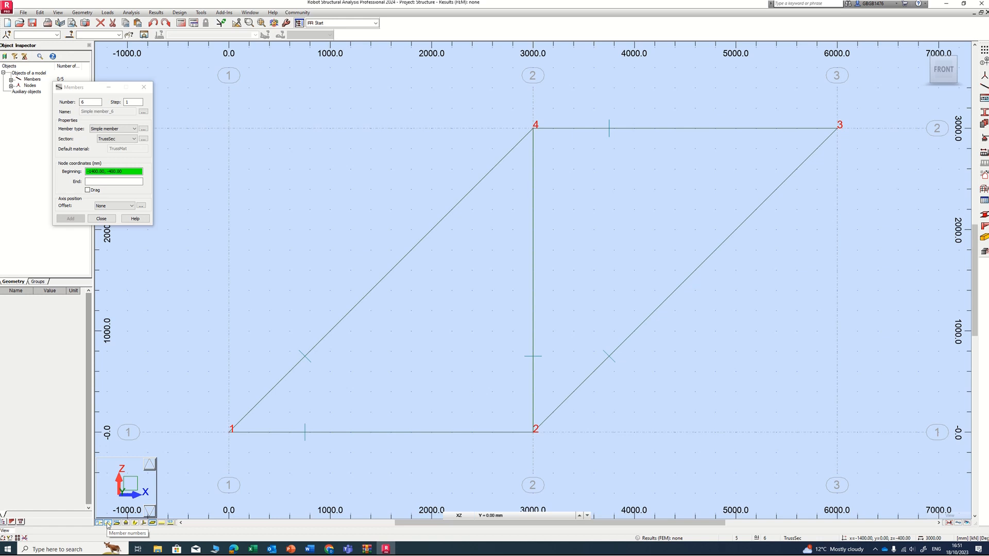
{"action": "left_click", "coordinate": [108, 523]}
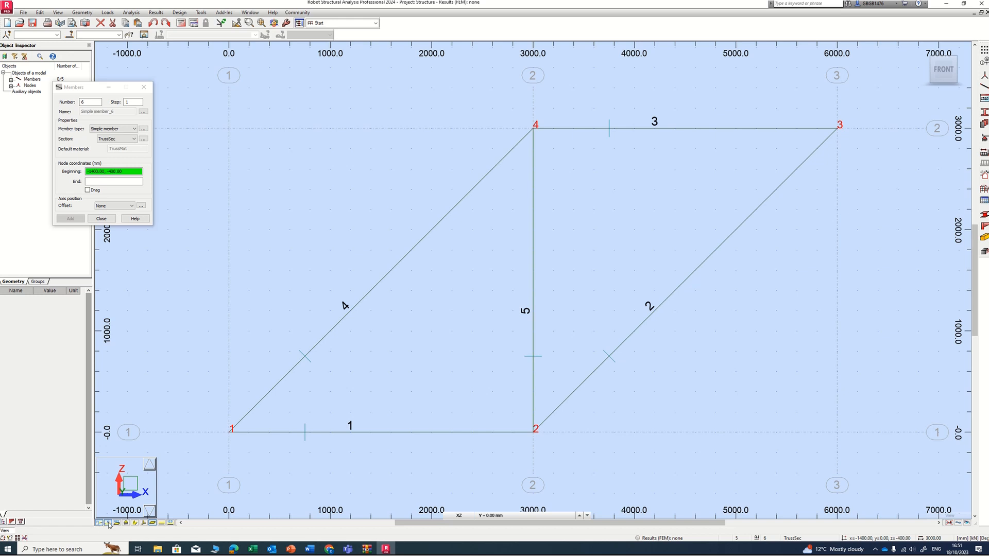
- Inspect the truss members' section shapes in 3D, and restore the XZ view with the shapes hidden
{"action": "left_click", "coordinate": [135, 523]}
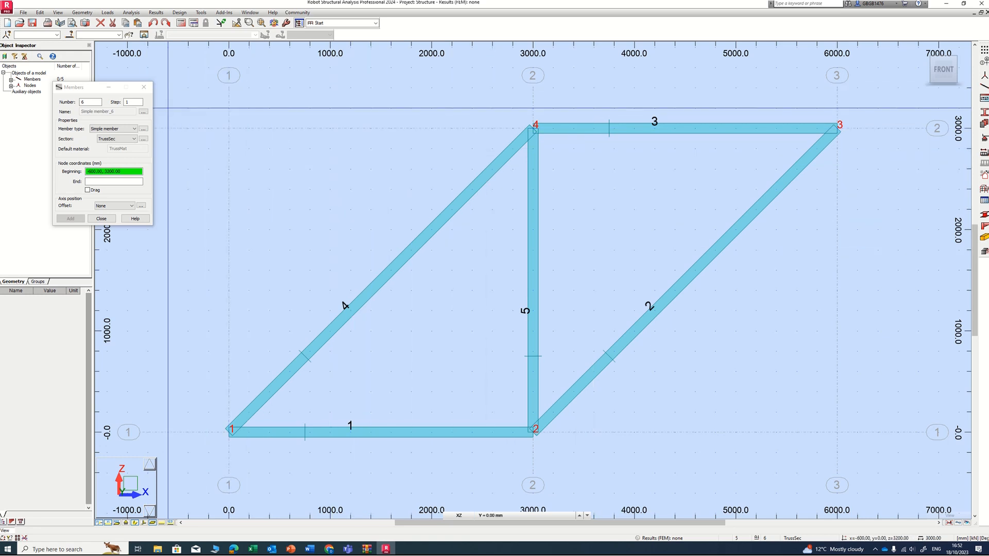
{"action": "left_click", "coordinate": [146, 88]}
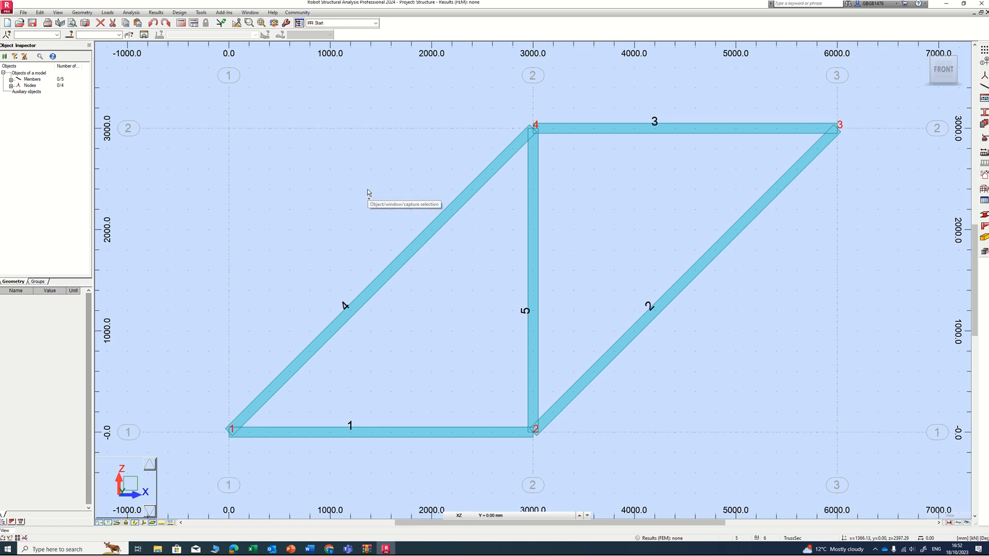
{"action": "middle_click_drag", "start_coordinate": [367, 190], "coordinate": [334, 212], "text": "shift"}
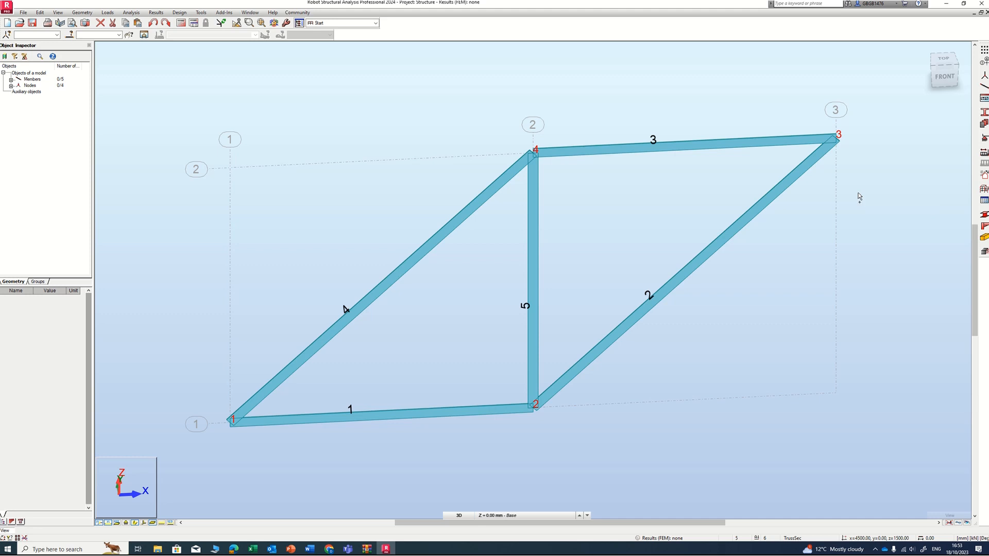
{"action": "middle_click_drag", "start_coordinate": [859, 194], "coordinate": [656, 215], "text": "shift"}
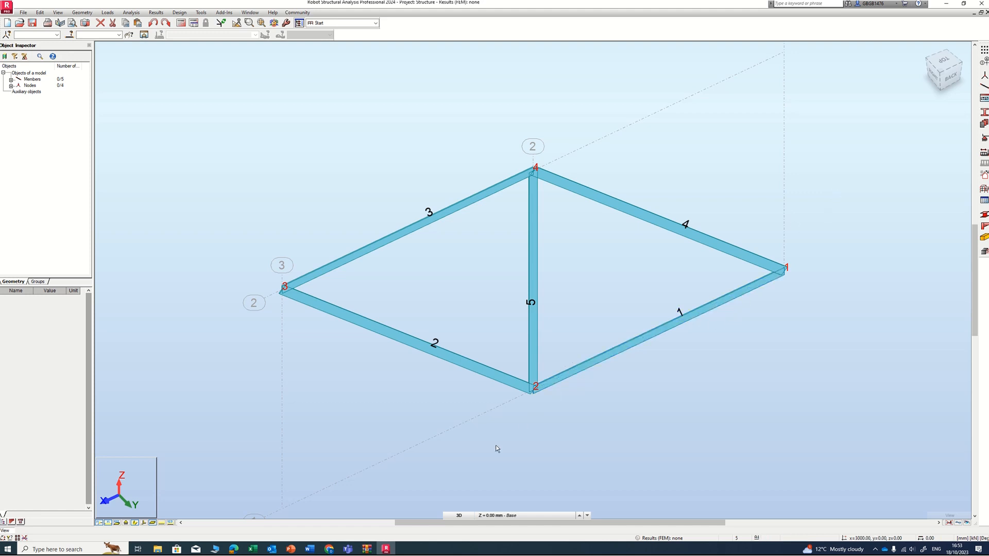
{"action": "left_click", "coordinate": [457, 516]}
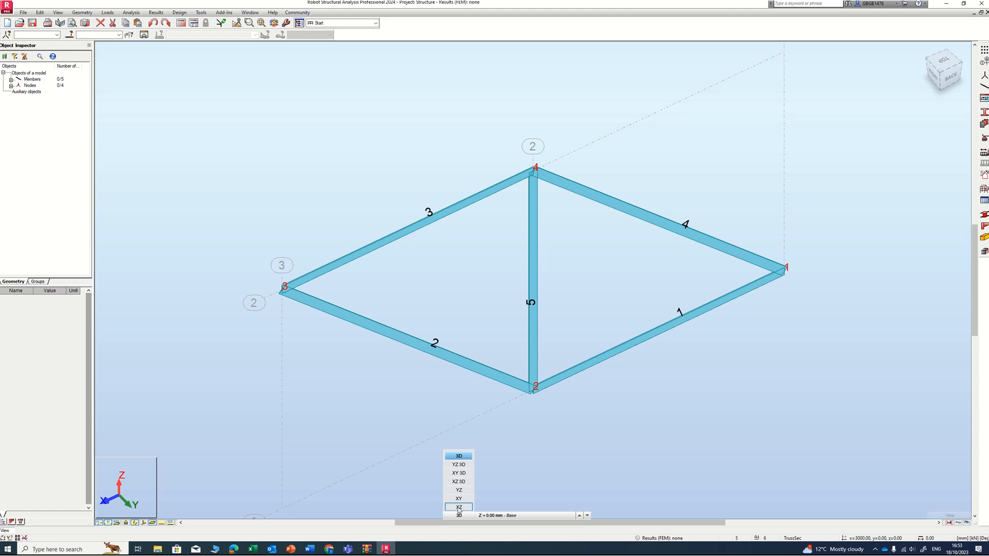
{"action": "left_click", "coordinate": [460, 507]}
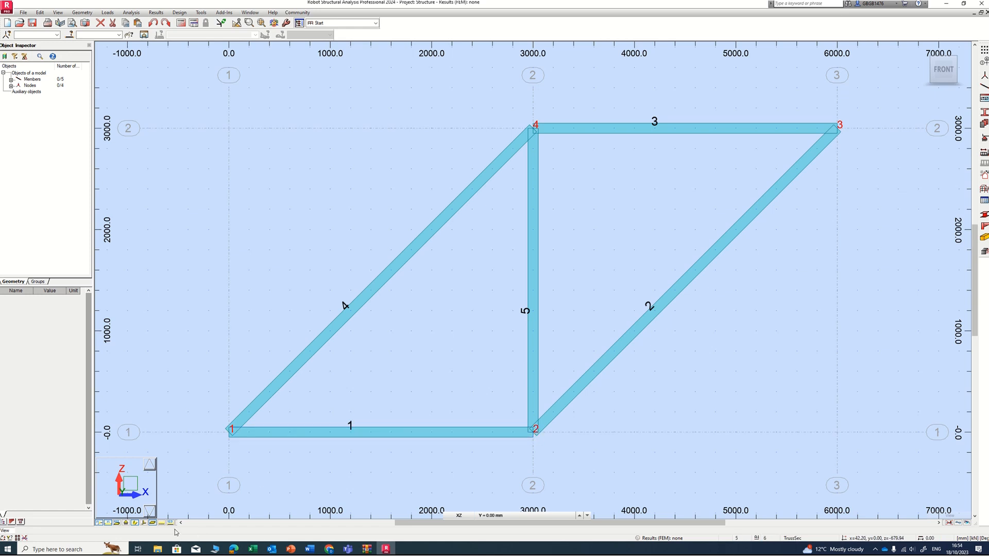
{"action": "left_click", "coordinate": [134, 523]}
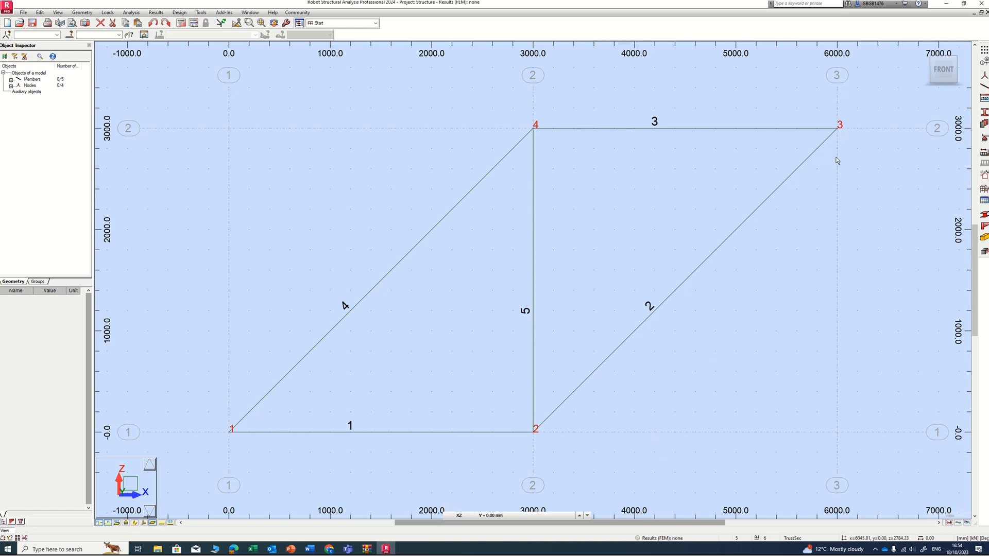
- Assign Fixed supports to nodes 1 and 2 at the base of the truss and close the supports dialog
{"action": "left_click", "coordinate": [985, 139]}
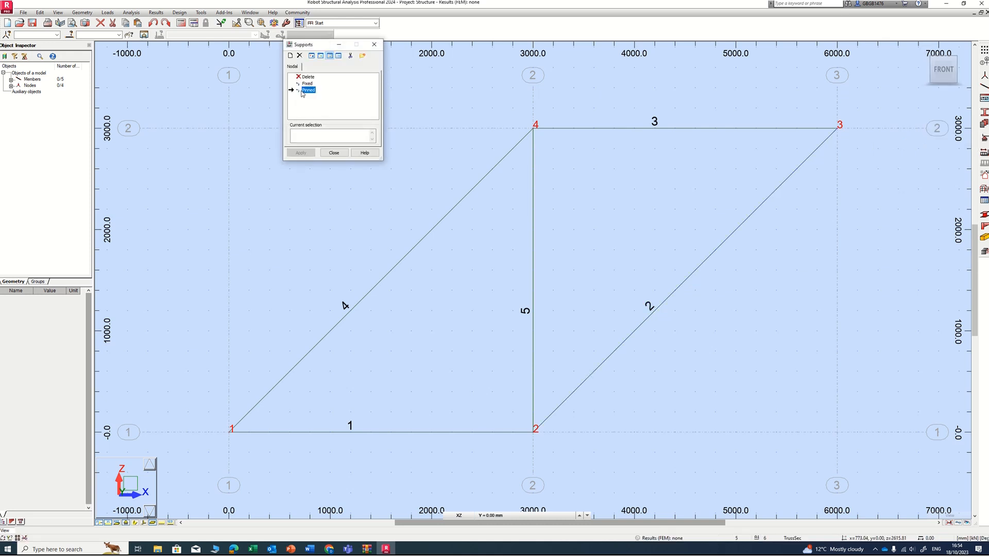
{"action": "left_click", "coordinate": [306, 83]}
{"action": "left_click", "coordinate": [310, 84]}
{"action": "left_click", "coordinate": [298, 85]}
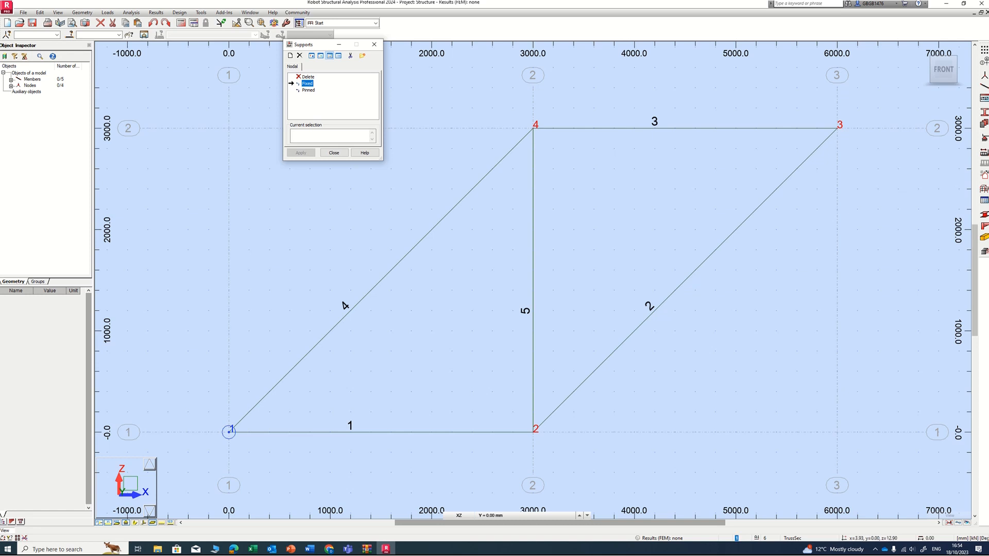
{"action": "left_click", "coordinate": [229, 432]}
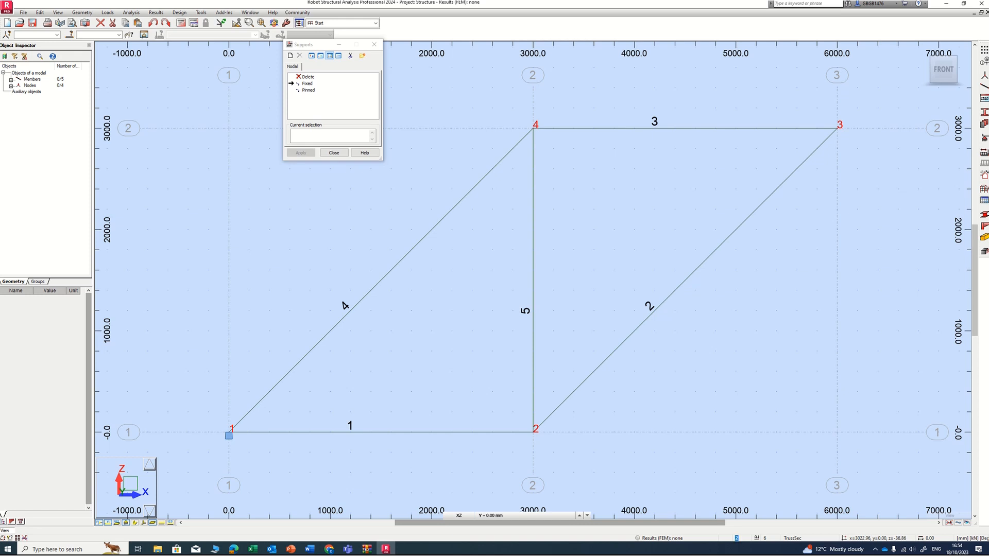
{"action": "left_click", "coordinate": [534, 432]}
{"action": "left_click", "coordinate": [374, 47]}
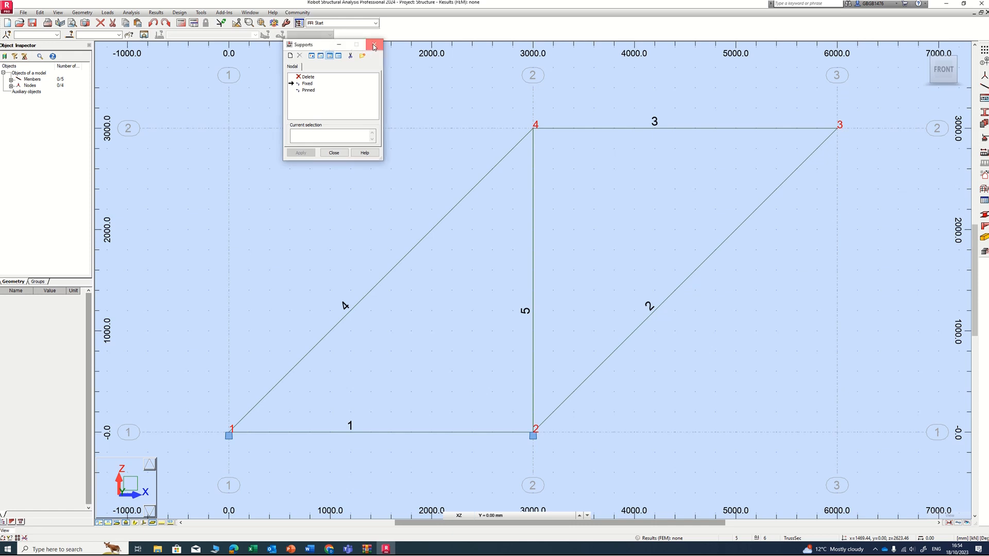
{"action": "left_click", "coordinate": [374, 46]}
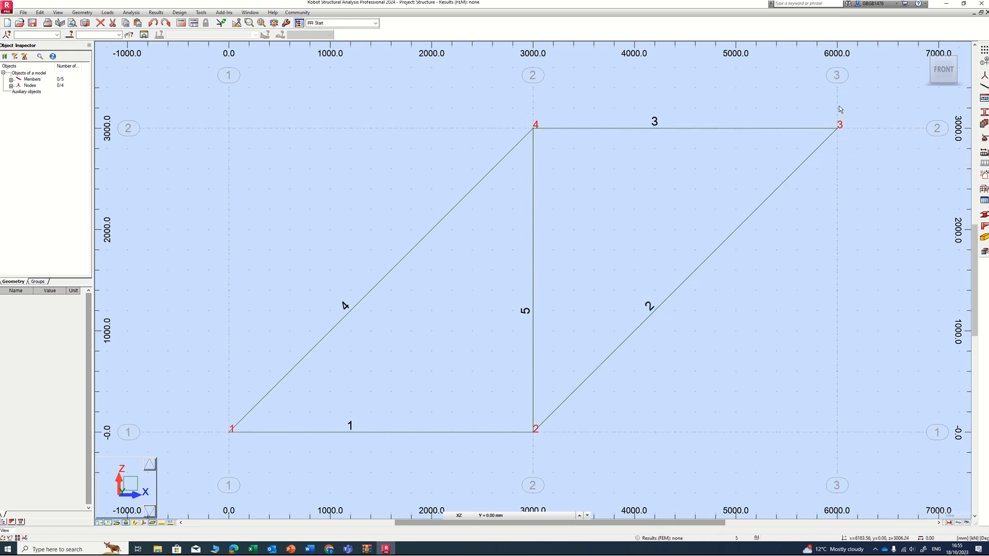
- Define load case 1 named DL1 with dead nature and Structural subnature
{"action": "left_click", "coordinate": [984, 153]}
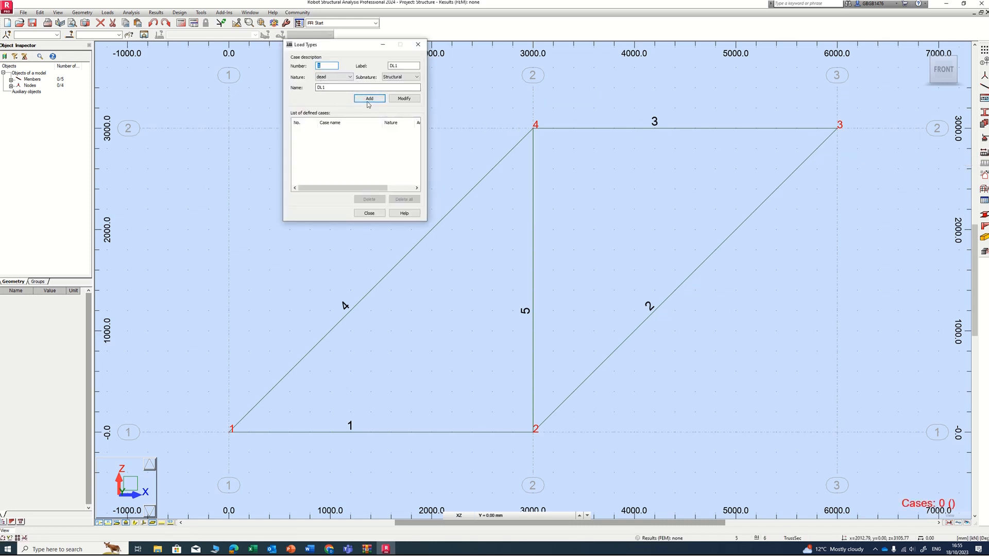
{"action": "left_click_drag", "start_coordinate": [364, 44], "coordinate": [321, 72]}
{"action": "left_click", "coordinate": [330, 129]}
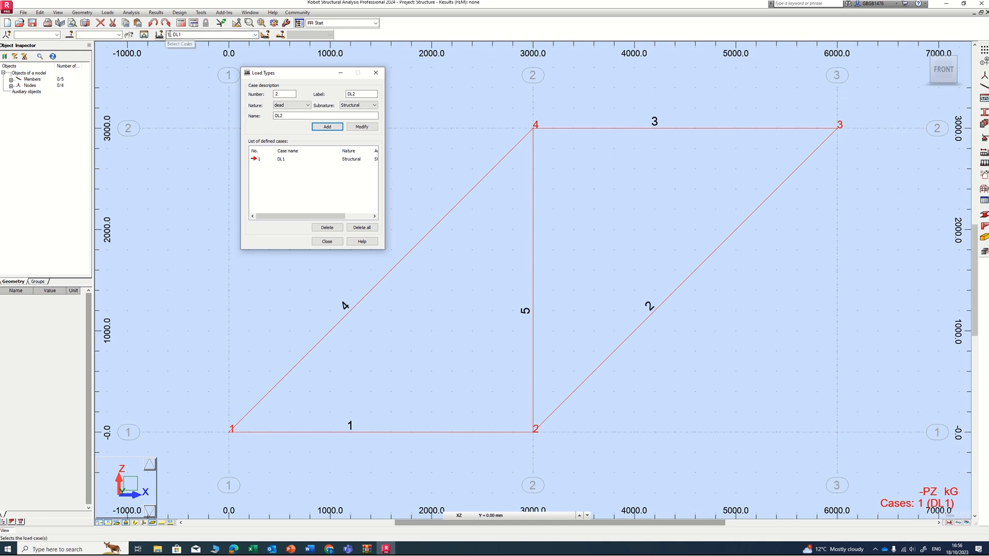
- Select DL1 as the active load case and try to add the case definition again
{"action": "left_click", "coordinate": [255, 36]}
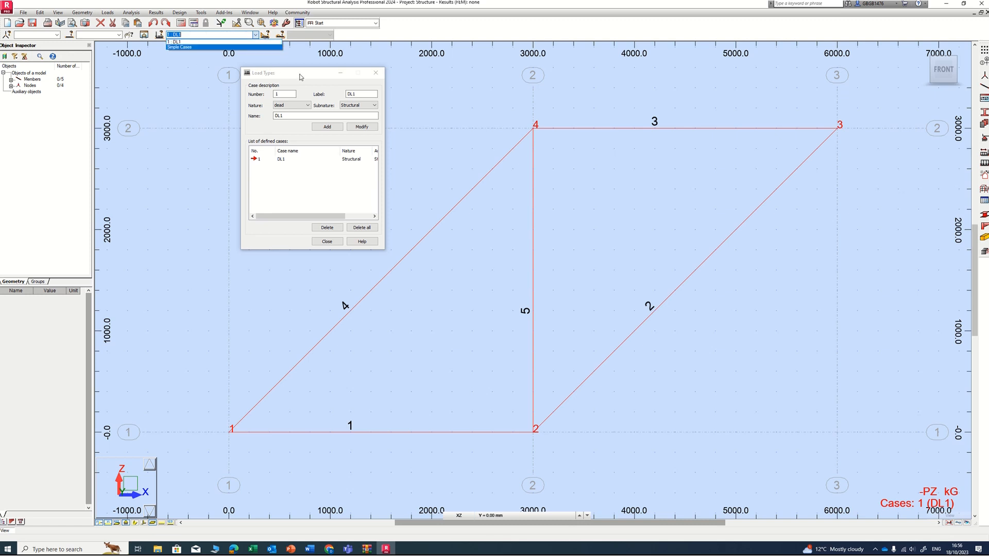
{"action": "left_click", "coordinate": [199, 42]}
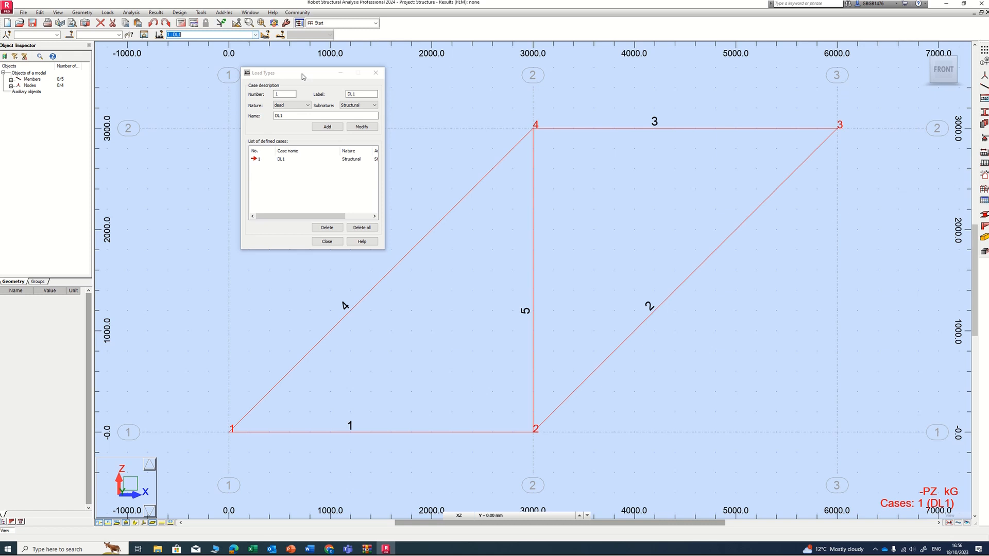
{"action": "left_click", "coordinate": [255, 35]}
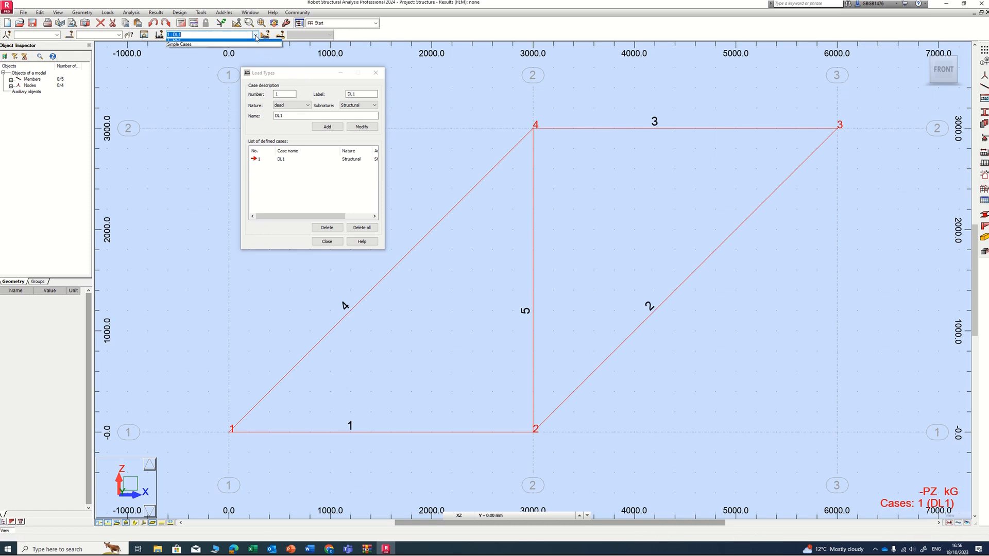
{"action": "left_click", "coordinate": [194, 48]}
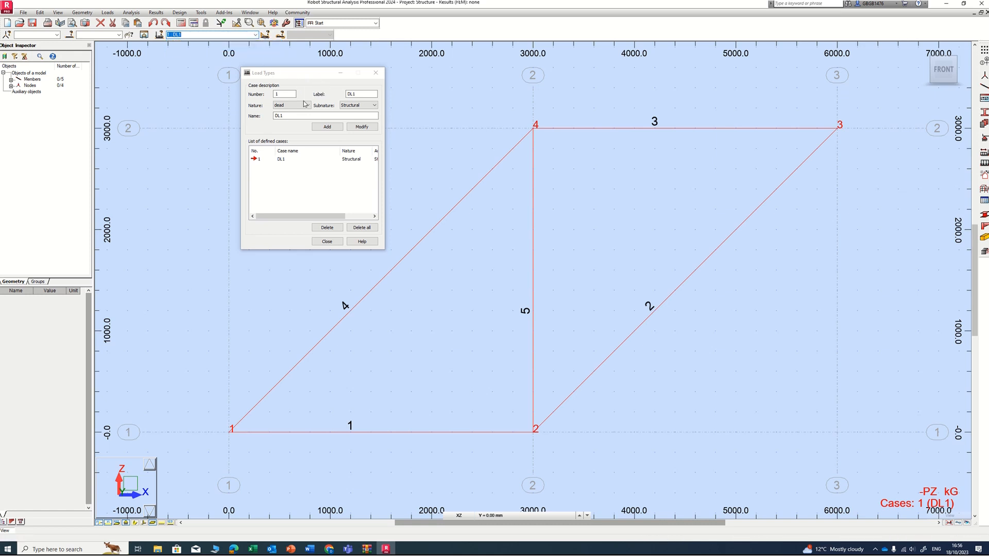
{"action": "left_click", "coordinate": [327, 128]}
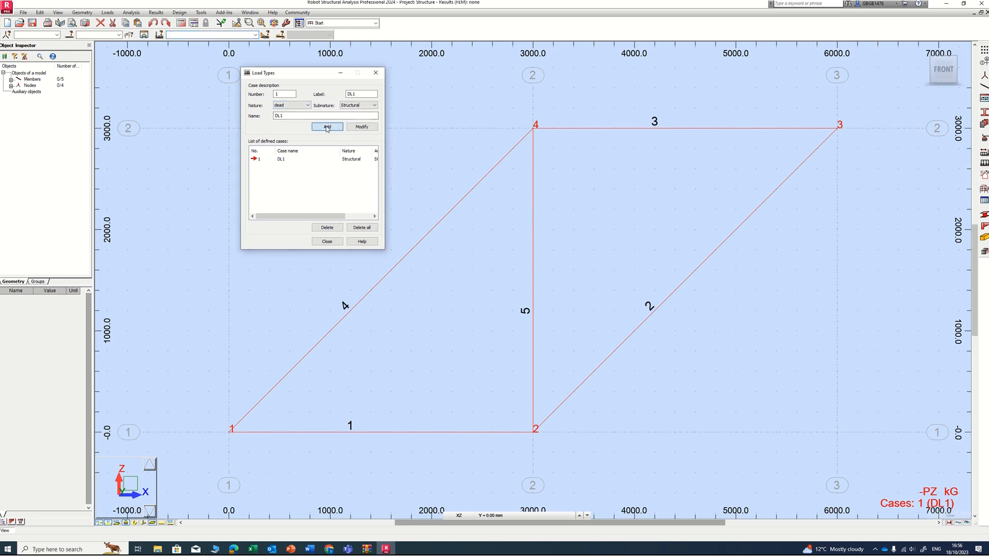
- Add load case 2 named DL2 with dead nature and Structural subnature, and close the load types dialog
{"action": "left_click", "coordinate": [327, 128]}
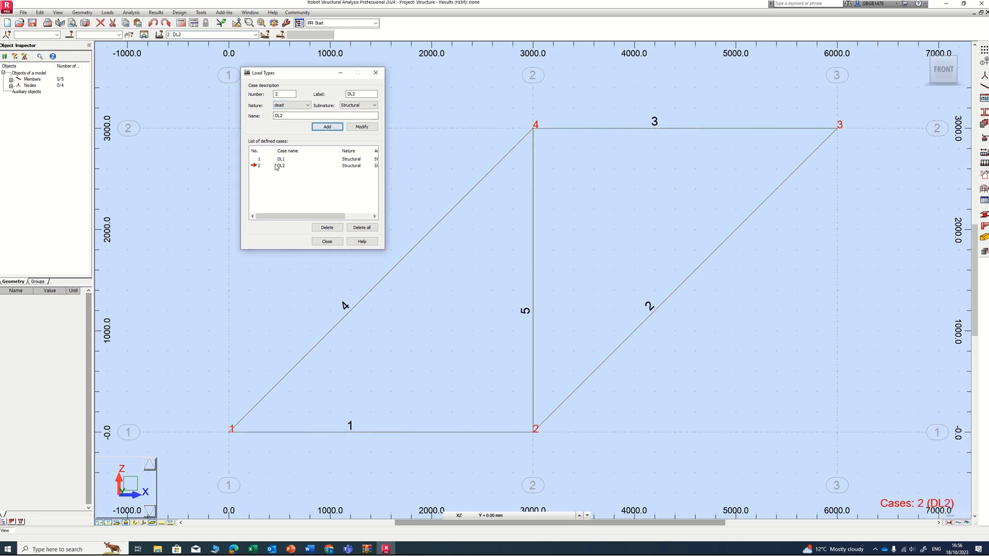
{"action": "left_click", "coordinate": [255, 34]}
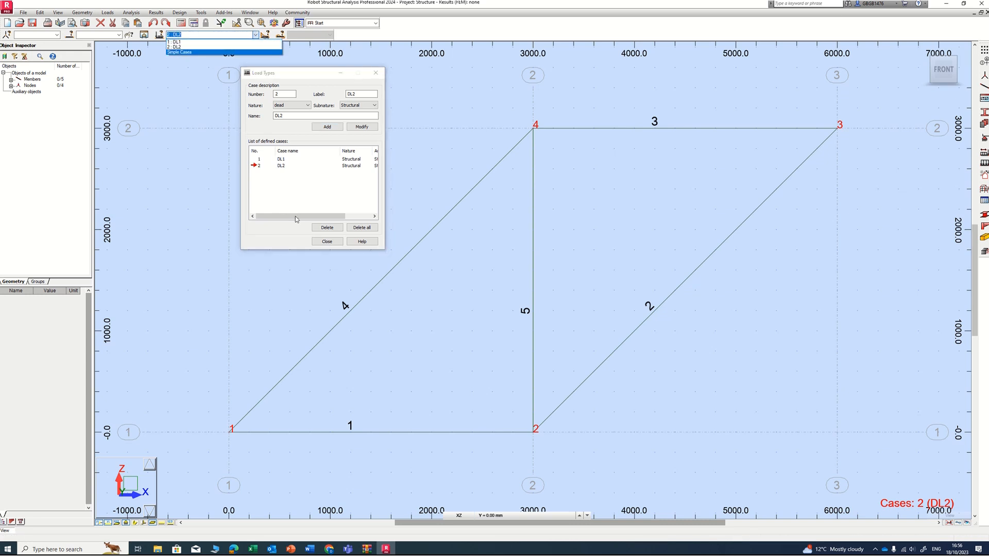
{"action": "left_click", "coordinate": [261, 162]}
{"action": "left_click", "coordinate": [260, 160]}
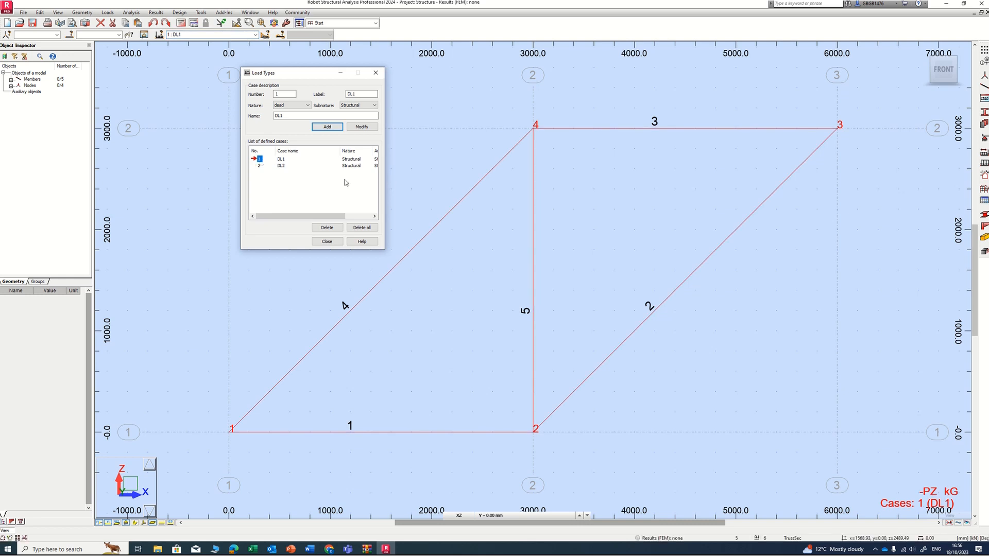
{"action": "left_click", "coordinate": [327, 241]}
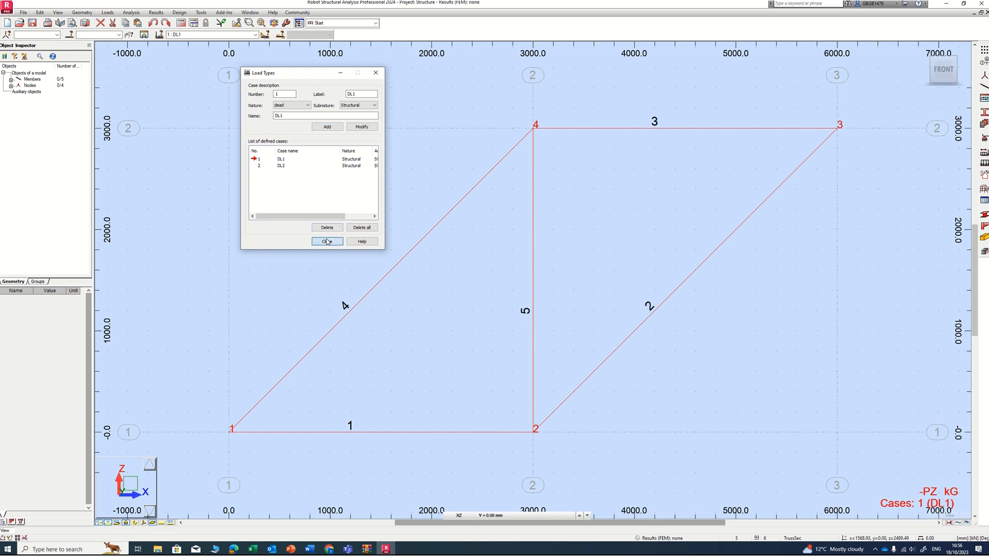
- Apply a 10 kN nodal force in the X direction to node 4 in load case DL1 and display the load values
{"action": "left_click", "coordinate": [255, 34]}
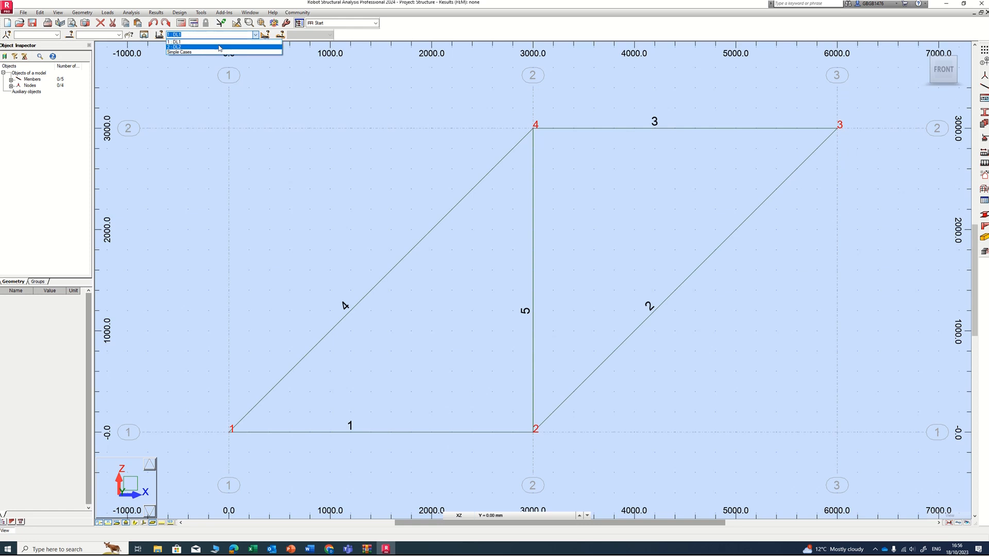
{"action": "left_click", "coordinate": [219, 42]}
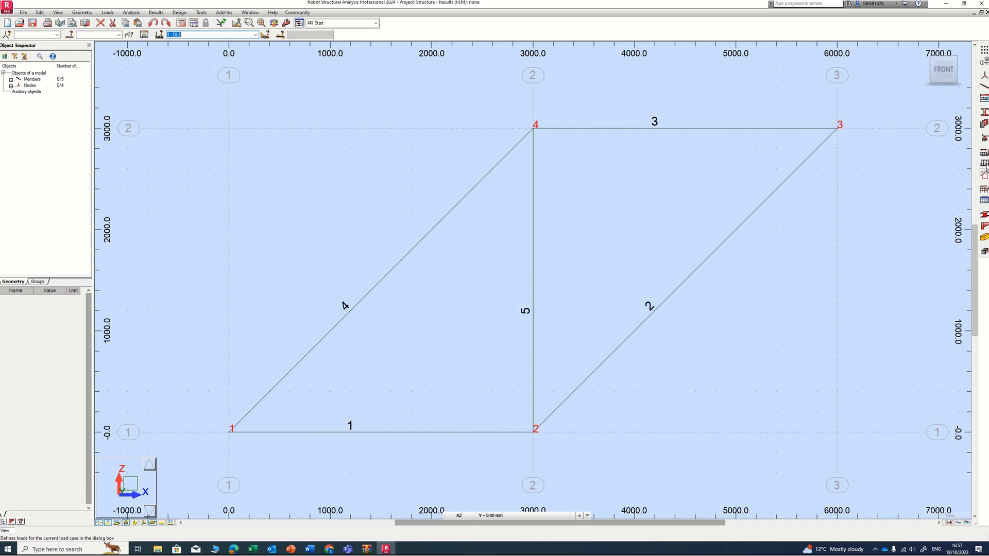
{"action": "left_click", "coordinate": [984, 165]}
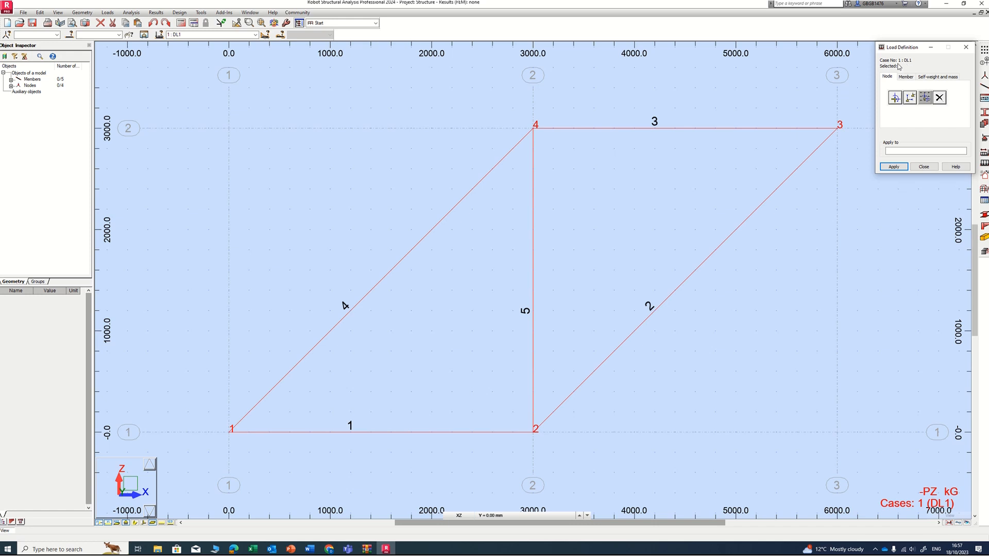
{"action": "left_click", "coordinate": [897, 98]}
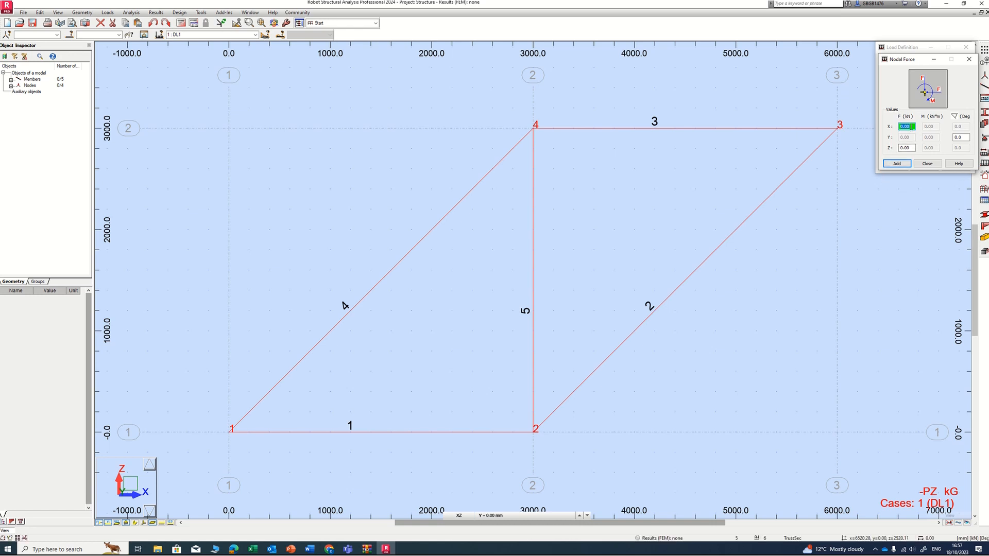
{"action": "left_click", "coordinate": [910, 127]}
{"action": "left_click", "coordinate": [897, 164]}
{"action": "left_click", "coordinate": [895, 167]}
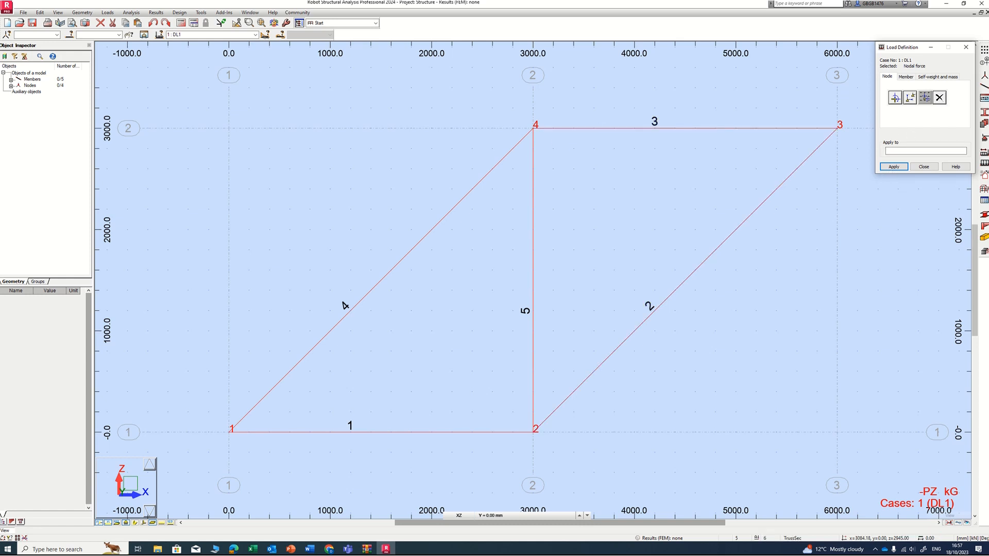
{"action": "left_click", "coordinate": [529, 130]}
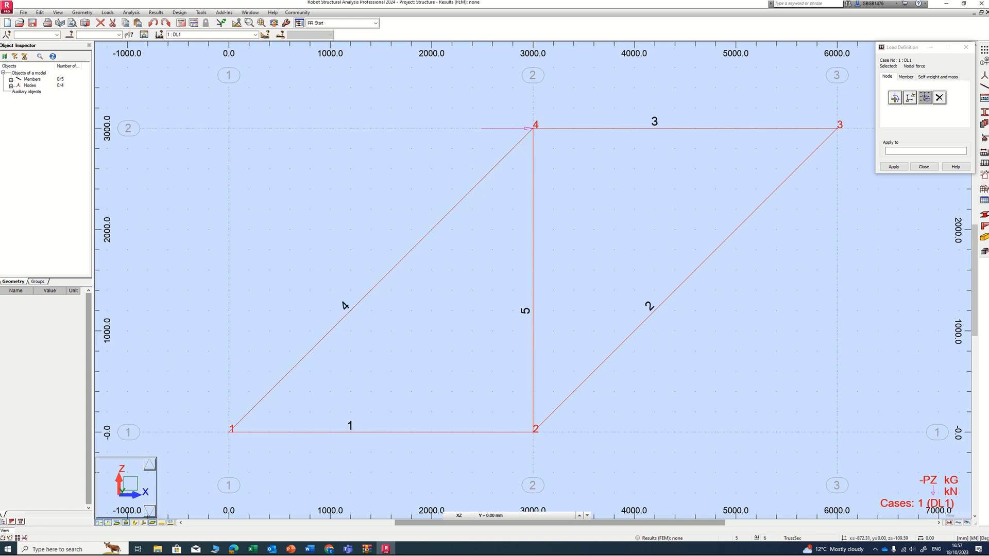
{"action": "left_click", "coordinate": [171, 522]}
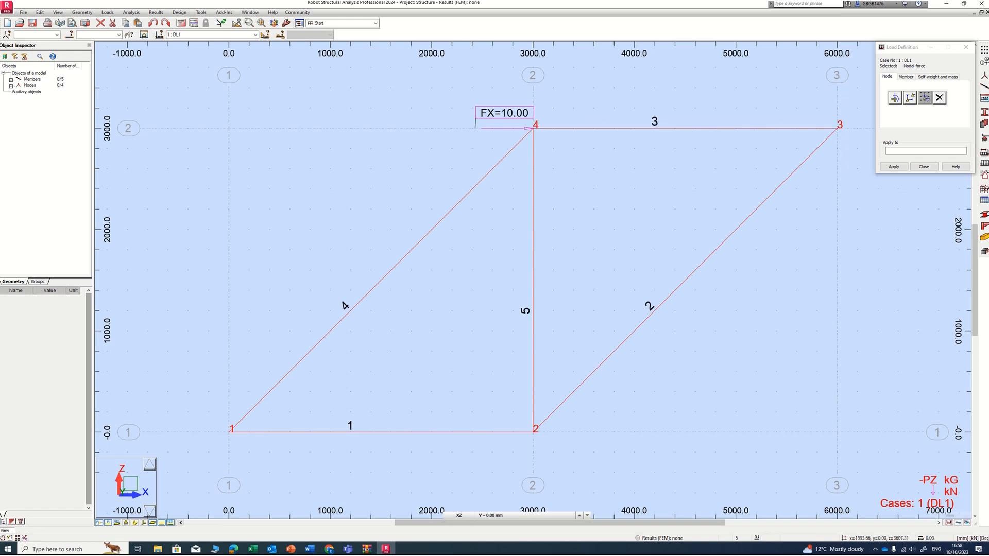
- Apply a nodal force of -10 kN in the Z direction to node 3 in load case DL2 and close the load definition dialog
{"action": "left_click", "coordinate": [256, 35]}
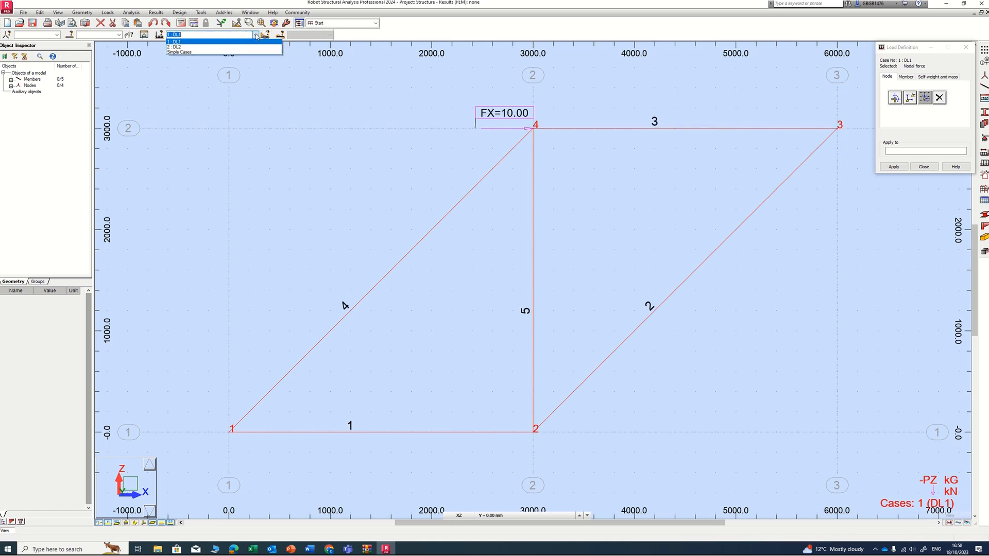
{"action": "left_click", "coordinate": [184, 47]}
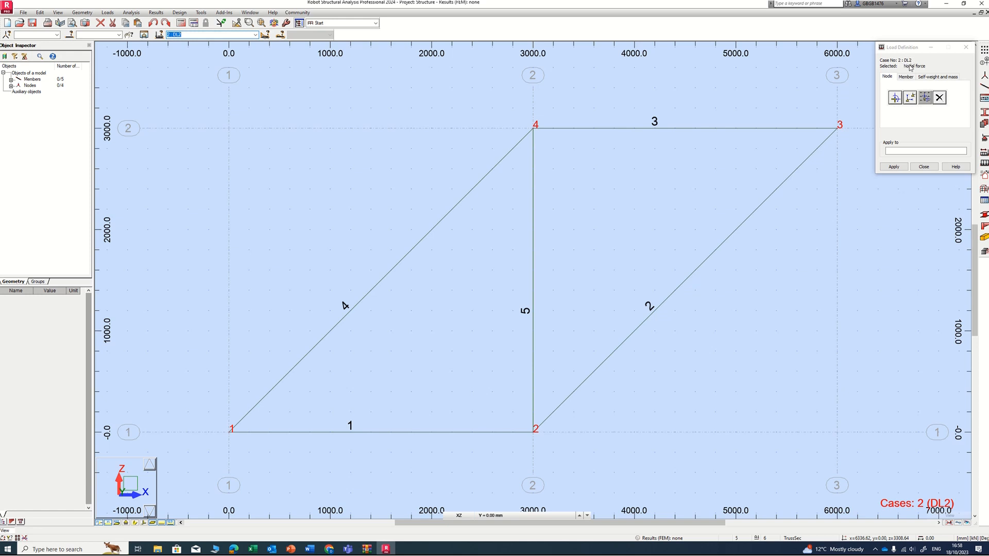
{"action": "left_click", "coordinate": [895, 97]}
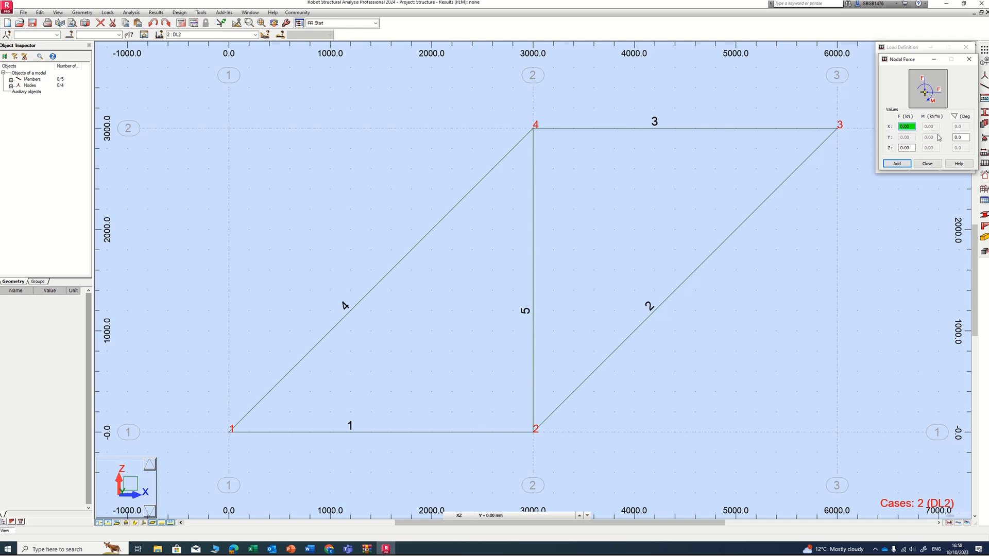
{"action": "double_click", "coordinate": [907, 147]}
{"action": "type", "text": "-10"}
{"action": "left_click", "coordinate": [895, 164]}
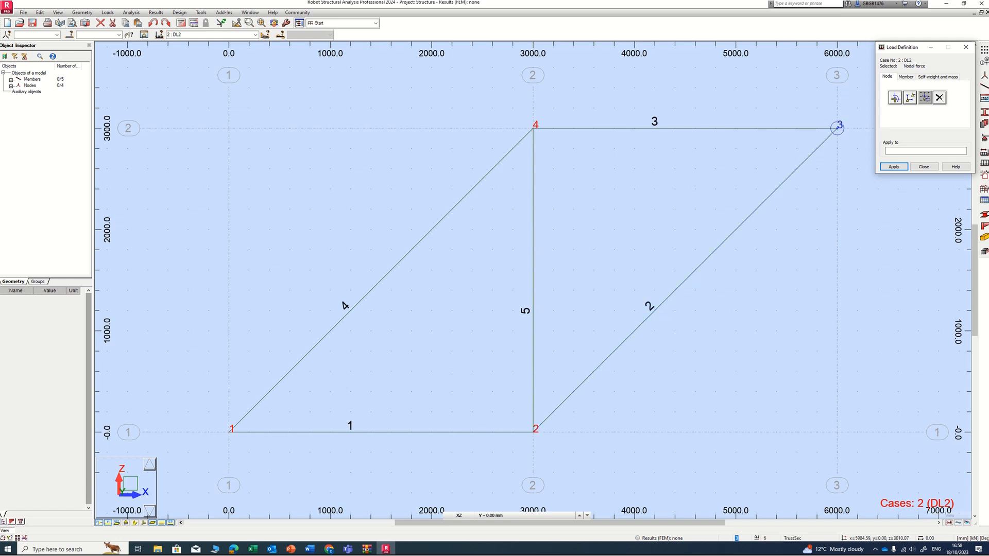
{"action": "left_click", "coordinate": [837, 128]}
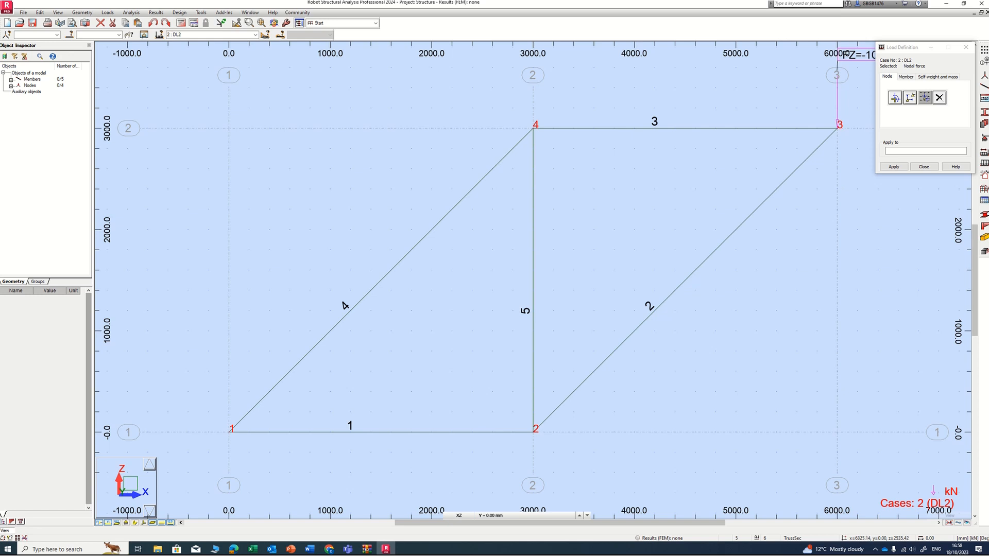
{"action": "left_click_drag", "start_coordinate": [920, 50], "coordinate": [916, 103]}
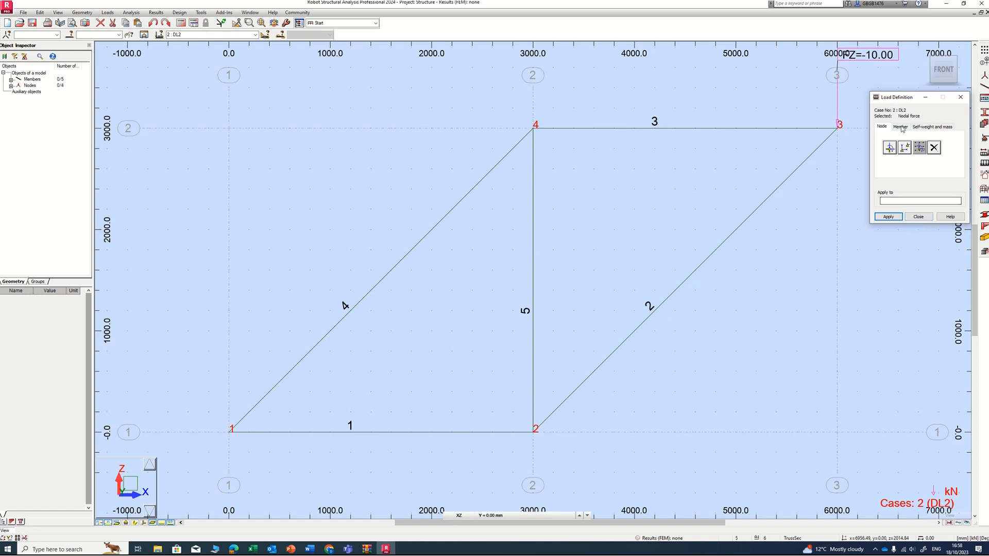
{"action": "left_click", "coordinate": [918, 217]}
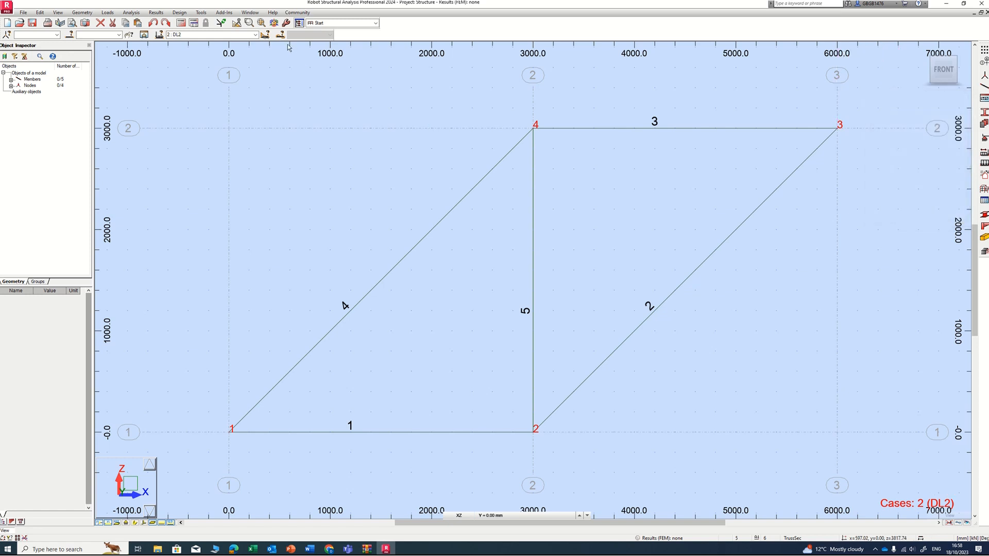
- Switch between load cases DL1 and DL2 and turn the load symbols back on in the view
{"action": "left_click", "coordinate": [248, 35]}
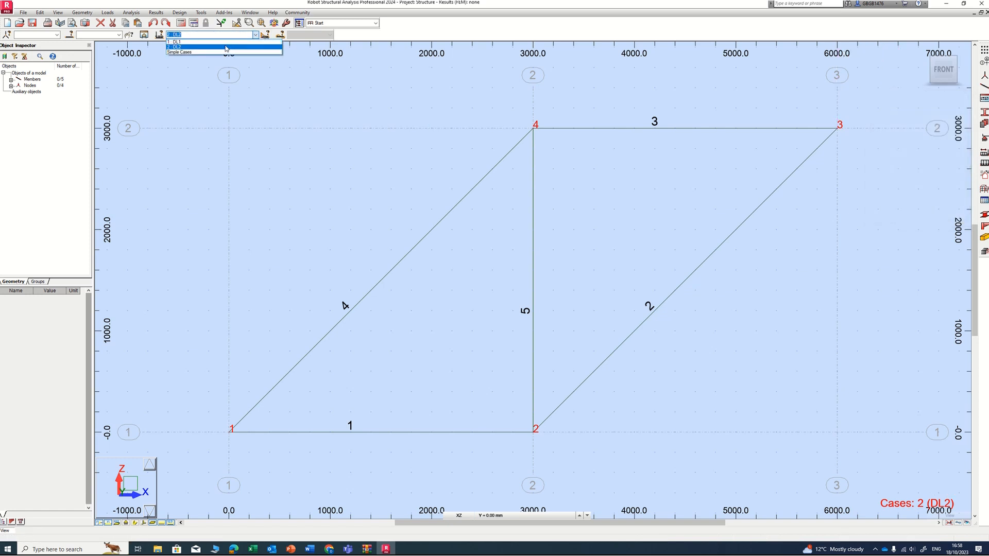
{"action": "left_click", "coordinate": [225, 43]}
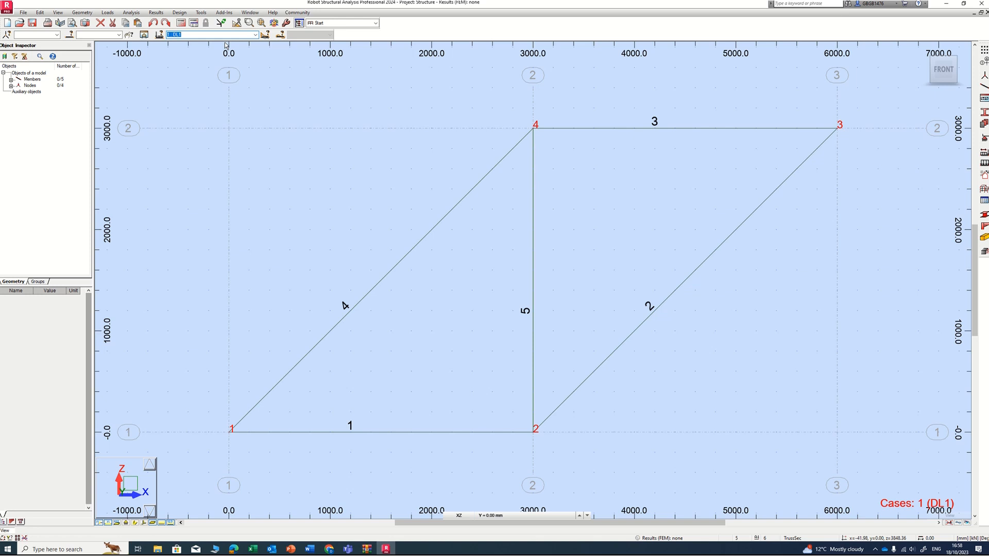
{"action": "left_click", "coordinate": [255, 35]}
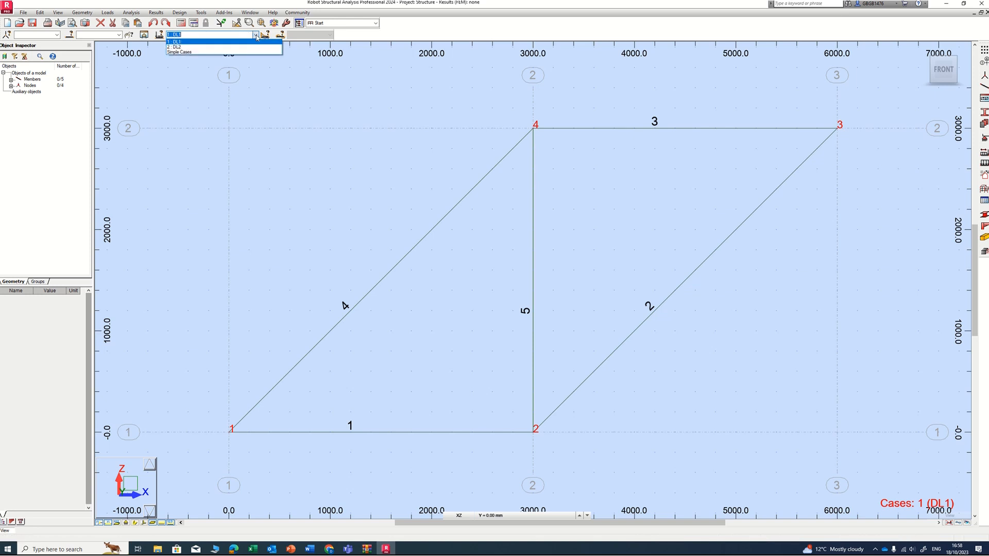
{"action": "left_click", "coordinate": [195, 47]}
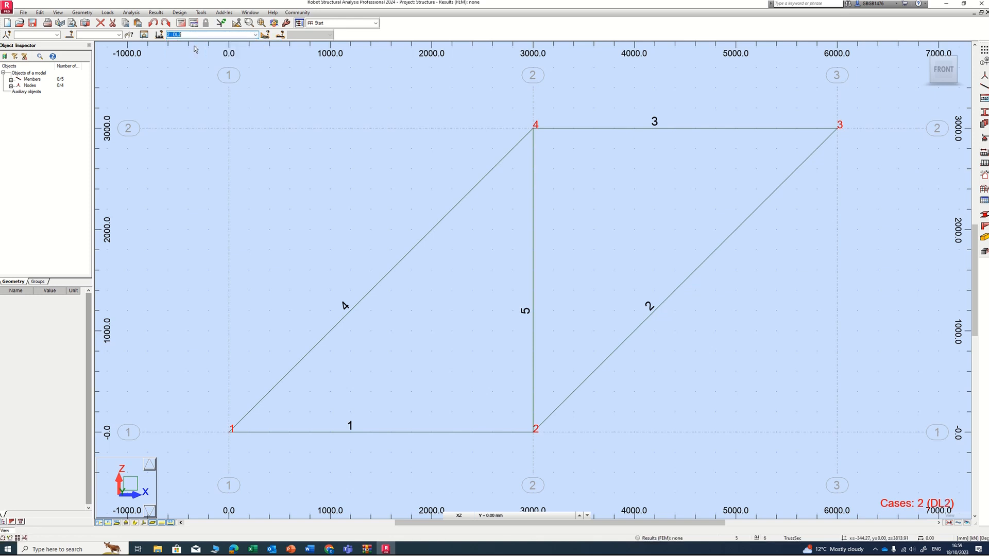
{"action": "left_click", "coordinate": [256, 35]}
{"action": "left_click", "coordinate": [227, 47]}
{"action": "left_click", "coordinate": [162, 525]}
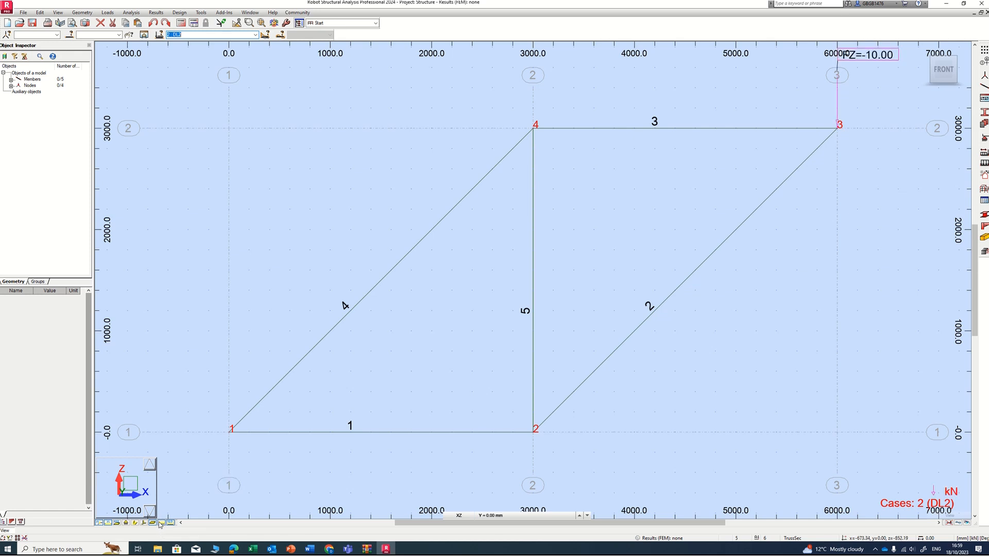
- Review the nodal loads of DL1 and DL2 by switching the active case and toggling the load symbols
{"action": "left_click", "coordinate": [247, 33]}
{"action": "left_click", "coordinate": [255, 34]}
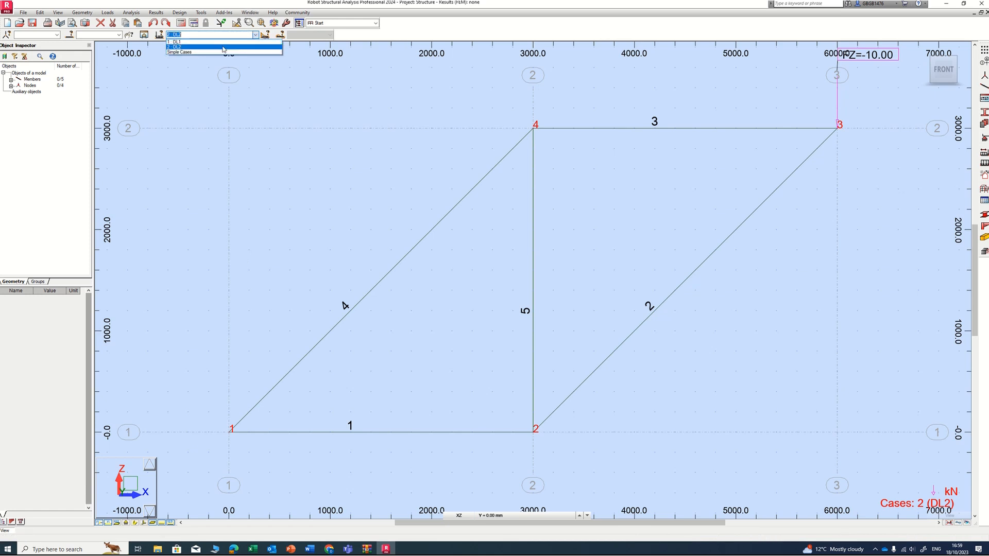
{"action": "left_click", "coordinate": [218, 45]}
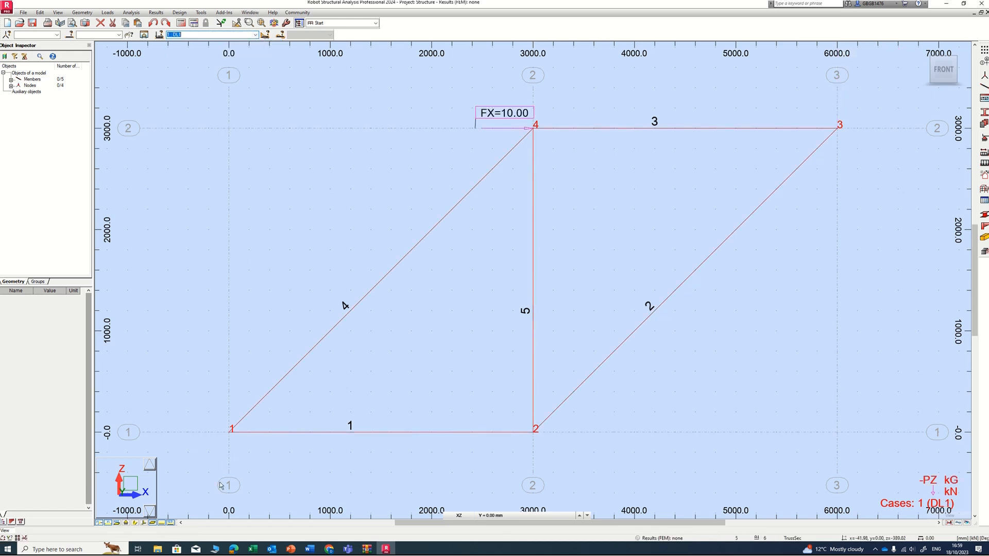
{"action": "left_click", "coordinate": [161, 523]}
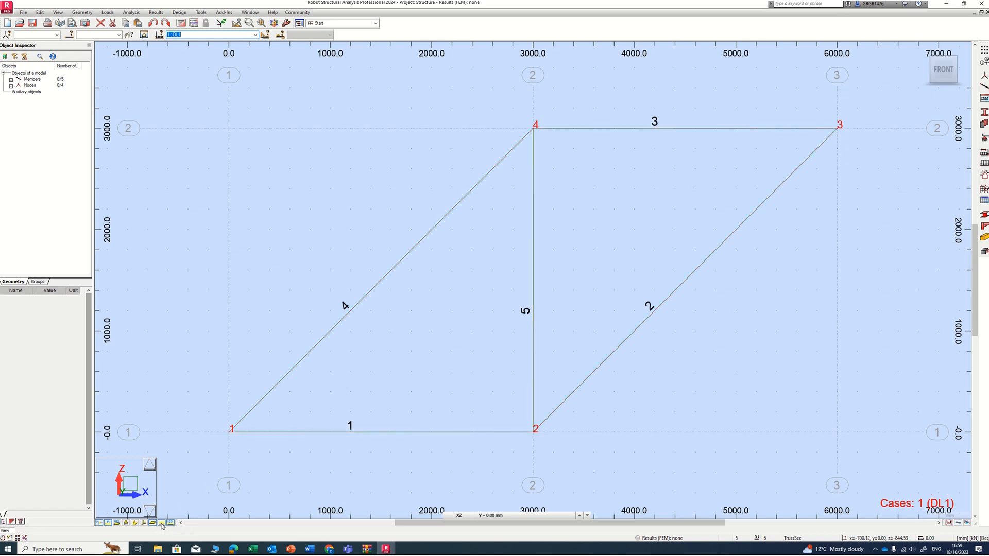
{"action": "left_click", "coordinate": [161, 523]}
{"action": "left_click", "coordinate": [162, 523]}
{"action": "left_click", "coordinate": [161, 523]}
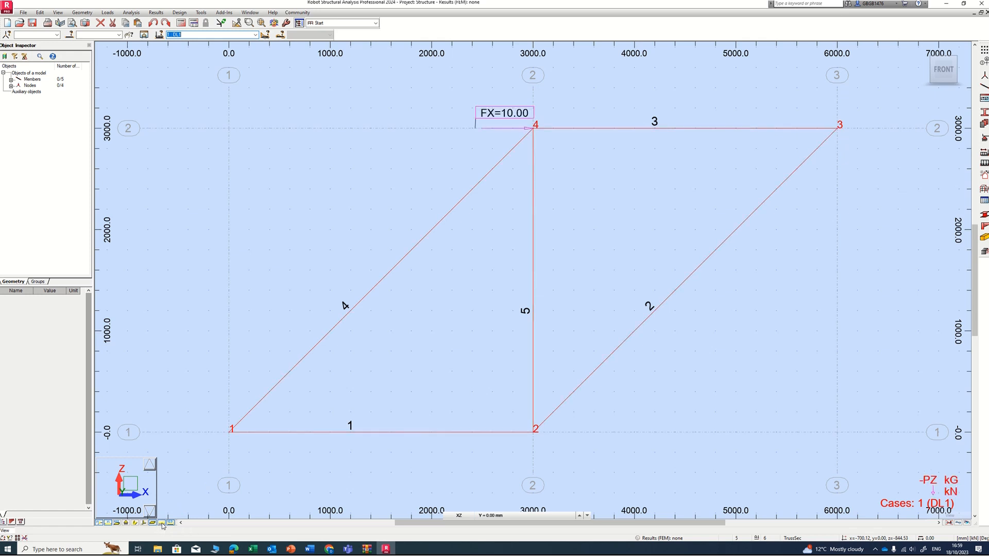
{"action": "left_click", "coordinate": [162, 523]}
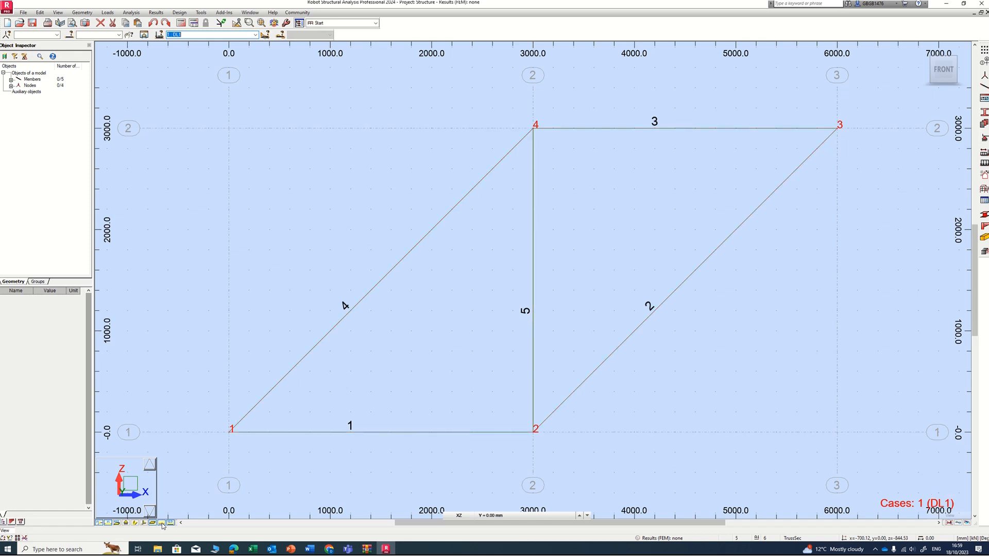
{"action": "left_click", "coordinate": [161, 523]}
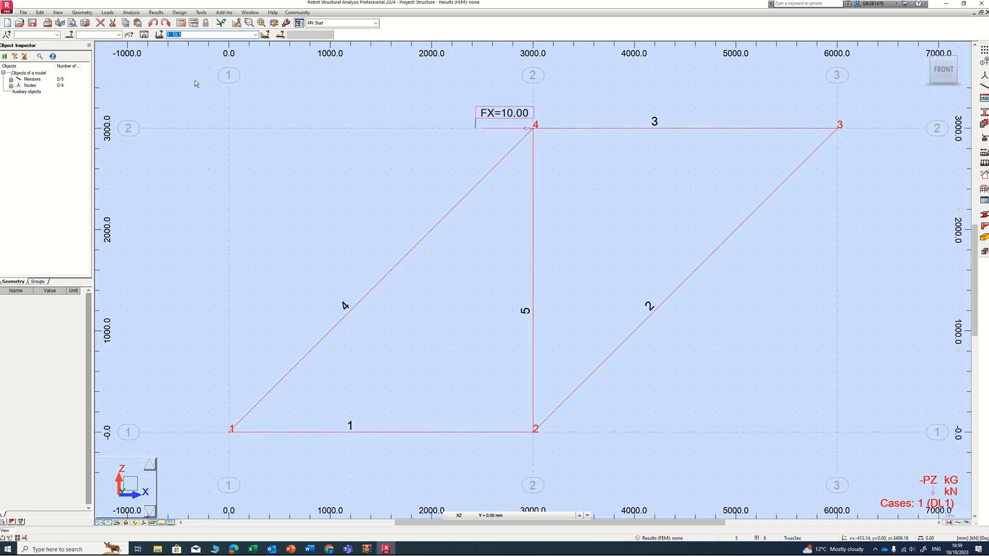
{"action": "left_click", "coordinate": [253, 35]}
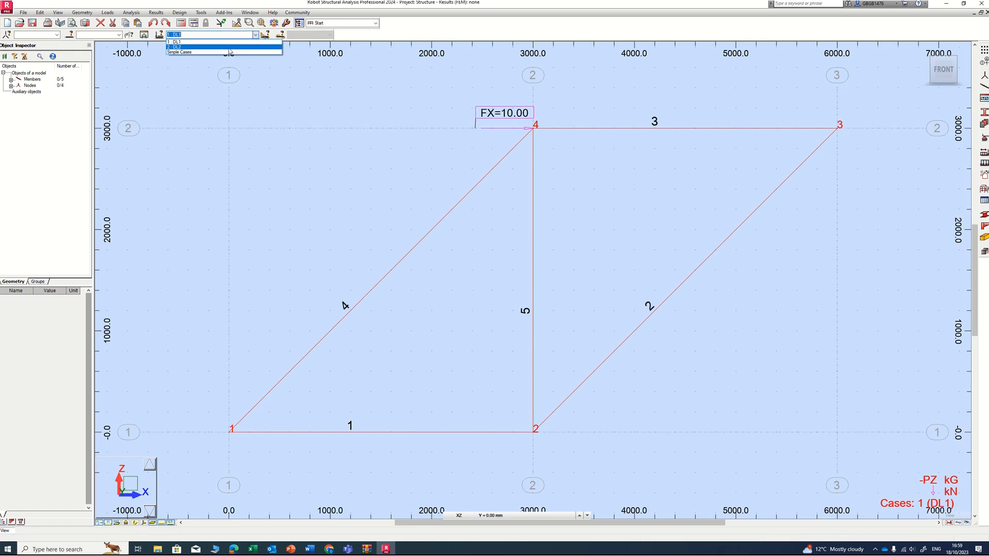
{"action": "left_click", "coordinate": [246, 47]}
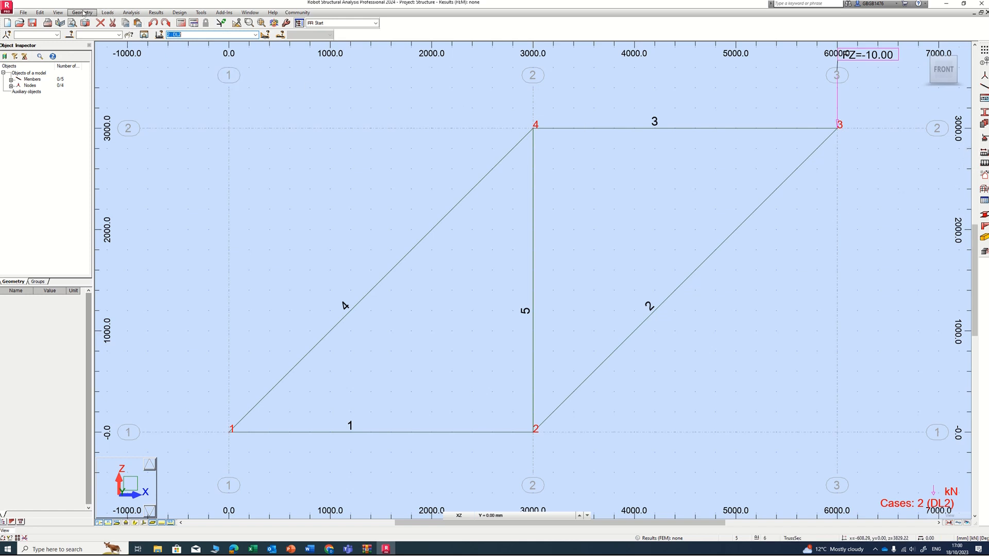
- Create manual load combination 3 of type ULS named COMB1
{"action": "left_click", "coordinate": [106, 13]}
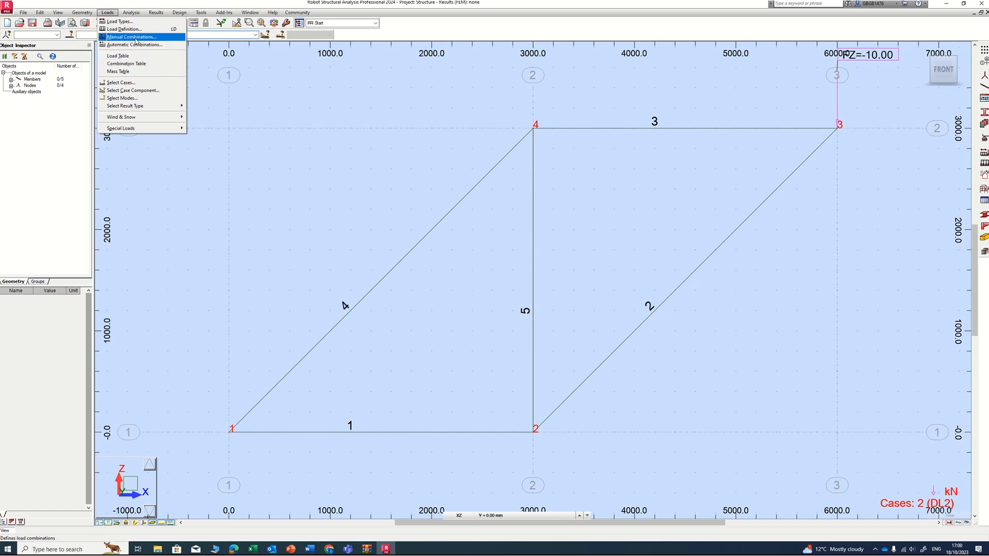
{"action": "left_click", "coordinate": [135, 37]}
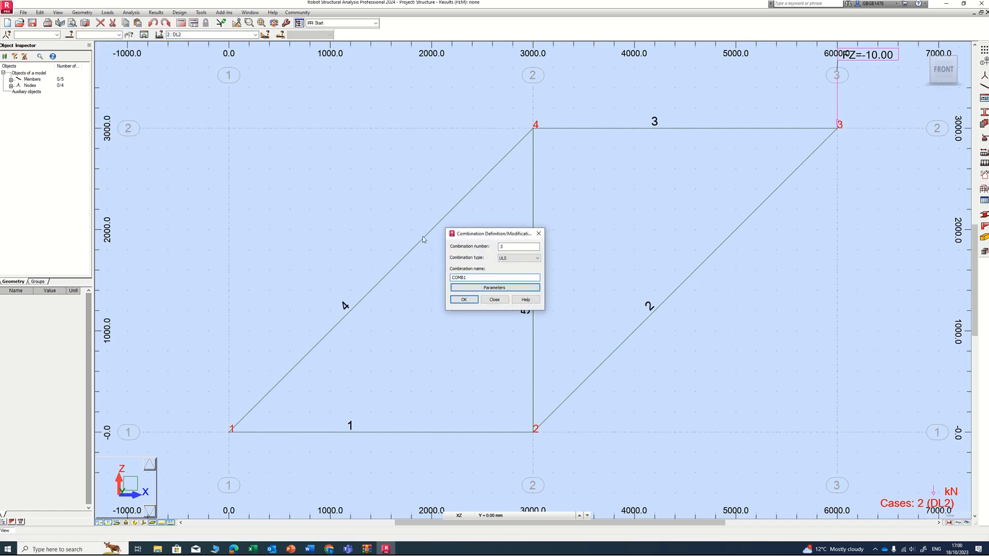
{"action": "left_click_drag", "start_coordinate": [469, 236], "coordinate": [257, 162]}
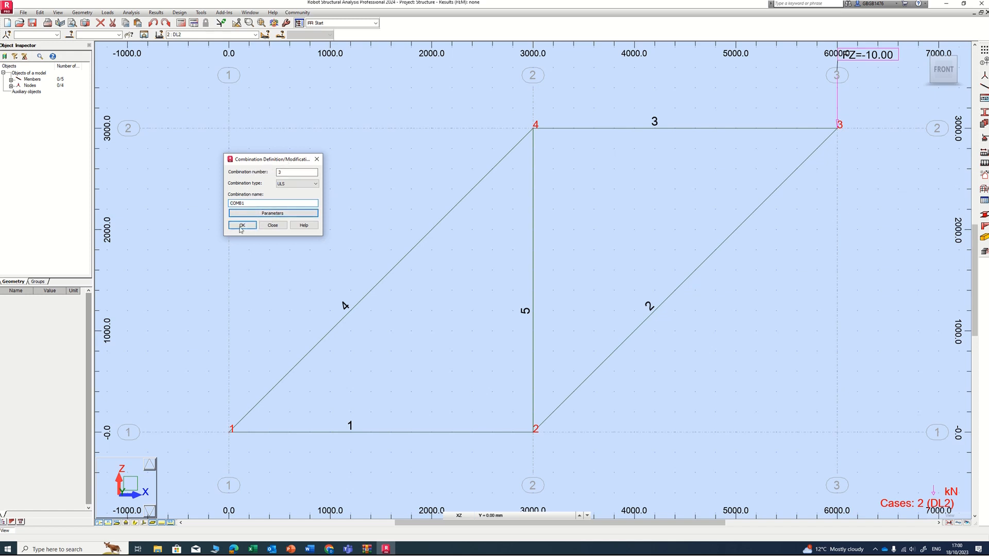
{"action": "double_click", "coordinate": [242, 203]}
{"action": "left_click", "coordinate": [241, 226]}
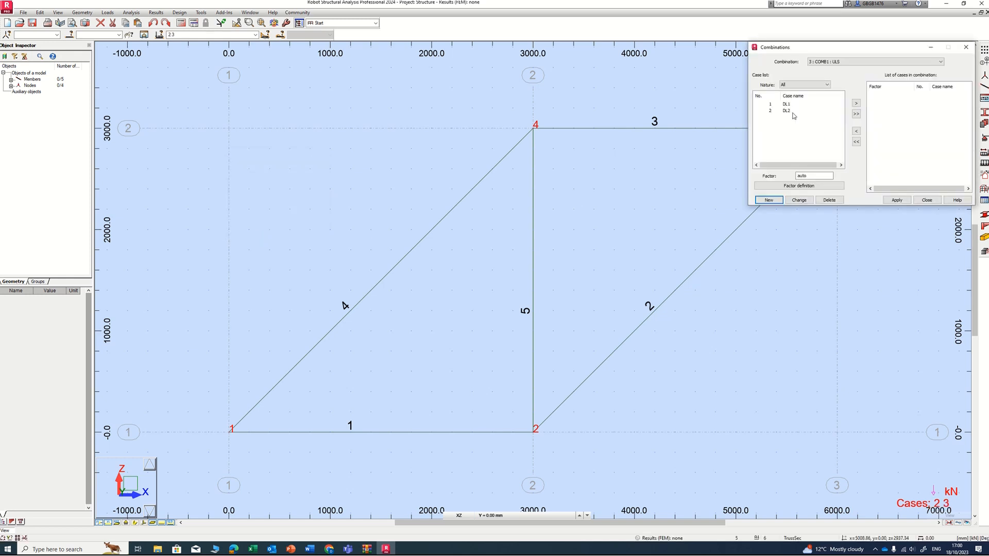
- Add load cases DL1 and DL2 to combination COMB1 with a factor of 1.00 each, apply it and close the definition
{"action": "left_click_drag", "start_coordinate": [803, 54], "coordinate": [185, 143]}
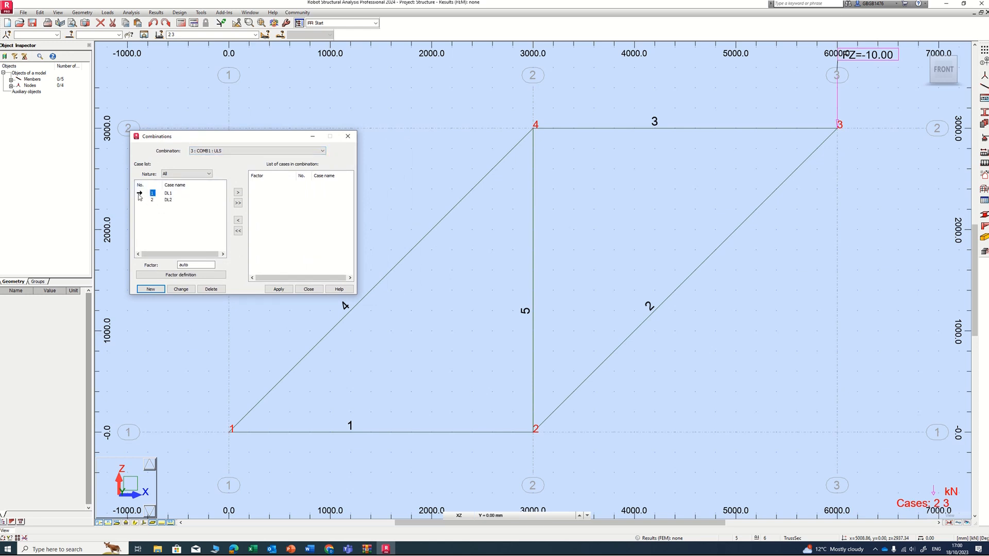
{"action": "left_click", "coordinate": [184, 264]}
{"action": "type", "text": "1"}
{"action": "left_click", "coordinate": [238, 192]}
{"action": "left_click", "coordinate": [153, 193]}
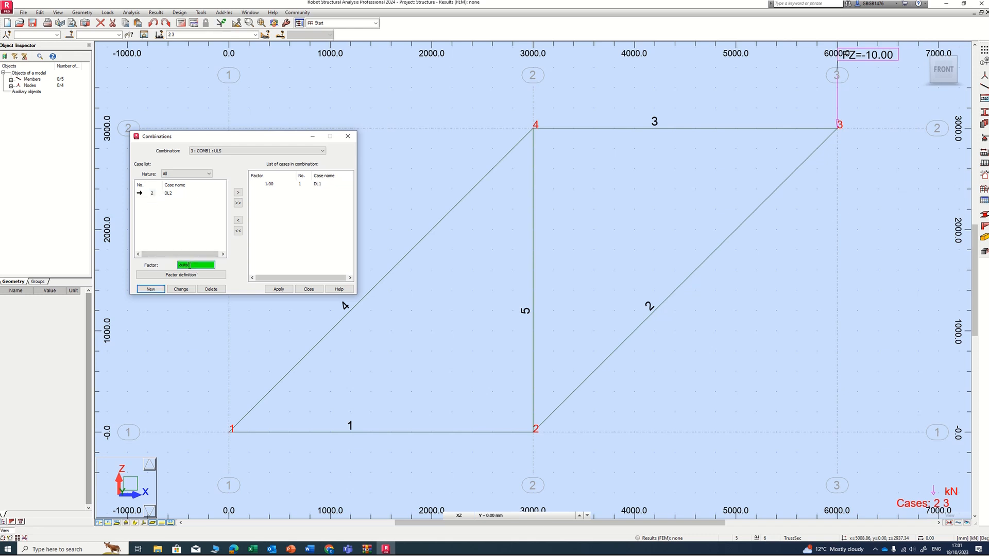
{"action": "left_click", "coordinate": [238, 194]}
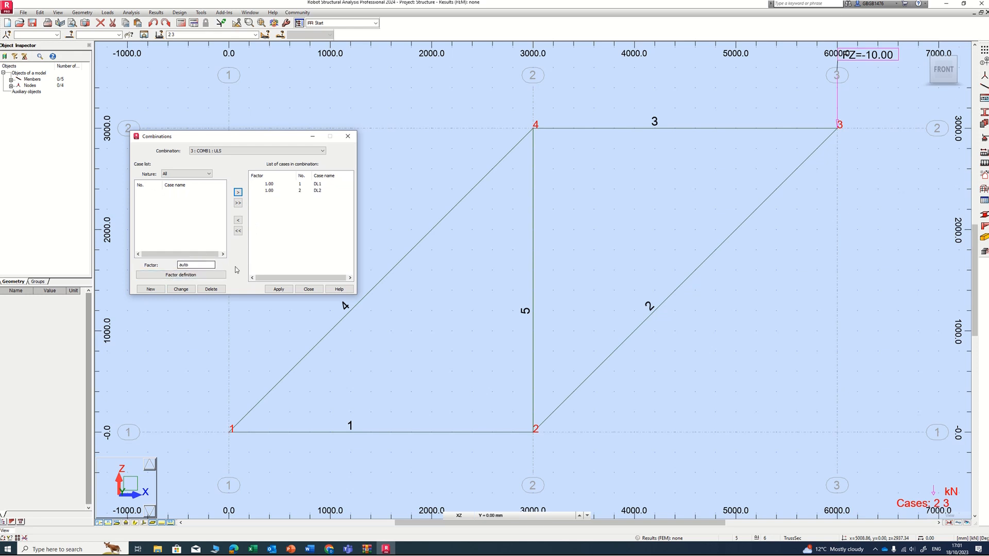
{"action": "left_click", "coordinate": [278, 290]}
{"action": "left_click", "coordinate": [309, 289]}
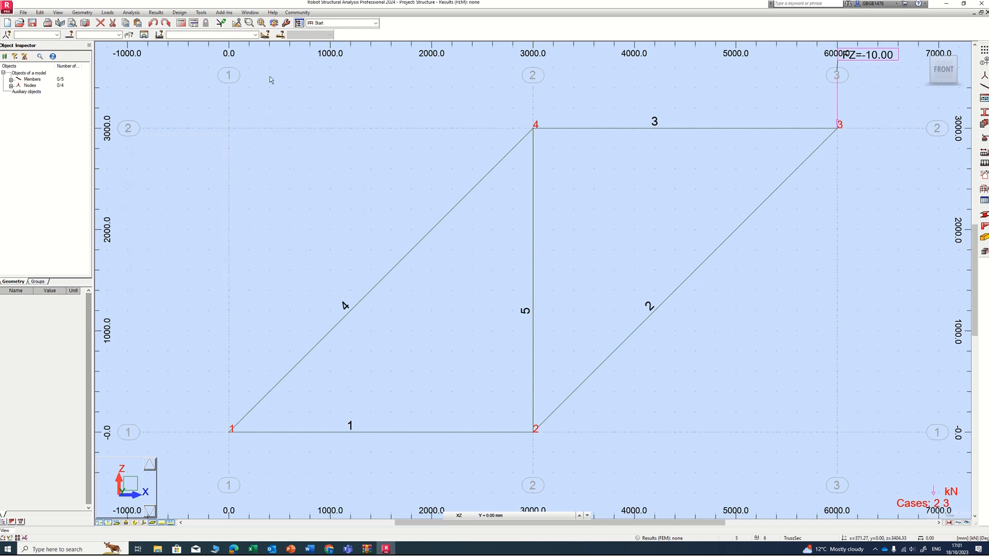
- Display combination COMB1 in the view and open the full table of loads
{"action": "left_click", "coordinate": [255, 34]}
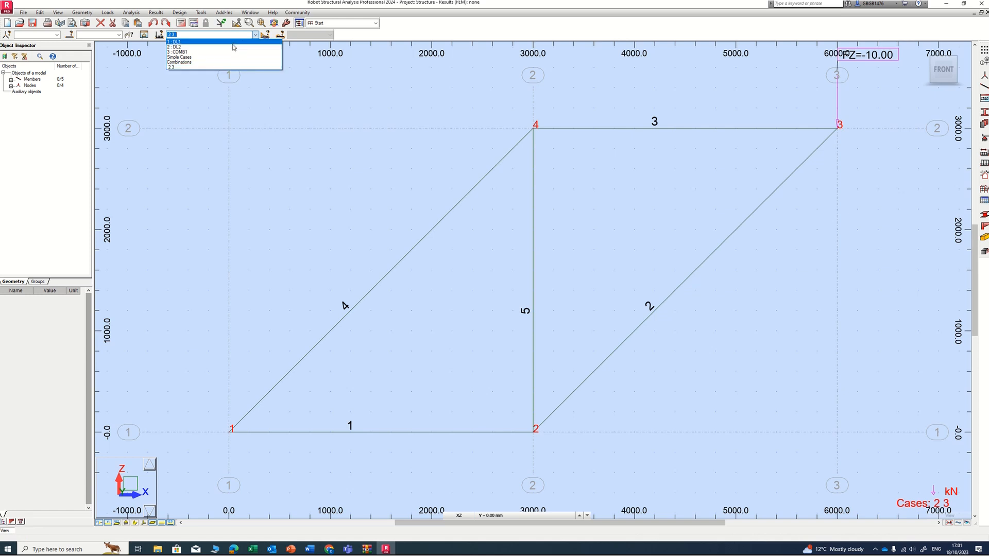
{"action": "left_click", "coordinate": [179, 53]}
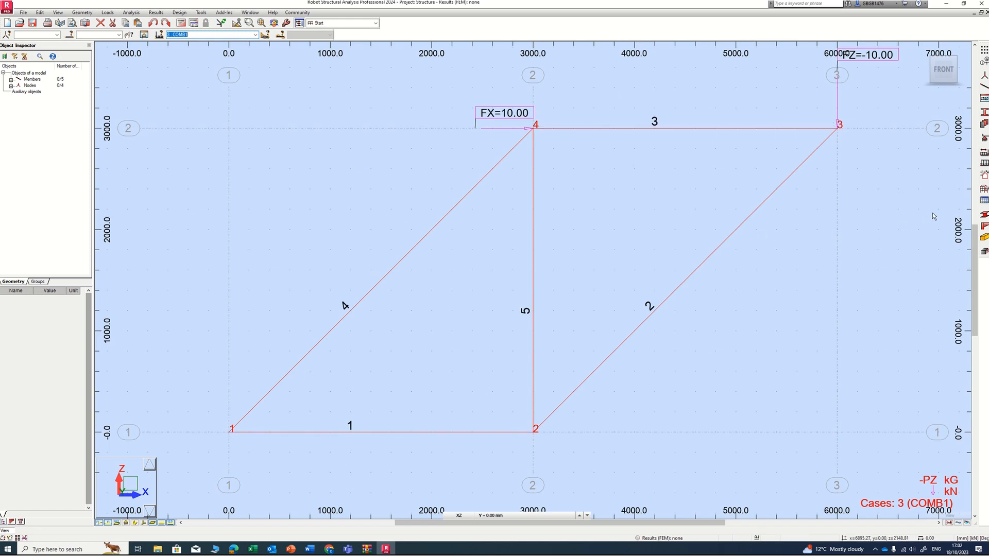
{"action": "left_click", "coordinate": [984, 202]}
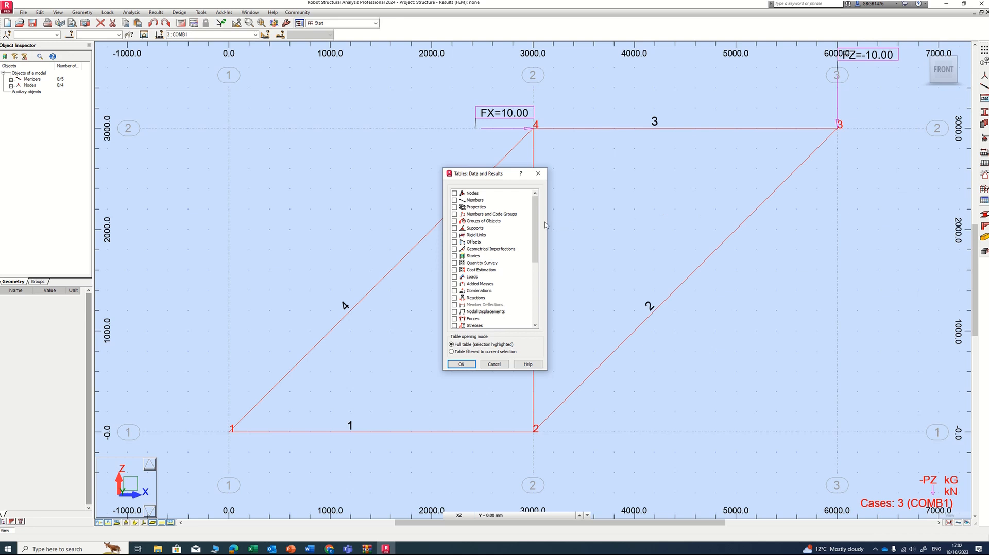
{"action": "left_click_drag", "start_coordinate": [537, 220], "coordinate": [536, 239]}
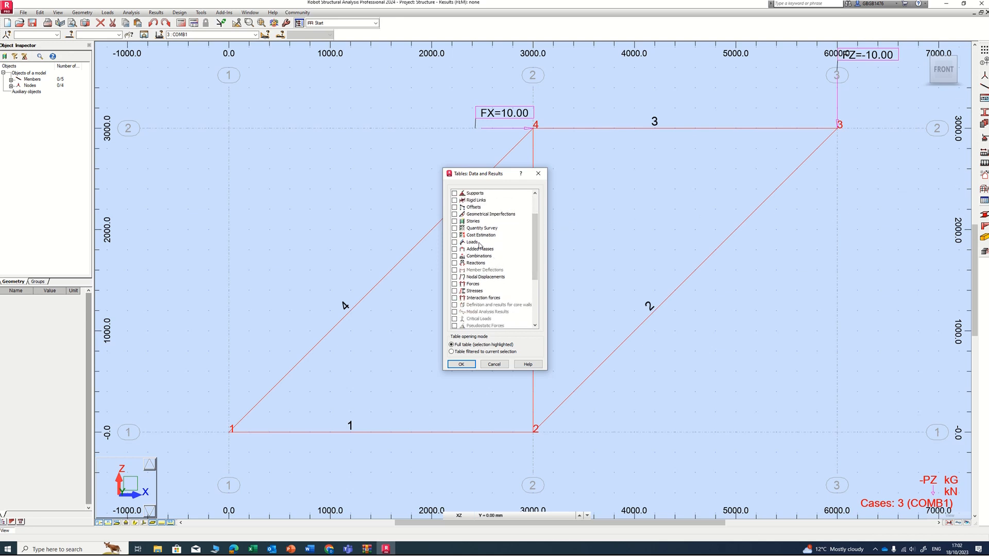
{"action": "left_click", "coordinate": [454, 242]}
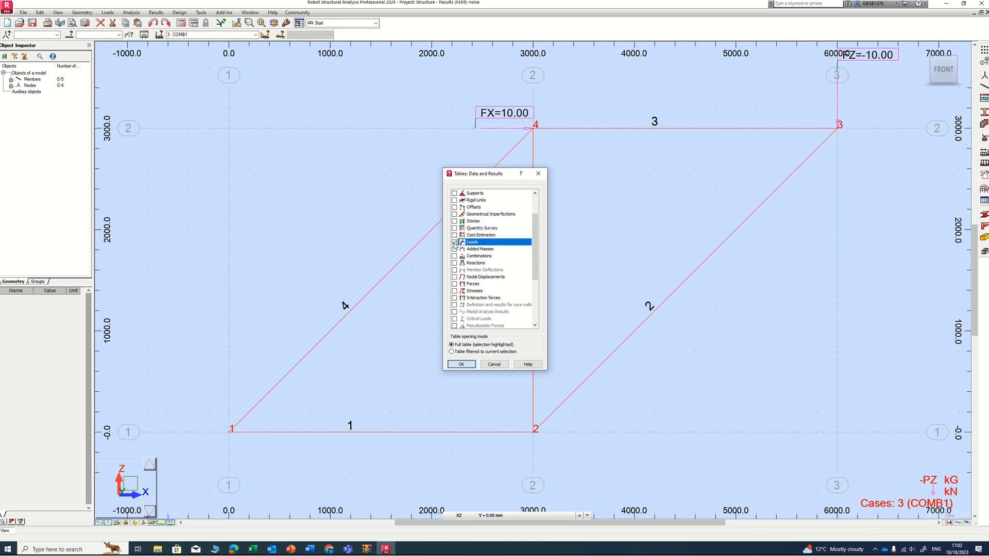
{"action": "left_click", "coordinate": [463, 365]}
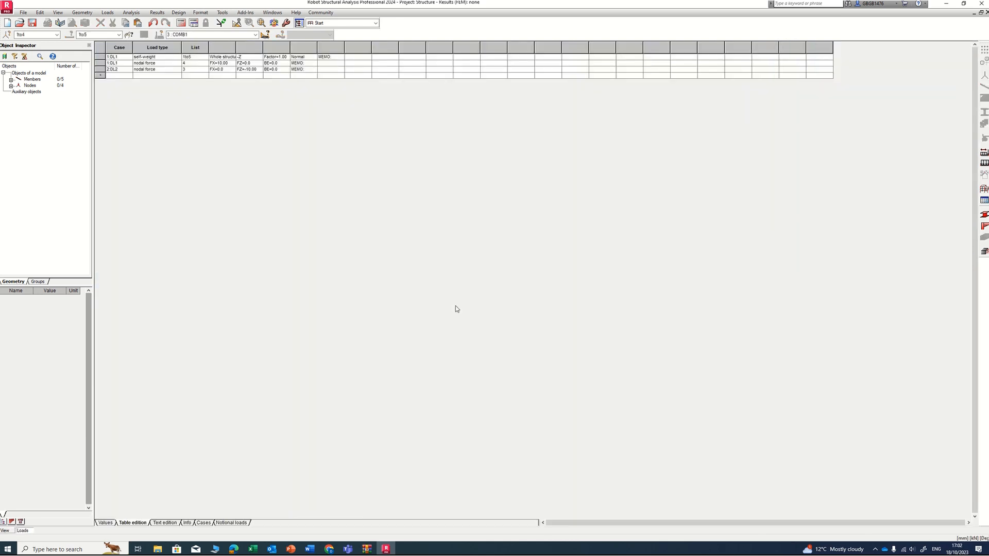
- Delete the self-weight entry of DL1 from the loads table and close the table
{"action": "left_click", "coordinate": [121, 57]}
{"action": "left_click", "coordinate": [100, 57]}
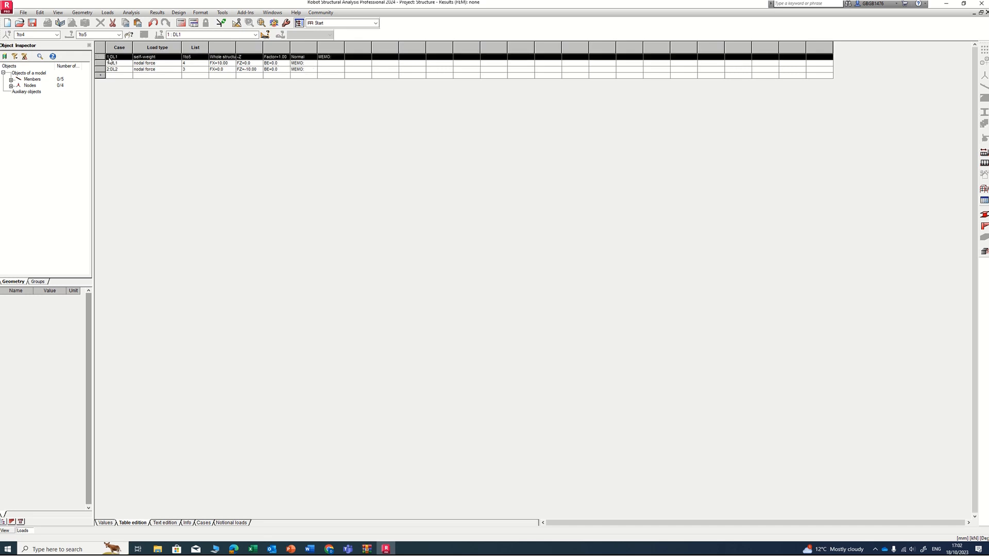
{"action": "right_click", "coordinate": [116, 59]}
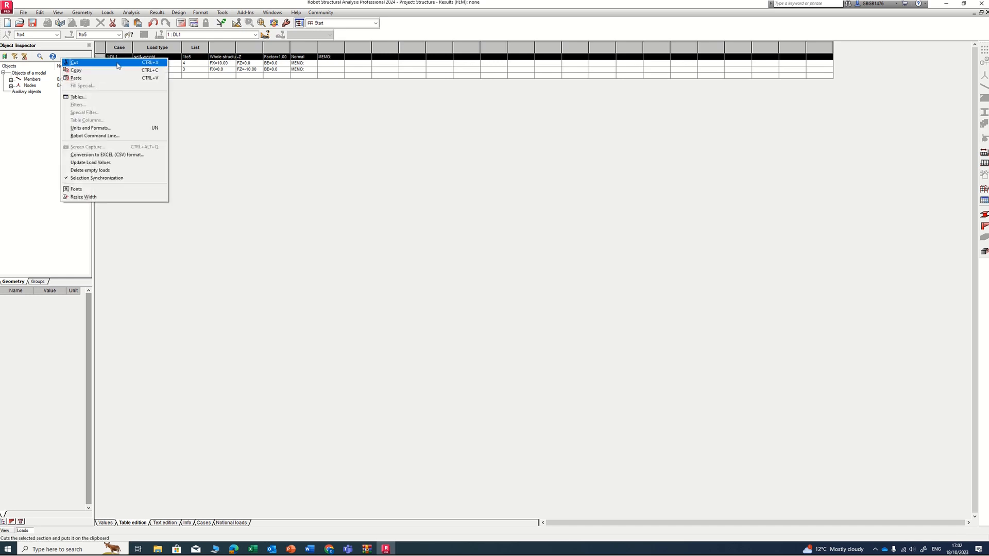
{"action": "left_click", "coordinate": [178, 57]}
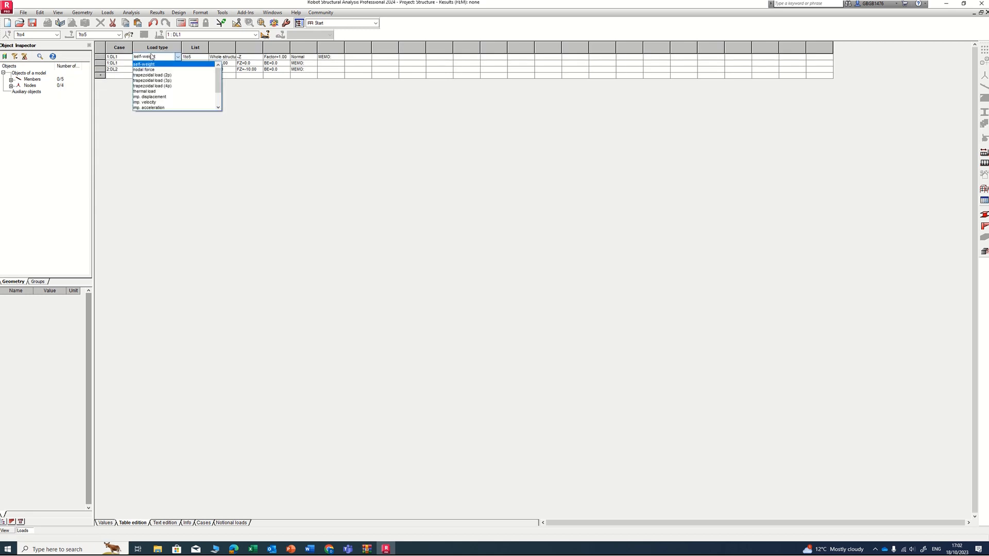
{"action": "left_click", "coordinate": [101, 57]}
{"action": "left_click", "coordinate": [101, 58]}
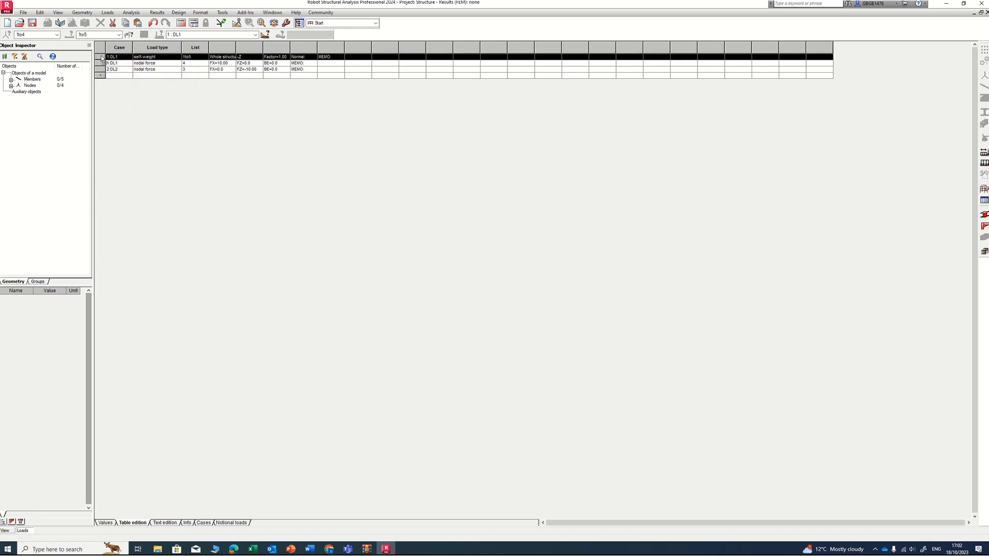
{"action": "key", "text": "Delete"}
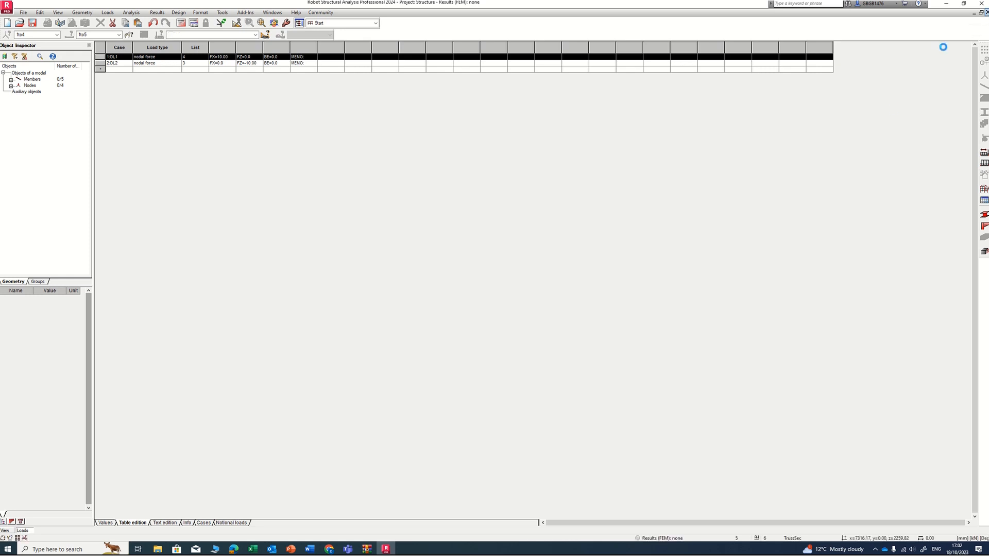
{"action": "left_click", "coordinate": [985, 13]}
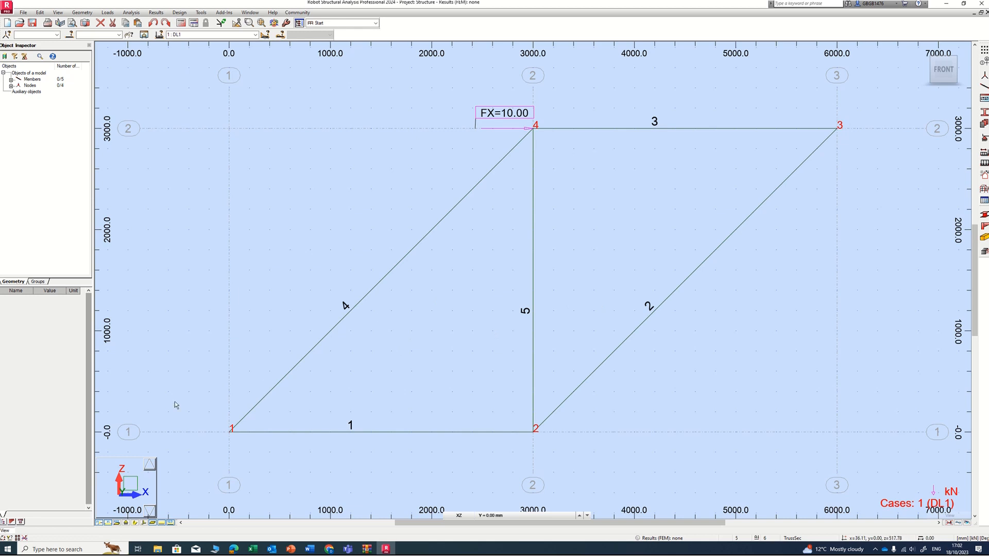
- Show the support symbols in the view and switch the displayed case through DL2 to COMB1
{"action": "left_click", "coordinate": [126, 523]}
{"action": "left_click", "coordinate": [255, 35]}
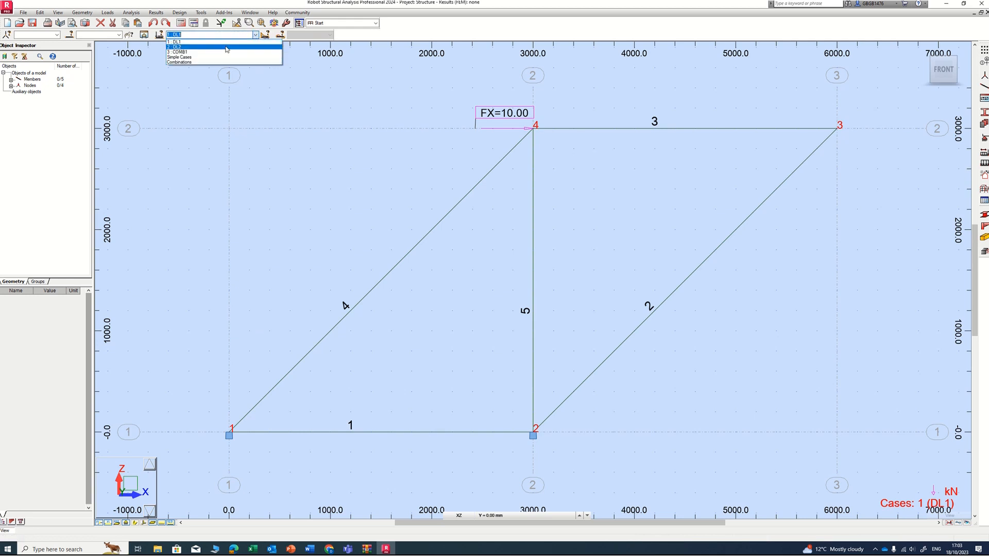
{"action": "left_click", "coordinate": [225, 50]}
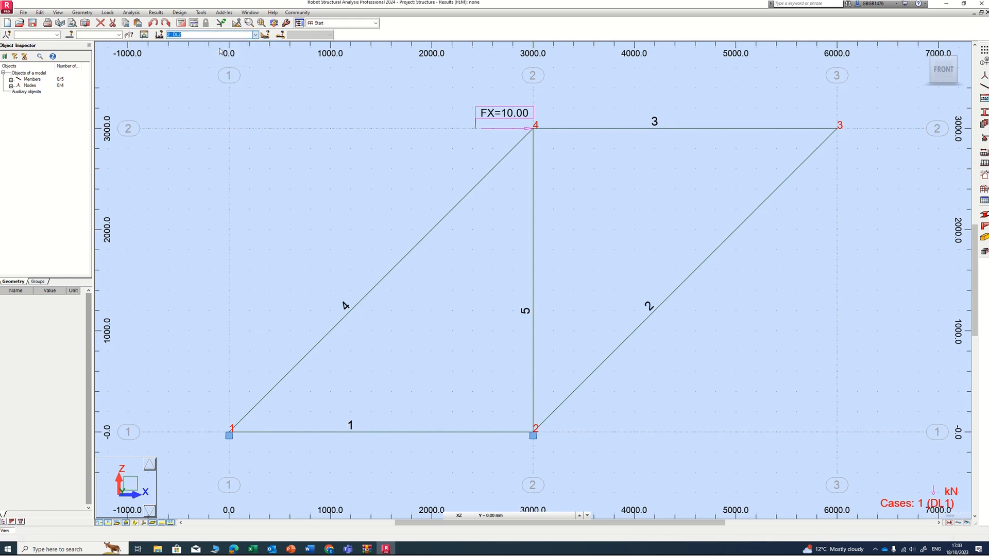
{"action": "left_click", "coordinate": [255, 35]}
{"action": "left_click", "coordinate": [204, 52]}
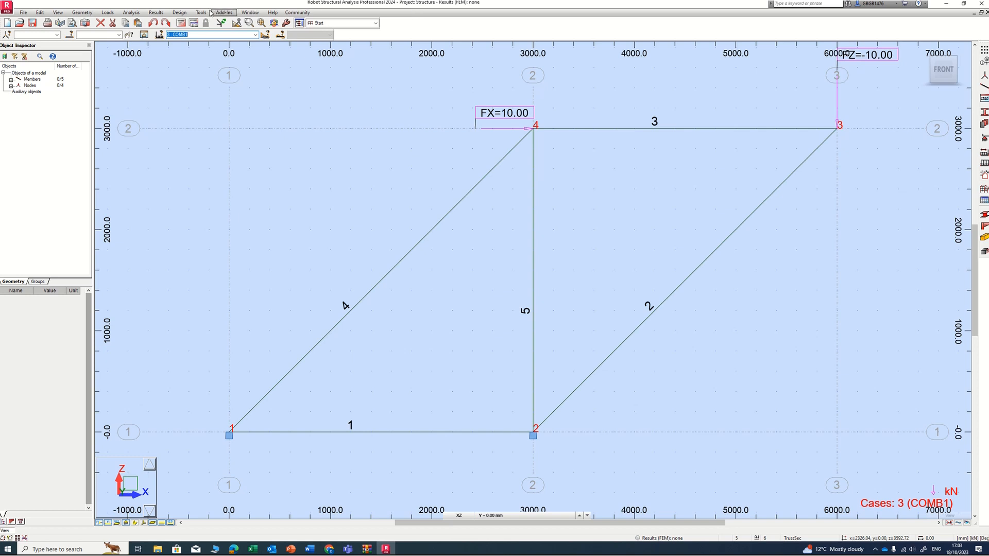
- Run the structural calculations and display the deformed shape of the truss for COMB1
{"action": "left_click", "coordinate": [130, 13]}
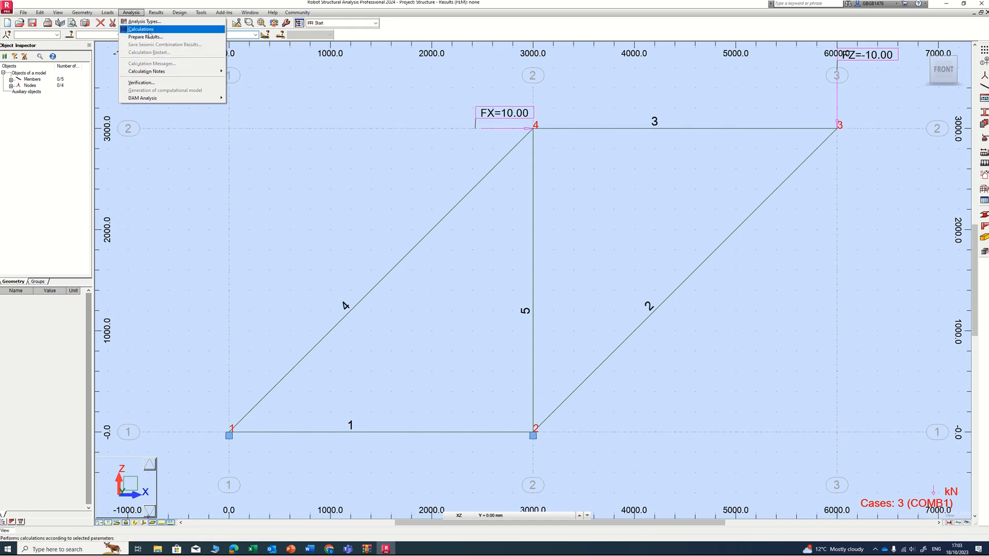
{"action": "left_click", "coordinate": [146, 29]}
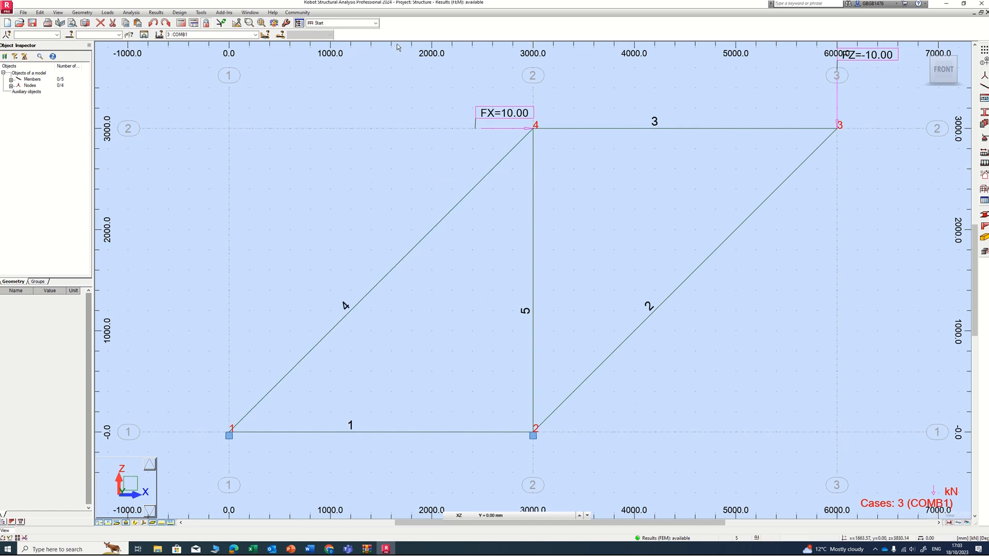
{"action": "left_click", "coordinate": [959, 523]}
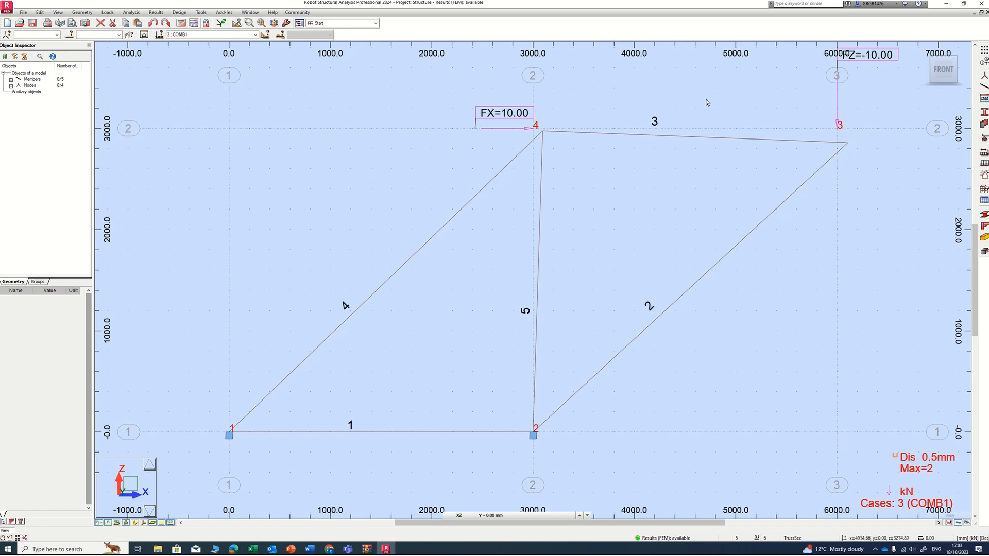
- Open the full results table of nodal displacements
{"action": "left_click", "coordinate": [983, 201]}
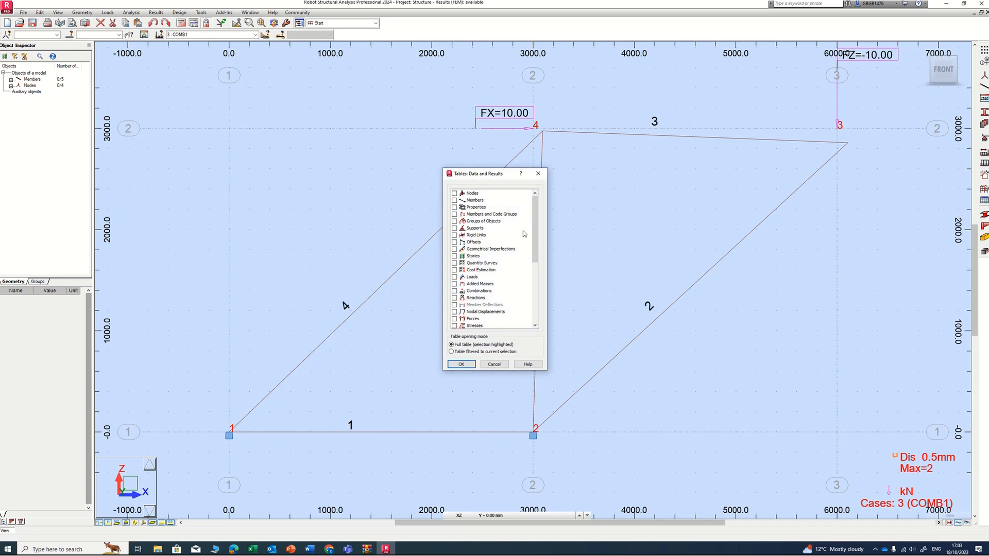
{"action": "scroll", "coordinate": [514, 257], "scroll_direction": "down", "scroll_amount": 2}
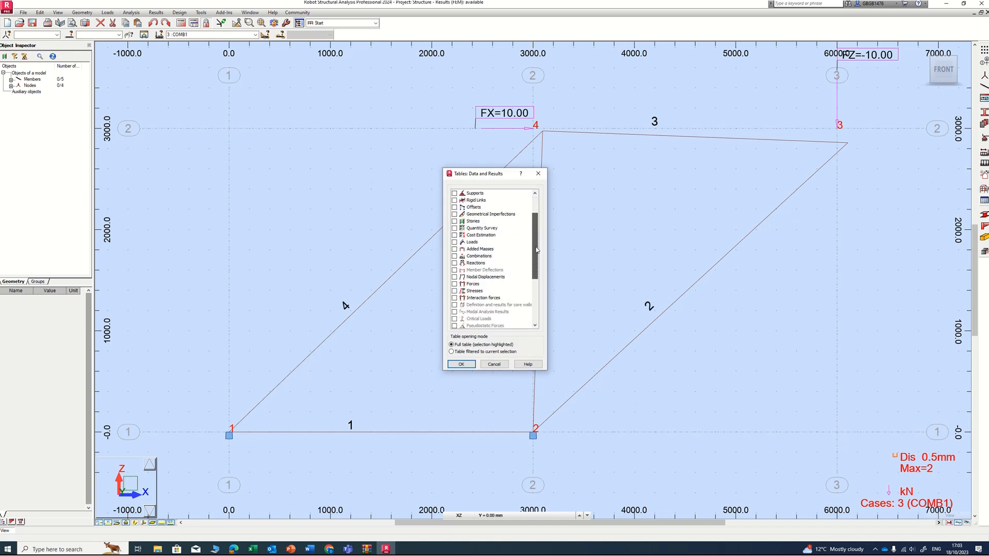
{"action": "left_click", "coordinate": [454, 277]}
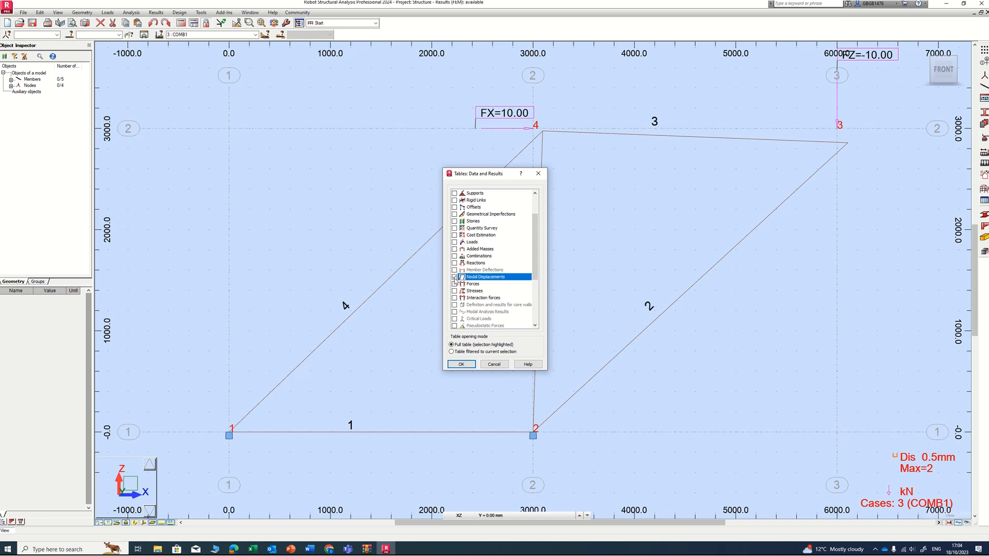
{"action": "left_click", "coordinate": [464, 366]}
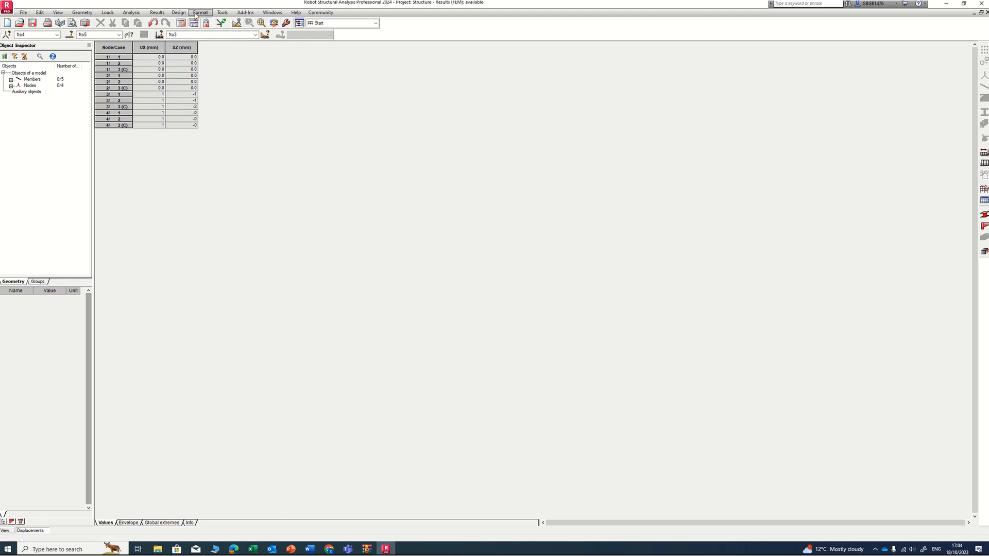
- Set the displacement format to five decimal places in the job preferences and accept the change
{"action": "left_click", "coordinate": [222, 12]}
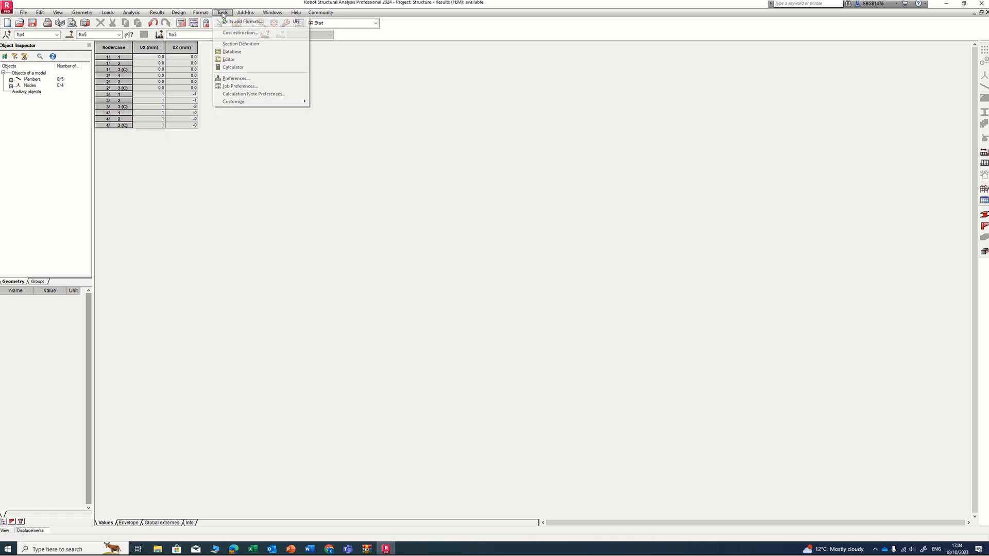
{"action": "left_click", "coordinate": [236, 86]}
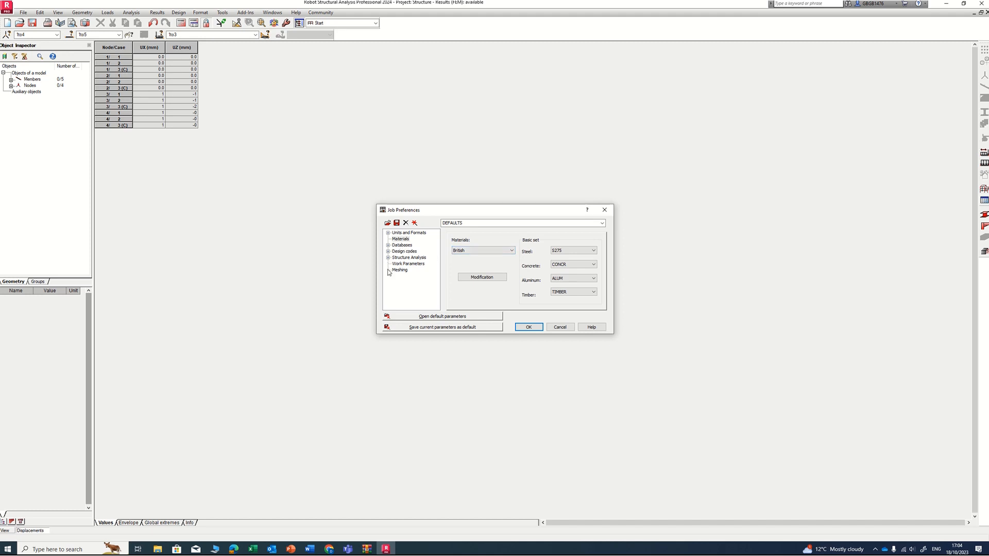
{"action": "left_click", "coordinate": [405, 234]}
{"action": "left_click", "coordinate": [388, 234]}
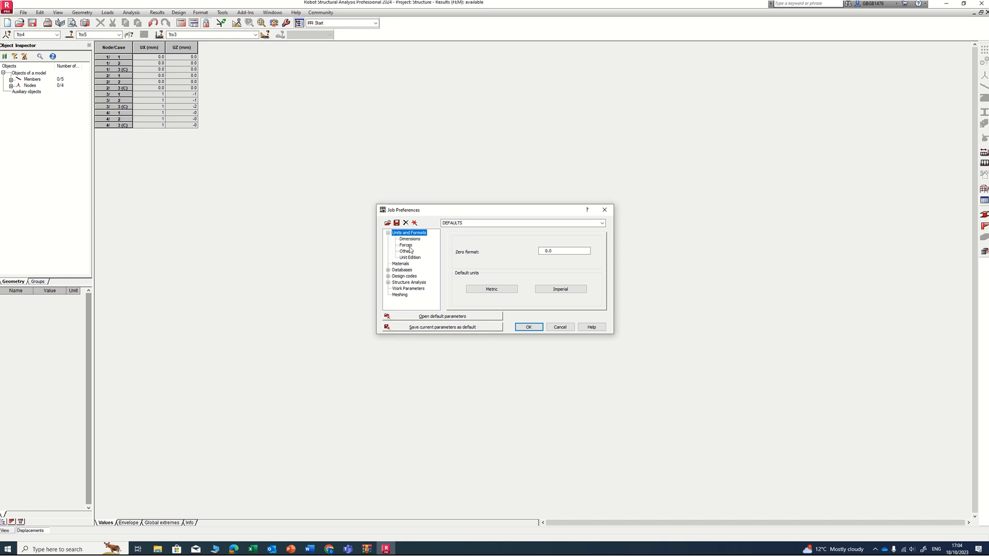
{"action": "left_click", "coordinate": [410, 239]}
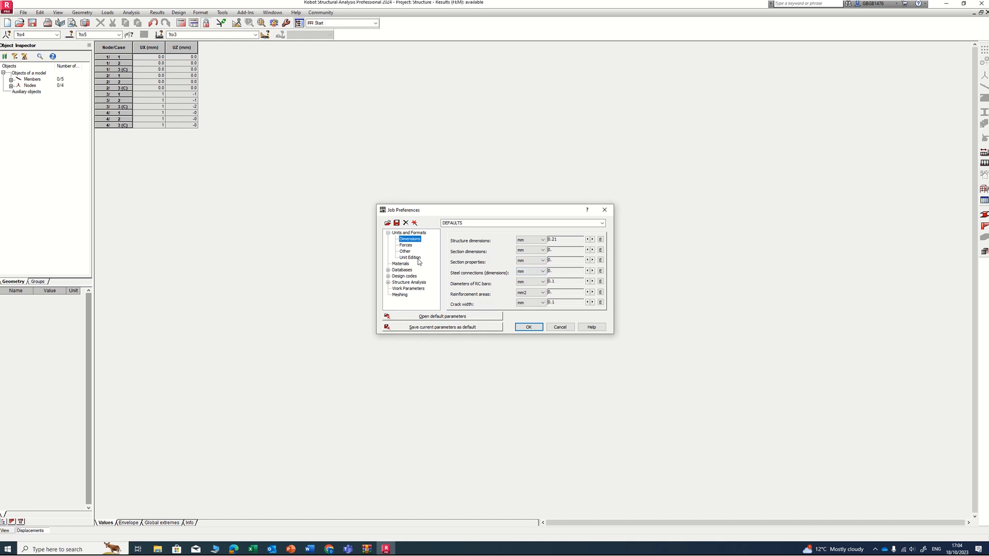
{"action": "left_click", "coordinate": [408, 252]}
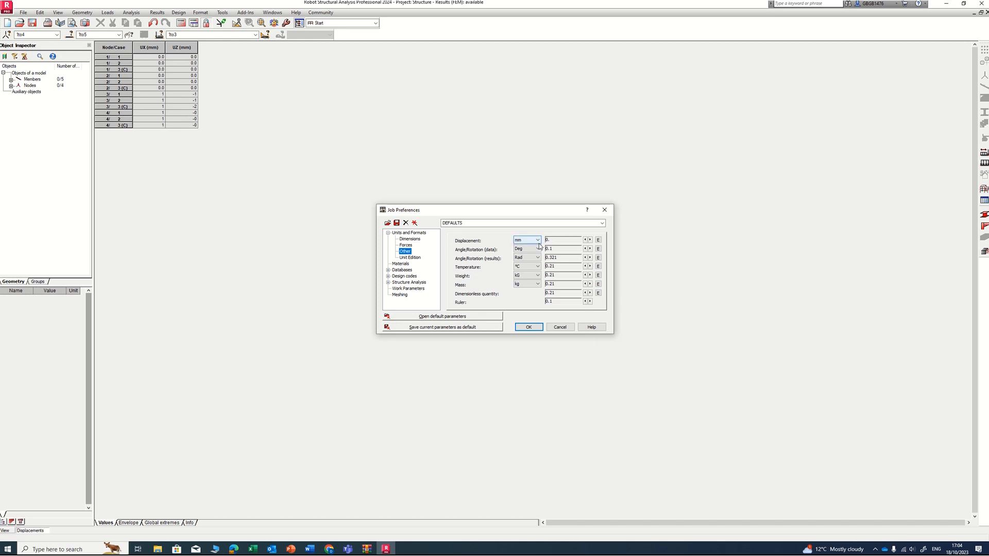
{"action": "left_click", "coordinate": [591, 240]}
{"action": "left_click", "coordinate": [527, 328]}
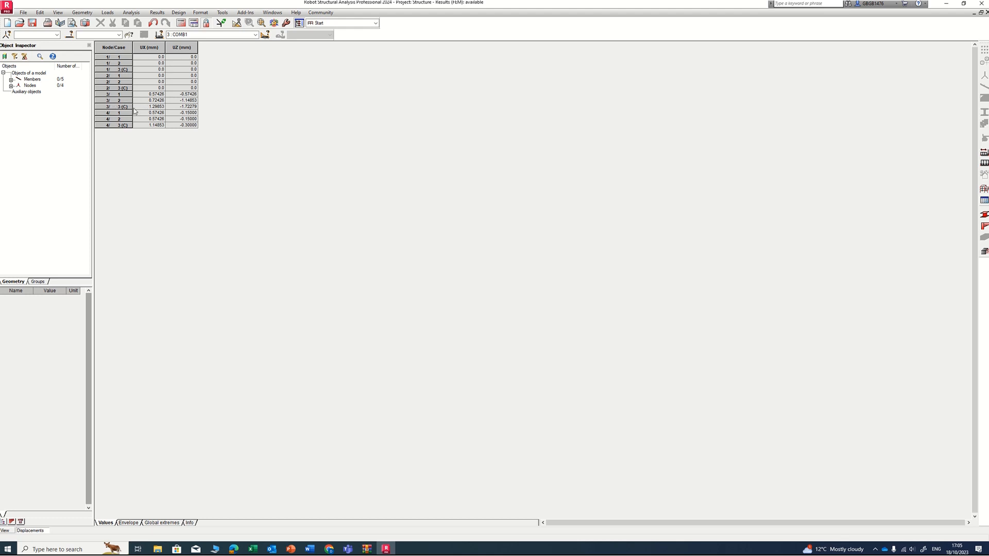
- Switch to the Excel truss workbook and compare the node 3 and 4 values on its Displacement sheet with Robot's COMB1 displacements
{"action": "left_click", "coordinate": [254, 551]}
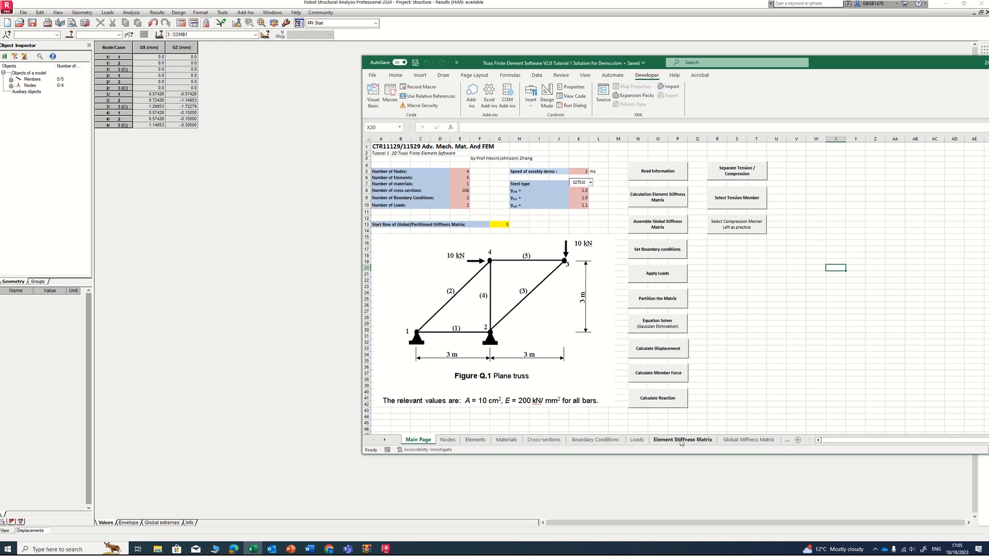
{"action": "left_click", "coordinate": [384, 440]}
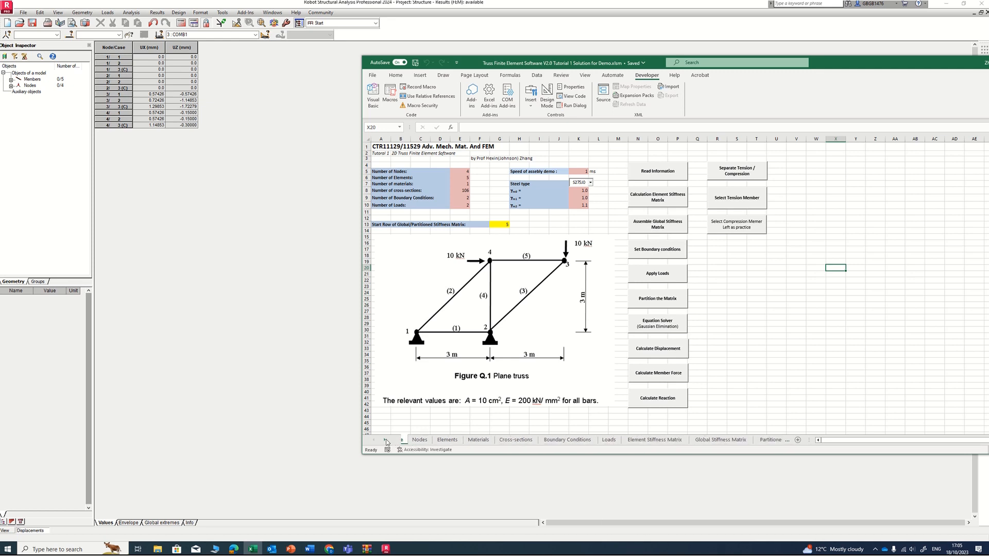
{"action": "left_click", "coordinate": [385, 440]}
{"action": "left_click", "coordinate": [384, 440]}
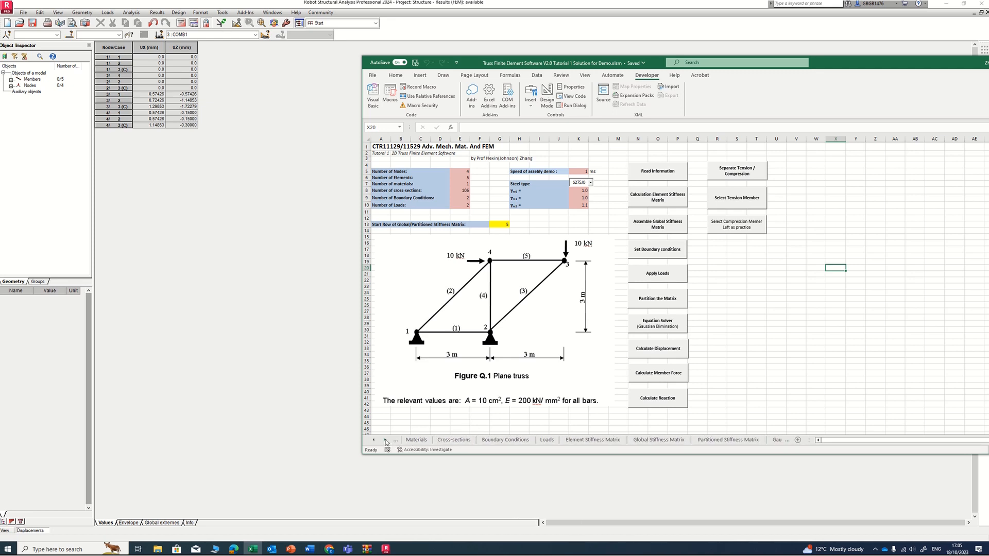
{"action": "left_click", "coordinate": [385, 440]}
{"action": "left_click", "coordinate": [385, 441]}
{"action": "left_click", "coordinate": [385, 441]}
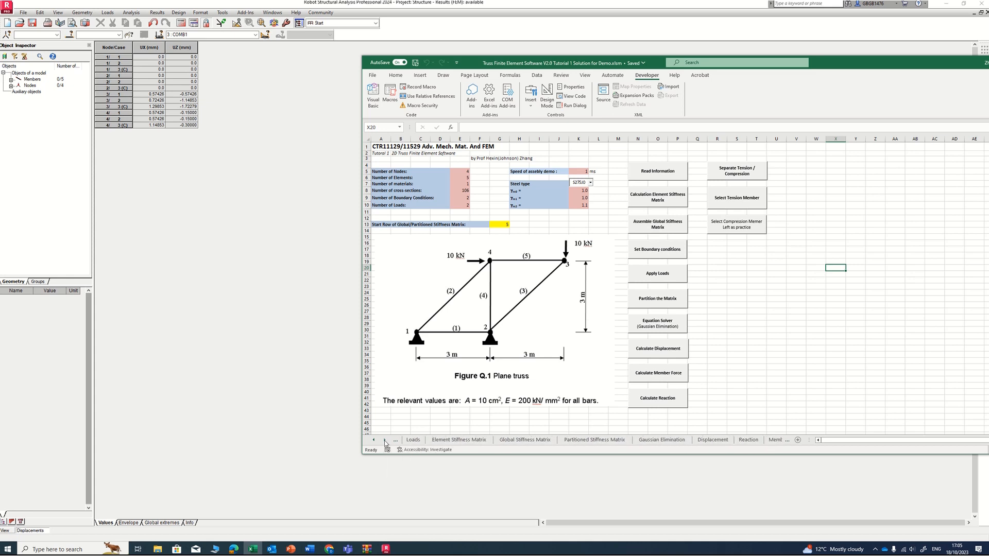
{"action": "left_click", "coordinate": [384, 440]}
{"action": "left_click", "coordinate": [693, 442]}
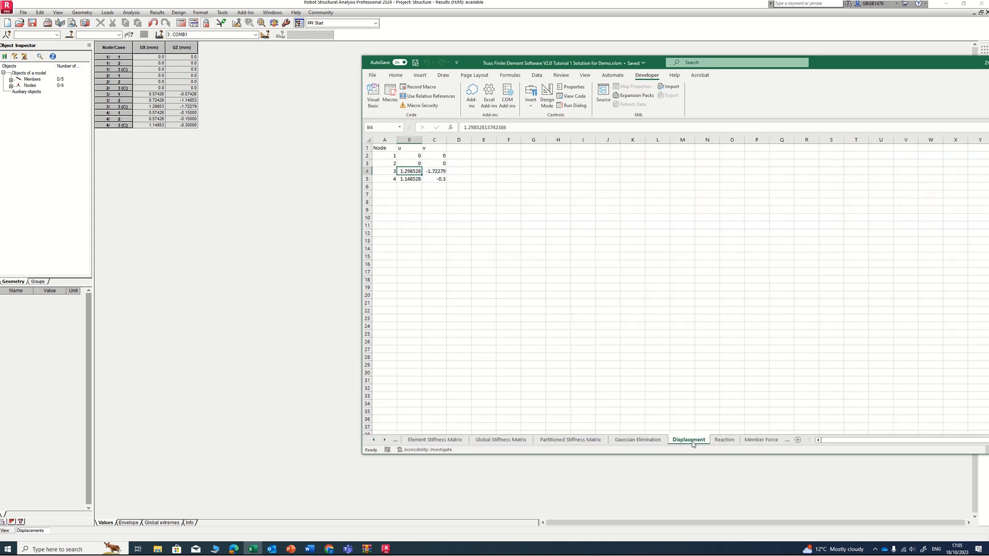
{"action": "left_click", "coordinate": [407, 179]}
{"action": "left_click_drag", "start_coordinate": [833, 66], "coordinate": [988, 103]}
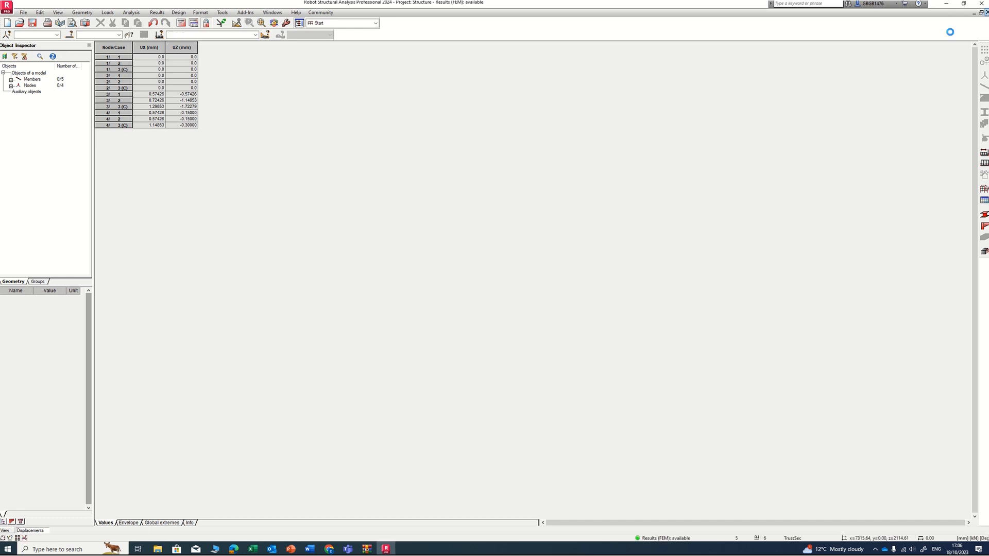
- Close the nodal displacements table and open the full results table of member forces
{"action": "left_click", "coordinate": [986, 13]}
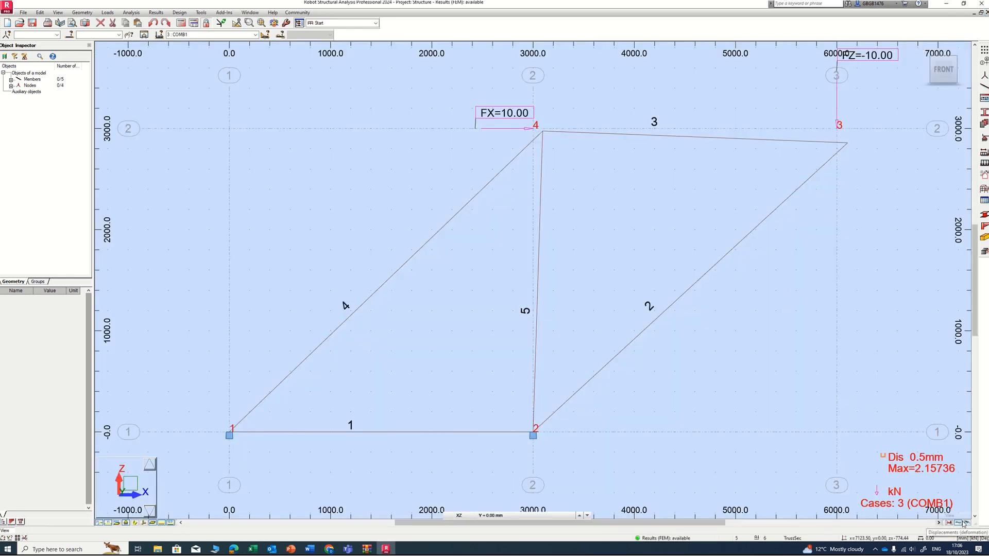
{"action": "left_click", "coordinate": [984, 200]}
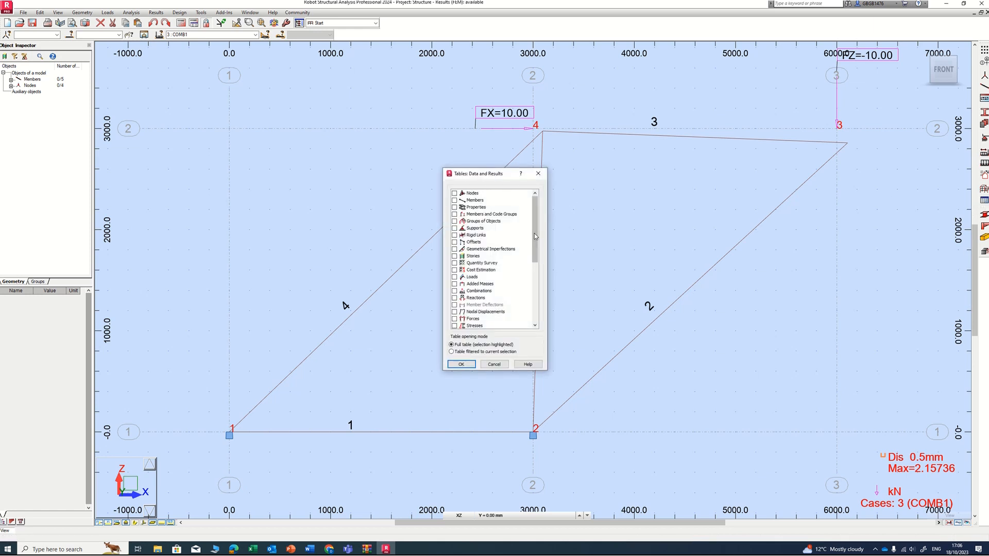
{"action": "left_click_drag", "start_coordinate": [534, 234], "coordinate": [538, 262]}
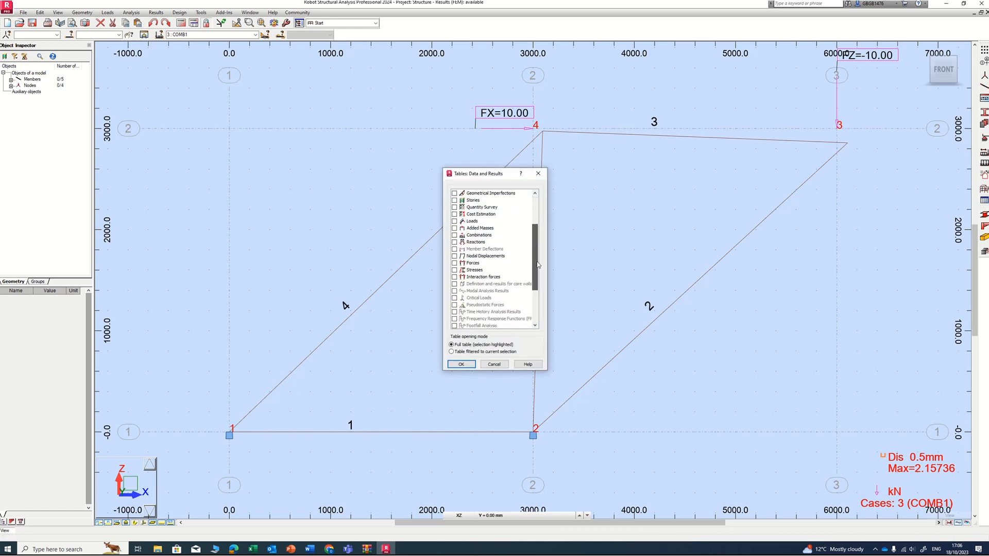
{"action": "left_click", "coordinate": [454, 264]}
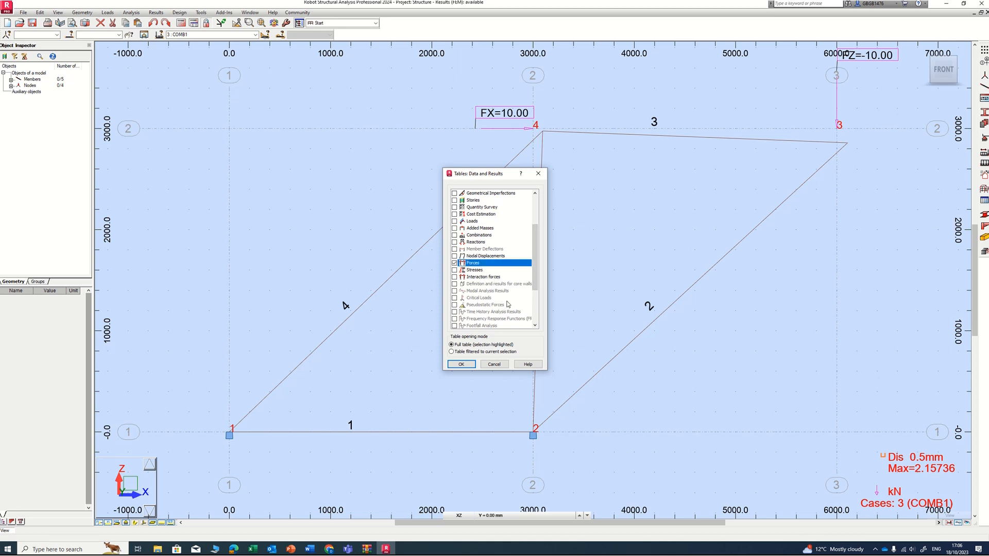
{"action": "left_click", "coordinate": [461, 365]}
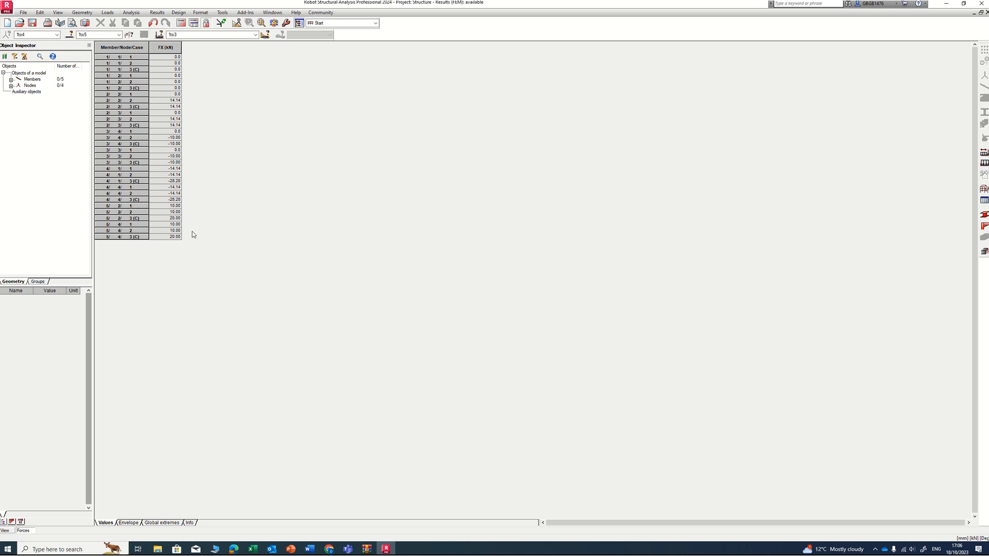
- Place the Excel workbook beside the Robot forces table and show its Member Force sheet for comparison
{"action": "left_click_drag", "start_coordinate": [988, 121], "coordinate": [414, 92]}
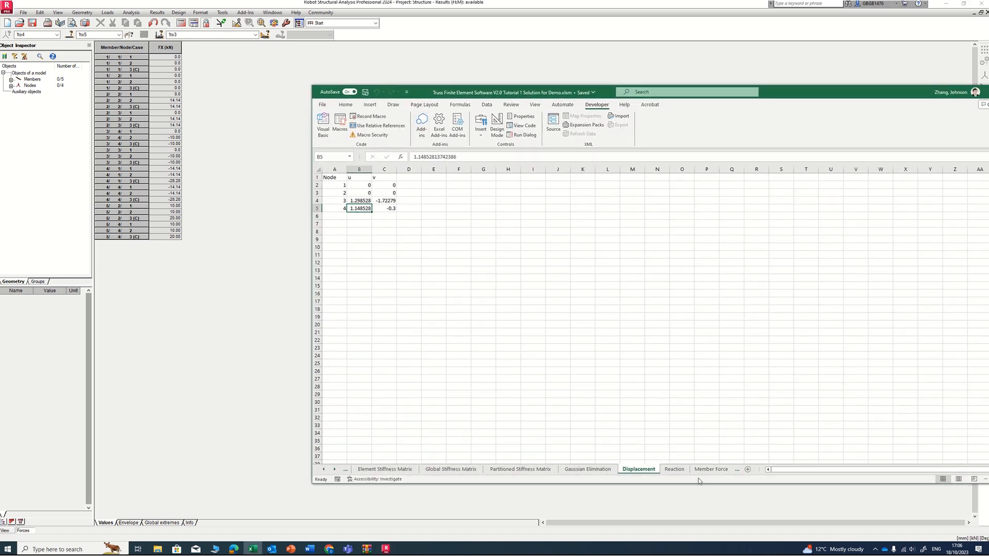
{"action": "left_click", "coordinate": [712, 470]}
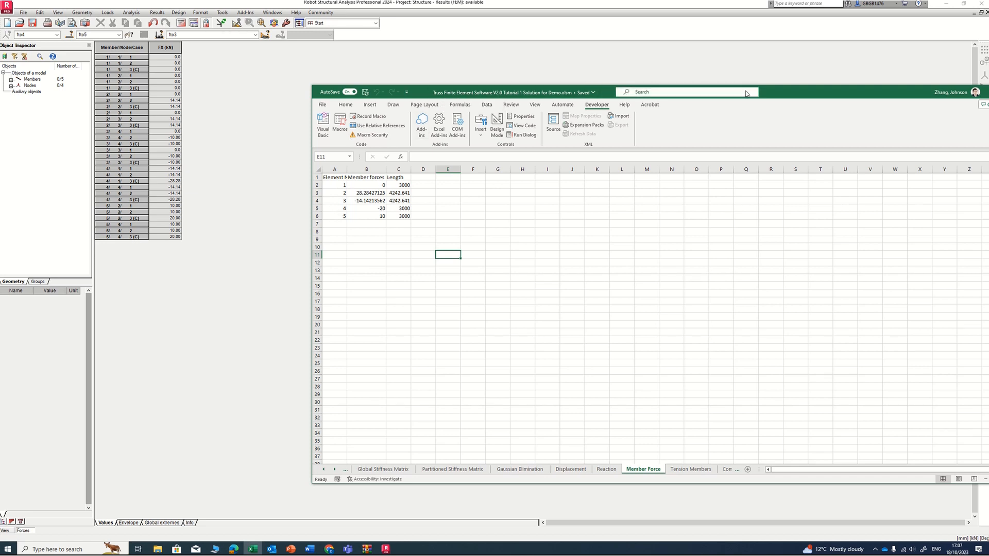
{"action": "left_click_drag", "start_coordinate": [779, 94], "coordinate": [668, 66]}
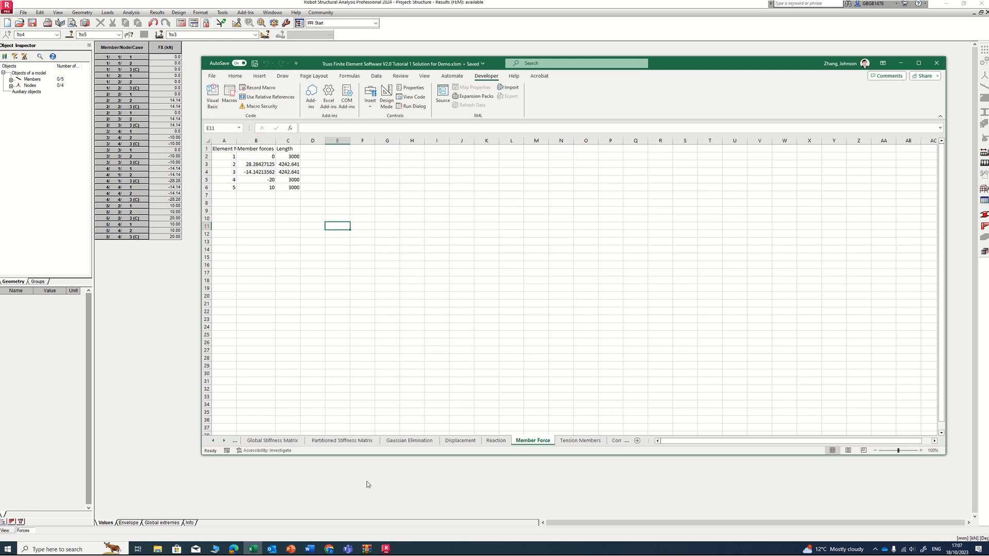
- Return to the workbook's Main Page sheet to check the element numbering in the truss figure
{"action": "left_click", "coordinate": [212, 441]}
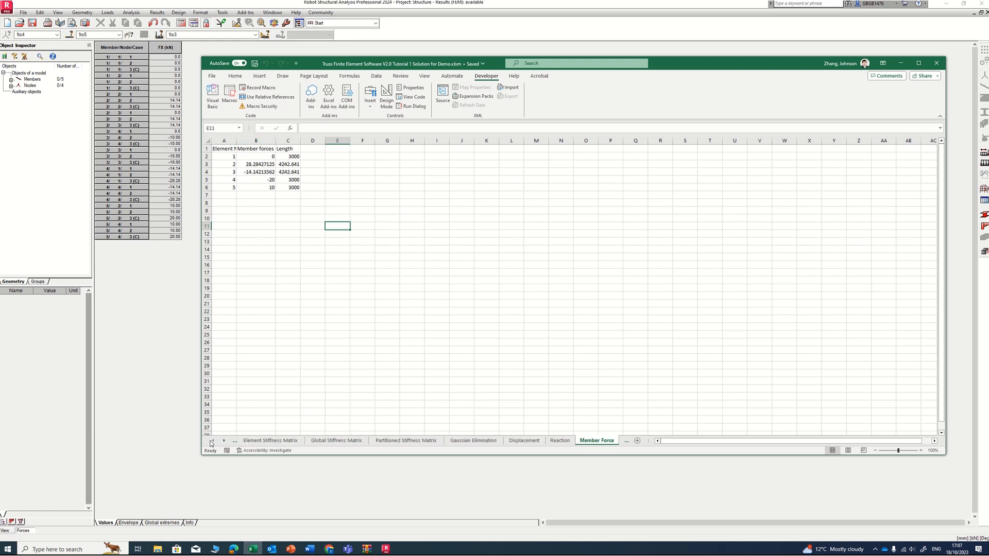
{"action": "left_click", "coordinate": [212, 442]}
{"action": "left_click", "coordinate": [211, 442]}
{"action": "left_click", "coordinate": [211, 442]}
{"action": "left_click", "coordinate": [210, 442]}
{"action": "left_click", "coordinate": [211, 442]}
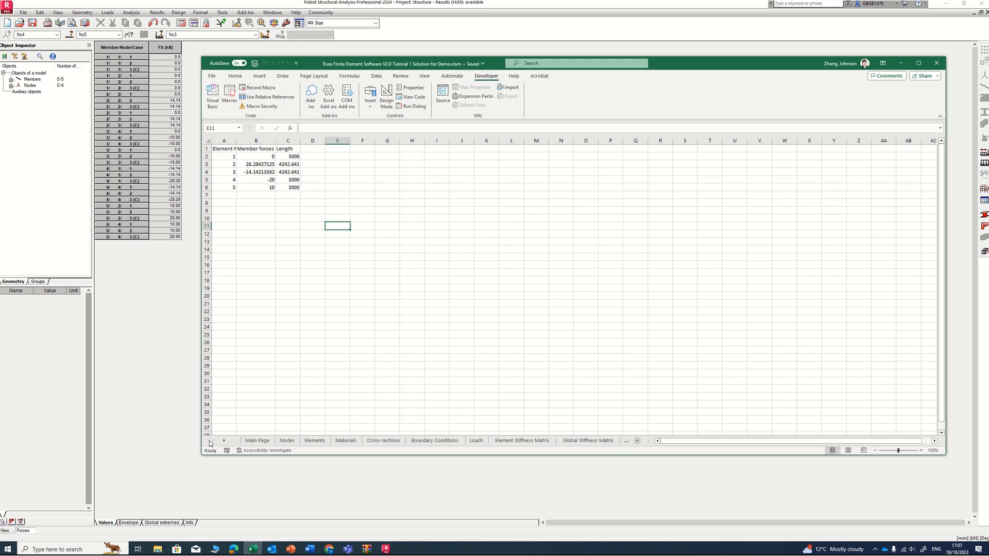
{"action": "left_click", "coordinate": [257, 441]}
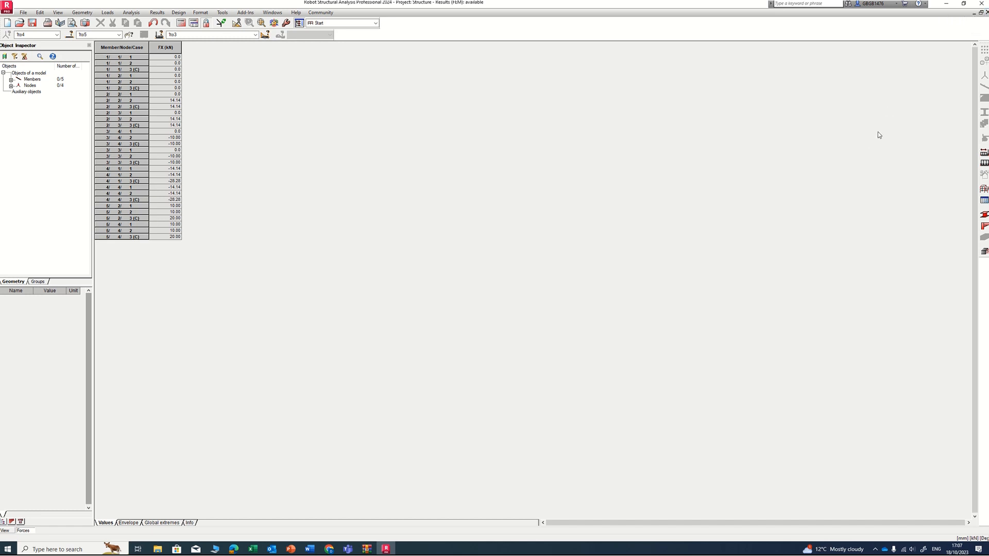
- Restore the Forces table as a floating window, shrink it to fit its rows and place it over the view's upper-left area
{"action": "left_click", "coordinate": [981, 12]}
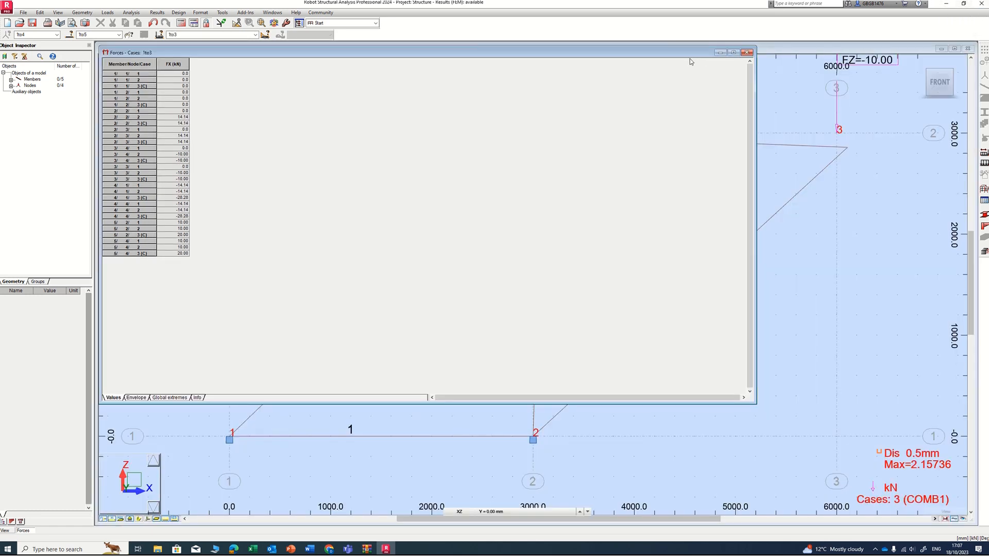
{"action": "left_click_drag", "start_coordinate": [599, 54], "coordinate": [679, 90]}
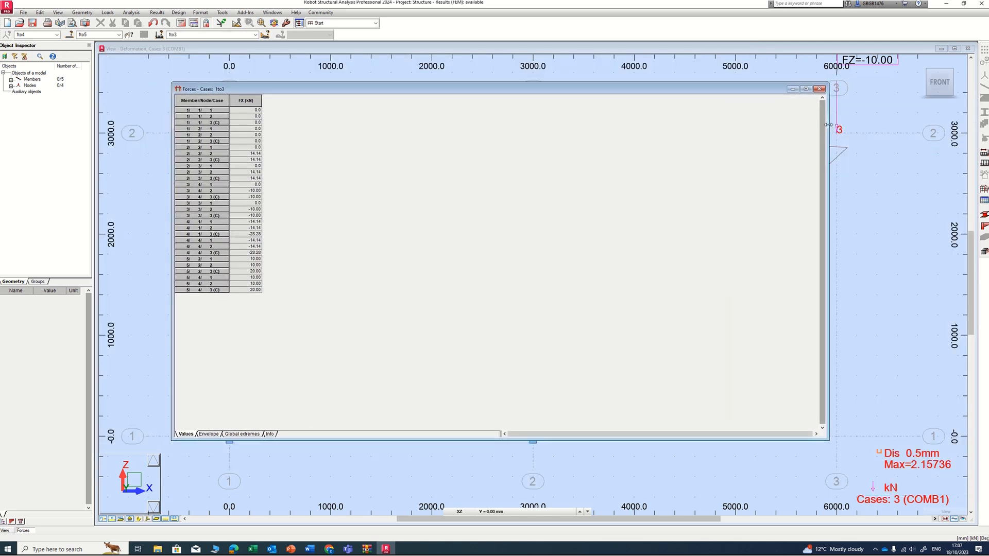
{"action": "left_click_drag", "start_coordinate": [829, 125], "coordinate": [314, 125]}
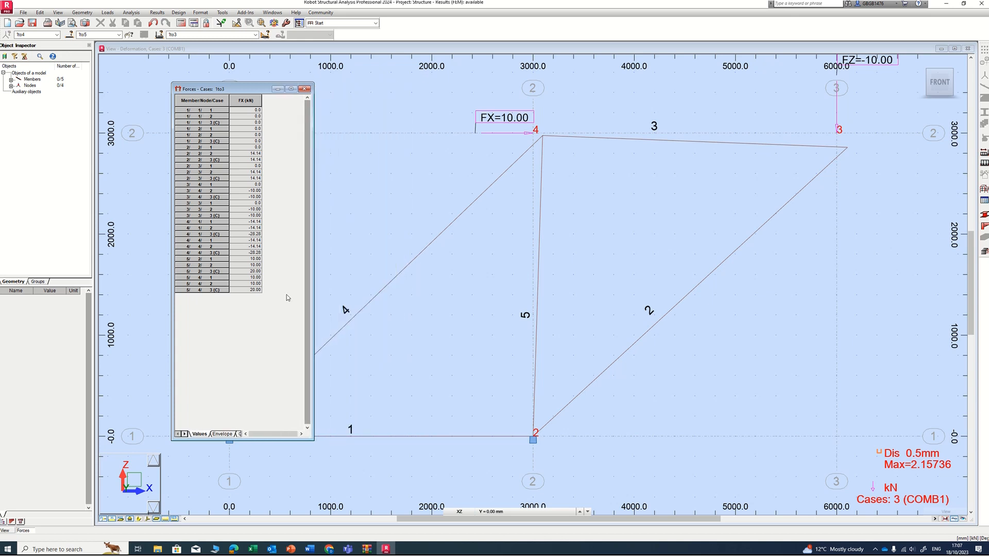
{"action": "left_click_drag", "start_coordinate": [262, 441], "coordinate": [261, 312]}
{"action": "left_click_drag", "start_coordinate": [253, 88], "coordinate": [205, 70]}
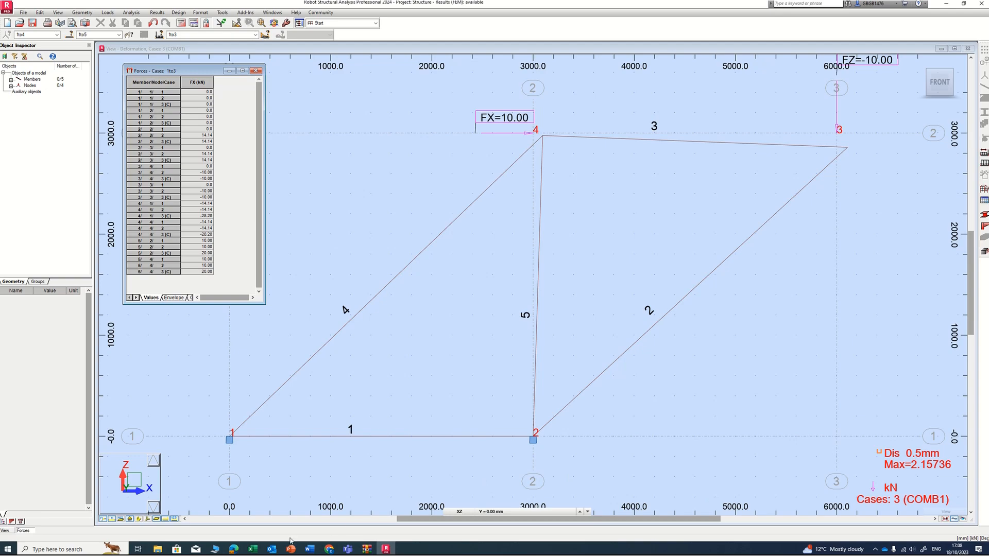
- Show the Word tutorial document in a smaller window beside the Forces table, and return to the Robot truss view
{"action": "left_click", "coordinate": [317, 550]}
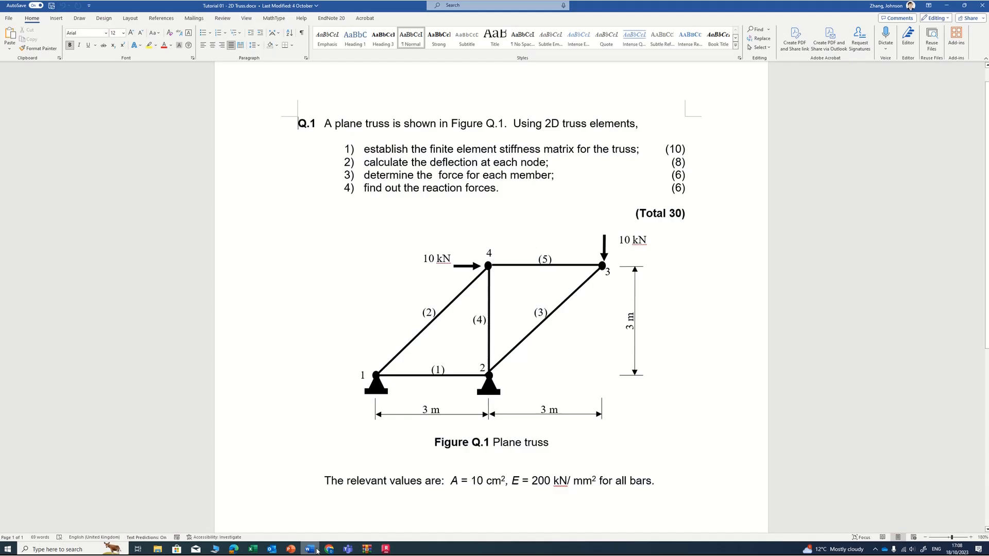
{"action": "double_click", "coordinate": [635, 6]}
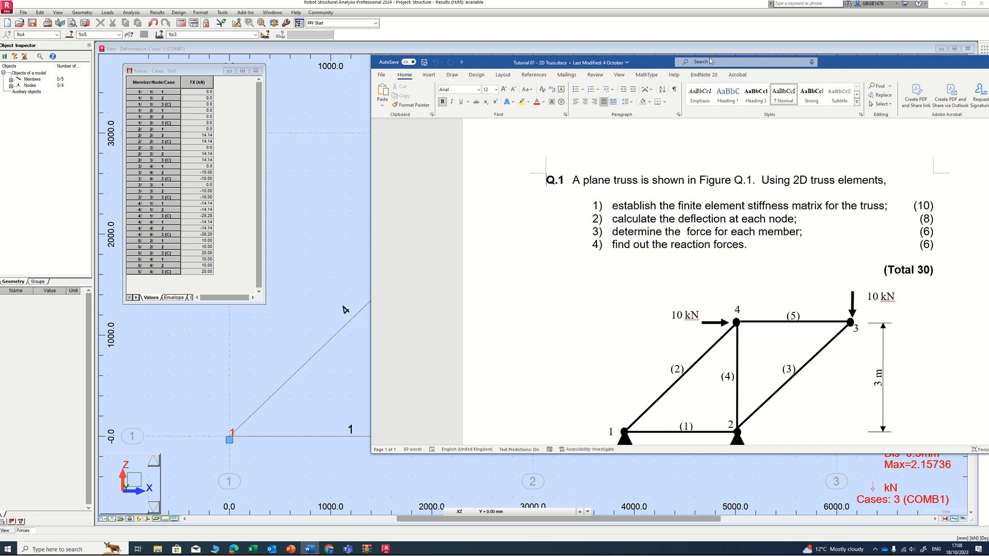
{"action": "left_click_drag", "start_coordinate": [849, 64], "coordinate": [959, 56]}
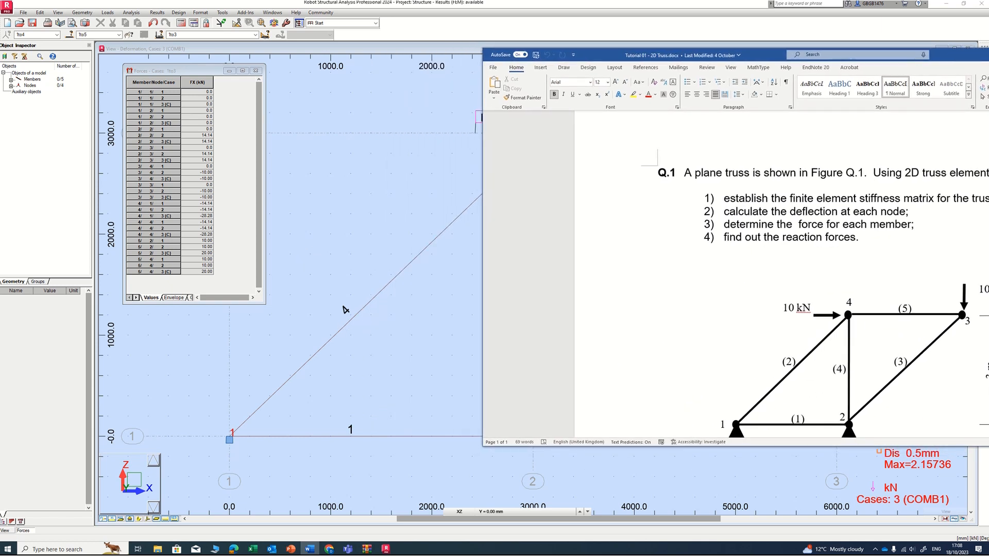
{"action": "left_click", "coordinate": [345, 309]}
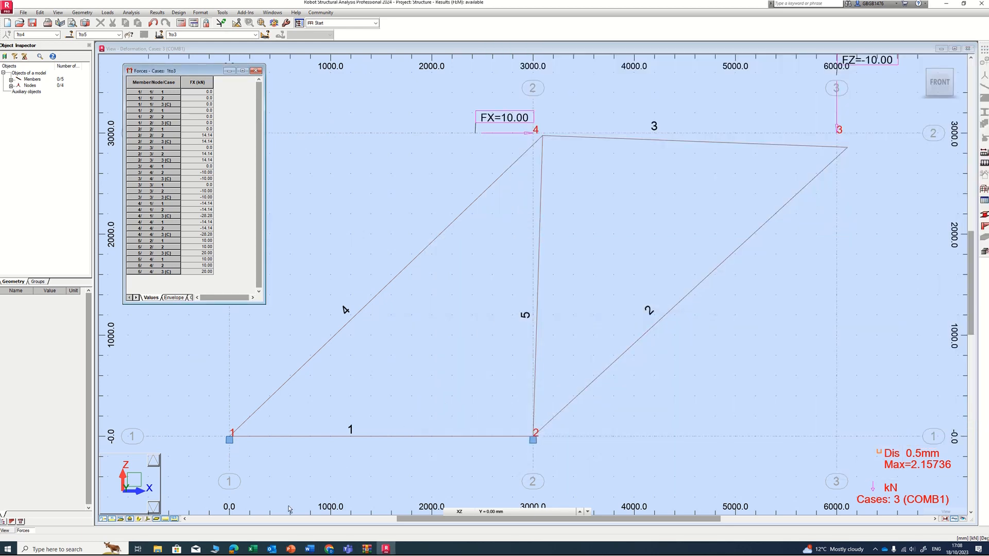
- Reopen the Excel workbook's Member Force sheet and set it beside the Robot truss to compare the COMB1 member forces
{"action": "left_click", "coordinate": [252, 549]}
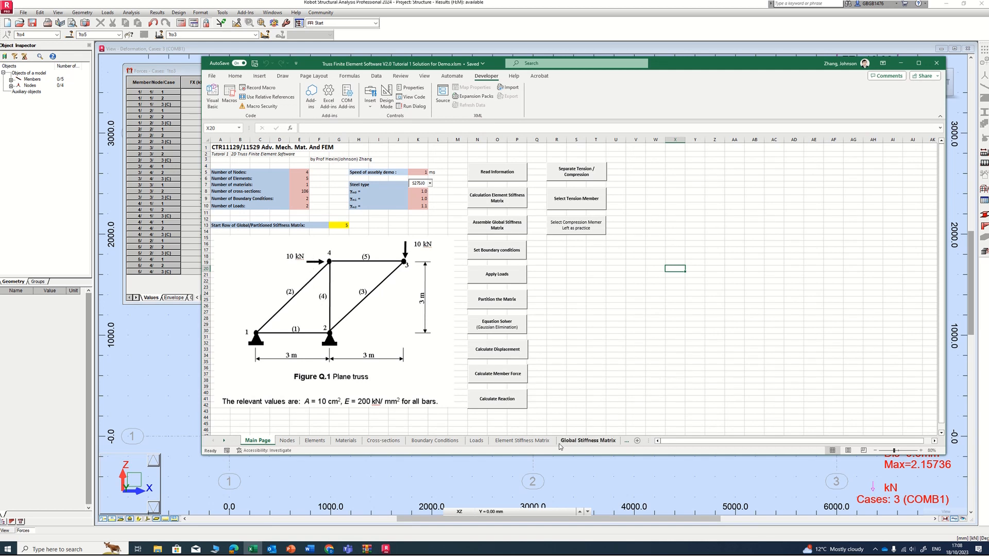
{"action": "left_click", "coordinate": [224, 441]}
{"action": "left_click", "coordinate": [224, 440]}
{"action": "left_click", "coordinate": [224, 440]}
{"action": "left_click", "coordinate": [225, 440]}
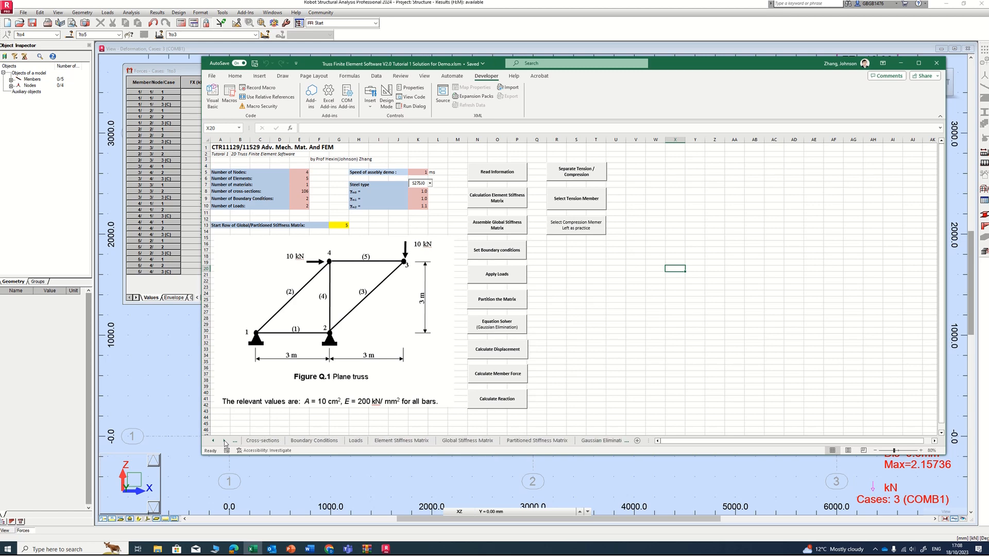
{"action": "left_click", "coordinate": [224, 440]}
{"action": "left_click", "coordinate": [224, 441]}
{"action": "left_click", "coordinate": [224, 440]}
{"action": "left_click", "coordinate": [224, 440]}
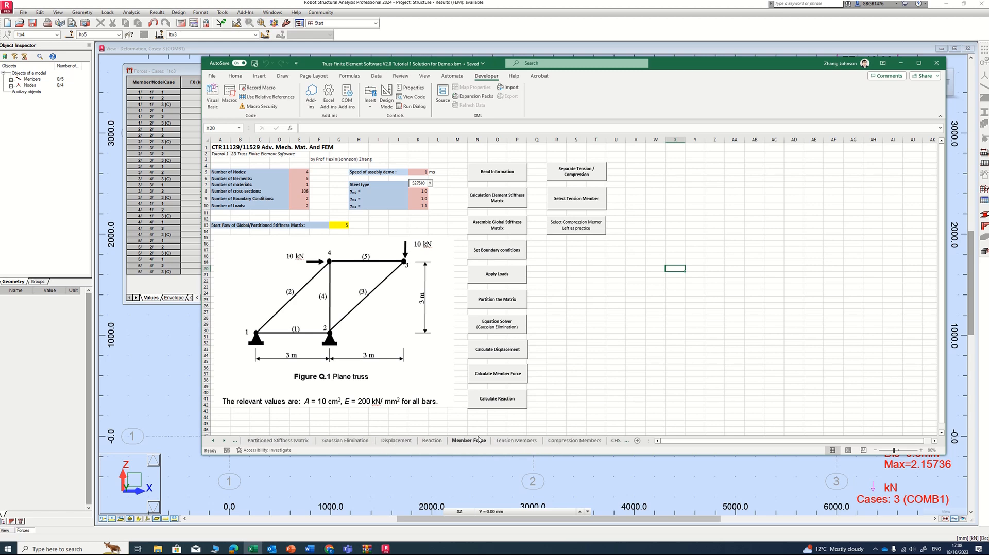
{"action": "left_click", "coordinate": [469, 441]}
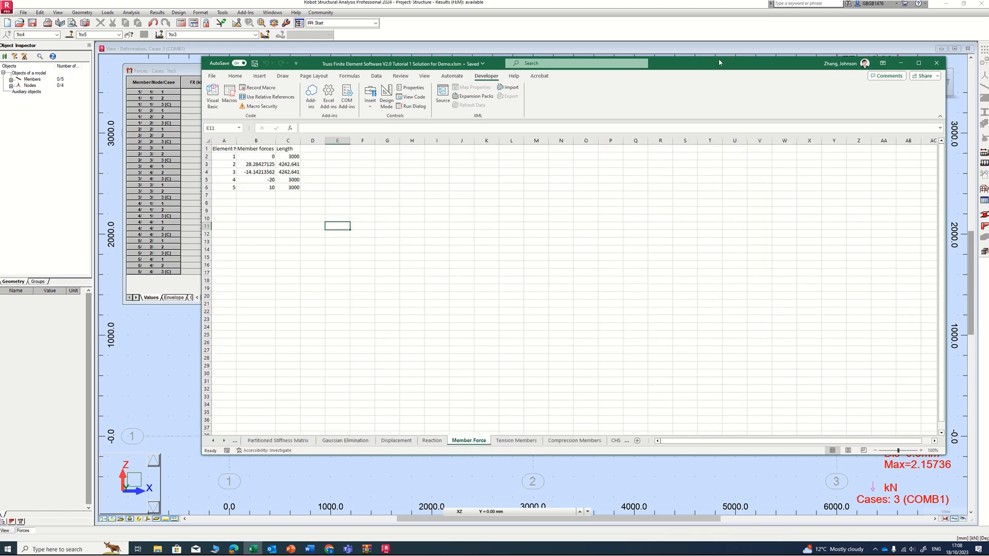
{"action": "left_click_drag", "start_coordinate": [720, 62], "coordinate": [913, 75]}
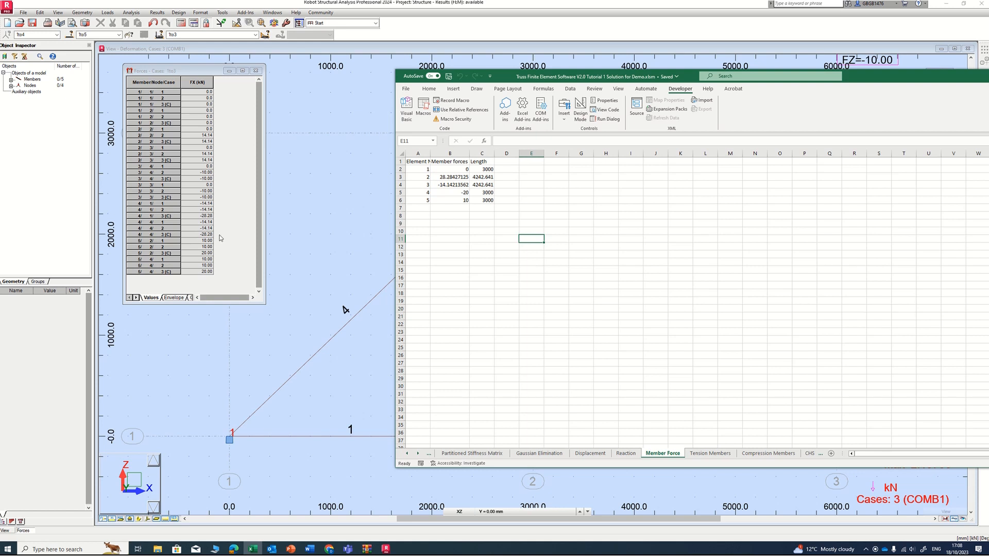
{"action": "left_click_drag", "start_coordinate": [532, 82], "coordinate": [852, 97]}
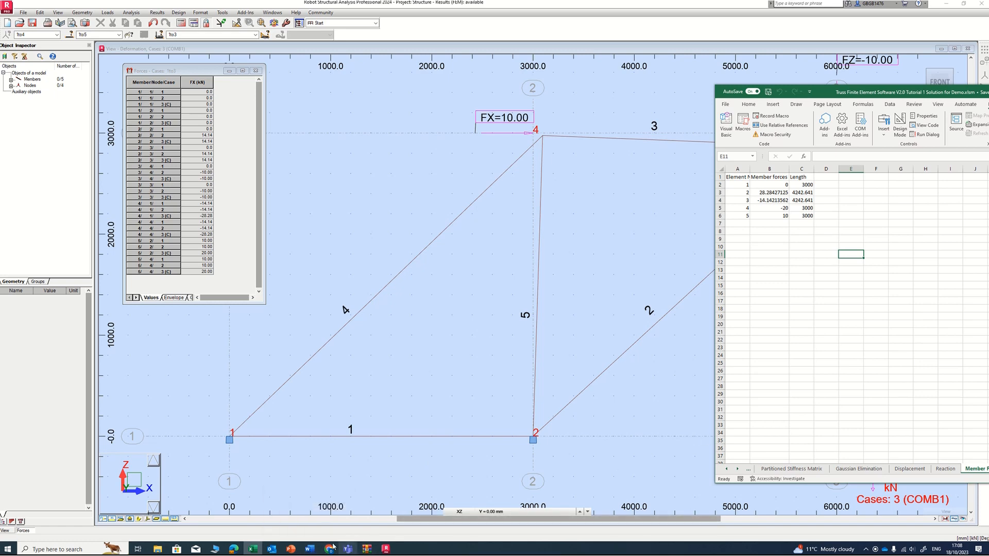
- Bring up the Word truss figure to match its element numbers with Robot's, and move the document clear of the truss
{"action": "left_click", "coordinate": [309, 549]}
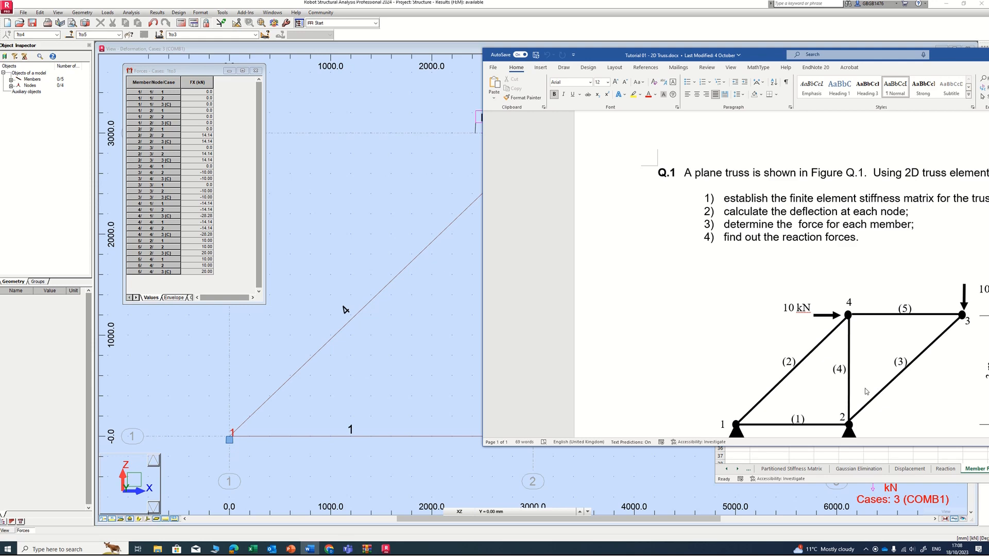
{"action": "left_click", "coordinate": [987, 54]}
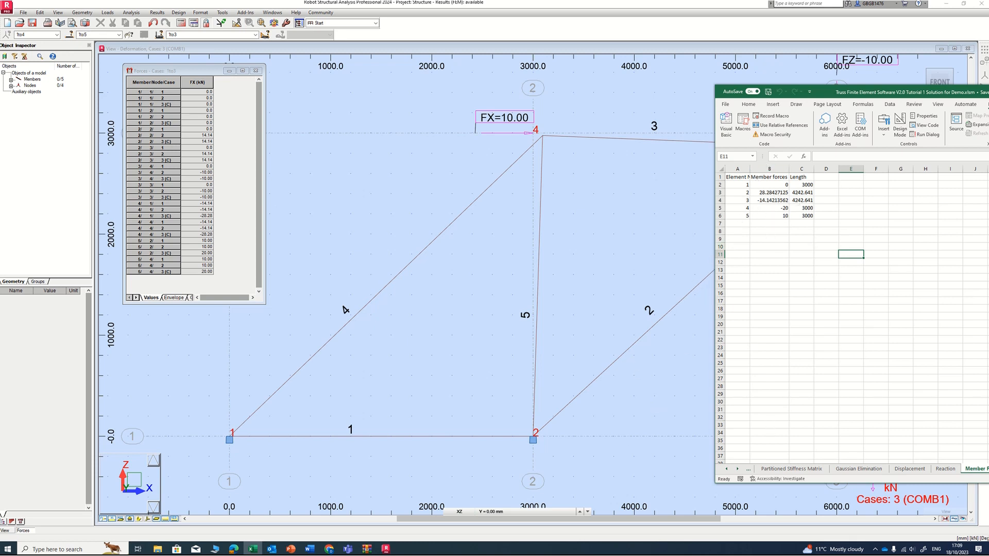
{"action": "left_click", "coordinate": [309, 549]}
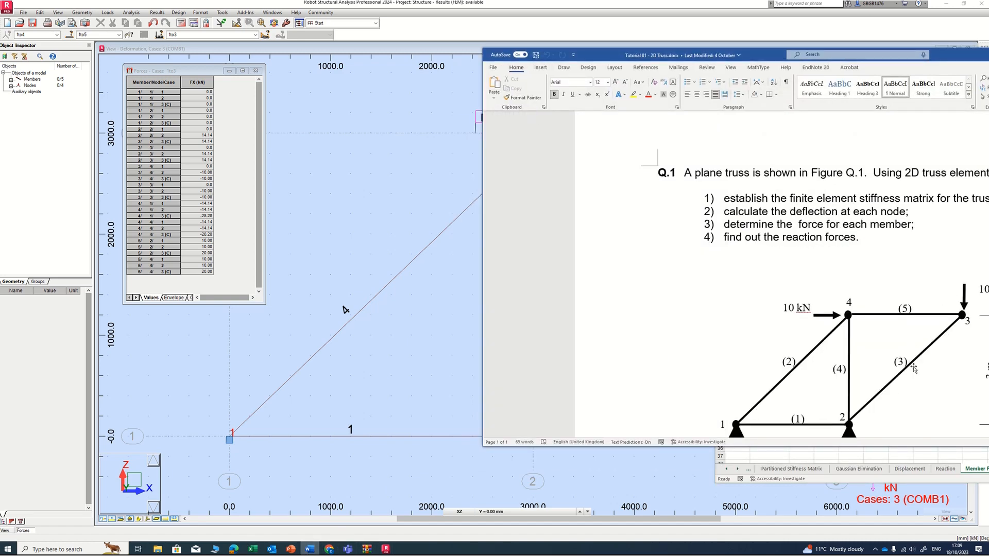
{"action": "left_click_drag", "start_coordinate": [768, 52], "coordinate": [988, 27]}
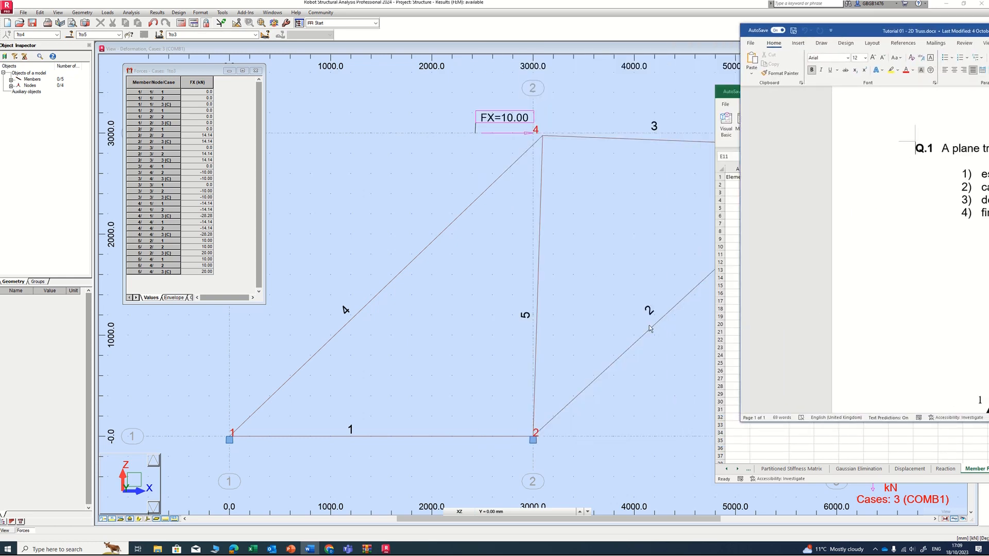
- Minimise the Word document and move the Excel Member Force workbook aside to uncover the whole Robot truss
{"action": "key", "text": "super+Down"}
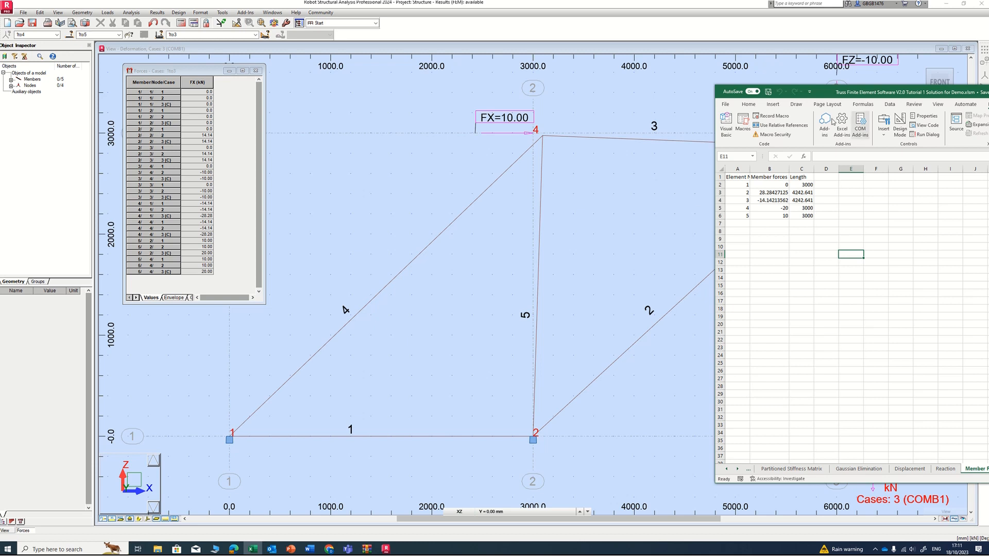
{"action": "left_click_drag", "start_coordinate": [788, 92], "coordinate": [974, 87]}
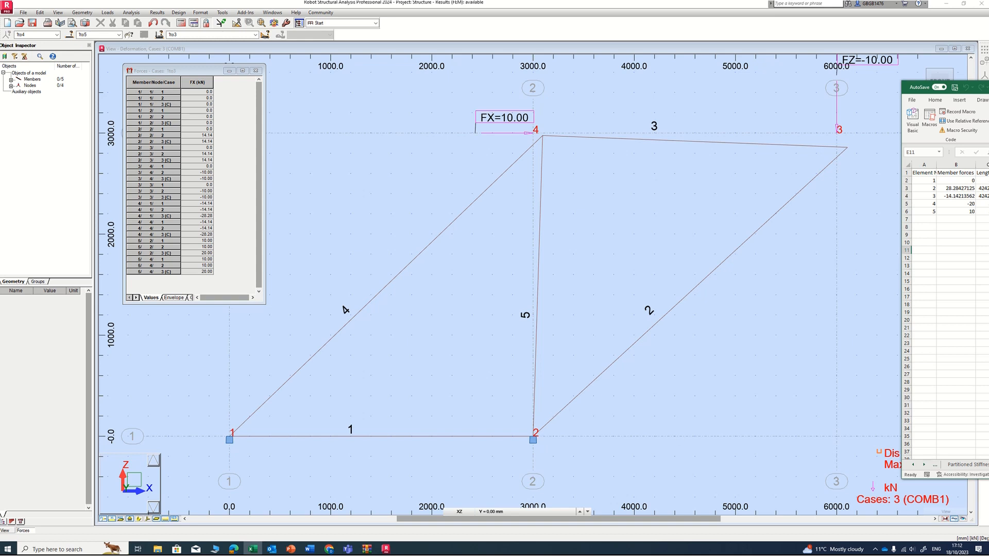
- Switch to the Lecture 02 PowerPoint presentation and go to slide 44, Calculate the Member Force, to review the sign convention
{"action": "key", "text": "alt+Tab"}
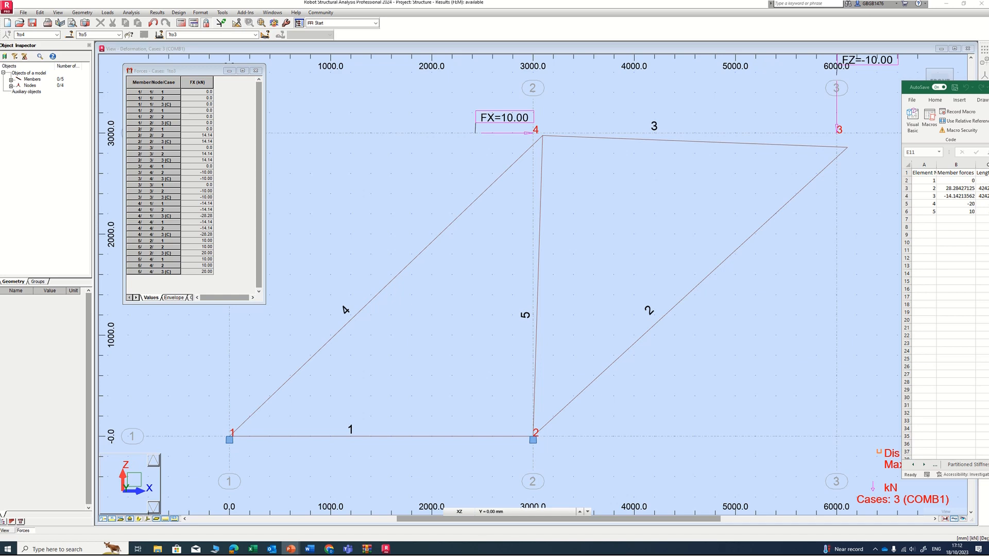
{"action": "left_click_drag", "start_coordinate": [988, 144], "coordinate": [546, 1]}
{"action": "scroll", "coordinate": [824, 322], "scroll_direction": "down", "scroll_amount": 3}
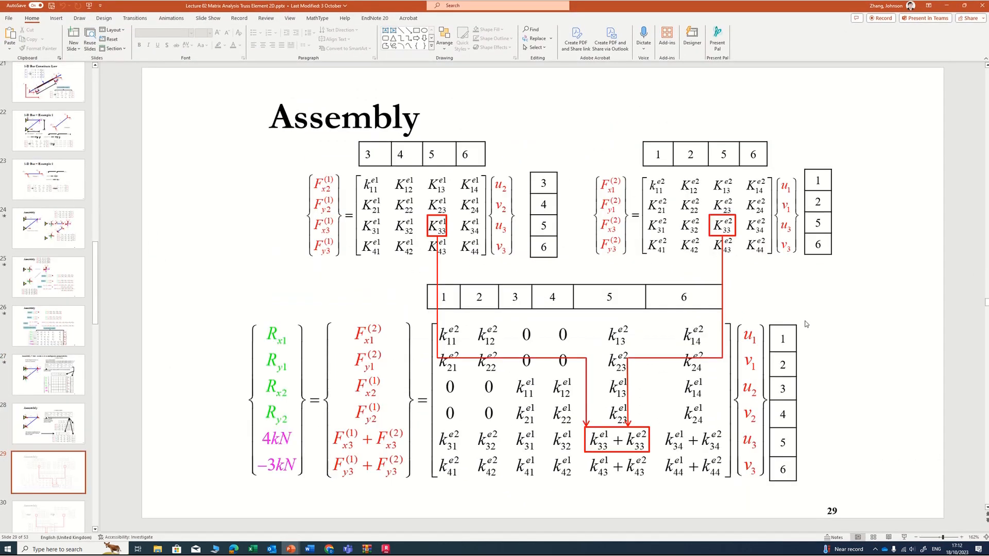
{"action": "scroll", "coordinate": [807, 324], "scroll_direction": "down", "scroll_amount": 8}
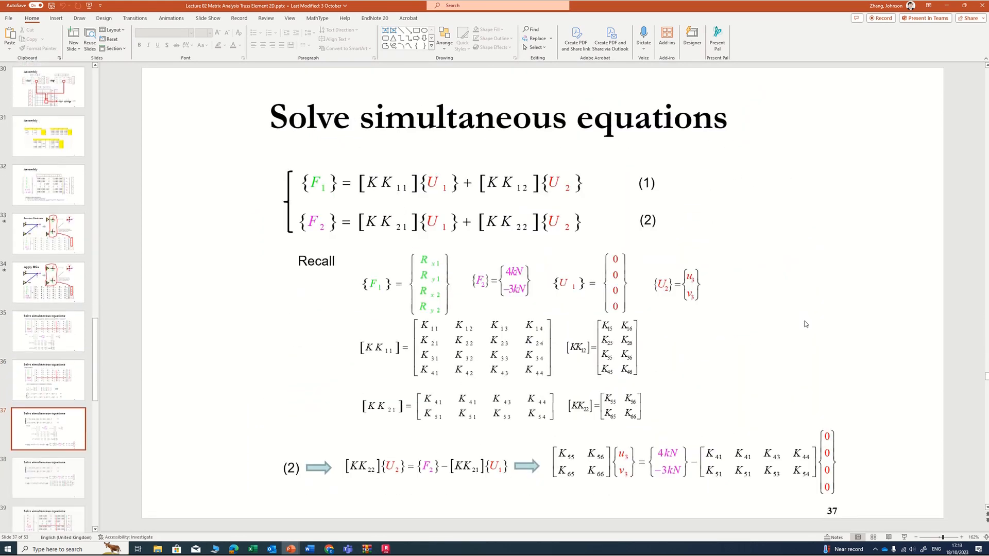
{"action": "scroll", "coordinate": [806, 325], "scroll_direction": "down", "scroll_amount": 4}
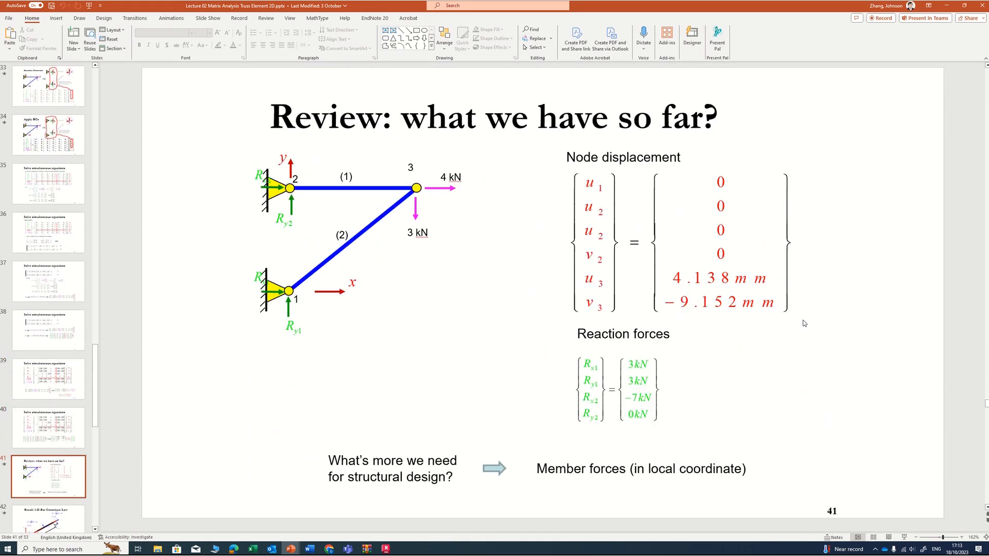
{"action": "scroll", "coordinate": [805, 324], "scroll_direction": "down", "scroll_amount": 1}
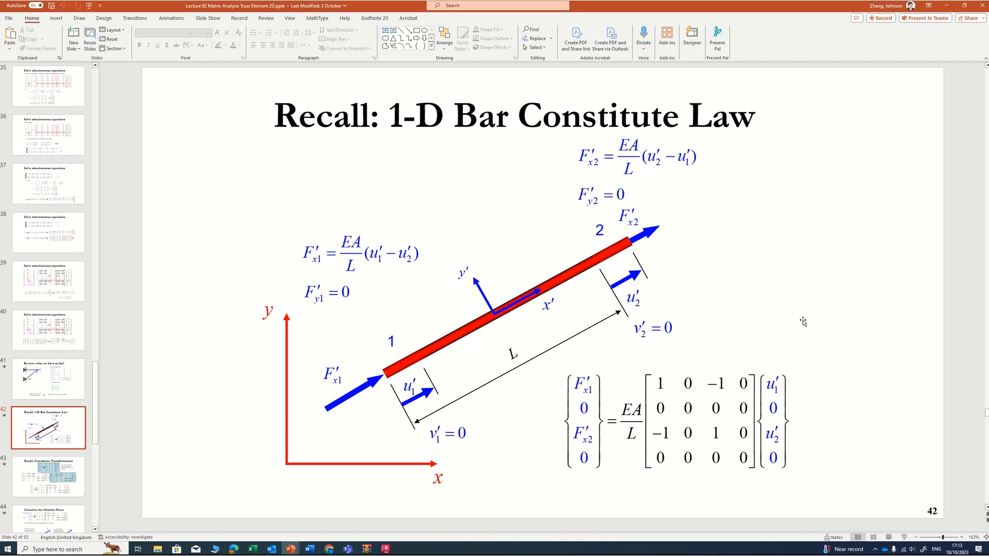
{"action": "scroll", "coordinate": [804, 324], "scroll_direction": "down", "scroll_amount": 2}
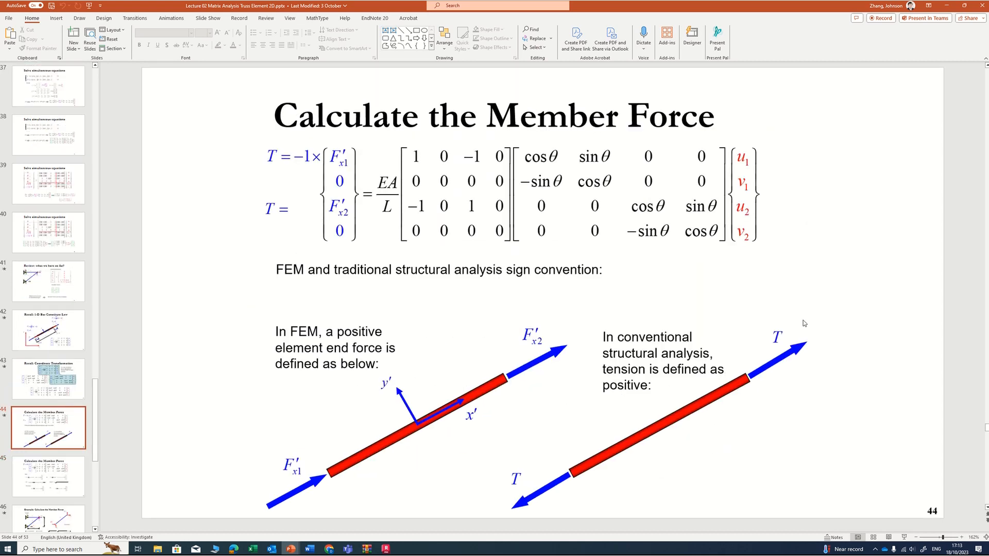